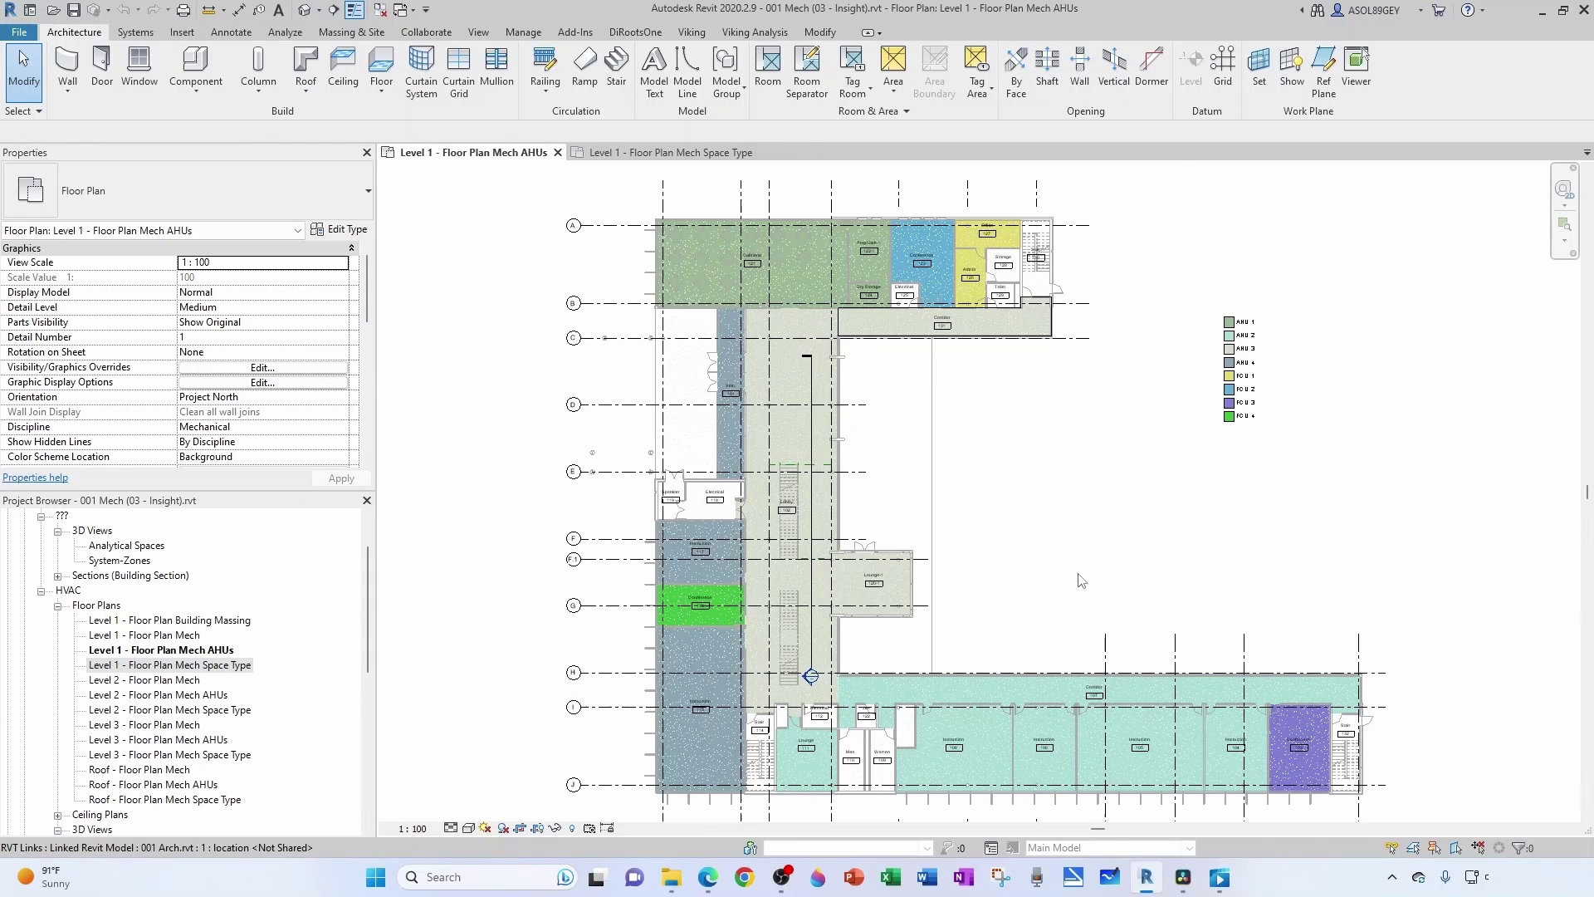
Step: Examine the Level 1 space type floor plan, including the color legend and the instruction and conference rooms along Corridor 107
left_click(647, 152)
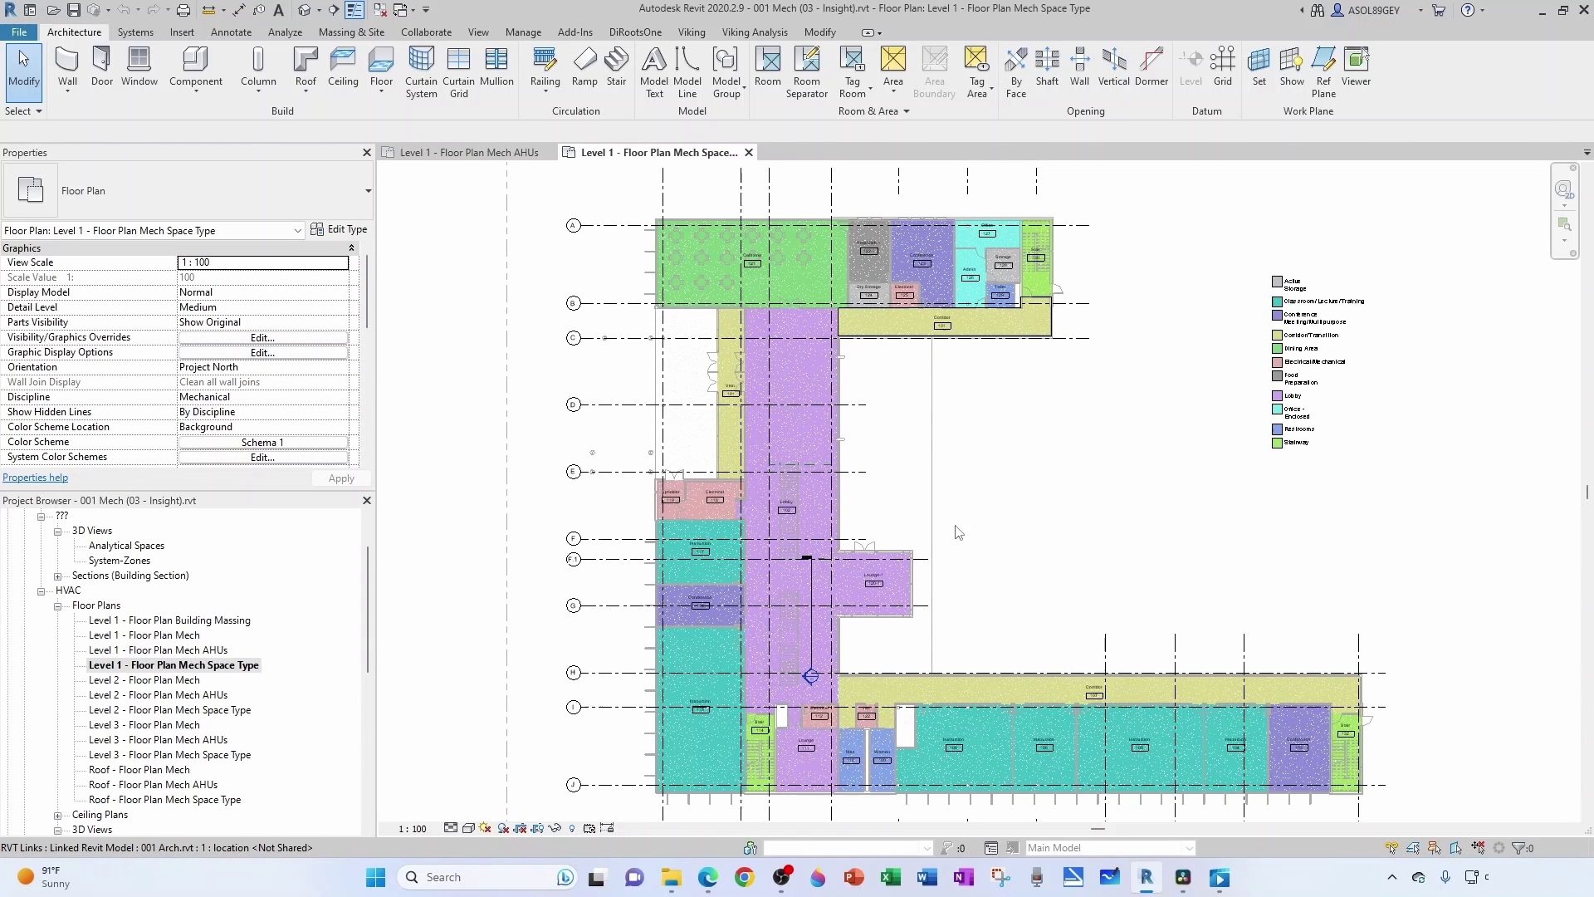
scroll(1167, 490, "down", 2)
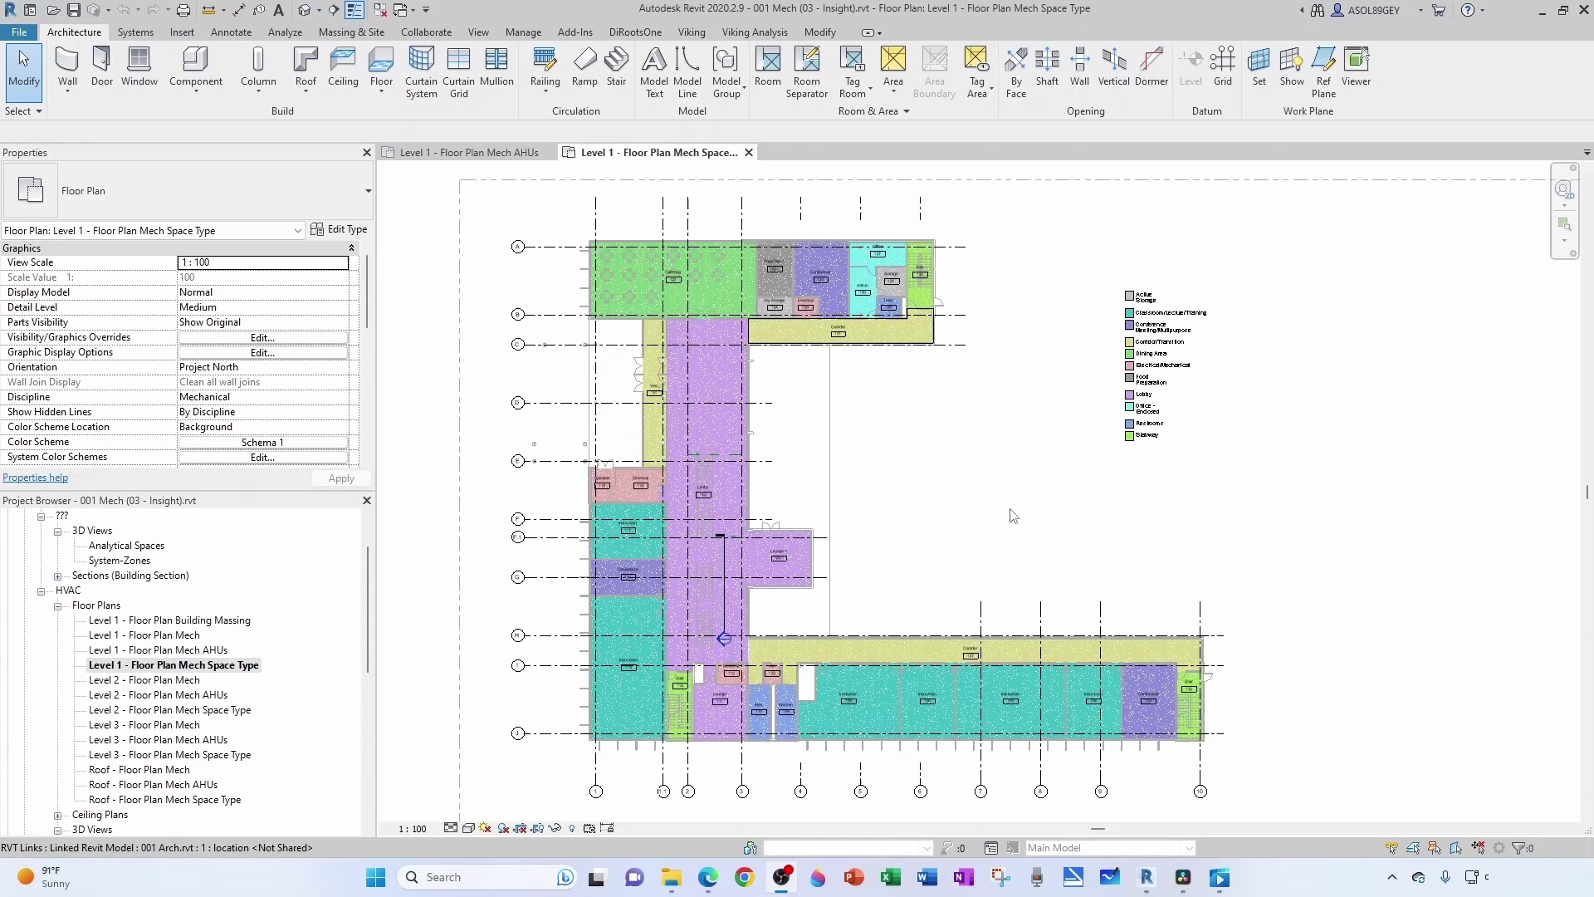
scroll(964, 562, "up", 1)
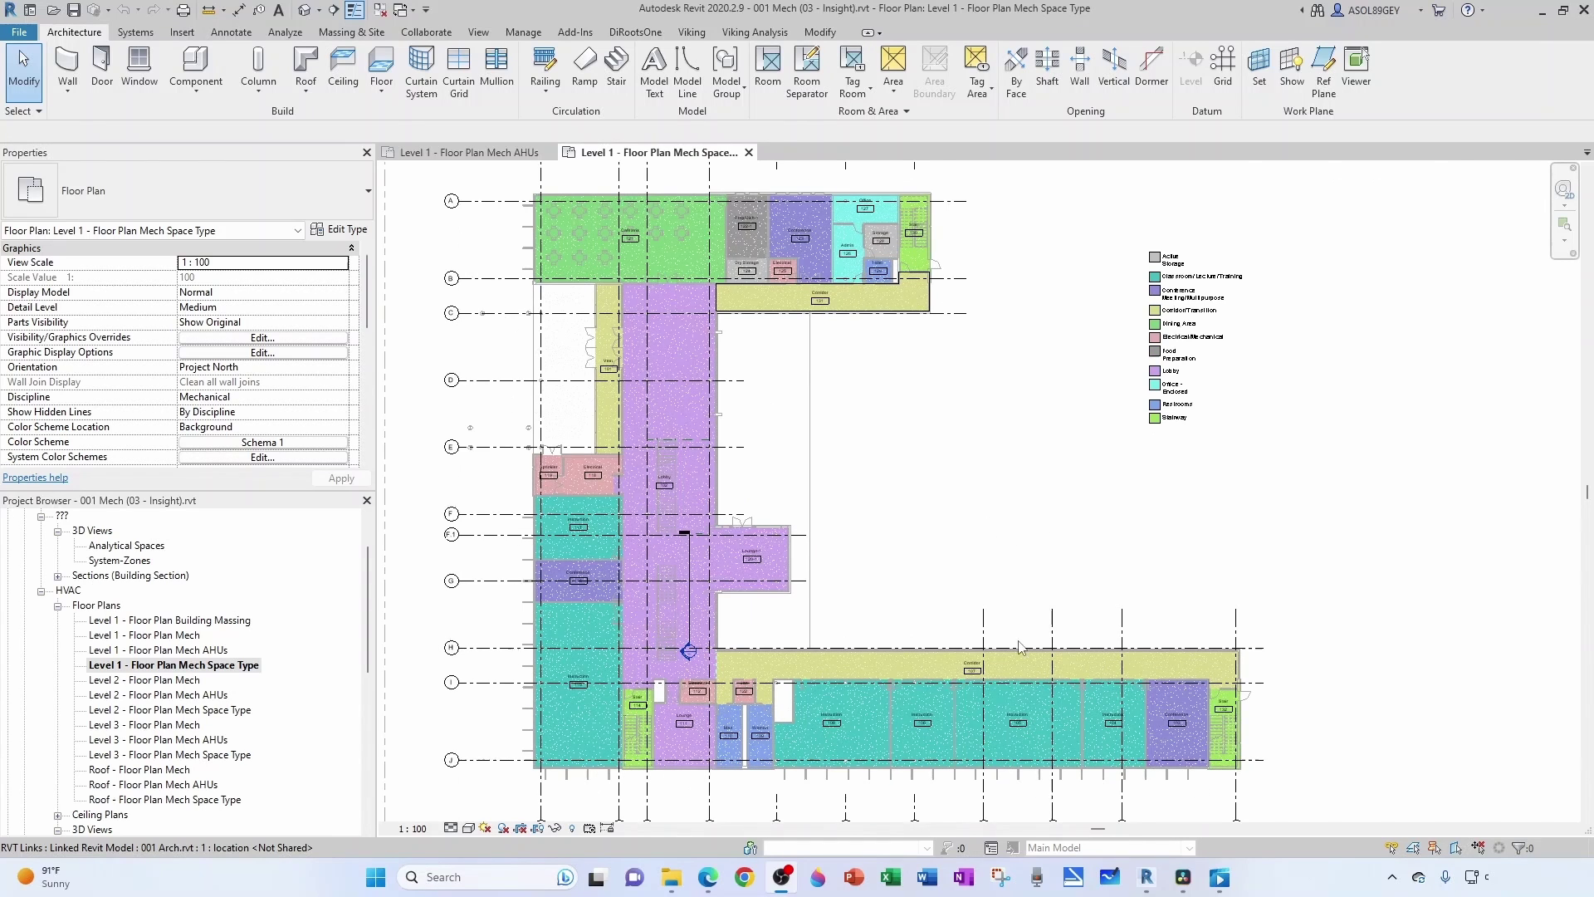
scroll(1018, 644, "up", 3)
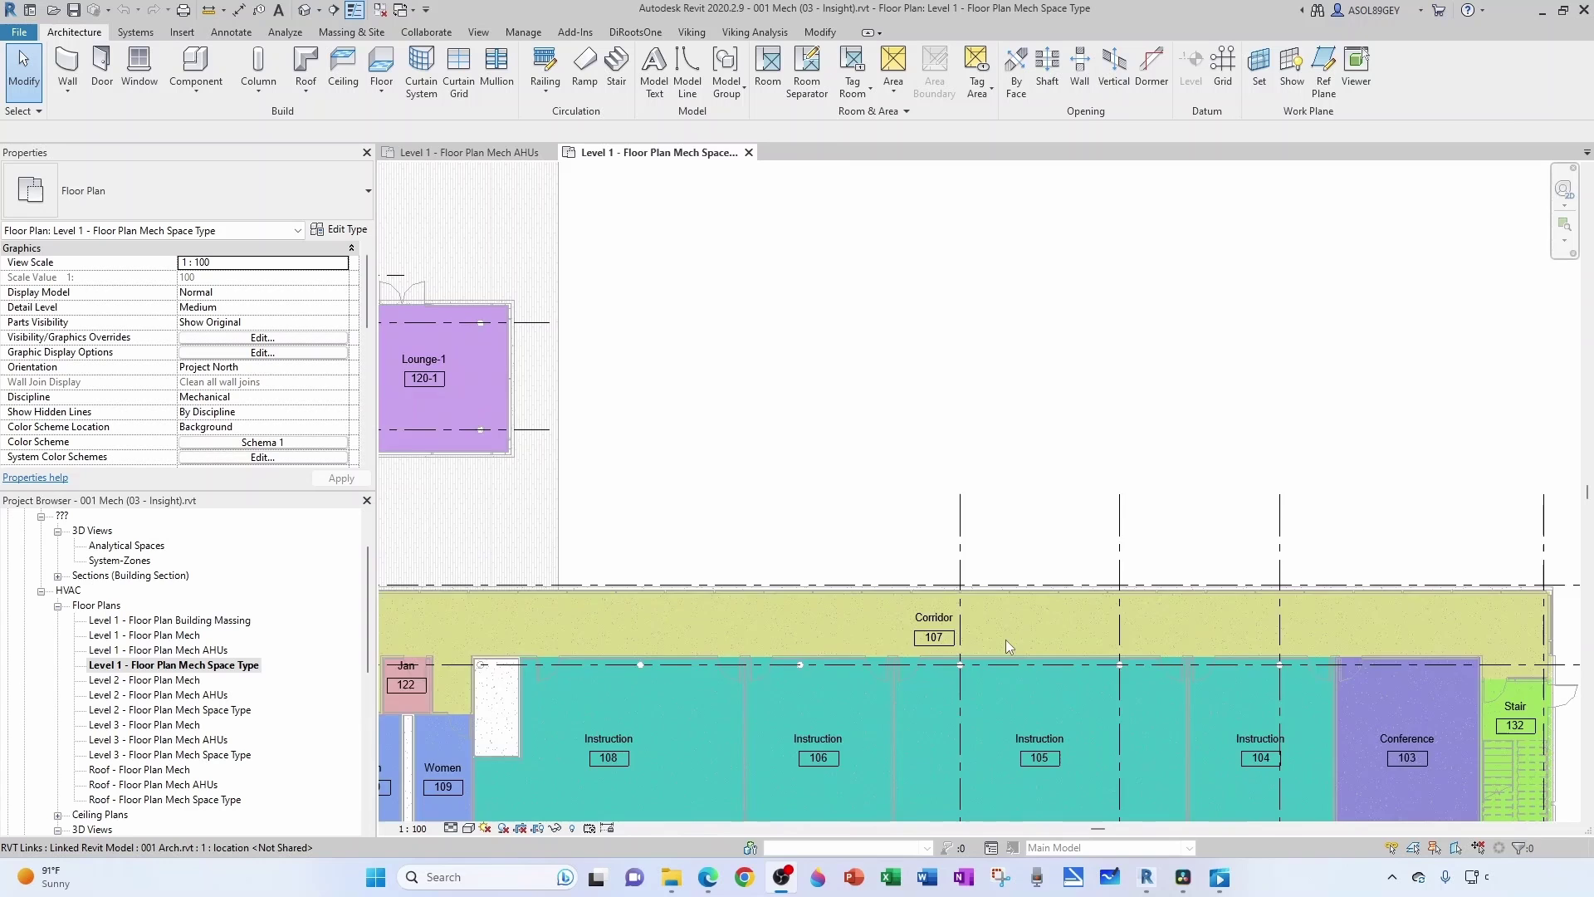
scroll(1005, 639, "down", 2)
scroll(1042, 650, "up", 2)
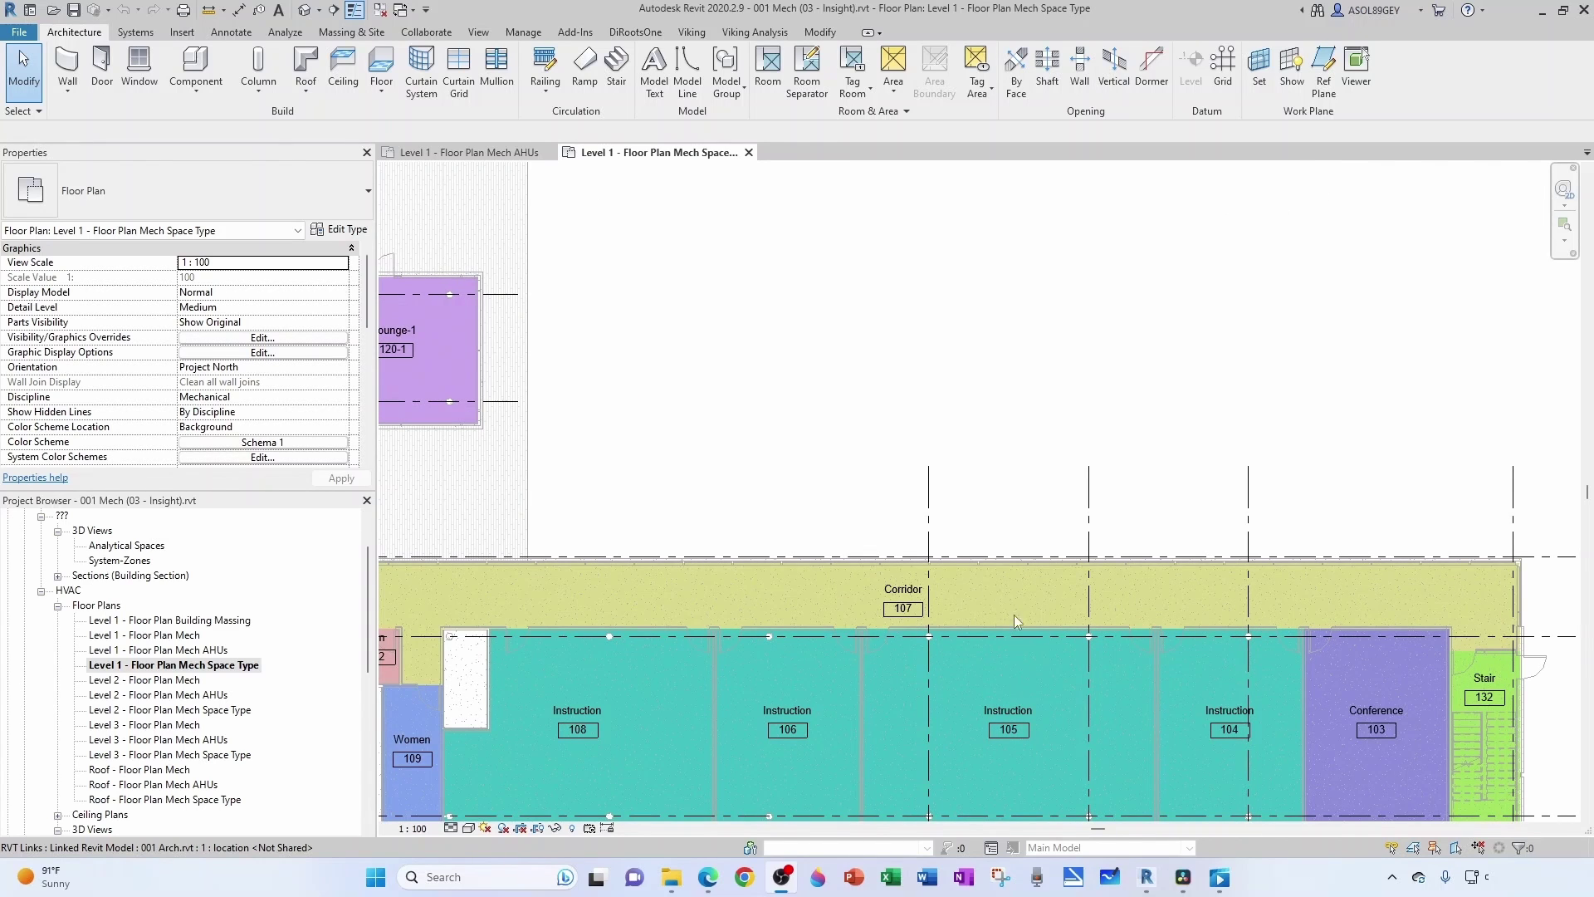
scroll(1131, 663, "down", 5)
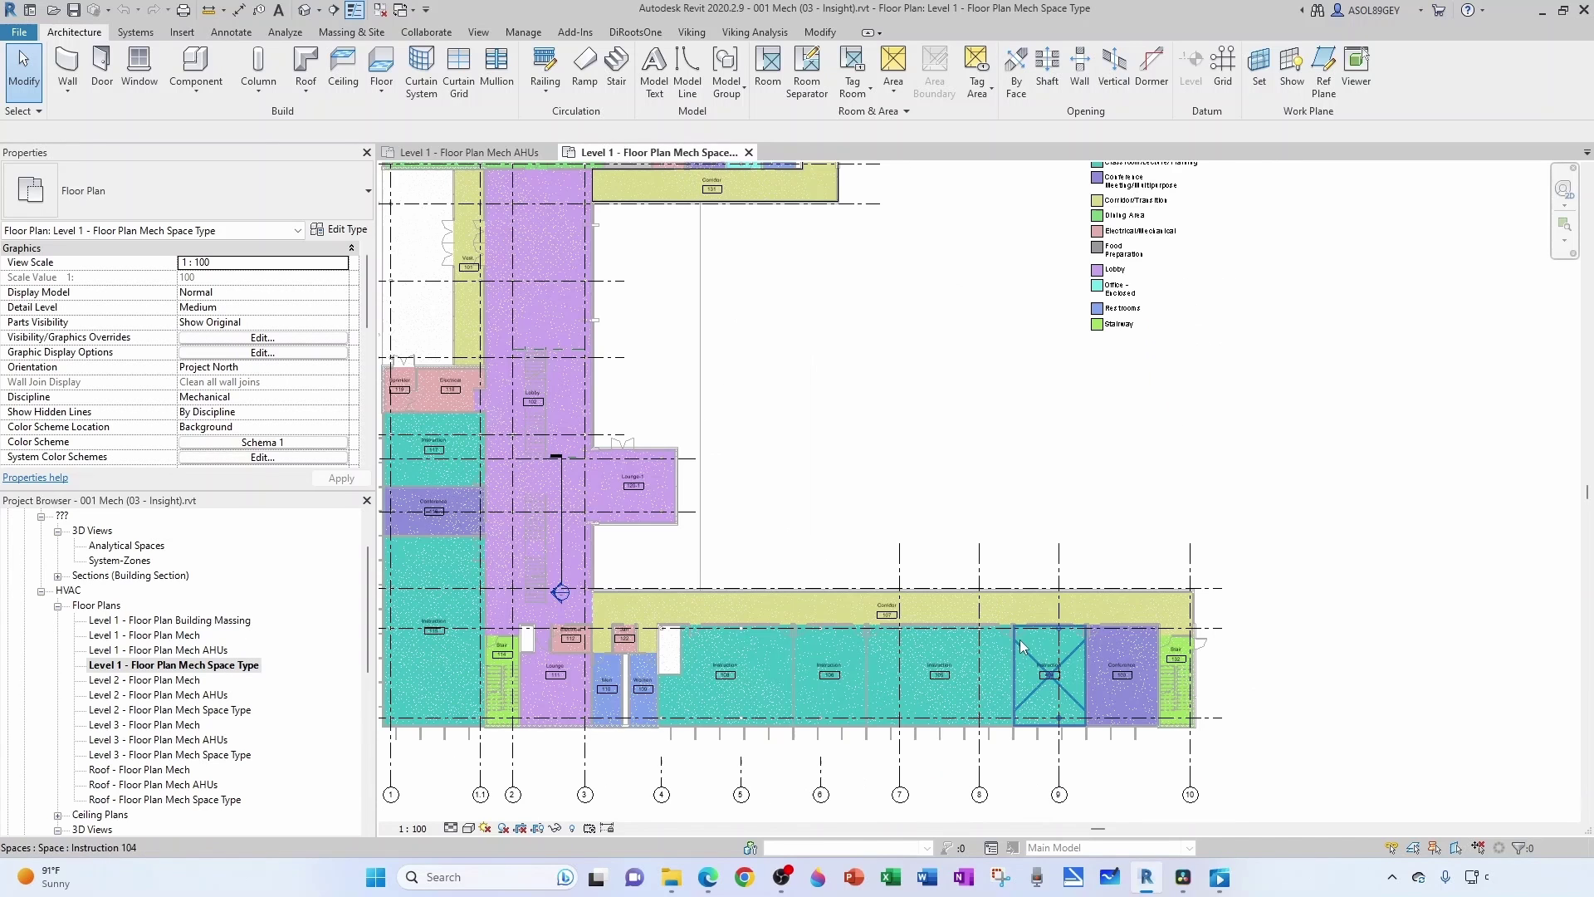
scroll(1038, 645, "down", 1)
Step: Return to the Level 1 AHU floor plan and compare the zone color of Conference 103 with the legend
left_click(478, 152)
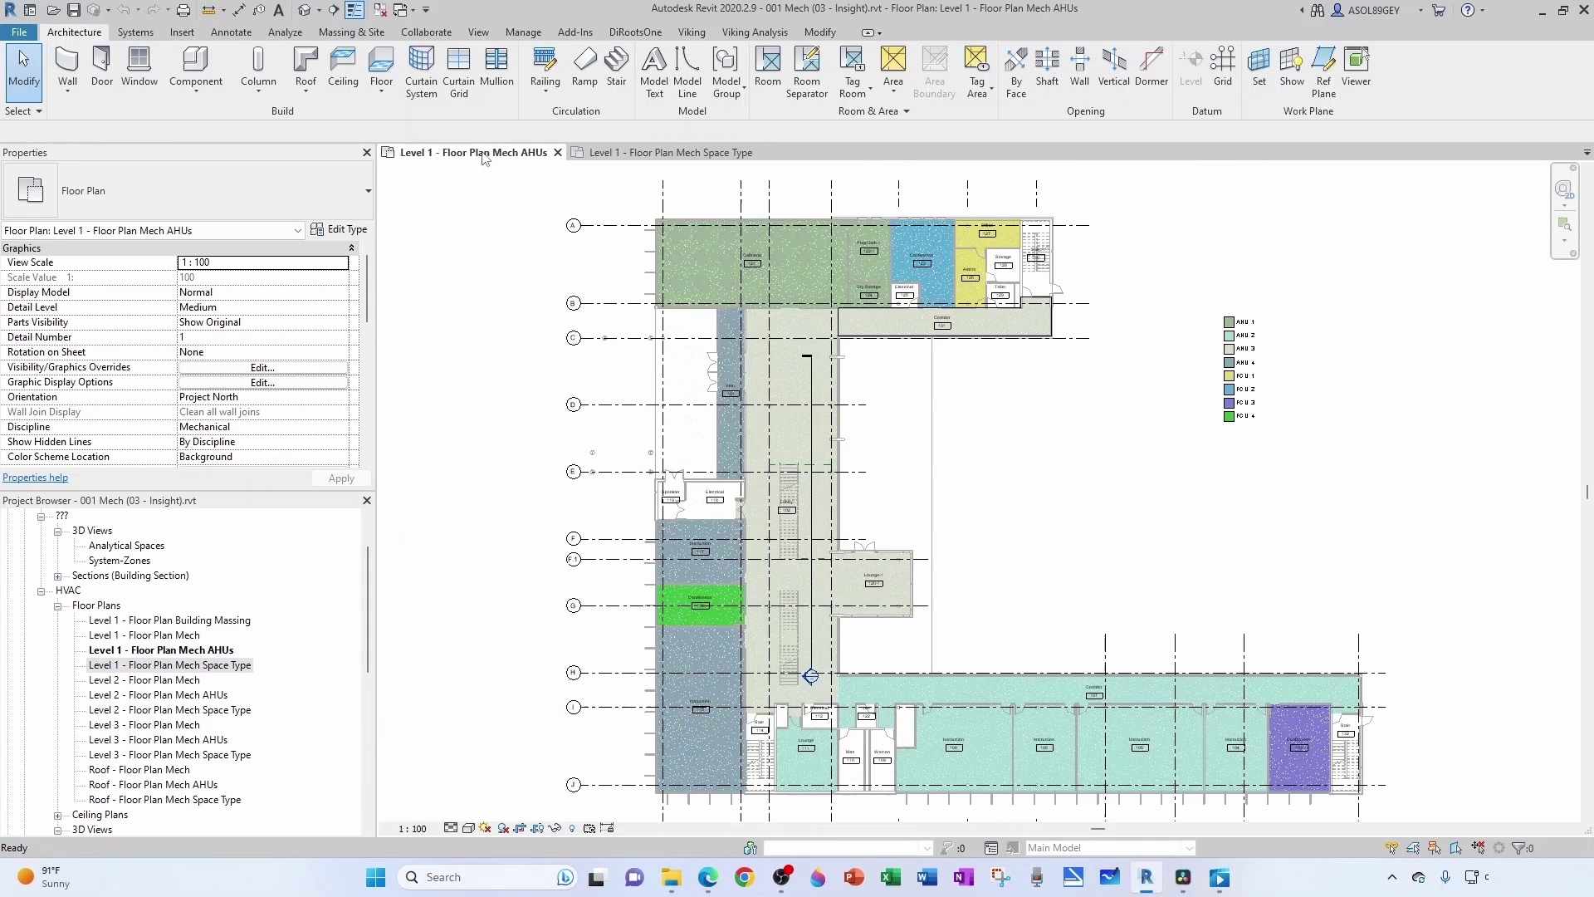
scroll(867, 473, "down", 2)
scroll(1240, 706, "up", 4)
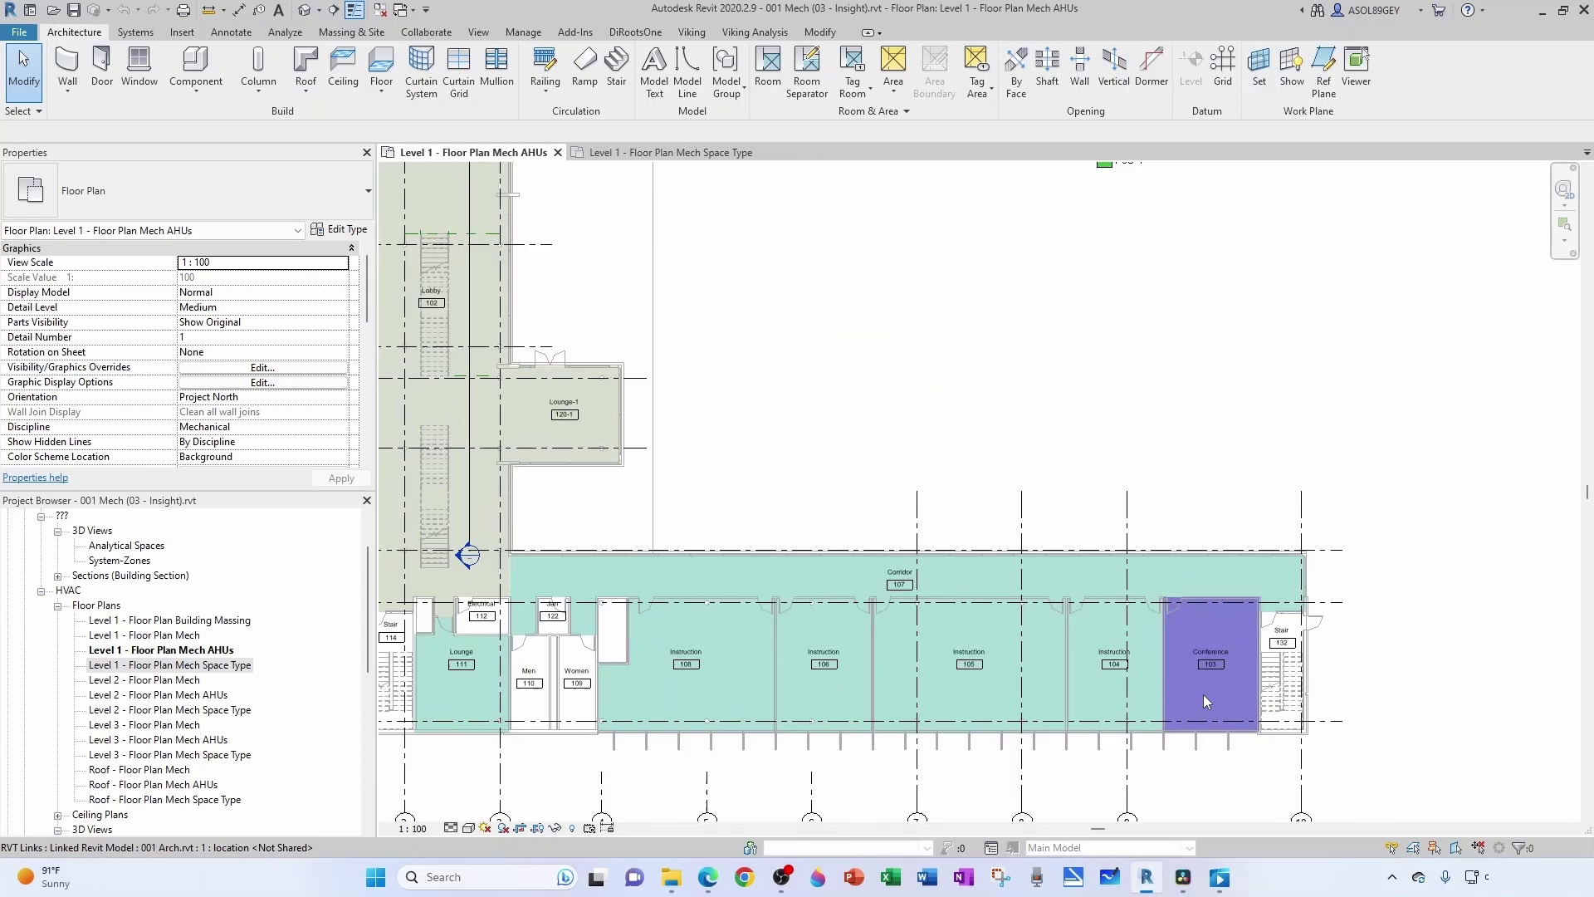
scroll(1196, 677, "down", 1)
scroll(1158, 670, "up", 1)
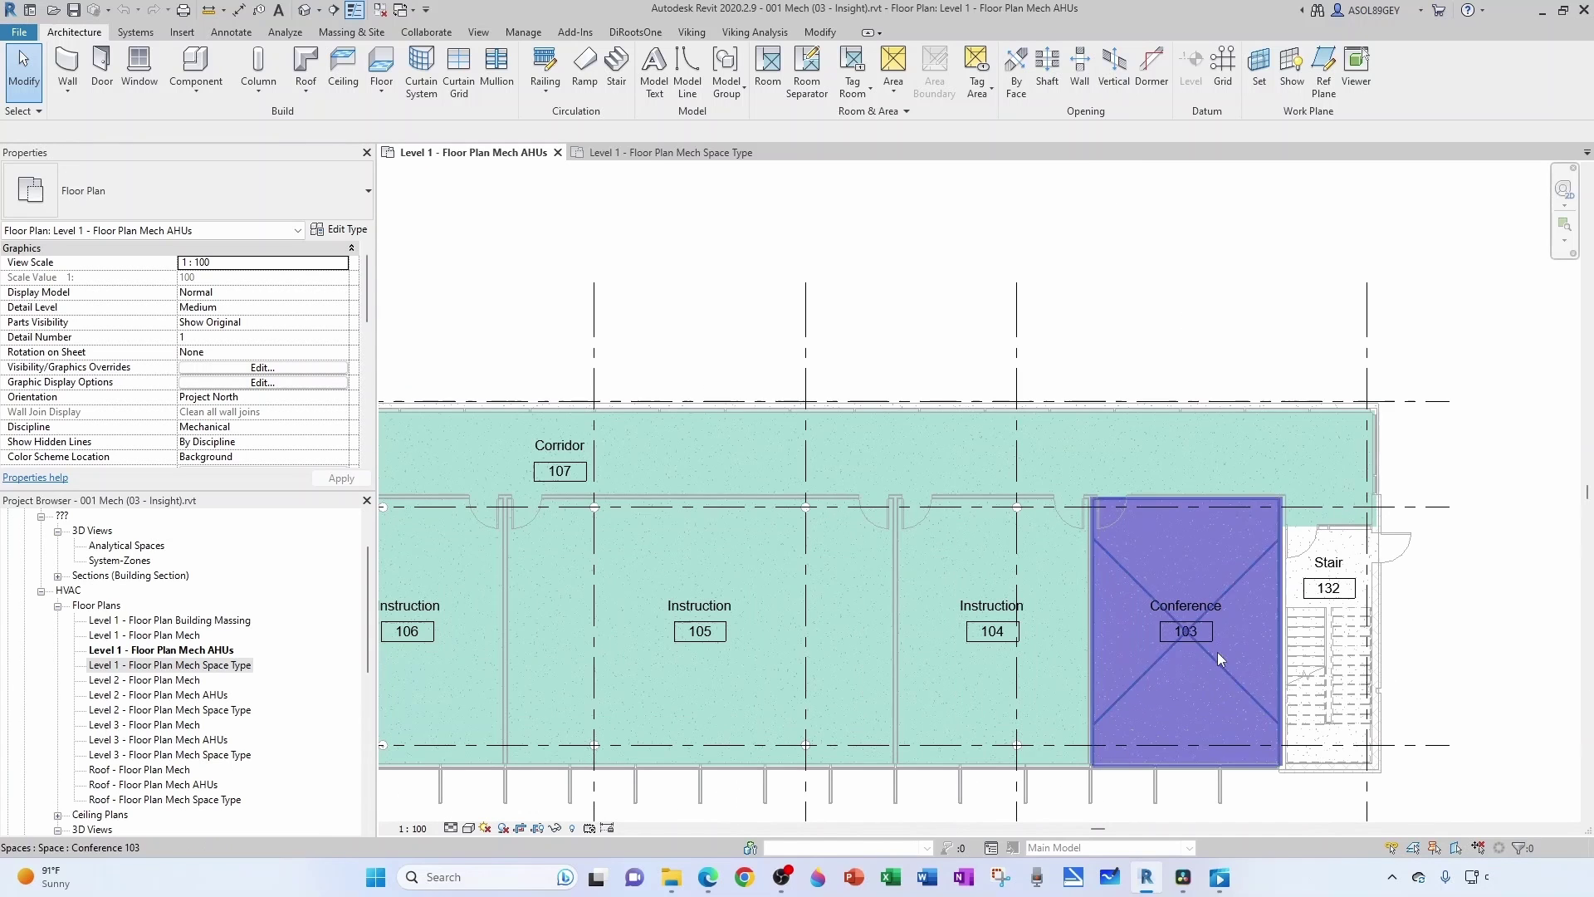
scroll(1209, 647, "down", 5)
middle_click_drag(1154, 555, 1121, 648)
scroll(1121, 455, "up", 1)
scroll(1120, 462, "up", 3)
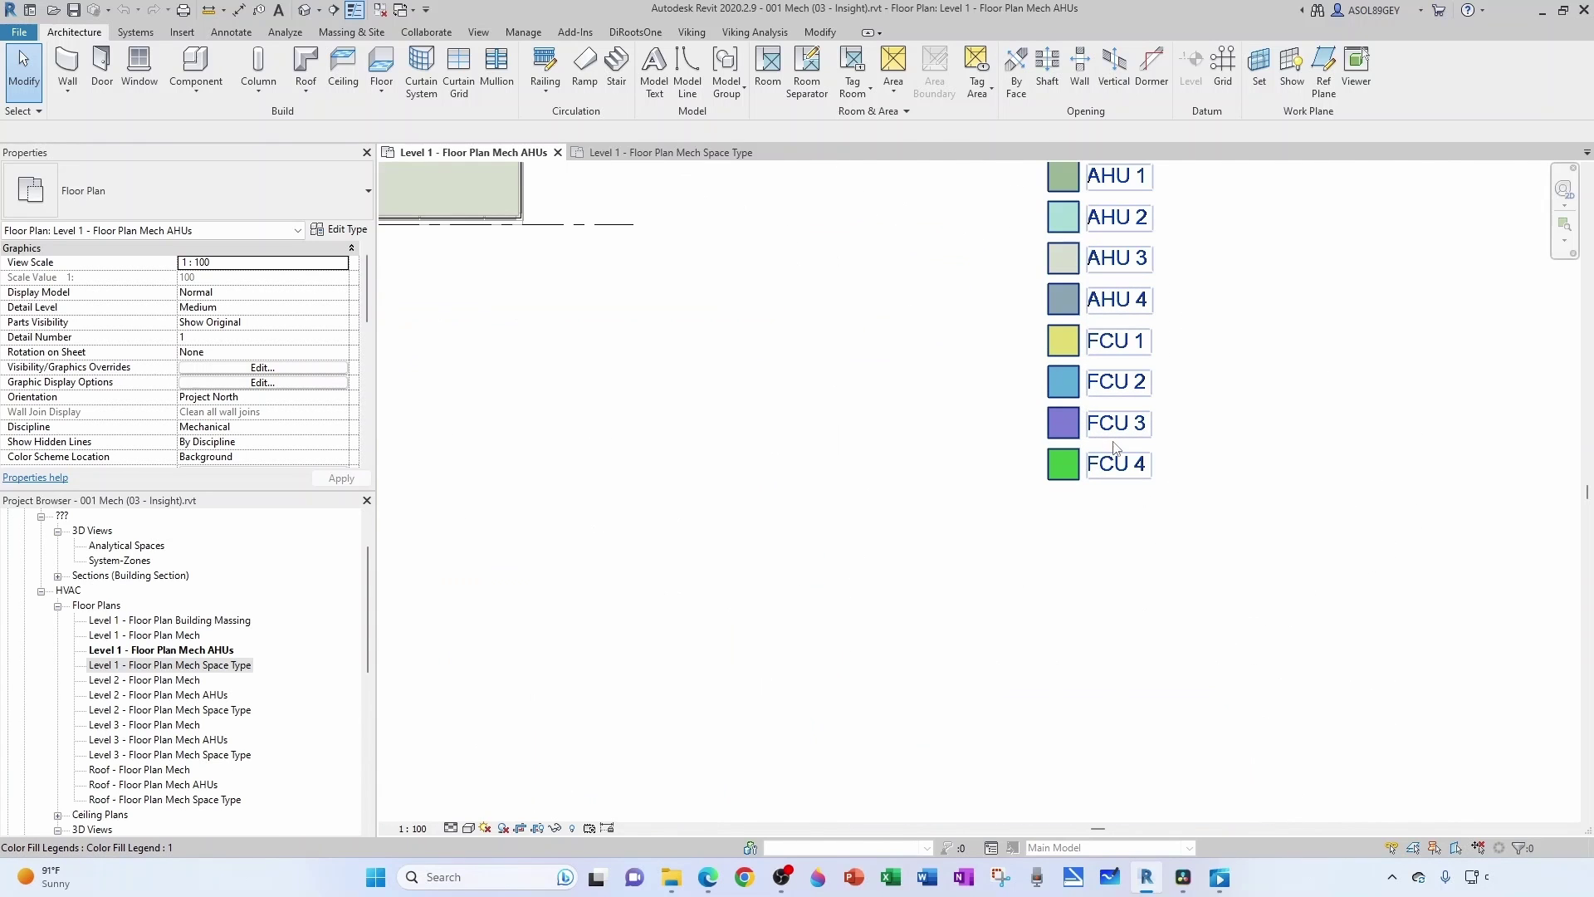
scroll(1110, 438, "down", 3)
Step: Examine the zone assignments of Conference 116, the lobby area and the Corridor 107 wing on the Level 1 AHU plan
scroll(658, 606, "up", 4)
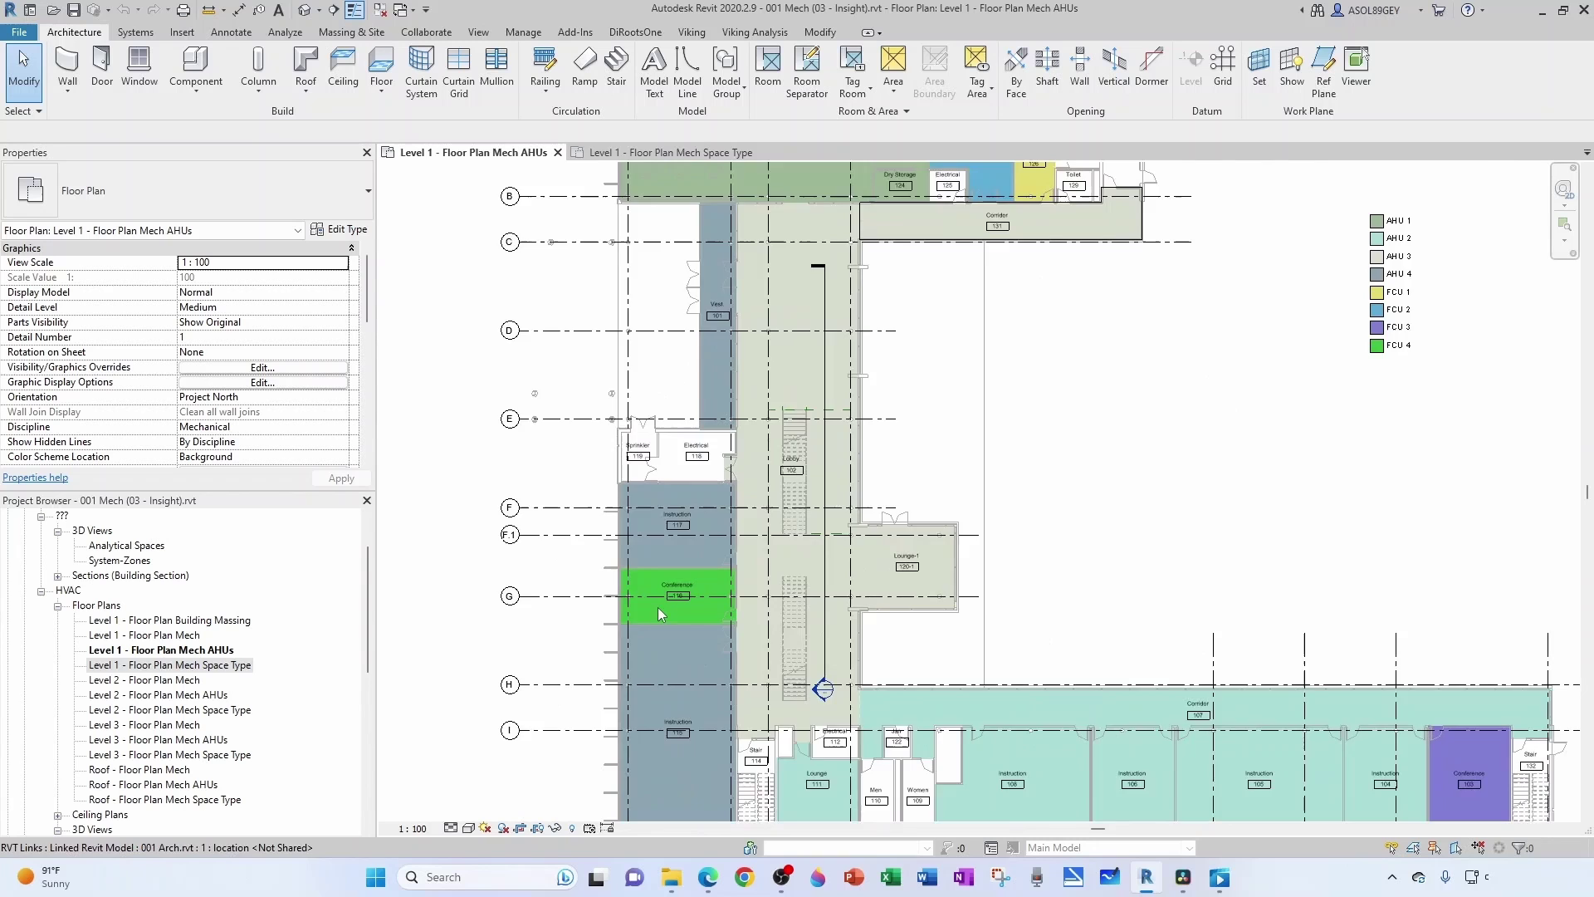
scroll(688, 591, "down", 4)
scroll(1168, 423, "up", 2)
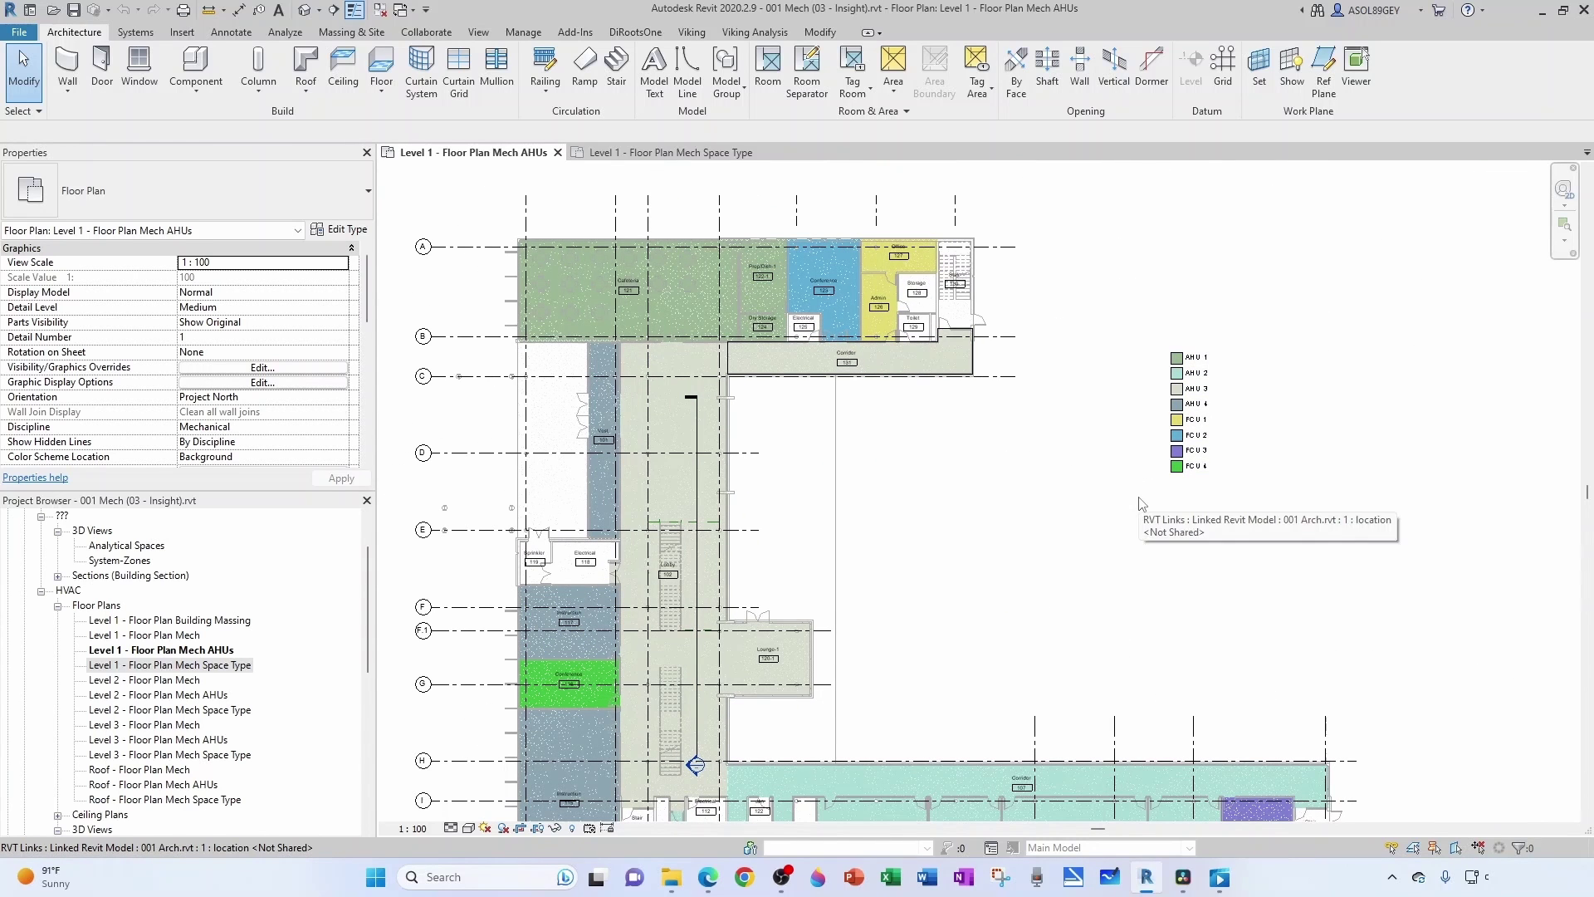
scroll(1146, 506, "down", 2)
scroll(1217, 659, "up", 2)
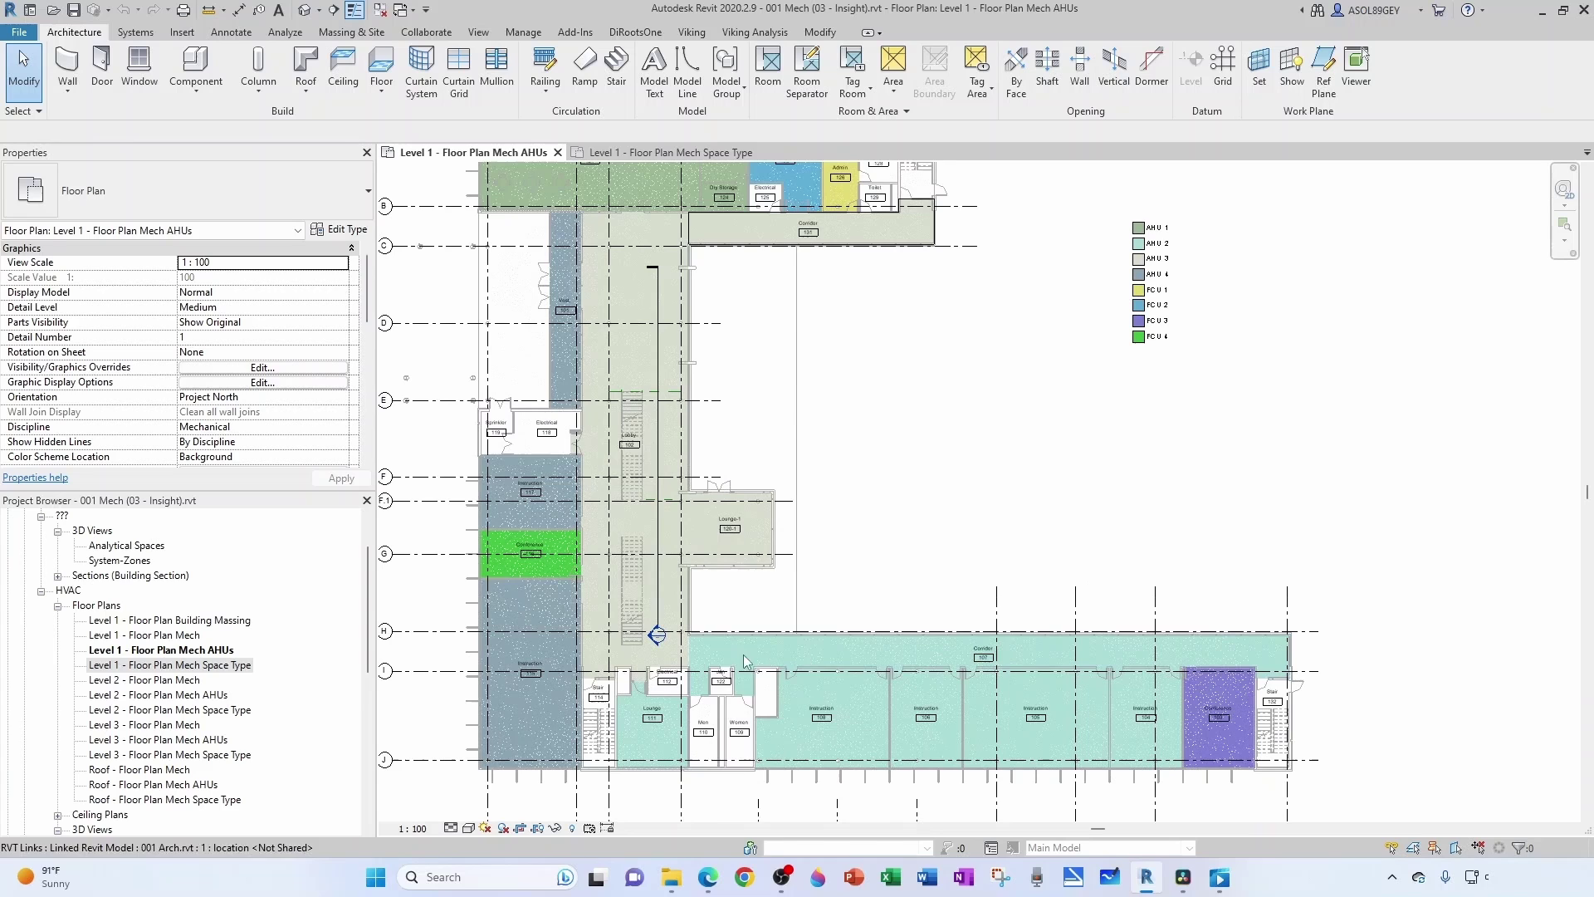
scroll(1224, 656, "up", 2)
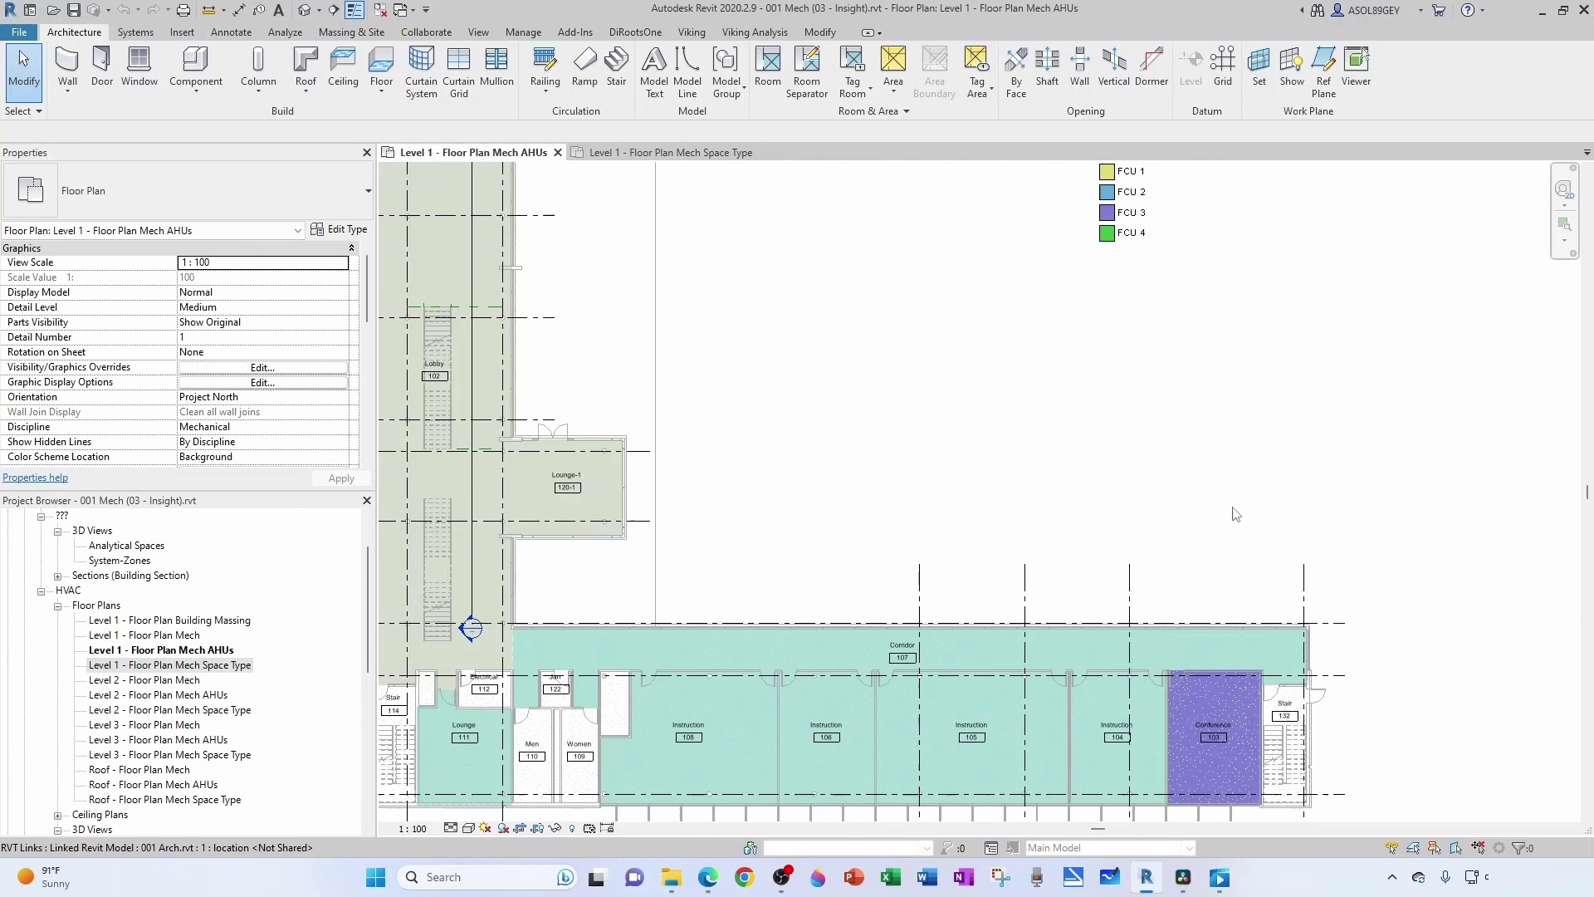
scroll(988, 696, "down", 3)
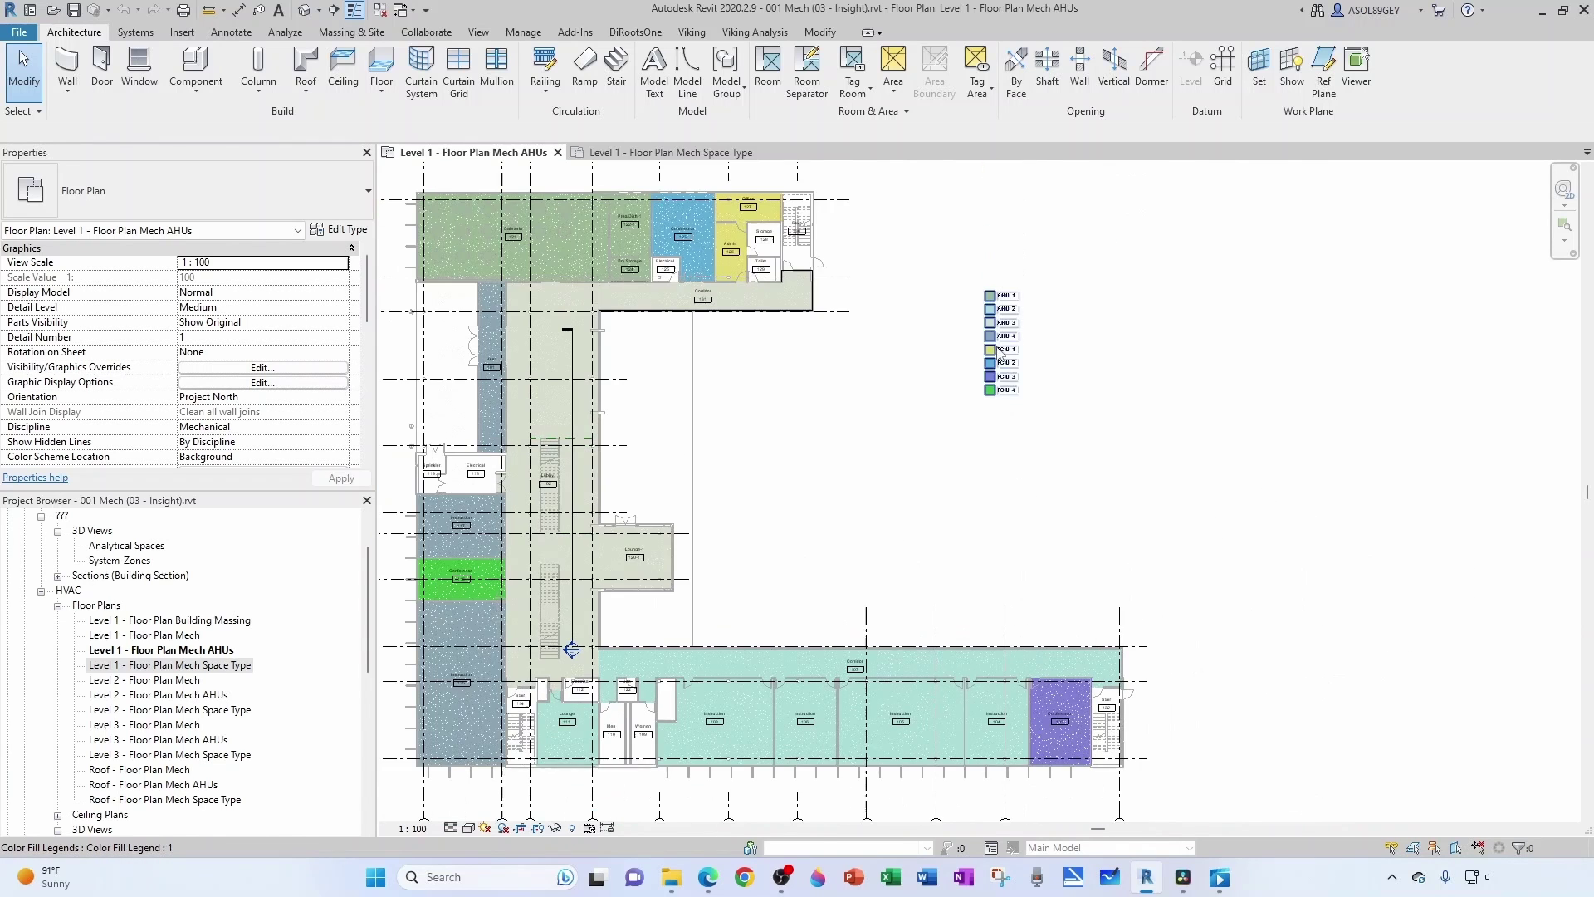
scroll(994, 320, "up", 3)
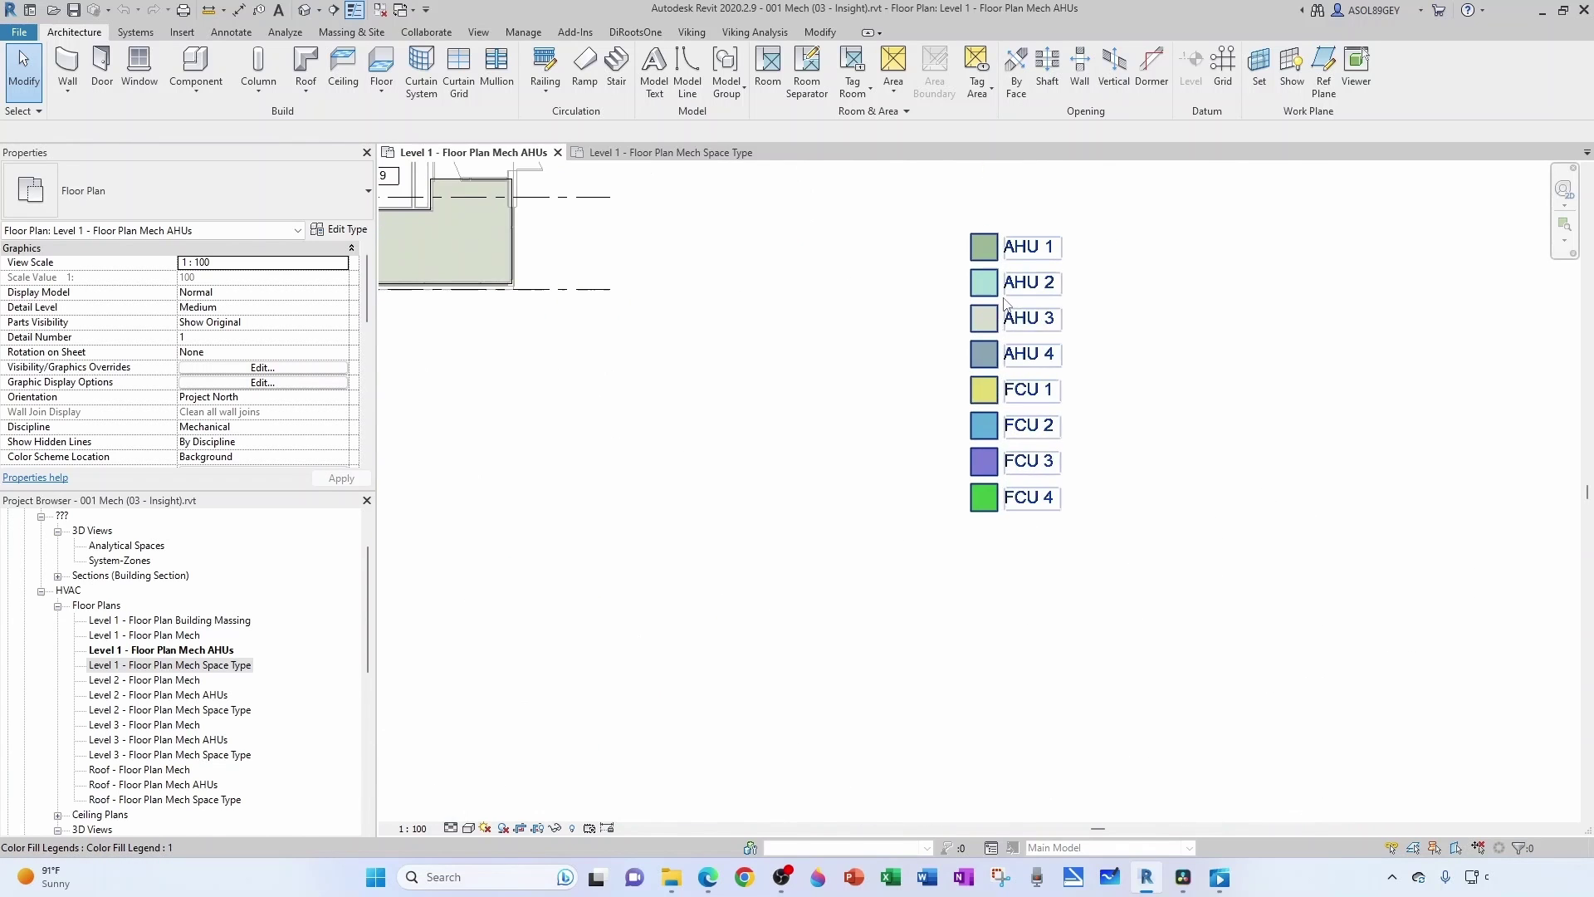
Step: Set the BIUAHUZone of the Conference 103 space to AHU 2
scroll(1403, 315, "down", 4)
scroll(1028, 699, "up", 5)
left_click(1036, 699)
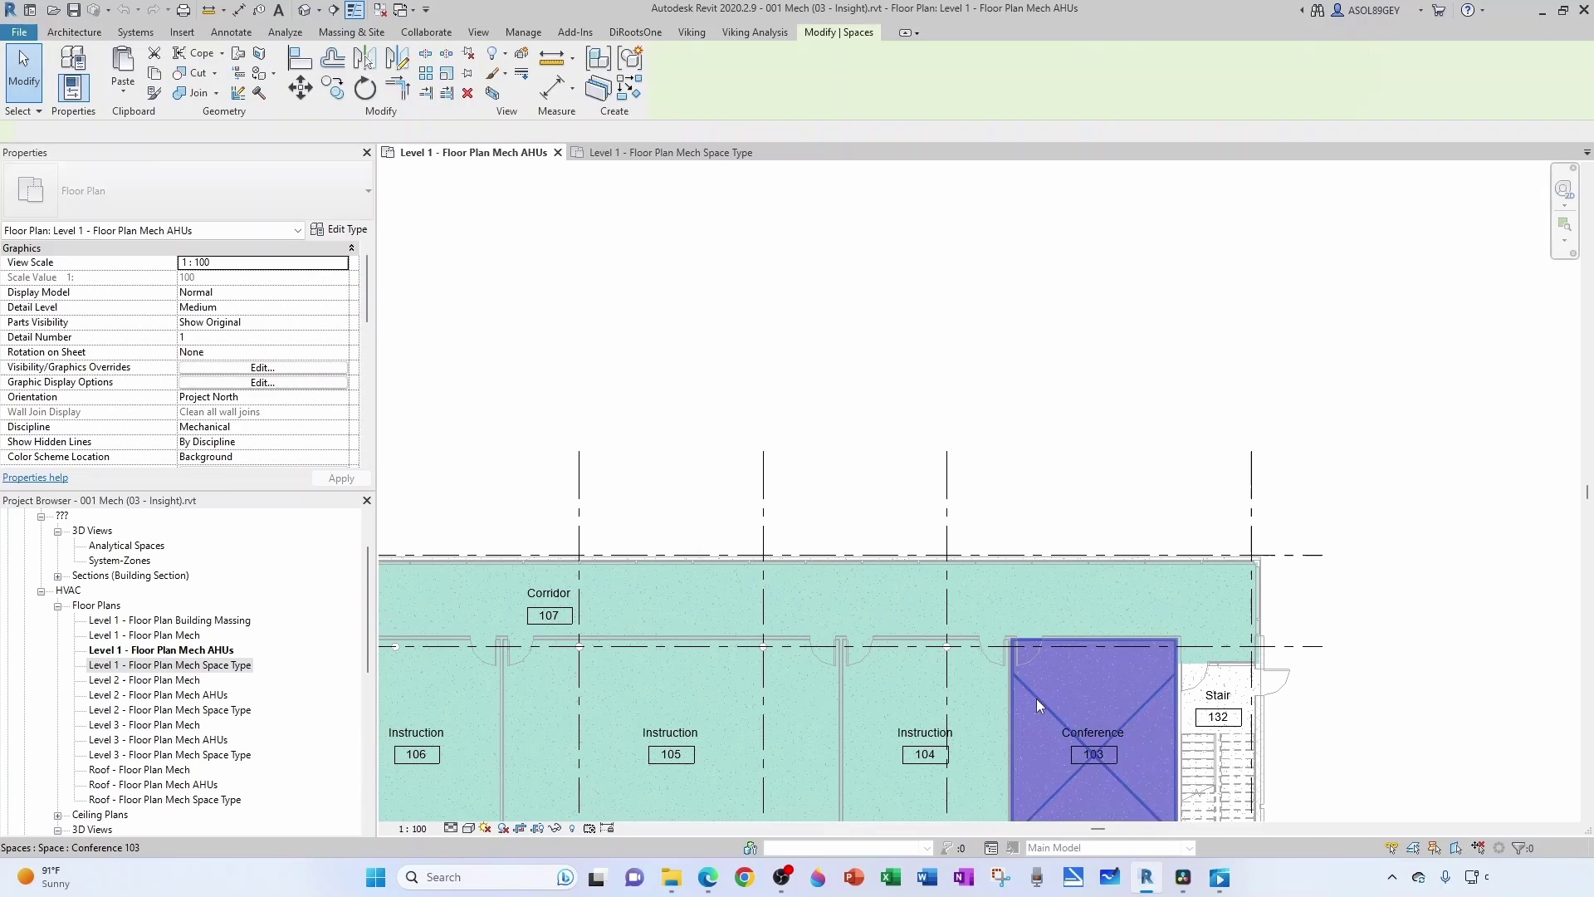
scroll(246, 387, "down", 10)
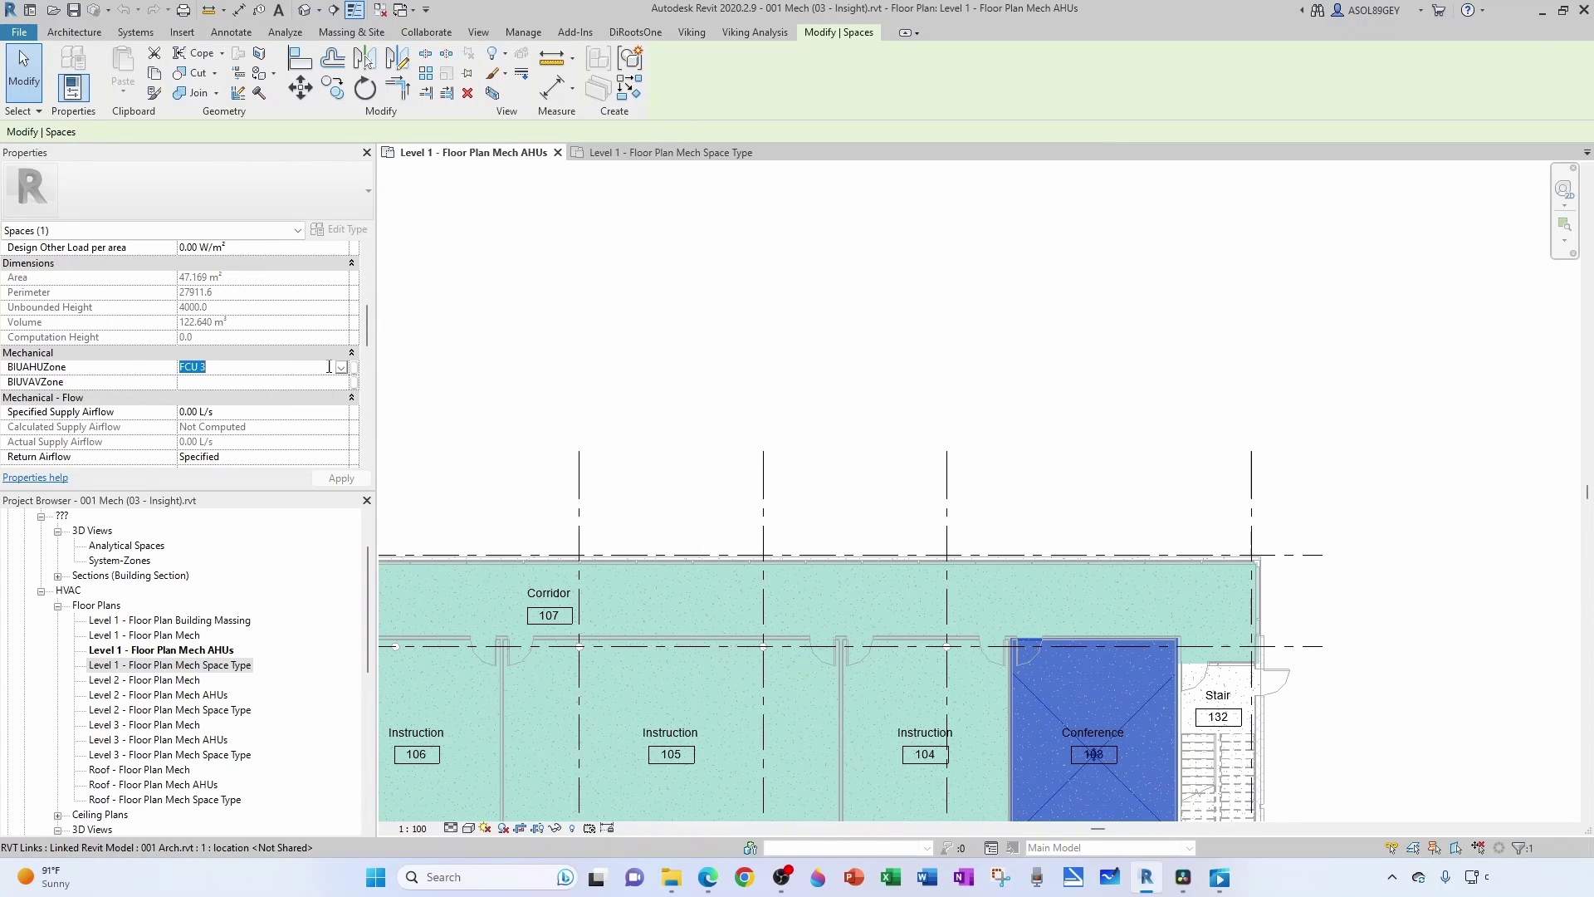
left_click(341, 367)
left_click(240, 396)
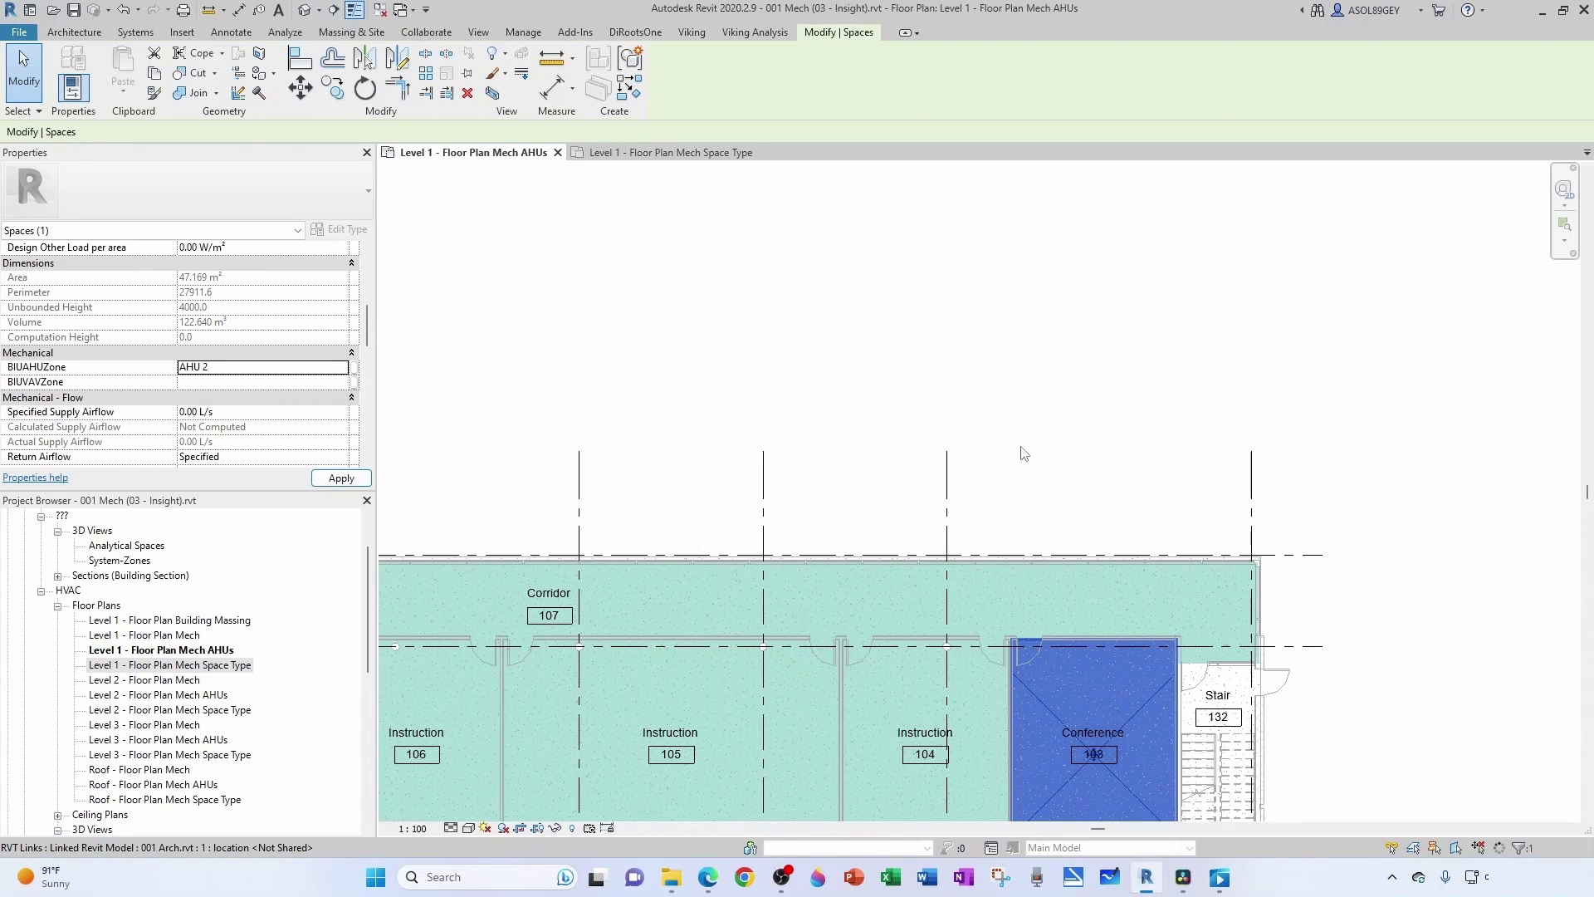
left_click(1026, 453)
Step: Set the BIUAHUZone of the Conference 116 space to AHU 4
scroll(1111, 432, "down", 4)
scroll(631, 430, "up", 5)
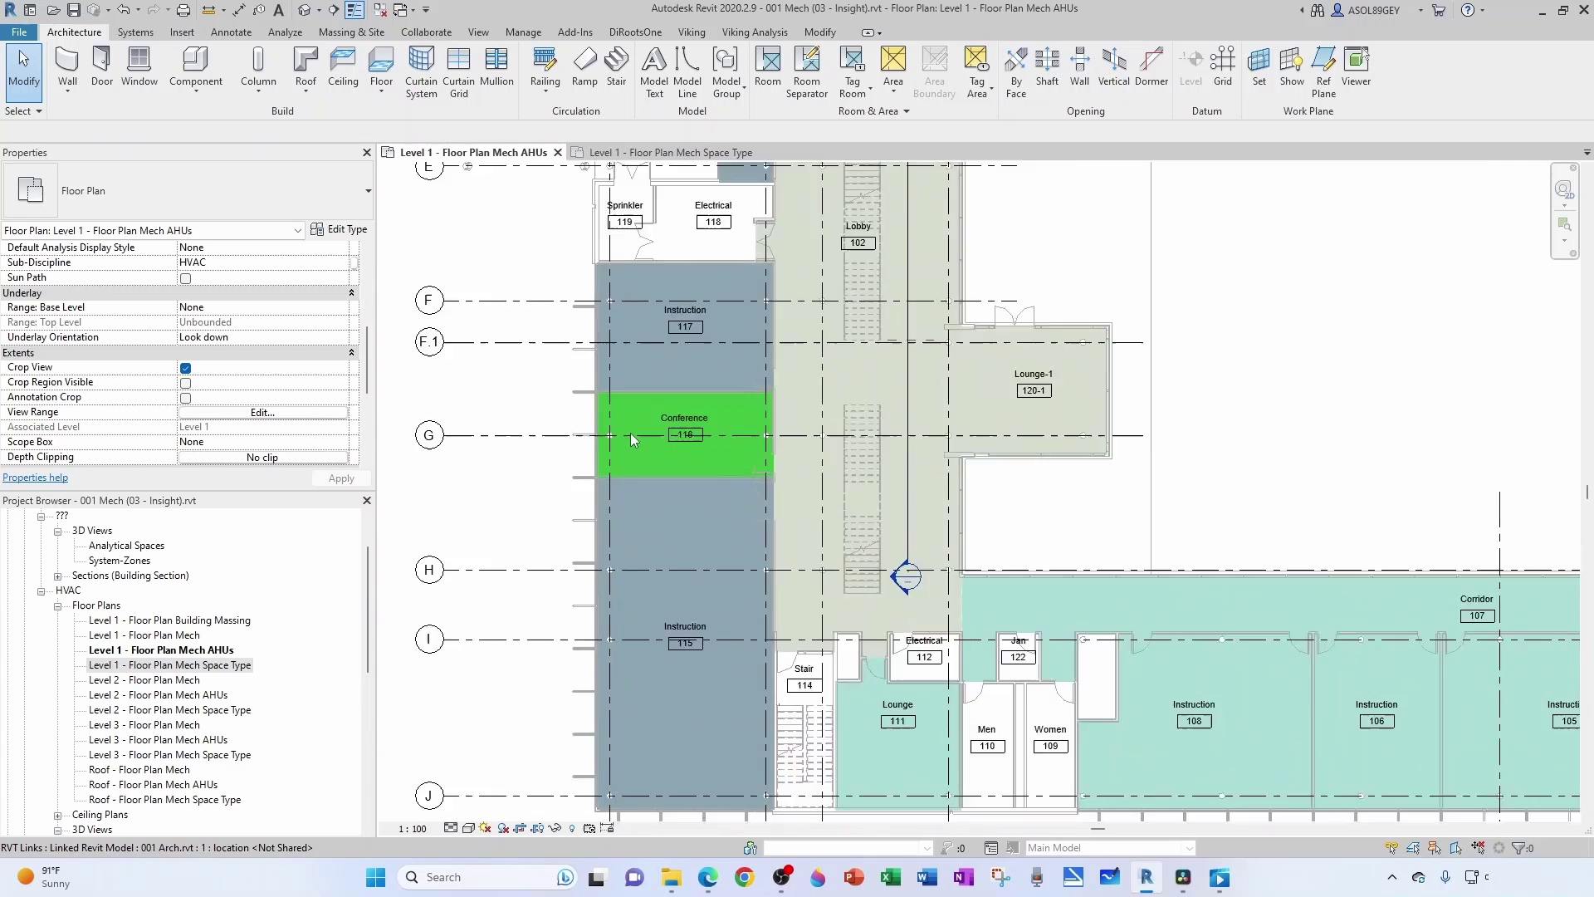
scroll(682, 470, "down", 4)
scroll(957, 488, "up", 4)
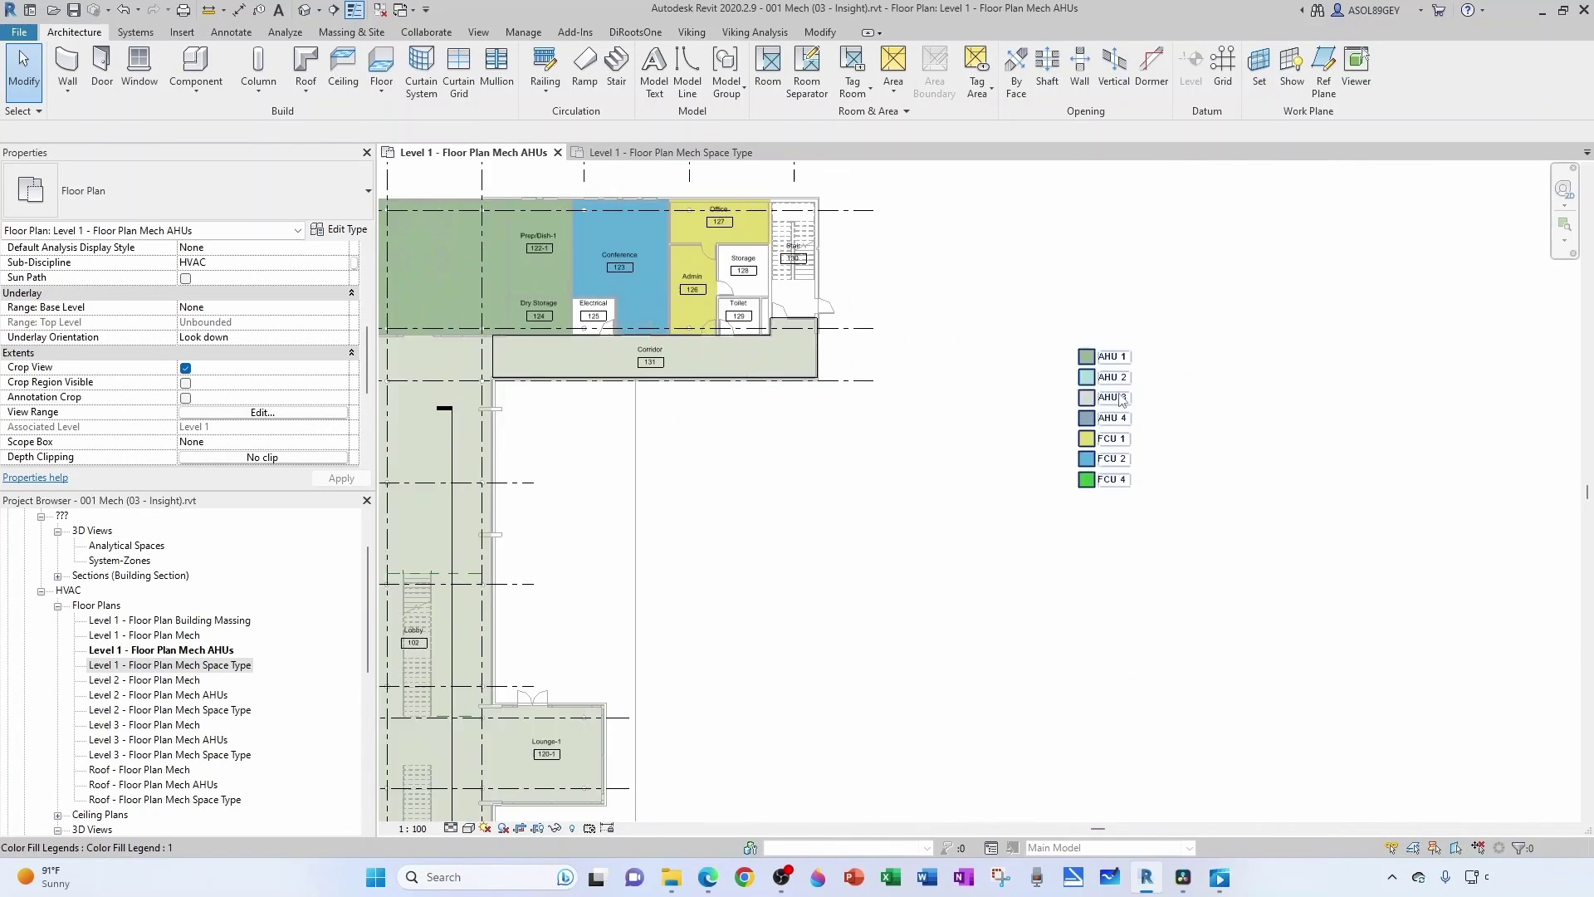
scroll(976, 475, "down", 4)
scroll(759, 578, "up", 6)
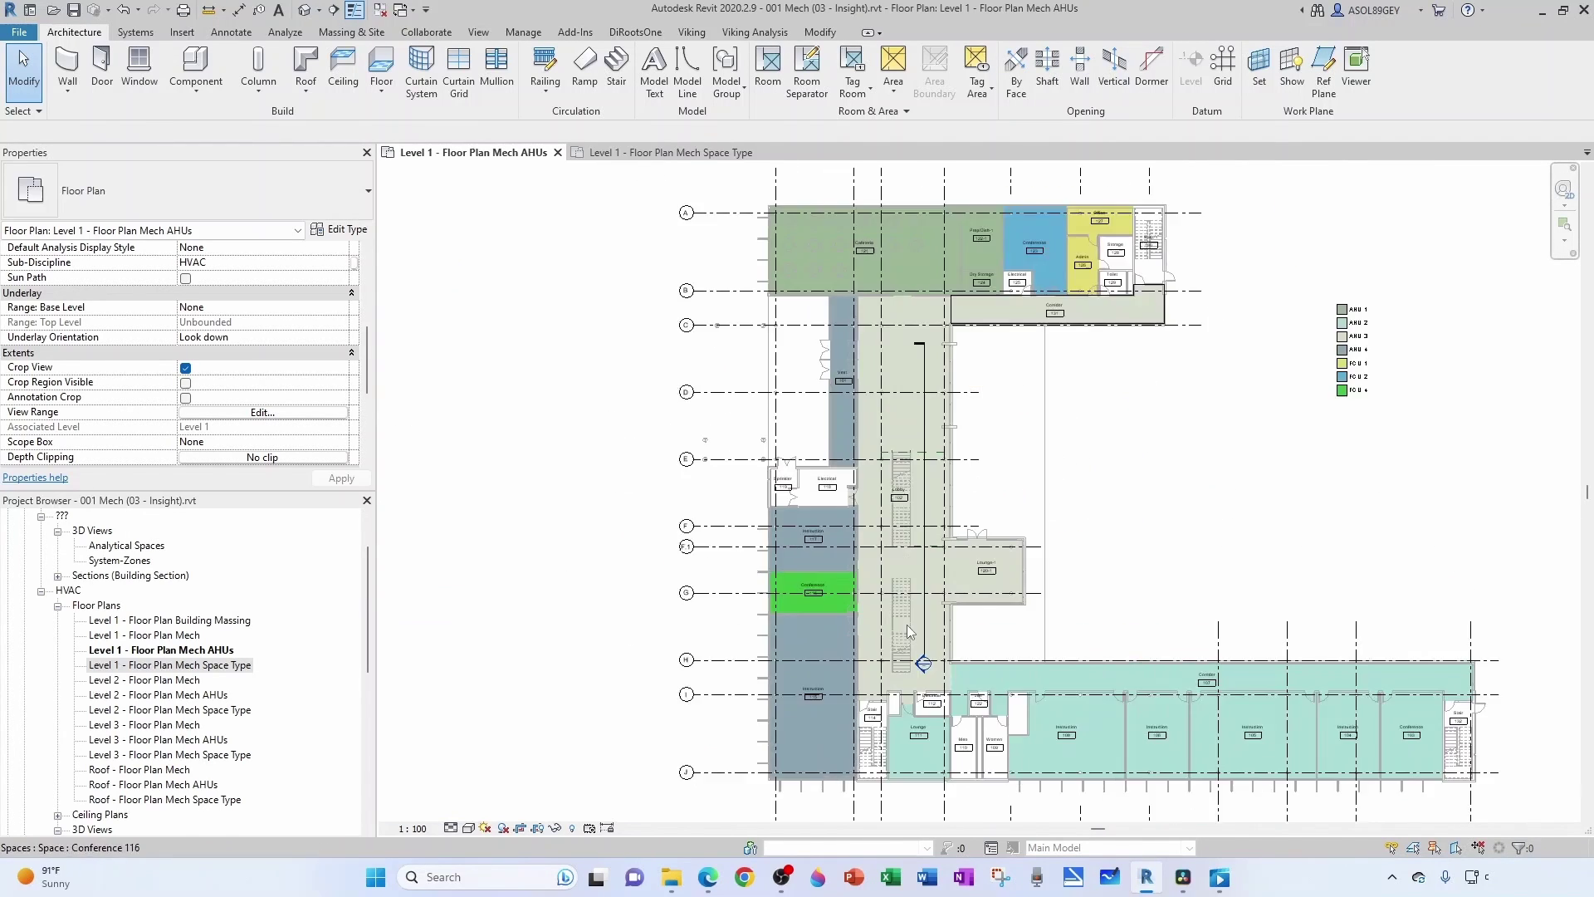
left_click(759, 578)
left_click(235, 366)
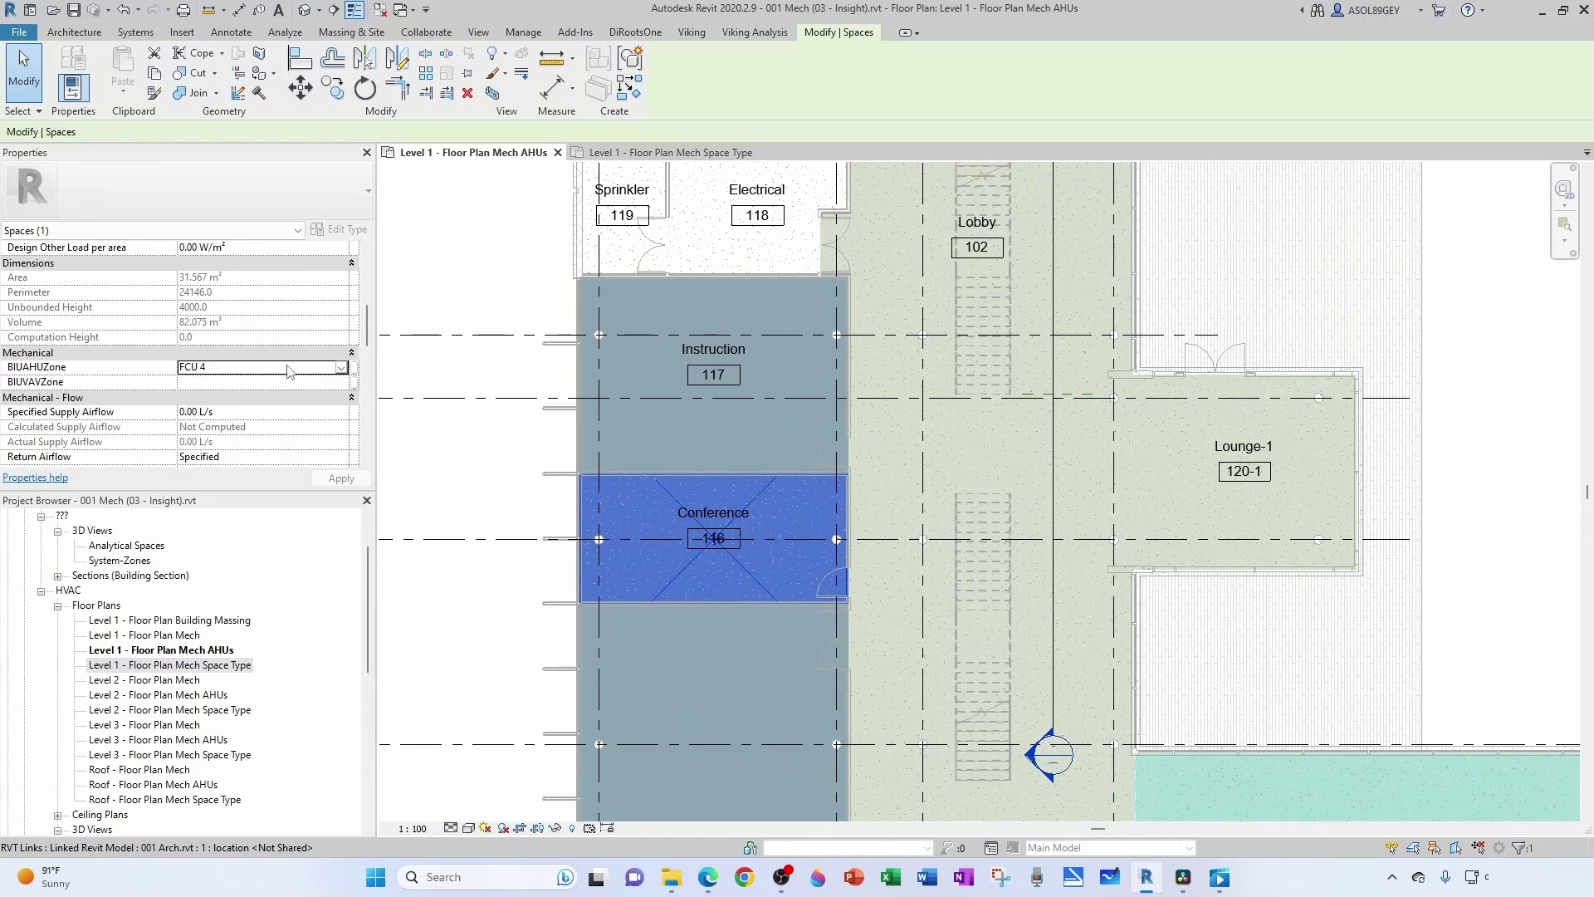
left_click(340, 366)
left_click(204, 419)
key("Escape")
Step: Examine the zone colors of Conference 123, Office 127, Admin 126 and the neighbouring spaces above Corridor 131
scroll(839, 509, "down", 4)
scroll(953, 351, "up", 5)
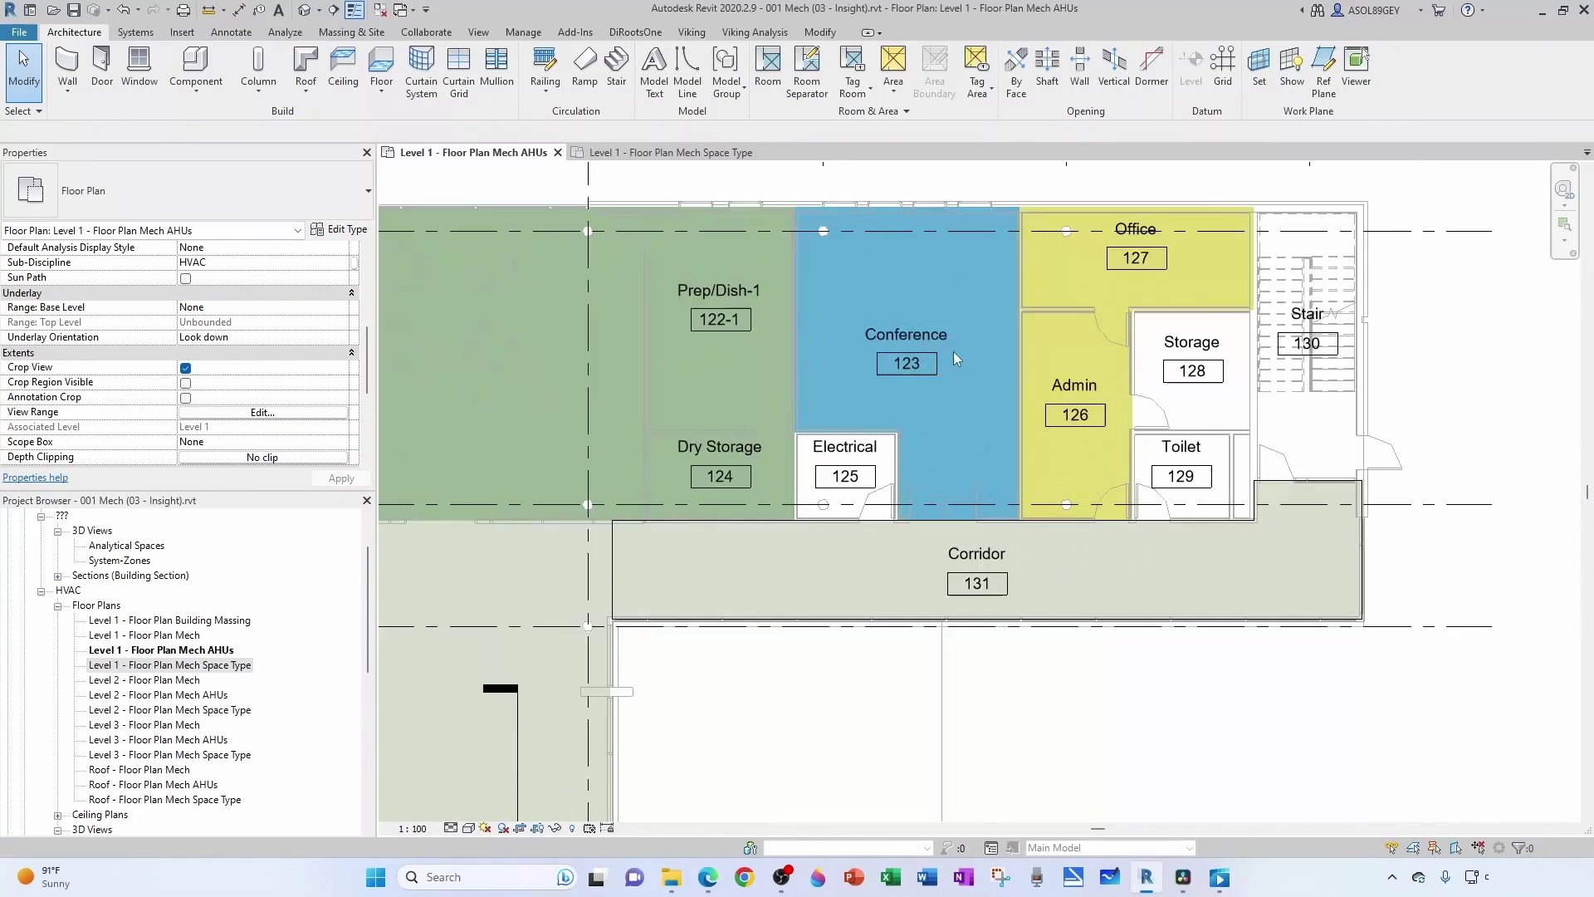
scroll(1079, 432, "down", 4)
scroll(1320, 576, "up", 4)
scroll(1320, 575, "up", 2)
scroll(651, 382, "down", 3)
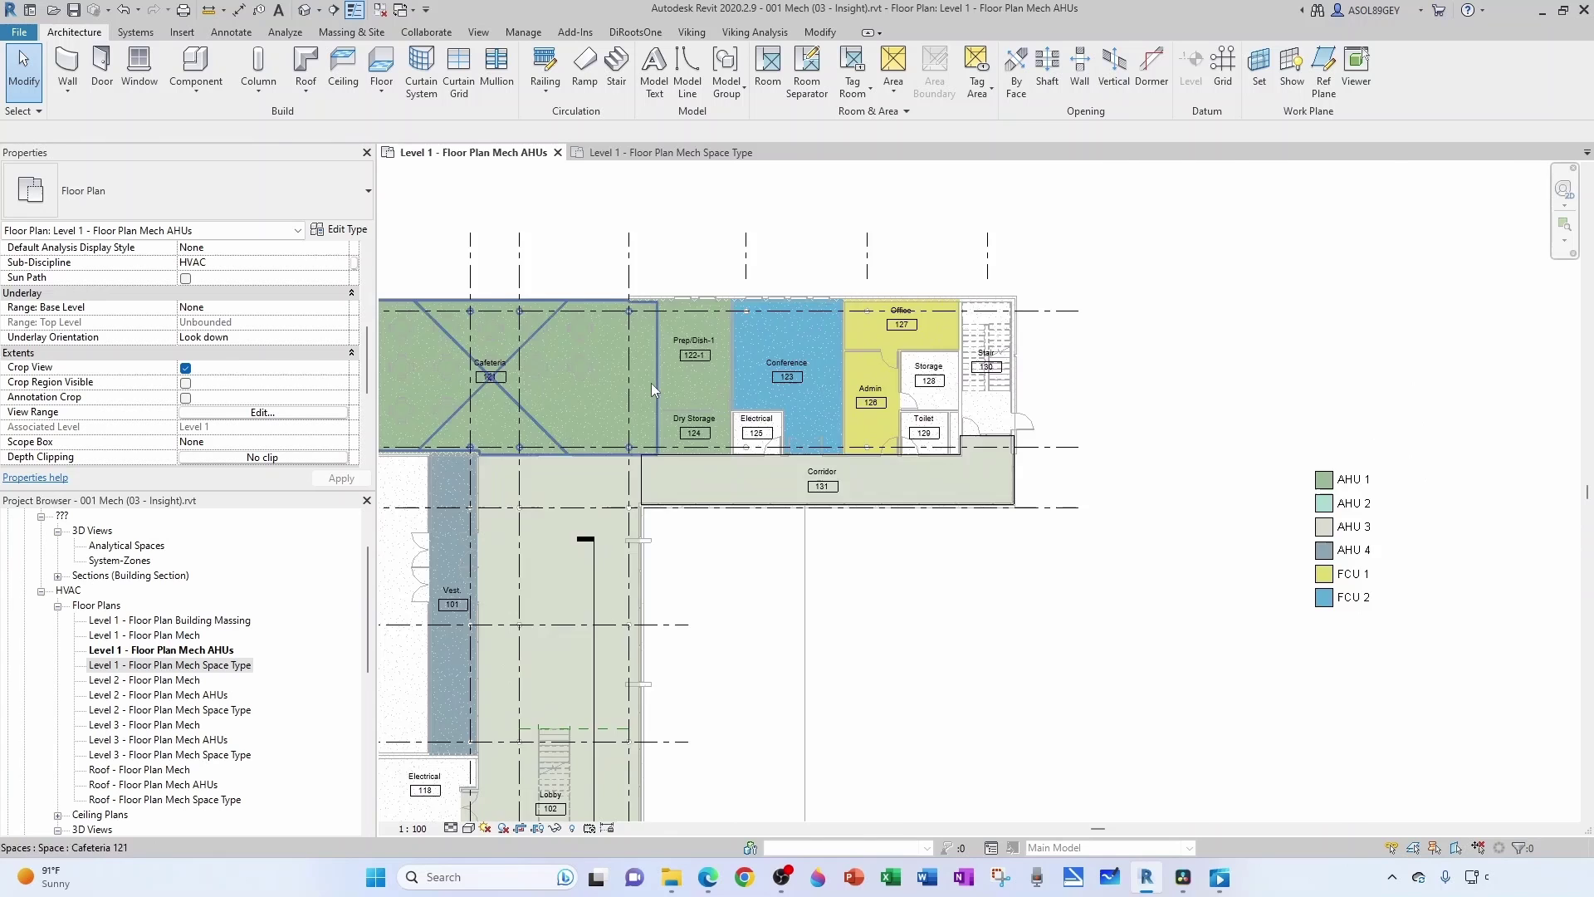
scroll(920, 403, "up", 3)
scroll(1073, 366, "down", 3)
scroll(838, 266, "up", 2)
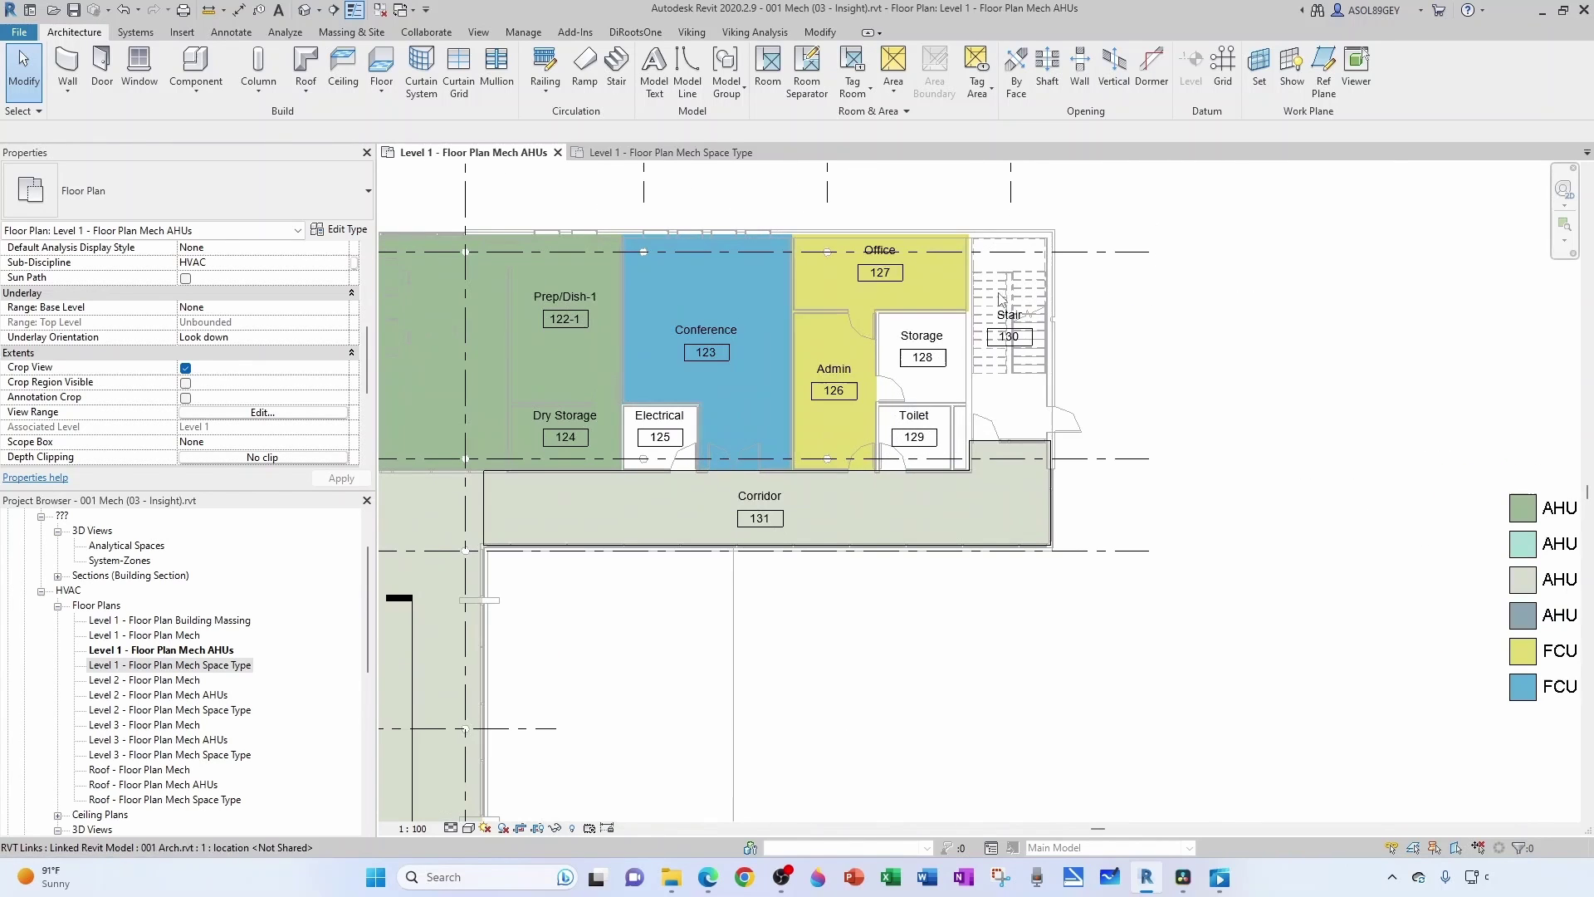
scroll(822, 395, "up", 1)
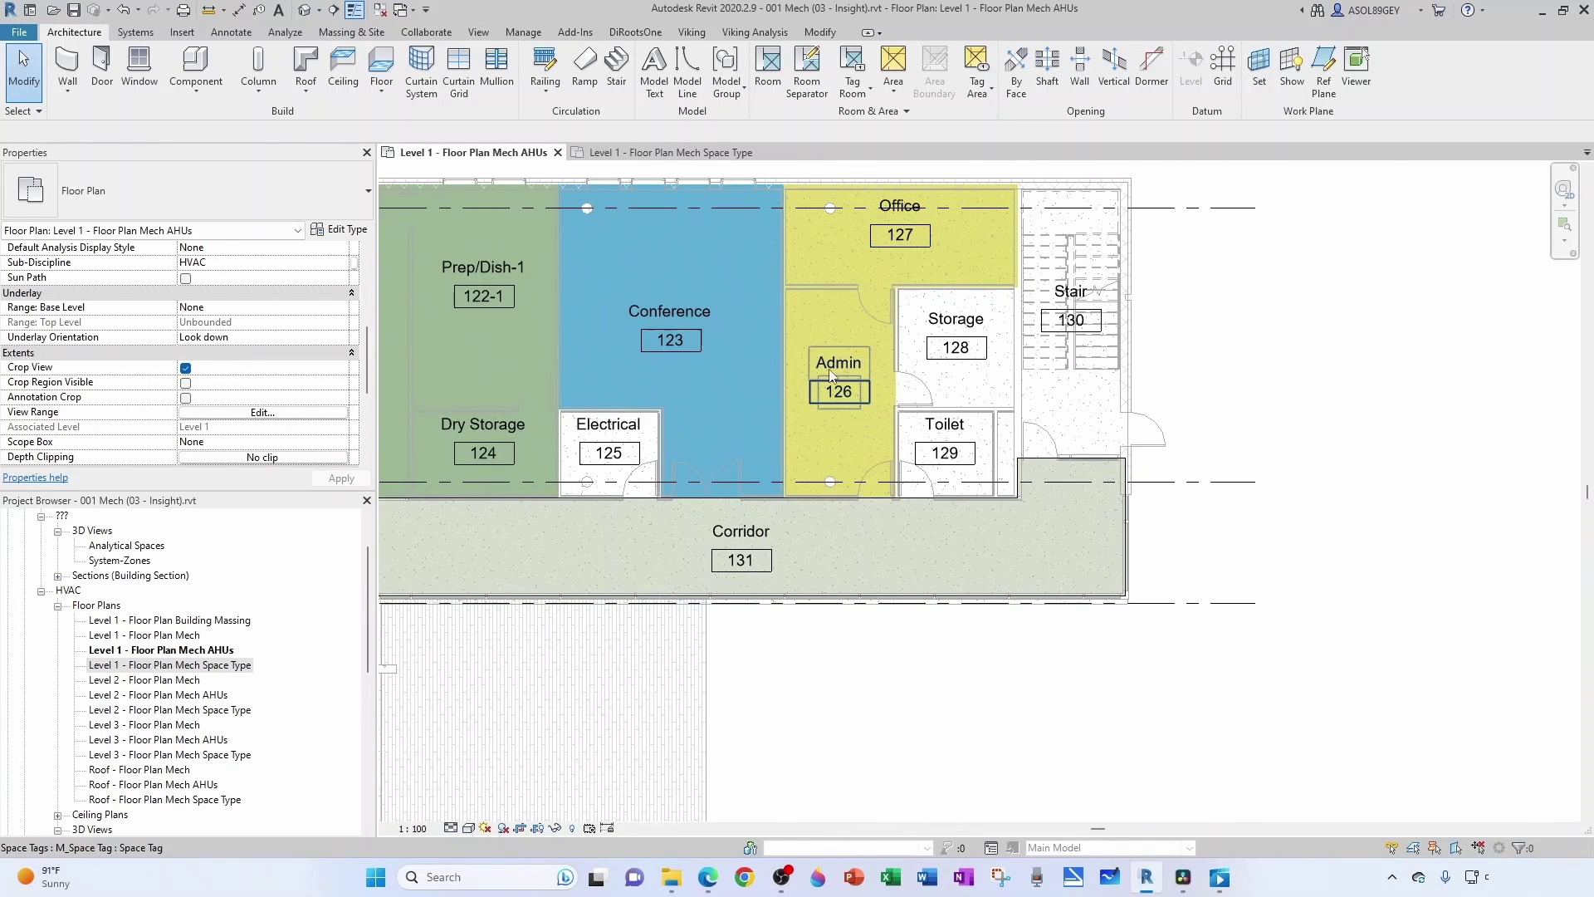
scroll(760, 396, "down", 2)
scroll(814, 341, "down", 2)
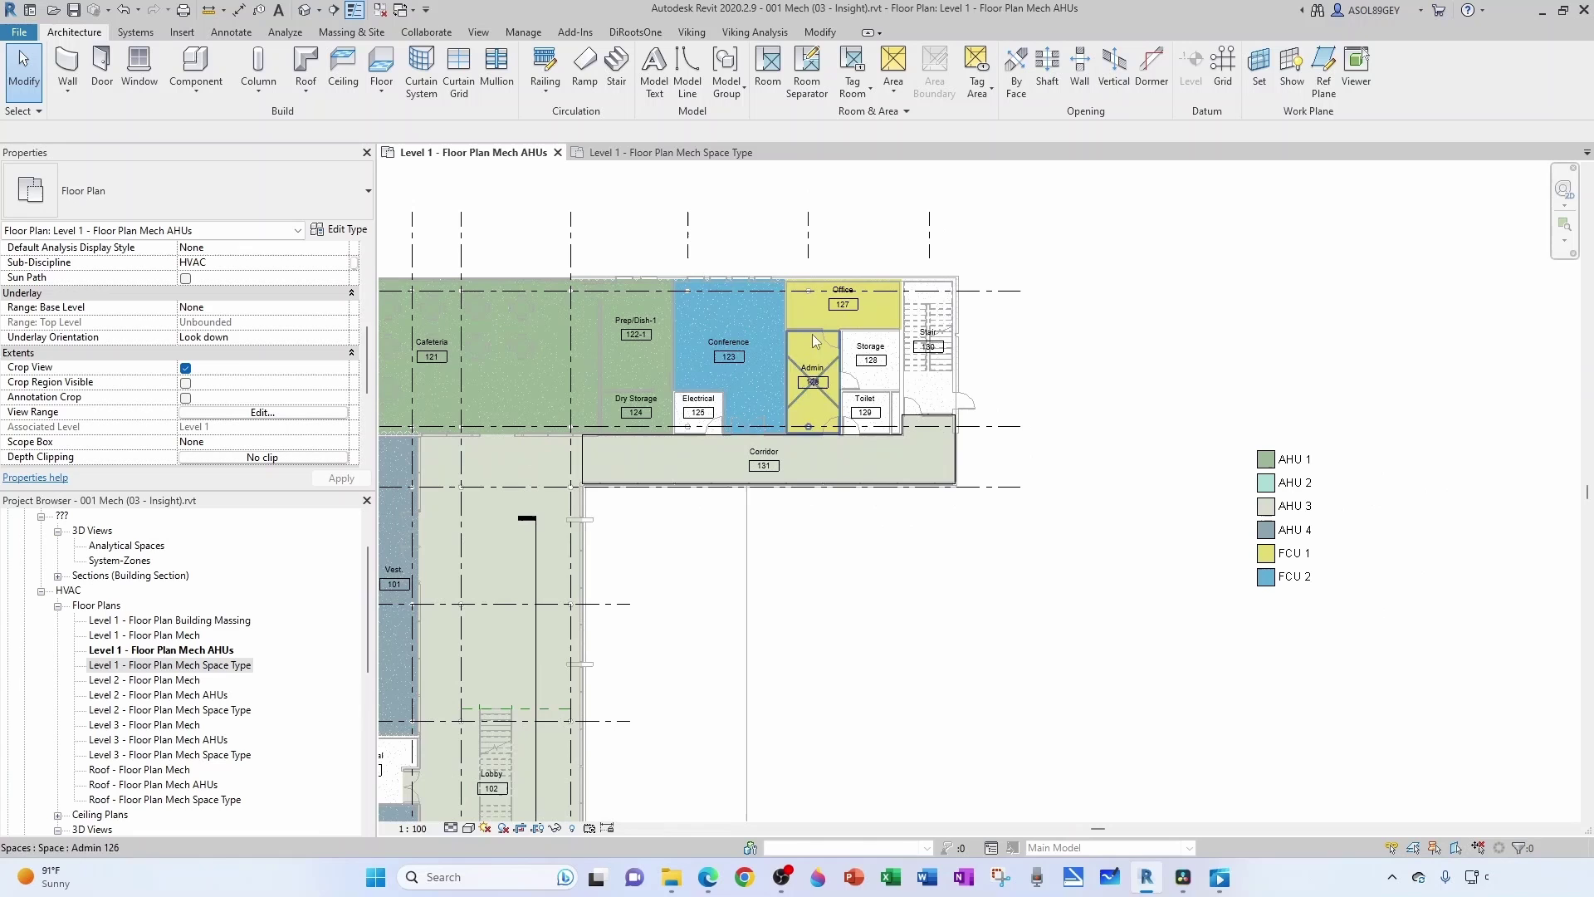
Step: Open the Level 2 AHU floor plan, check its zones and color legend, and close it again
double_click(154, 694)
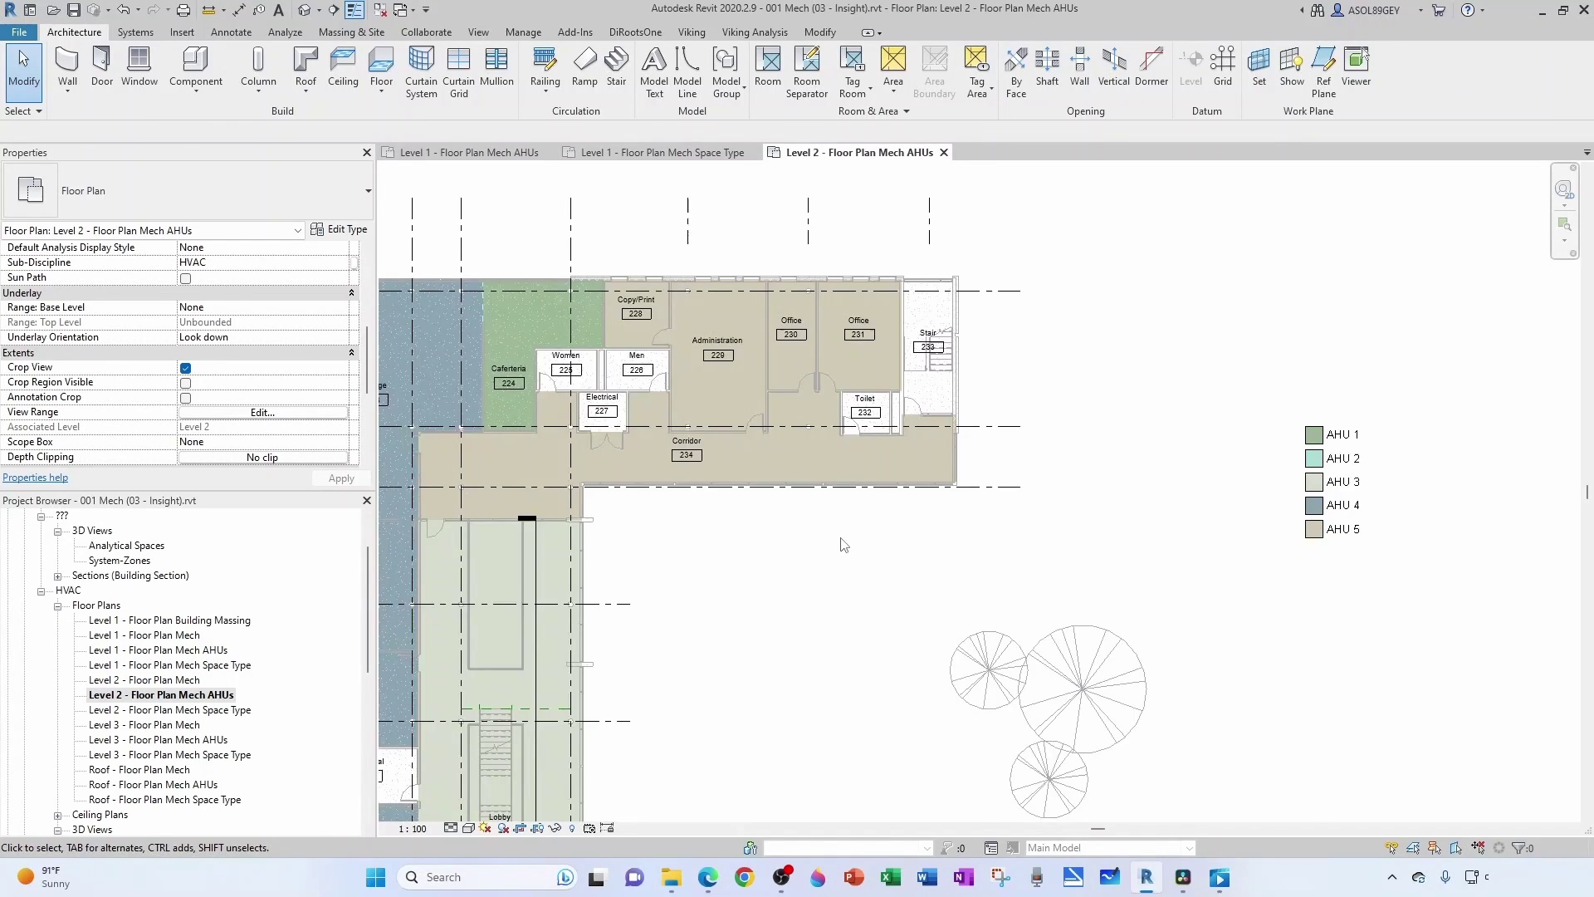
scroll(1159, 563, "up", 1)
middle_click_drag(813, 582, 858, 366)
scroll(858, 366, "down", 1)
scroll(858, 366, "up", 1)
scroll(1304, 303, "up", 3)
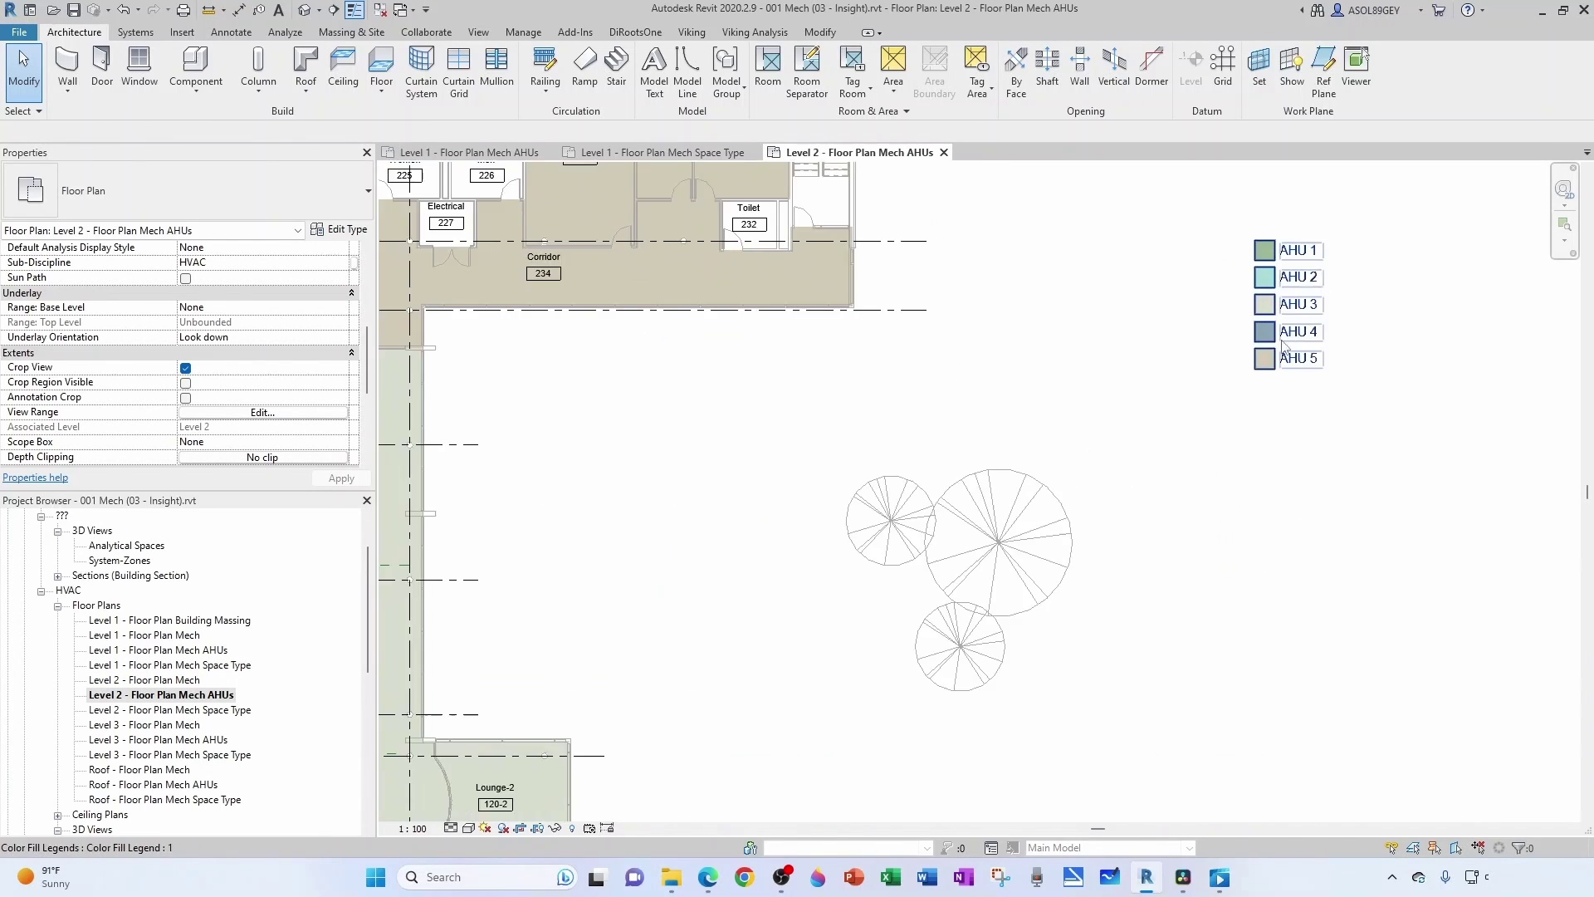
middle_click_drag(1178, 363, 1221, 497)
scroll(1216, 500, "down", 2)
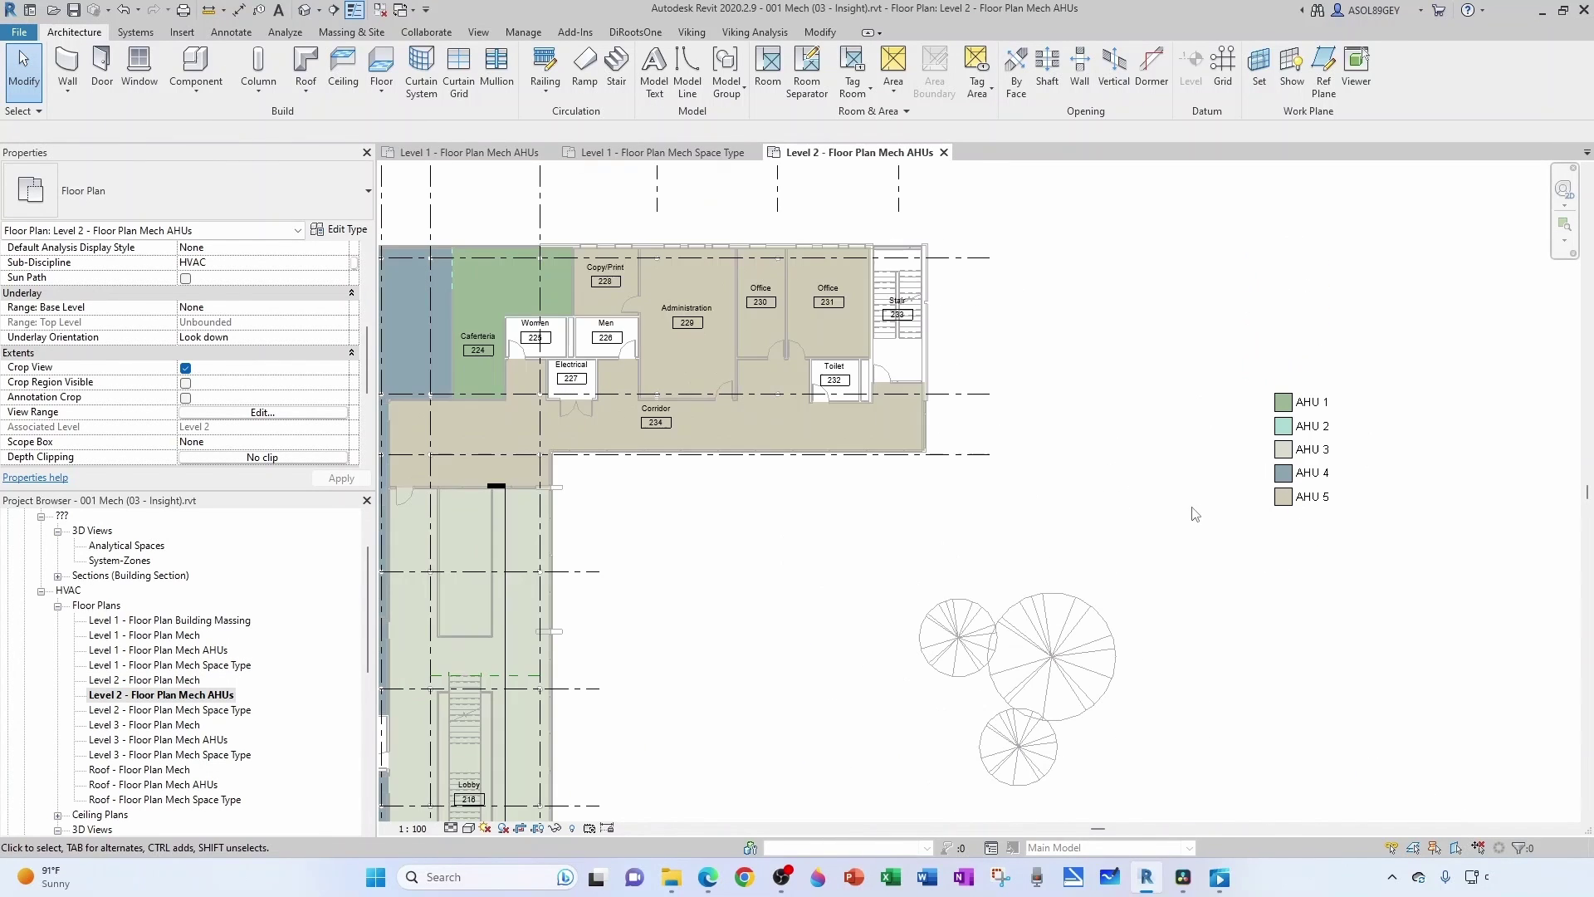
left_click(944, 152)
Step: Set the BIUAHUZone of the Conference 123, Office 127 and Admin 126 spaces to AHU 5
scroll(771, 309, "up", 2)
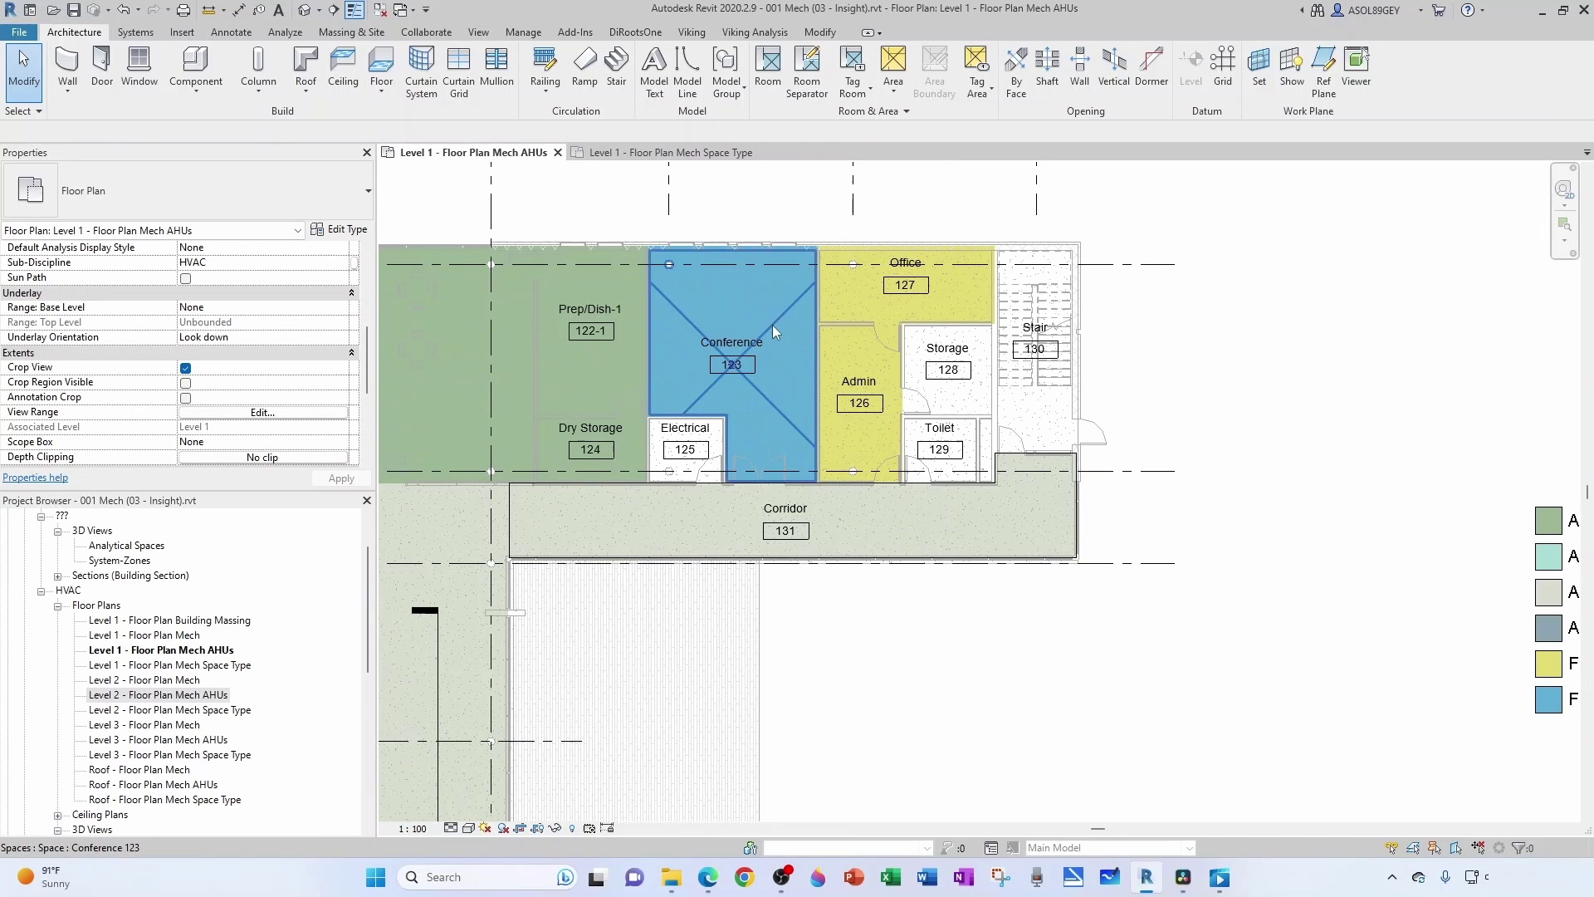
left_click(772, 326)
left_click(873, 312, "ctrl")
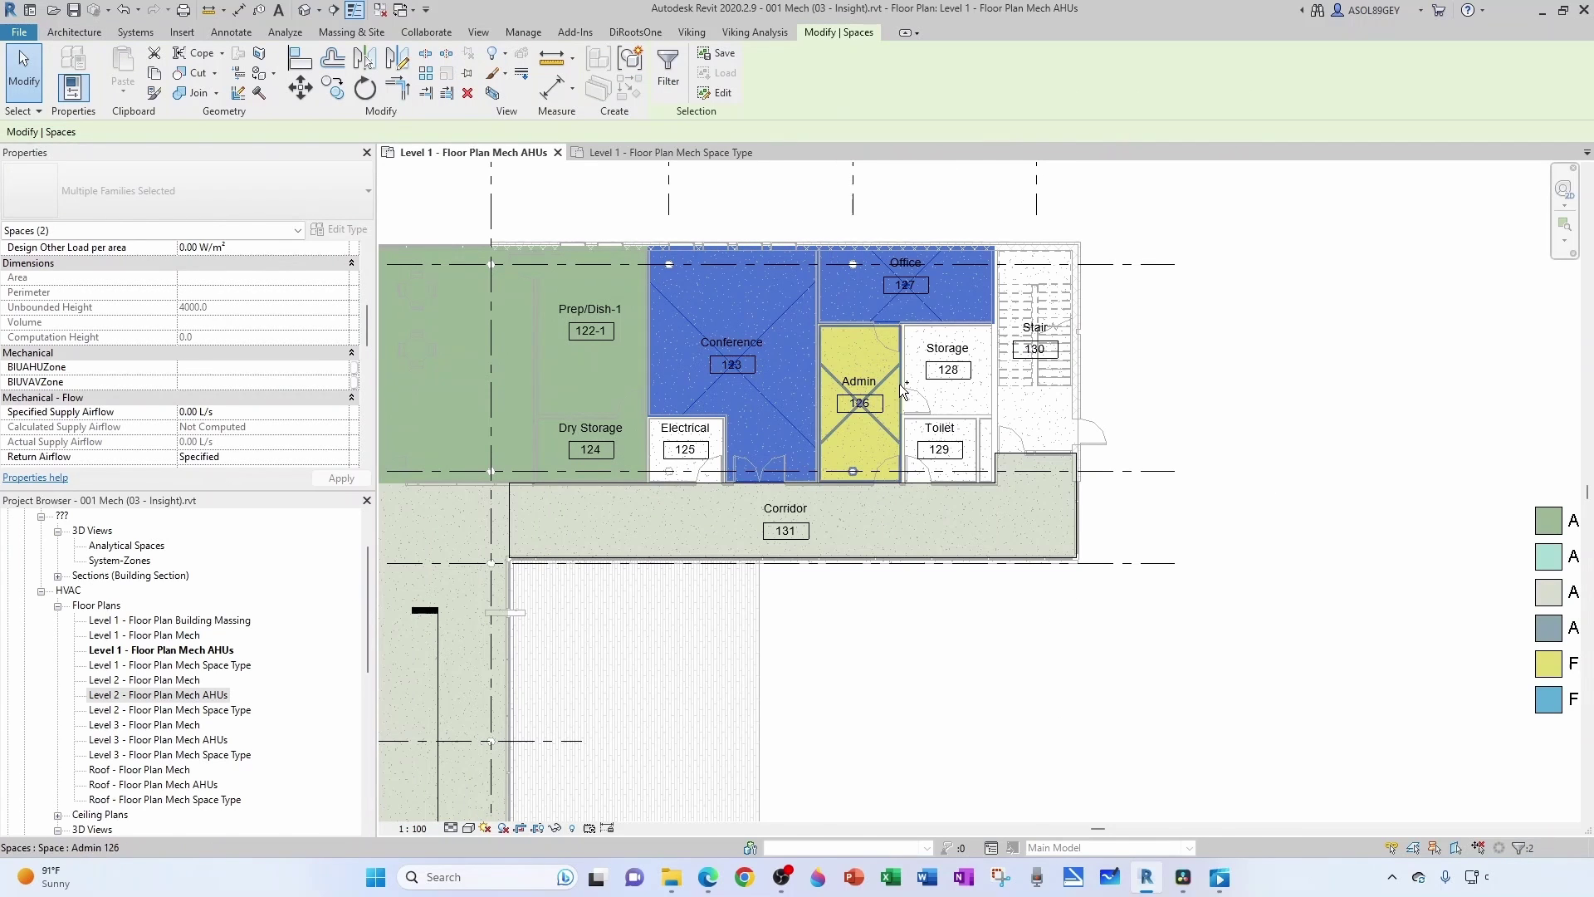
left_click(897, 378, "ctrl")
scroll(233, 415, "down", 5)
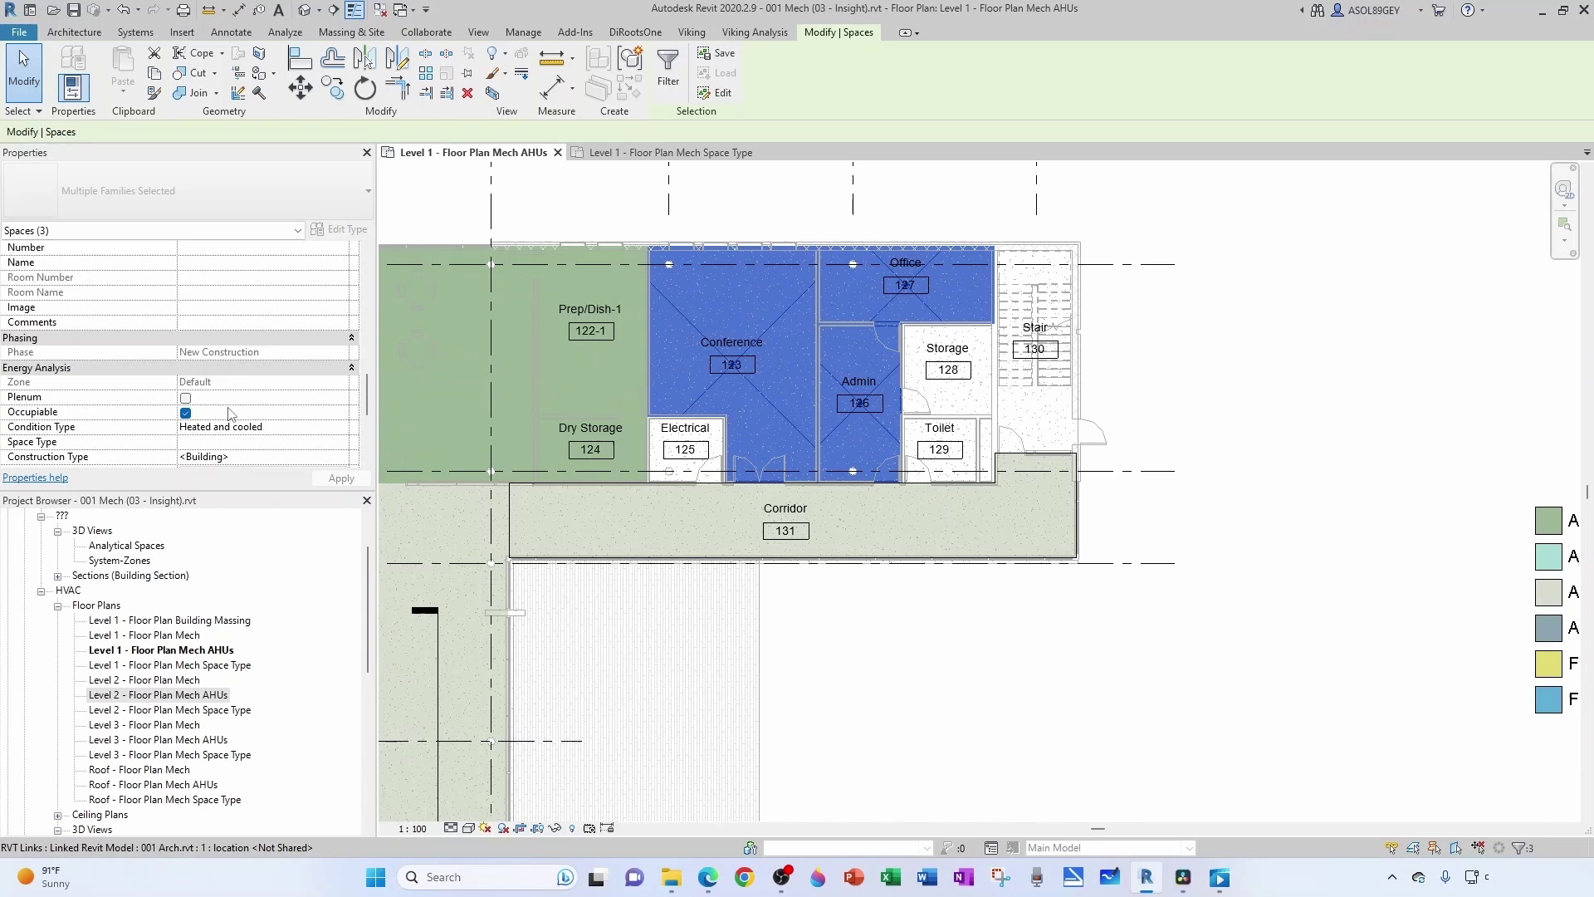
scroll(235, 357, "up", 5)
left_click(342, 341)
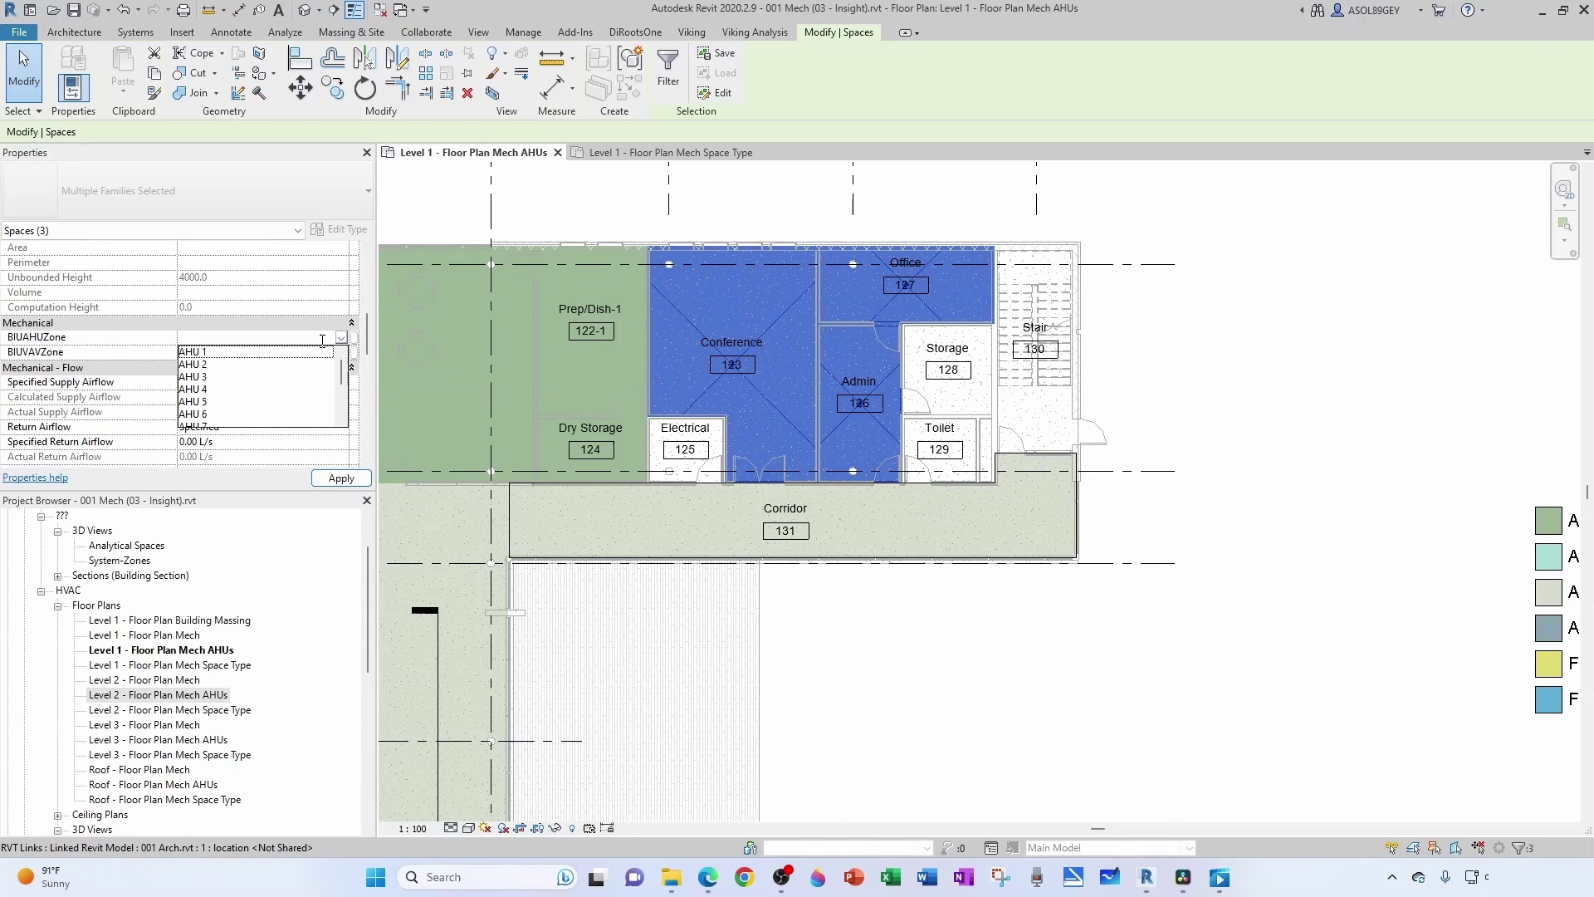
left_click(249, 401)
left_click(1269, 535)
key("Escape")
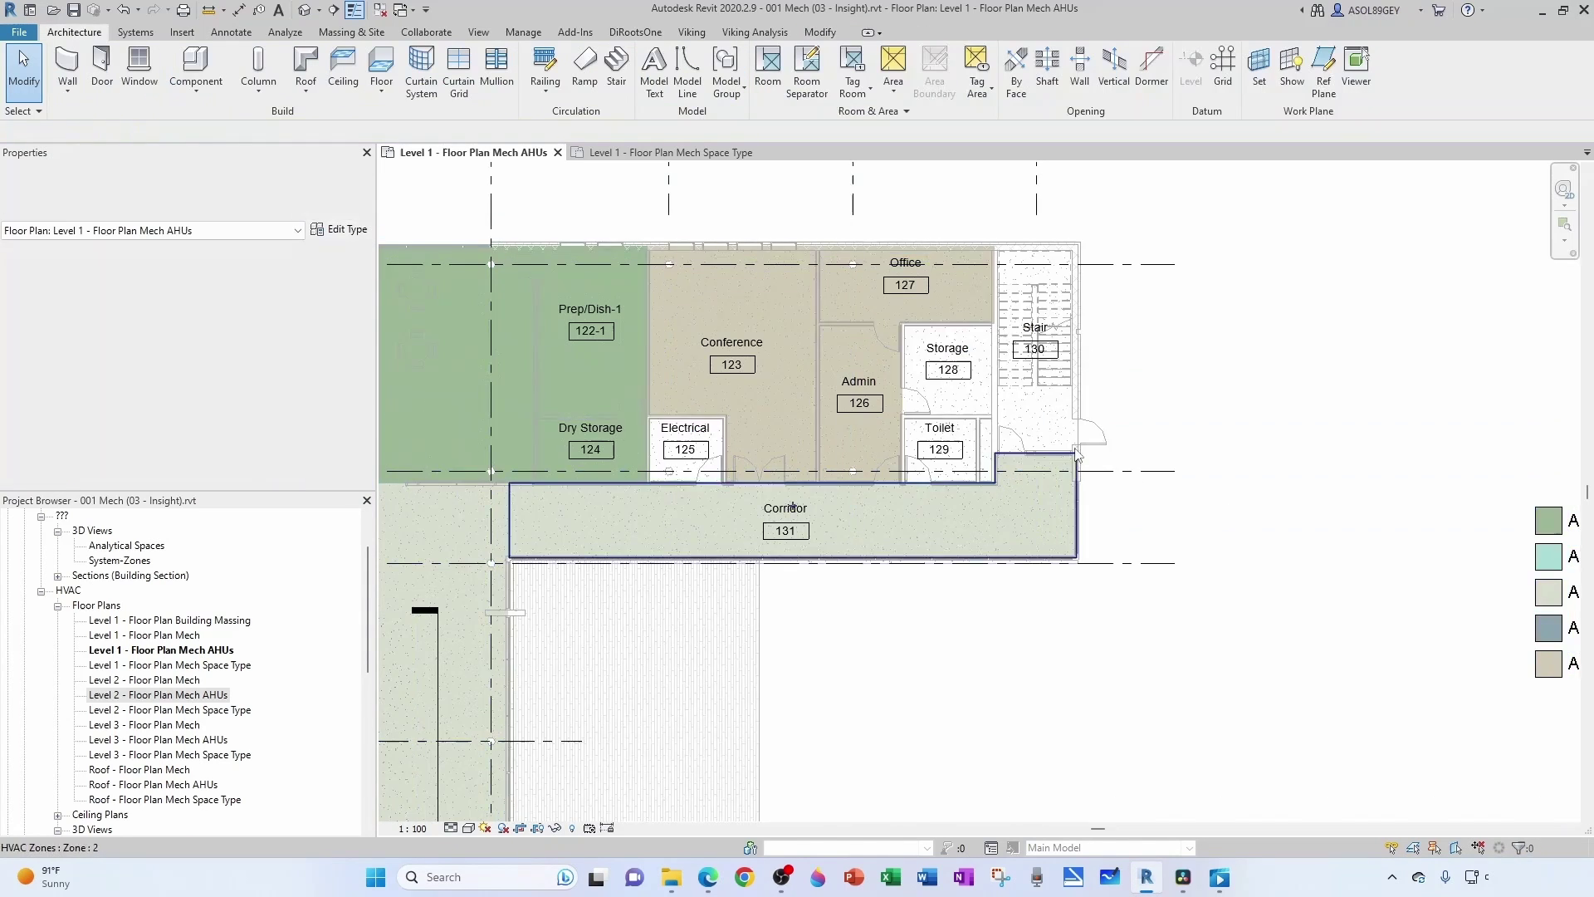
Step: Review the whole Level 1 AHU floor plan, close it, and examine the zones across the Level 2 AHU floor plan
scroll(1071, 449, "down", 2)
scroll(981, 590, "down", 1)
middle_click_drag(981, 590, 963, 402)
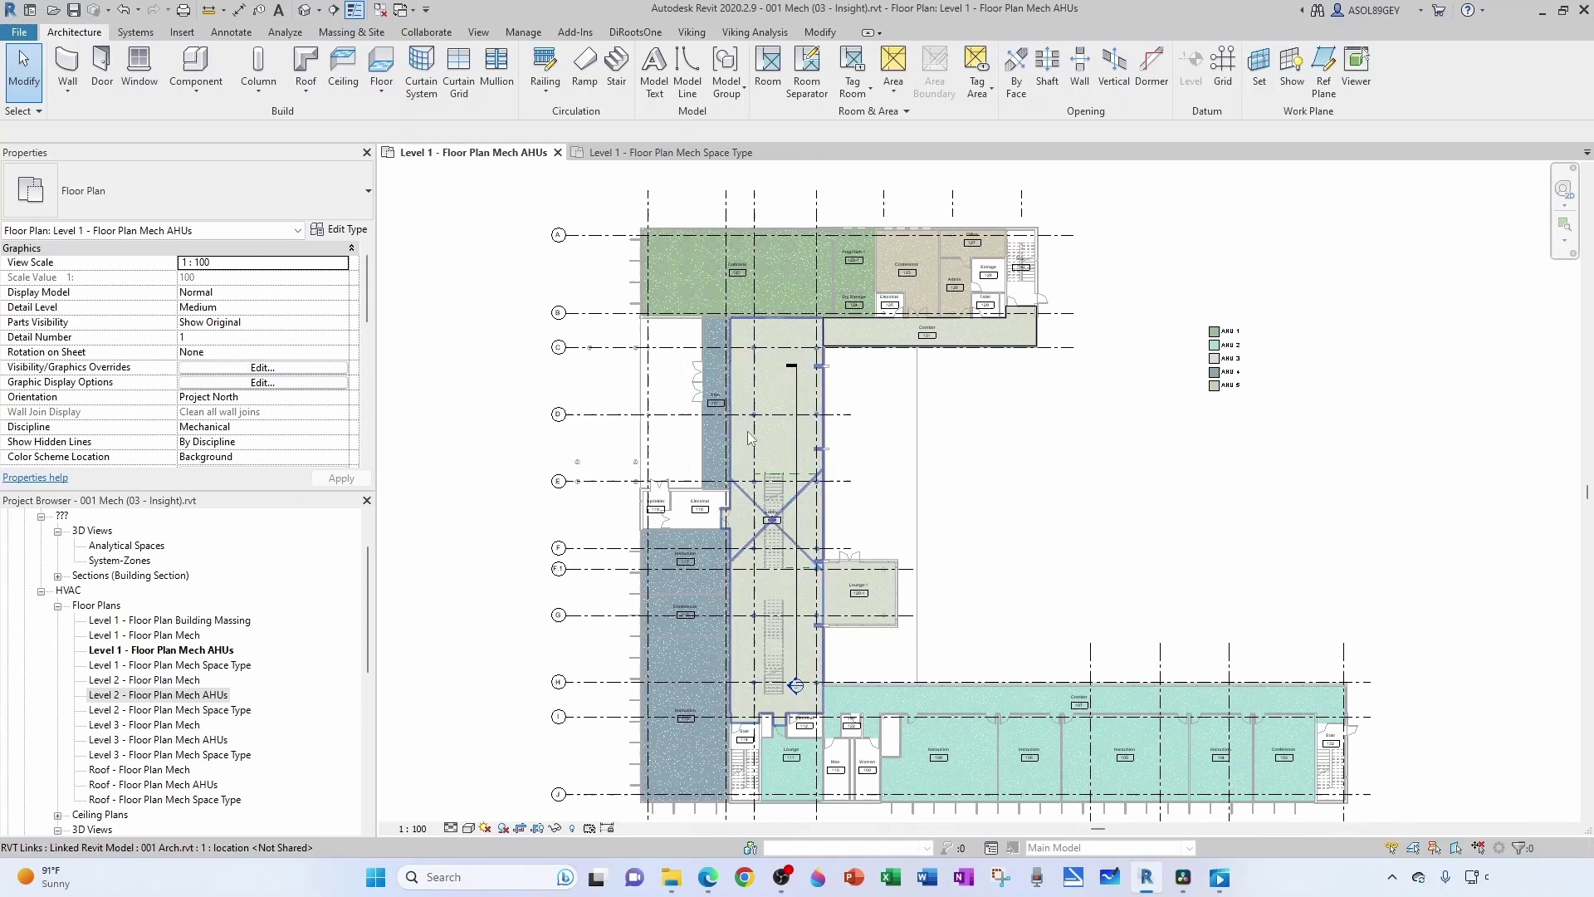
left_click(558, 153)
double_click(166, 695)
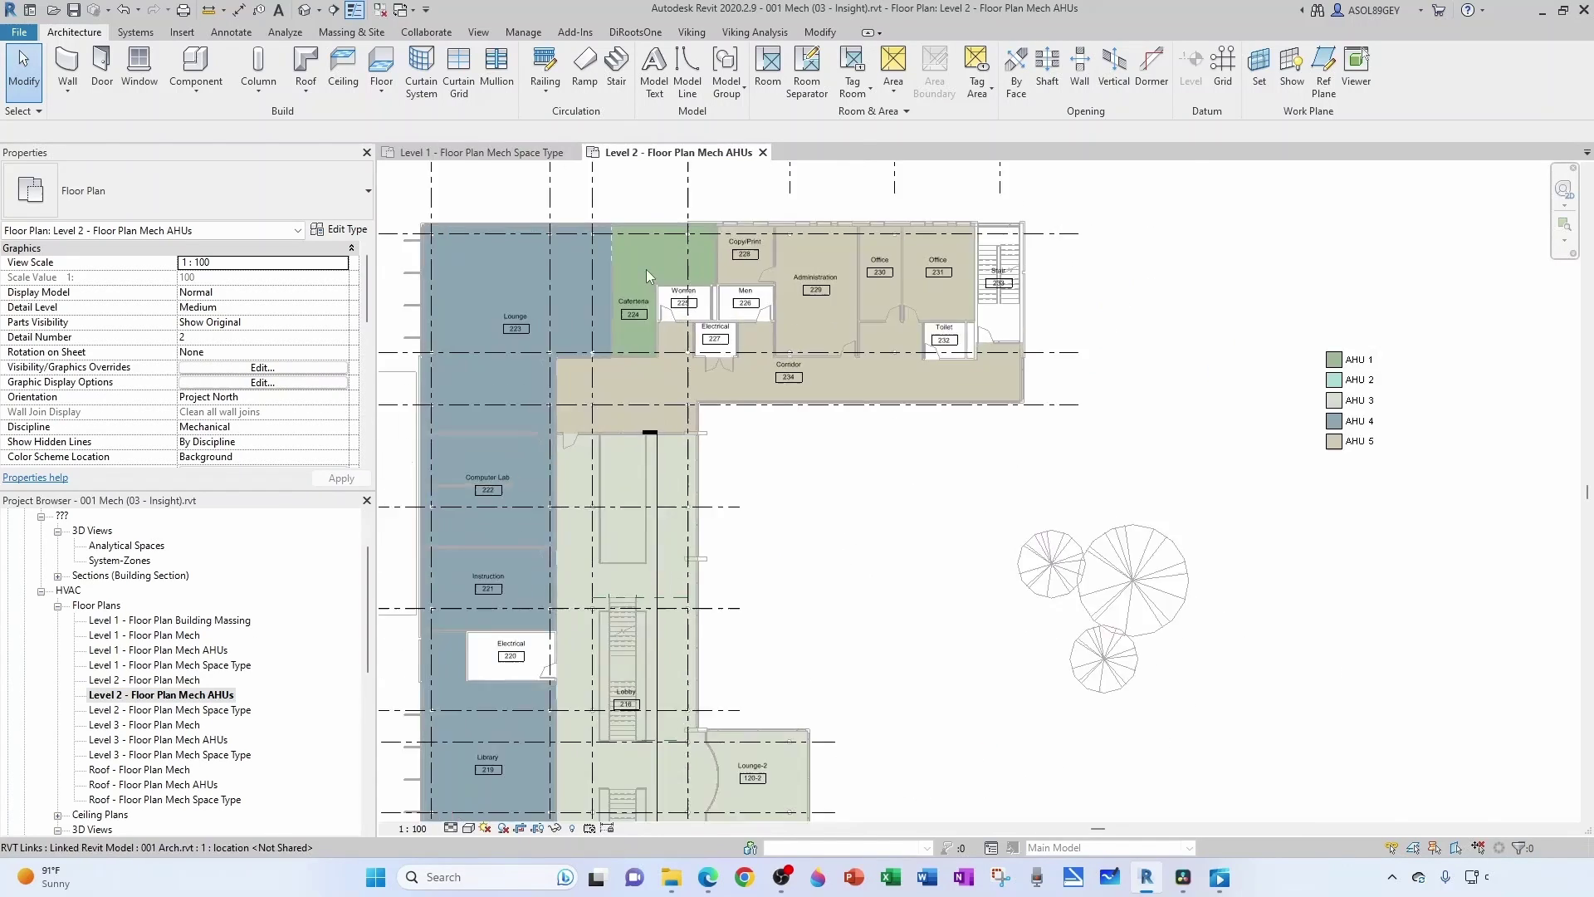
scroll(646, 269, "up", 2)
scroll(860, 544, "down", 1)
middle_click_drag(873, 544, 960, 487)
scroll(955, 456, "down", 3)
middle_click_drag(732, 676, 731, 498)
scroll(730, 498, "up", 3)
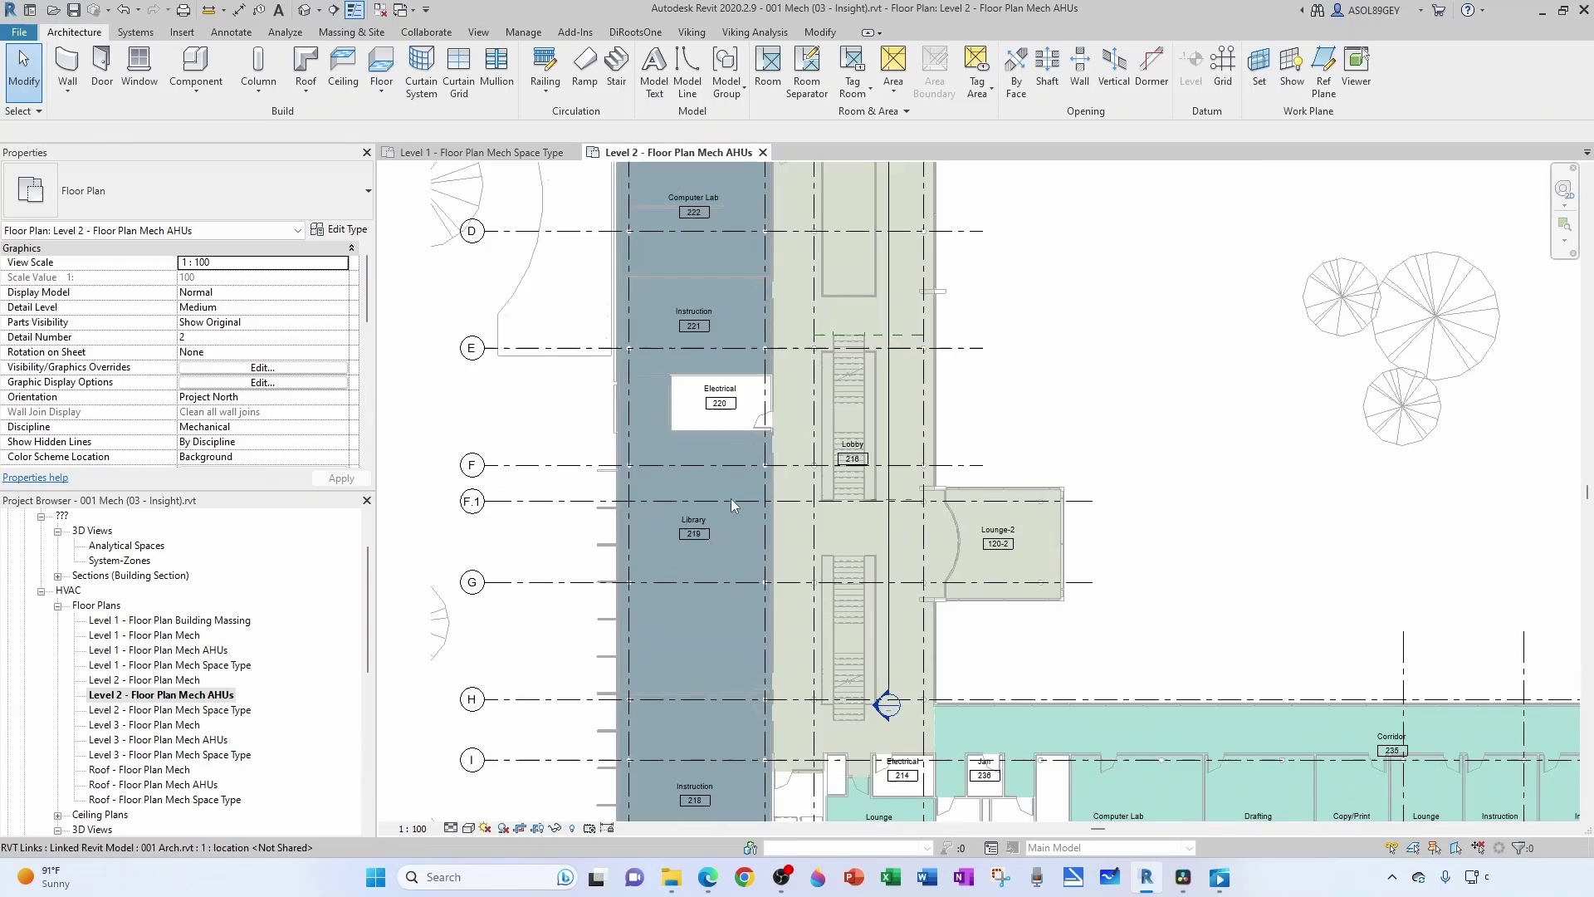
scroll(731, 502, "down", 4)
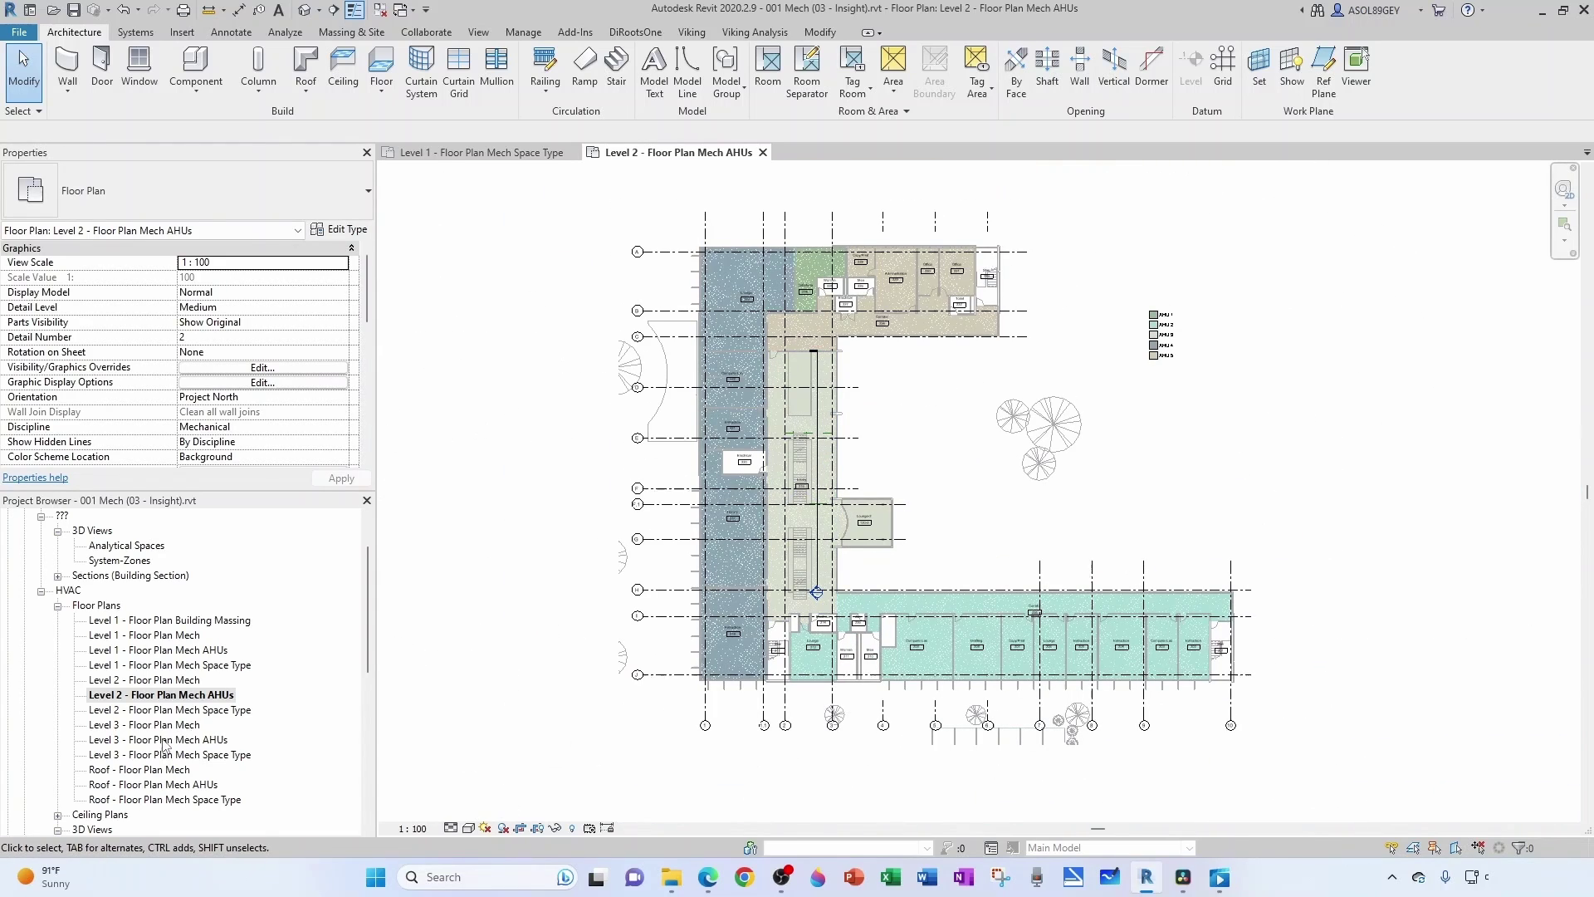
Step: Open the Level 3 AHU floor plan and set the BIUAHUZone of the Conference 325 space to AHU 6
double_click(162, 739)
scroll(996, 375, "up", 2)
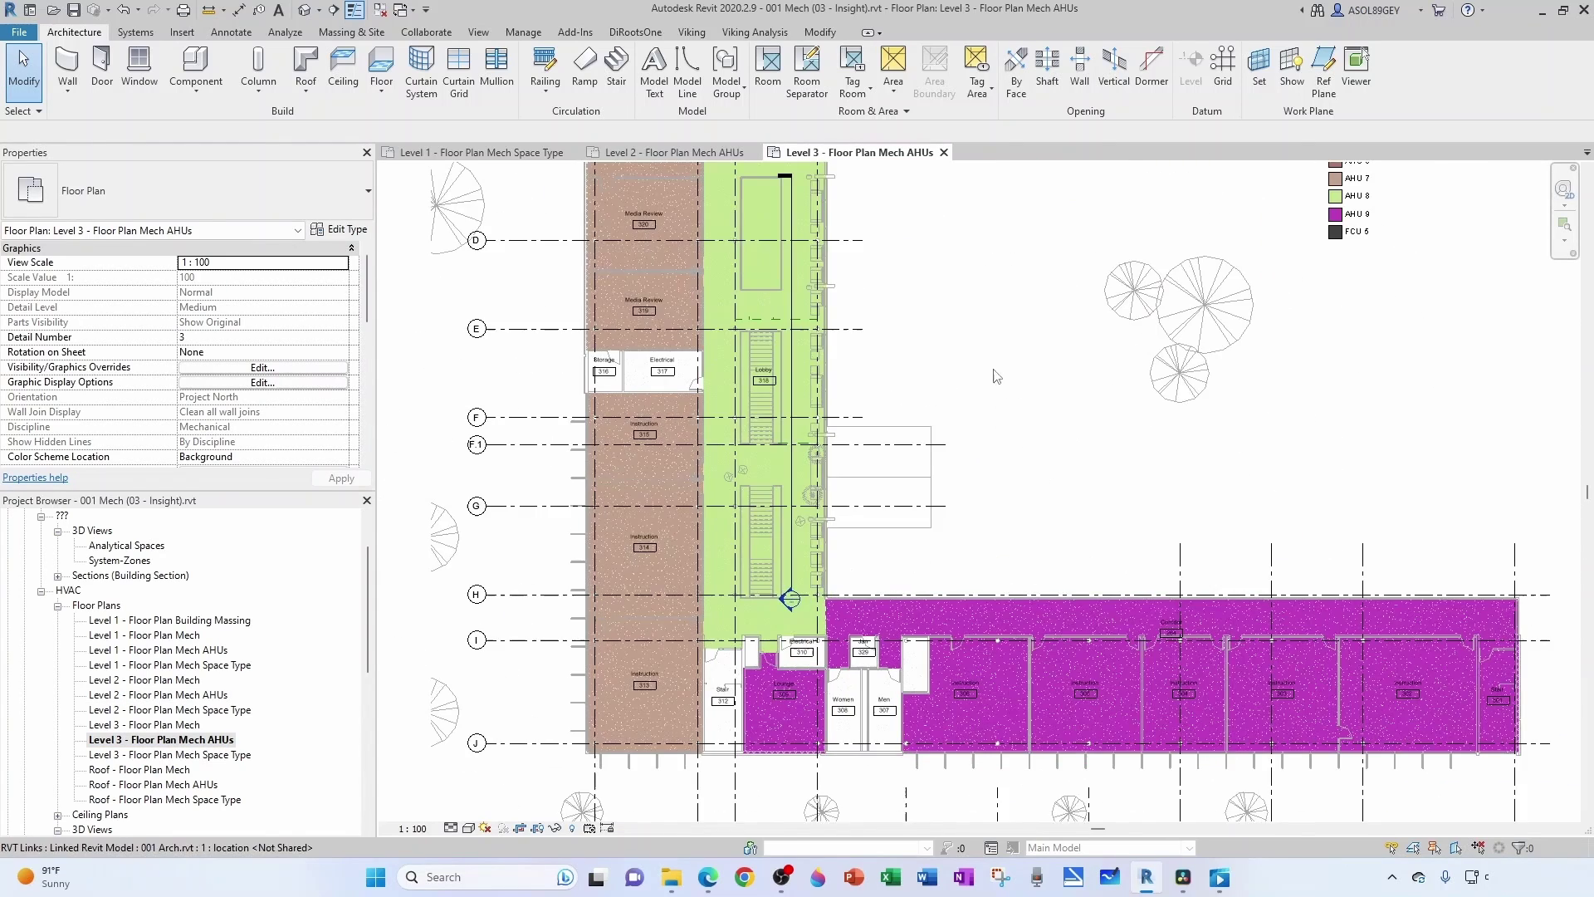
middle_click_drag(994, 370, 894, 645)
scroll(920, 312, "up", 4)
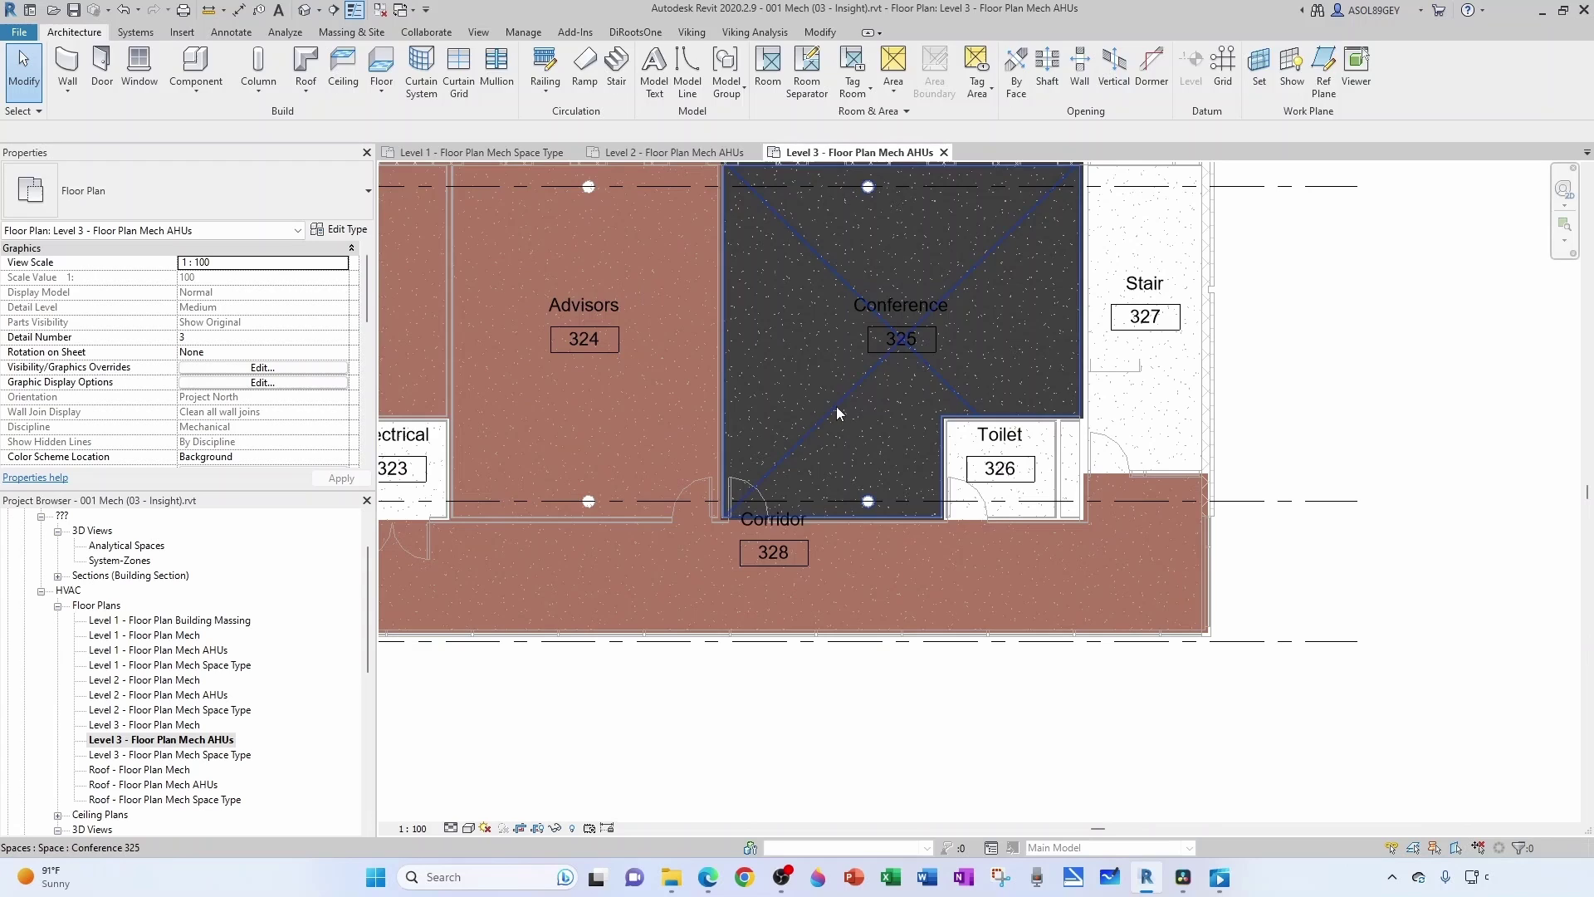
left_click(835, 406)
scroll(705, 436, "down", 3)
scroll(1092, 583, "up", 4)
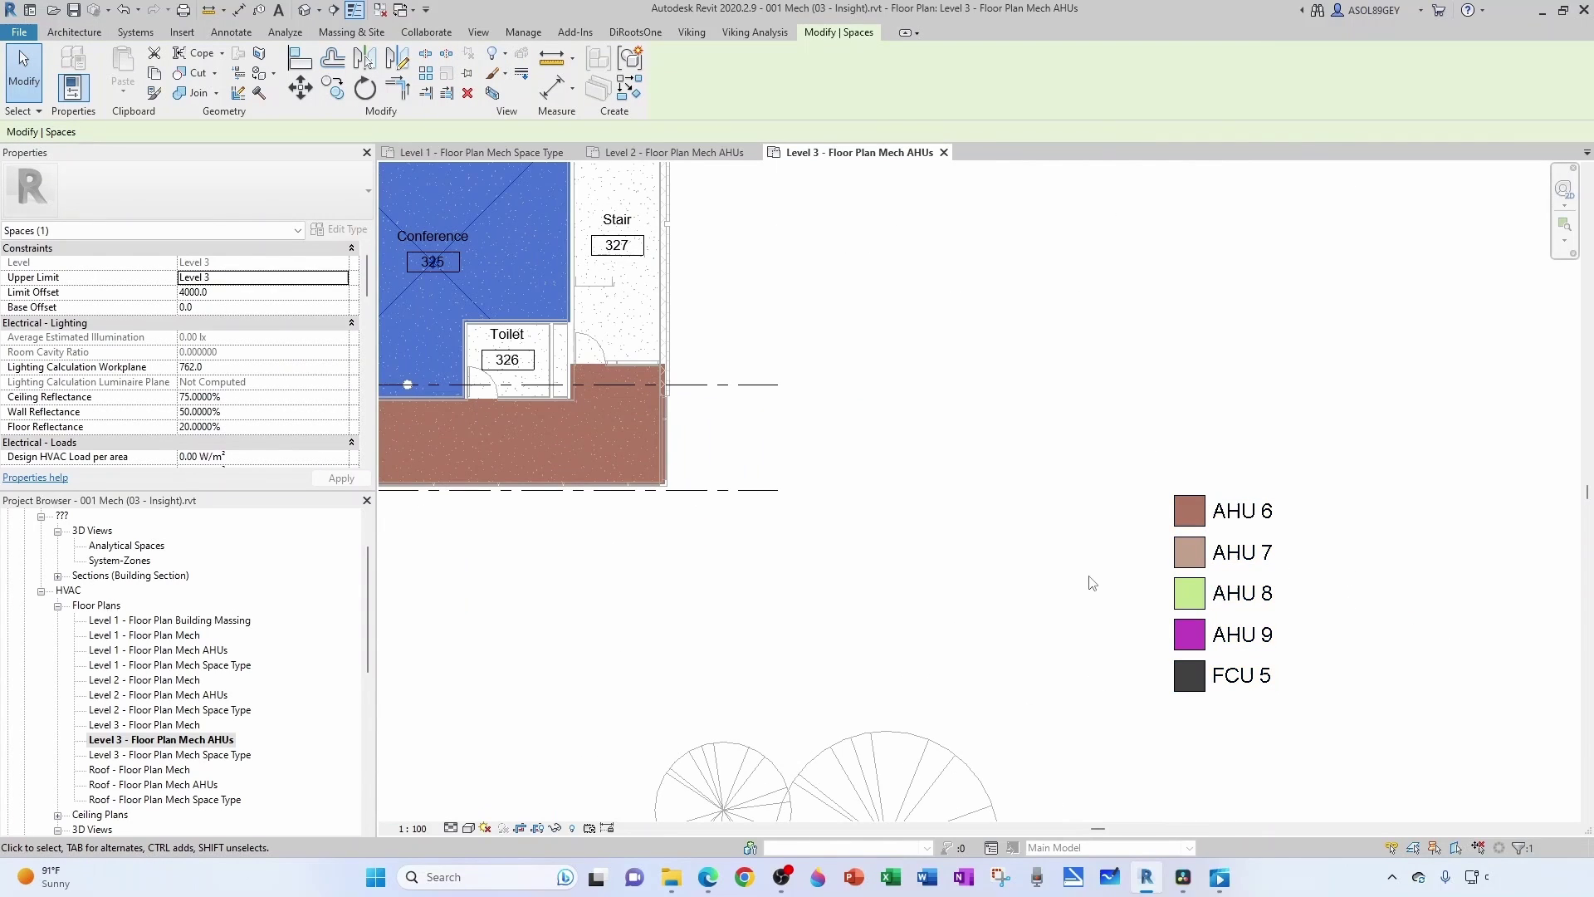
scroll(1092, 583, "down", 4)
scroll(277, 437, "down", 3)
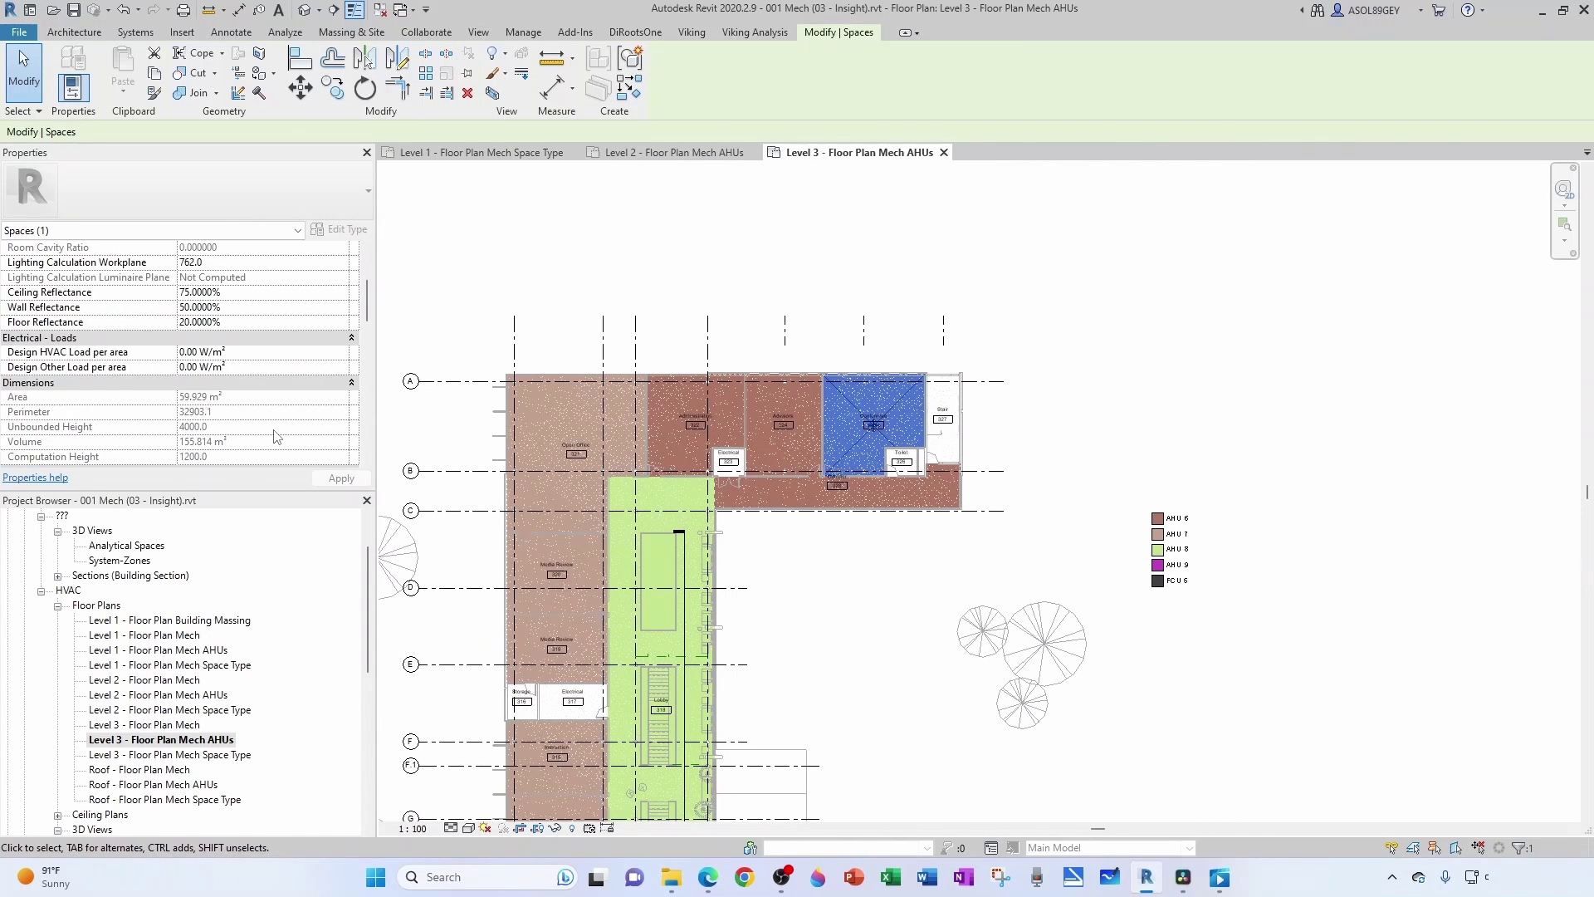
scroll(278, 425, "down", 4)
left_click(337, 293)
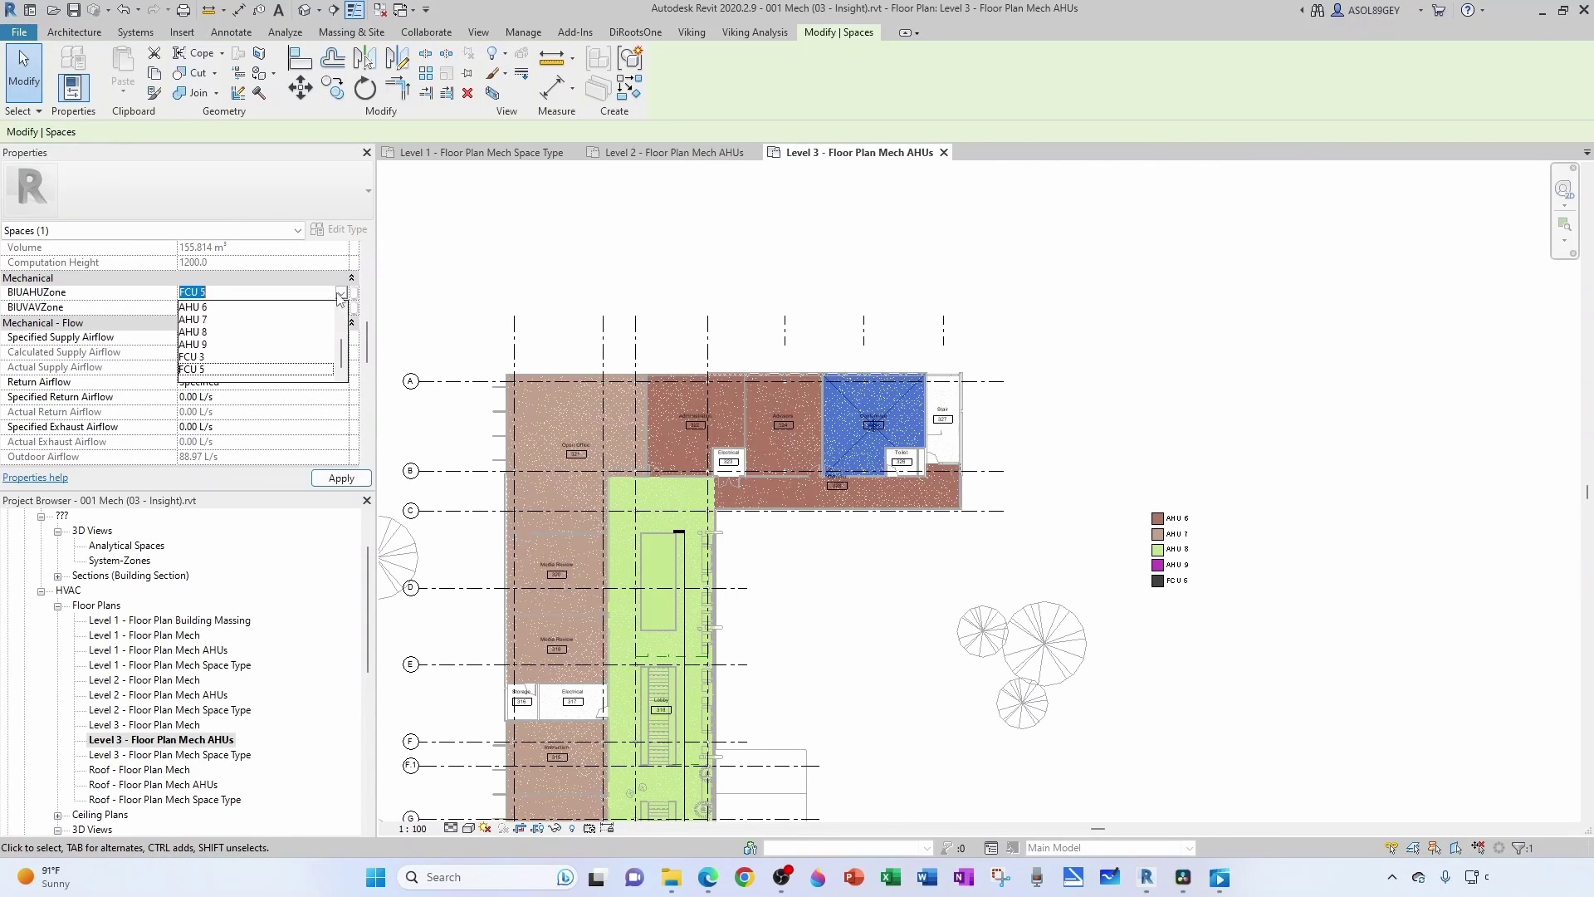
left_click(204, 308)
left_click(1061, 558)
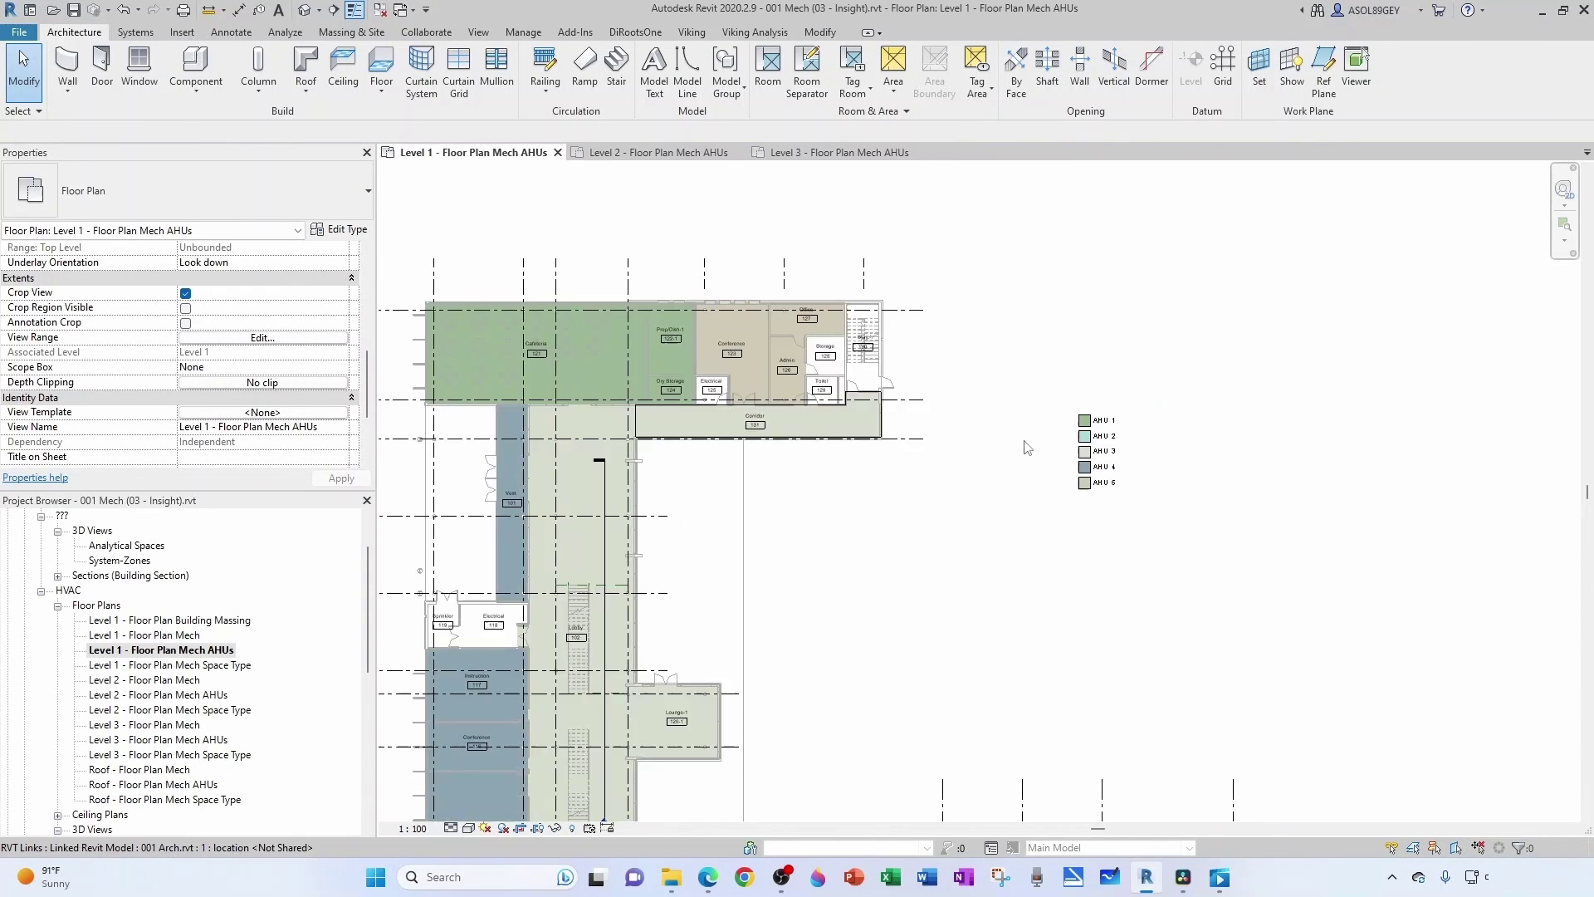
Step: Compare the zone layouts of the Level 1, Level 2 and Level 3 AHU plans, closing the Level 2 and Level 3 plans
scroll(1014, 453, "down", 3)
scroll(885, 623, "up", 1)
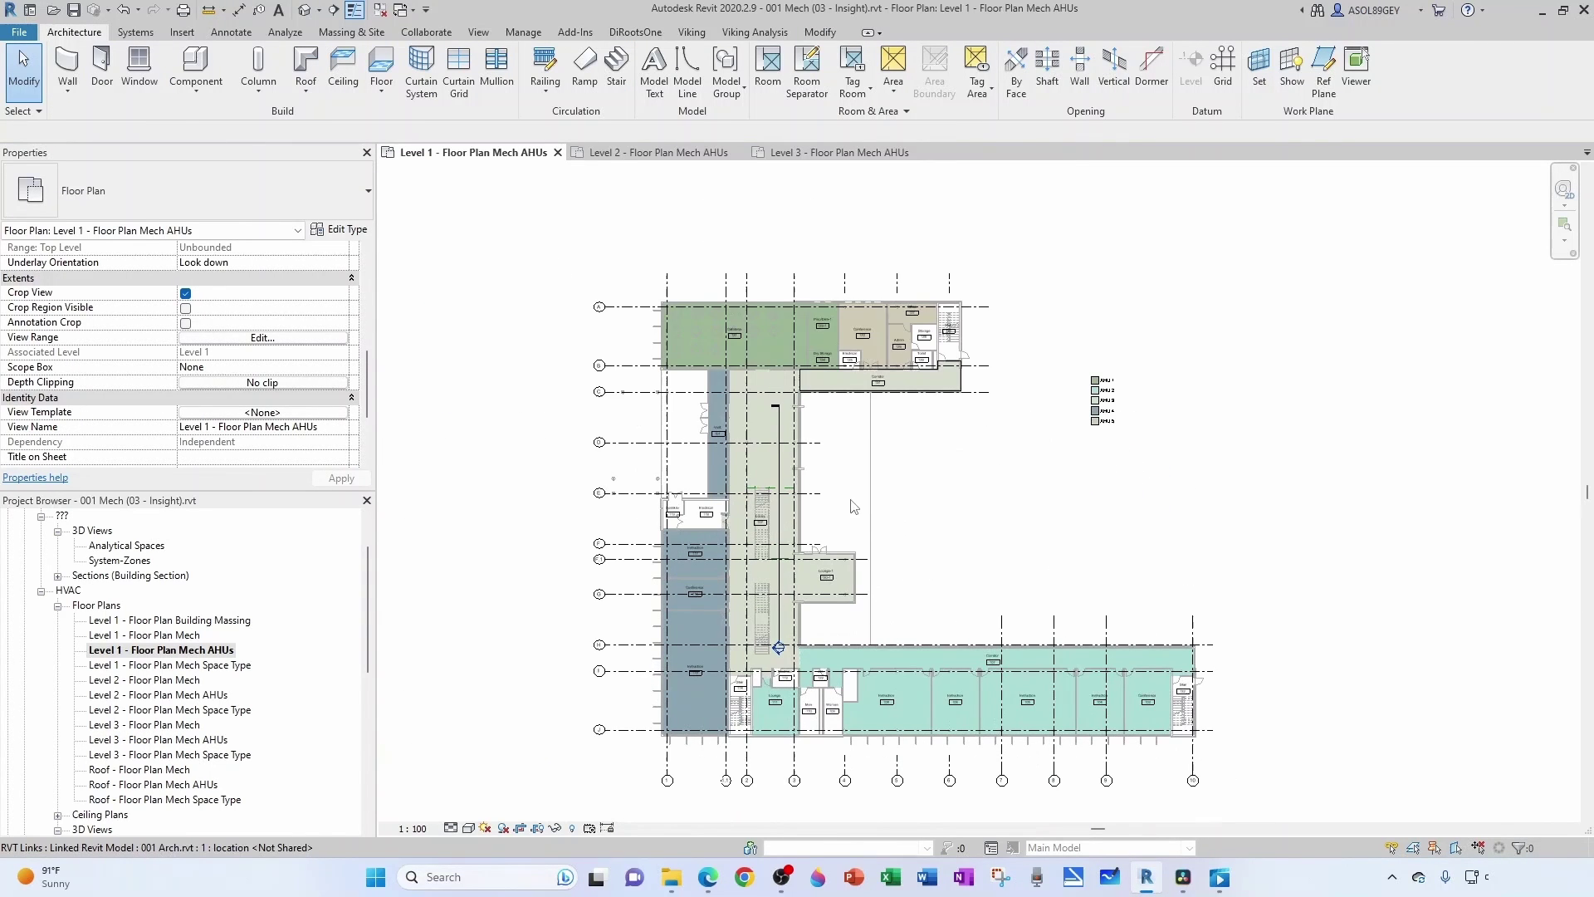
left_click(604, 154)
middle_click_drag(961, 420, 936, 453)
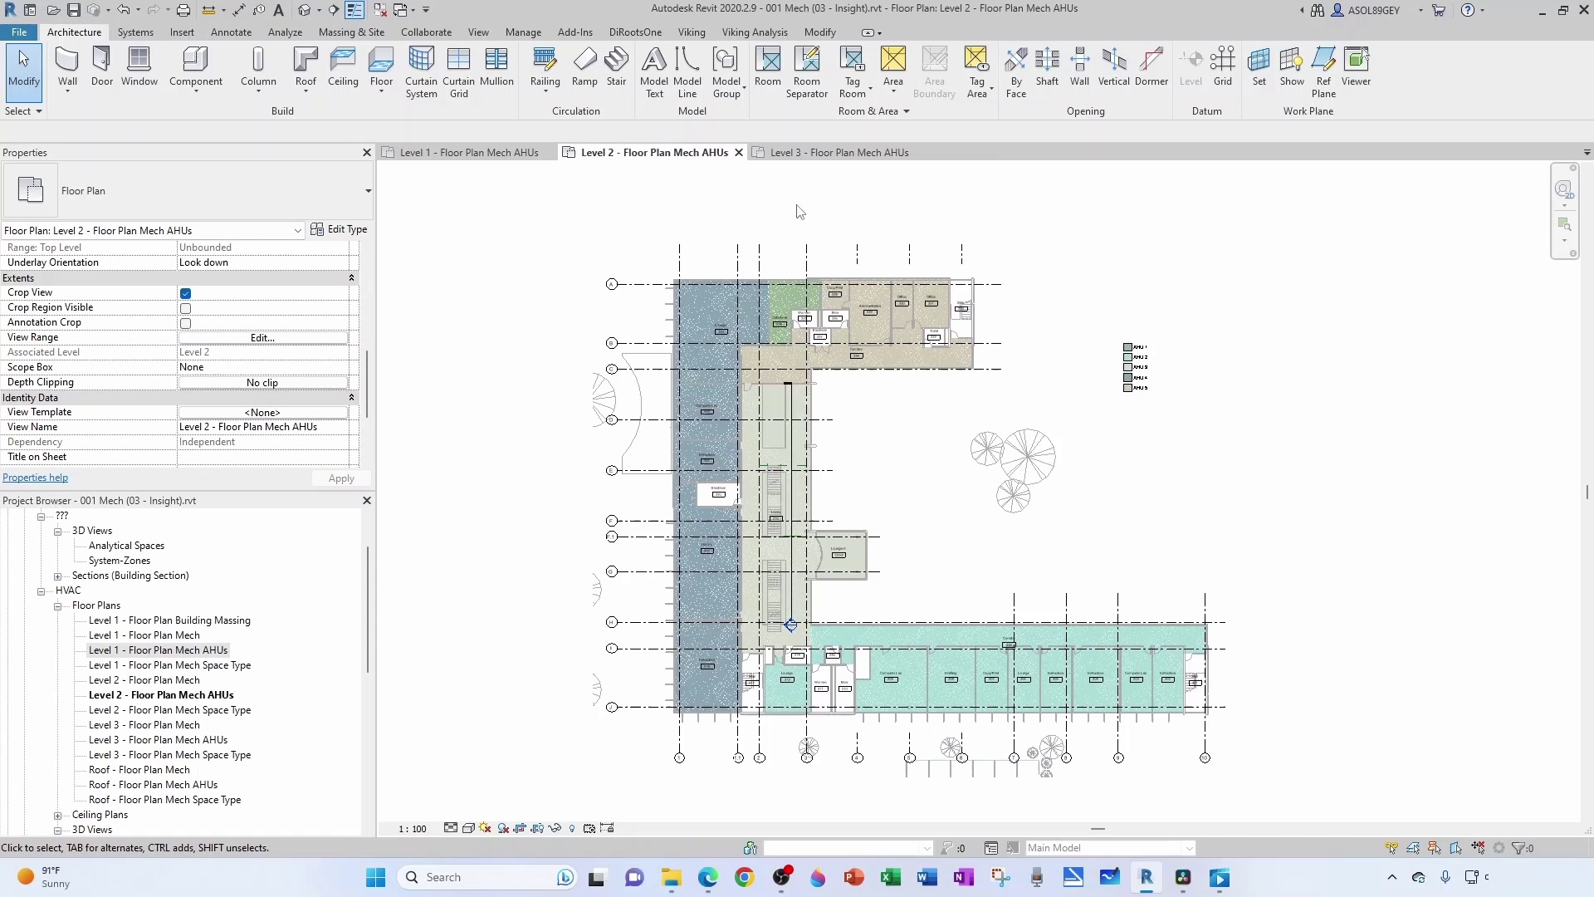
left_click(799, 157)
scroll(913, 473, "down", 2)
scroll(913, 473, "down", 1)
middle_click_drag(993, 562, 955, 529)
scroll(772, 577, "up", 1)
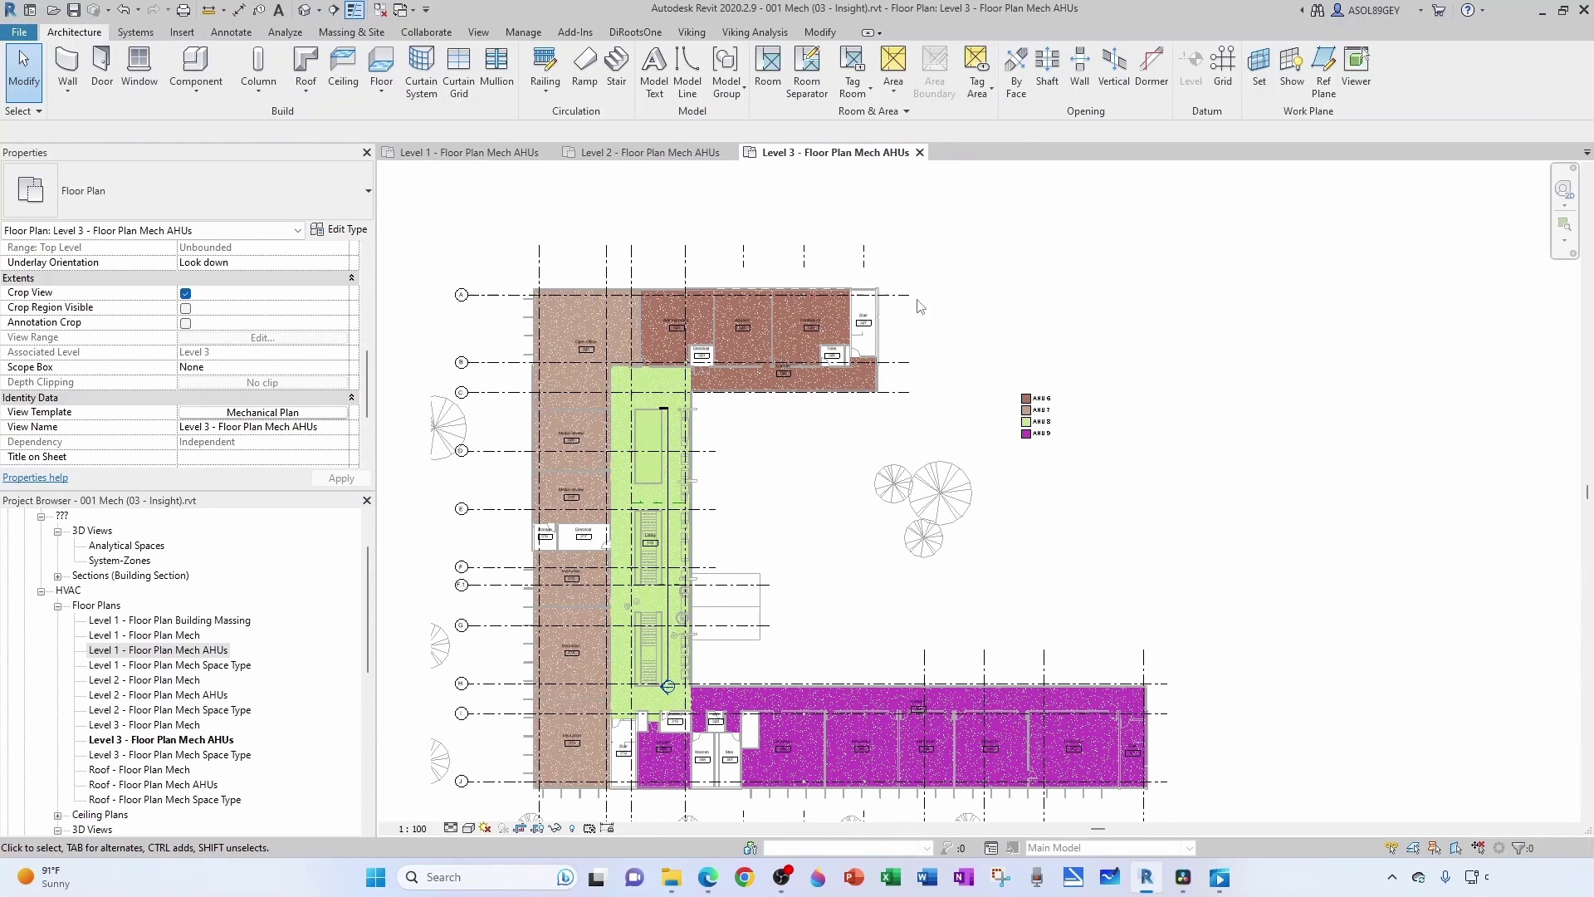
left_click(920, 153)
left_click(738, 153)
Step: Duplicate the Level 1 - Floor Plan Mech and Level 2 - Floor Plan Mech views with detailing
double_click(164, 635)
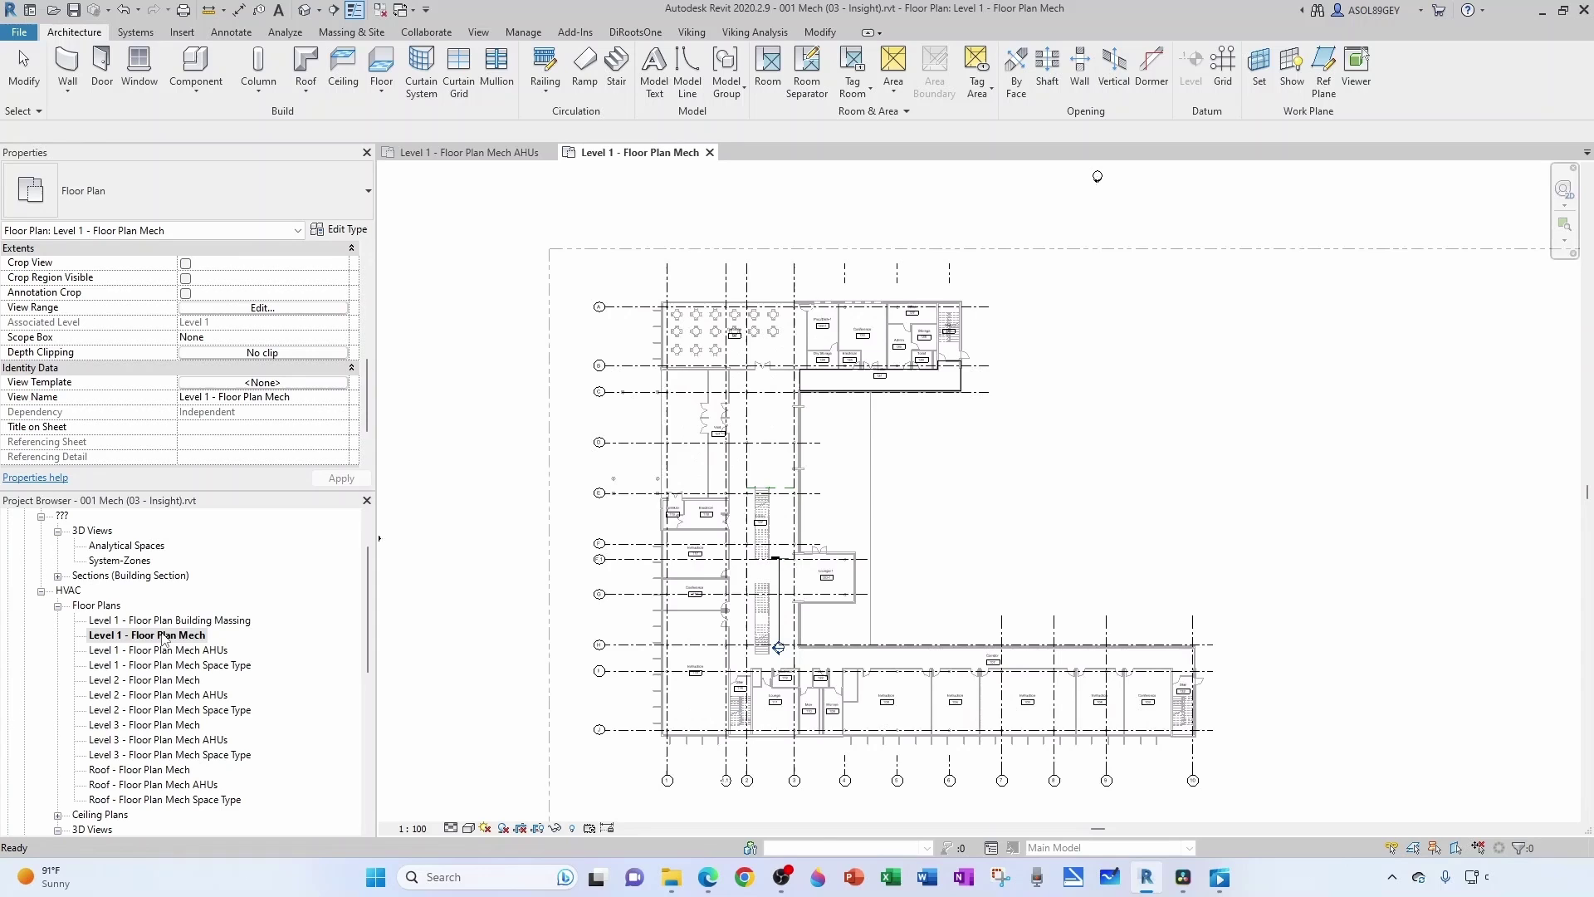
right_click(164, 636)
mouse_move(357, 379)
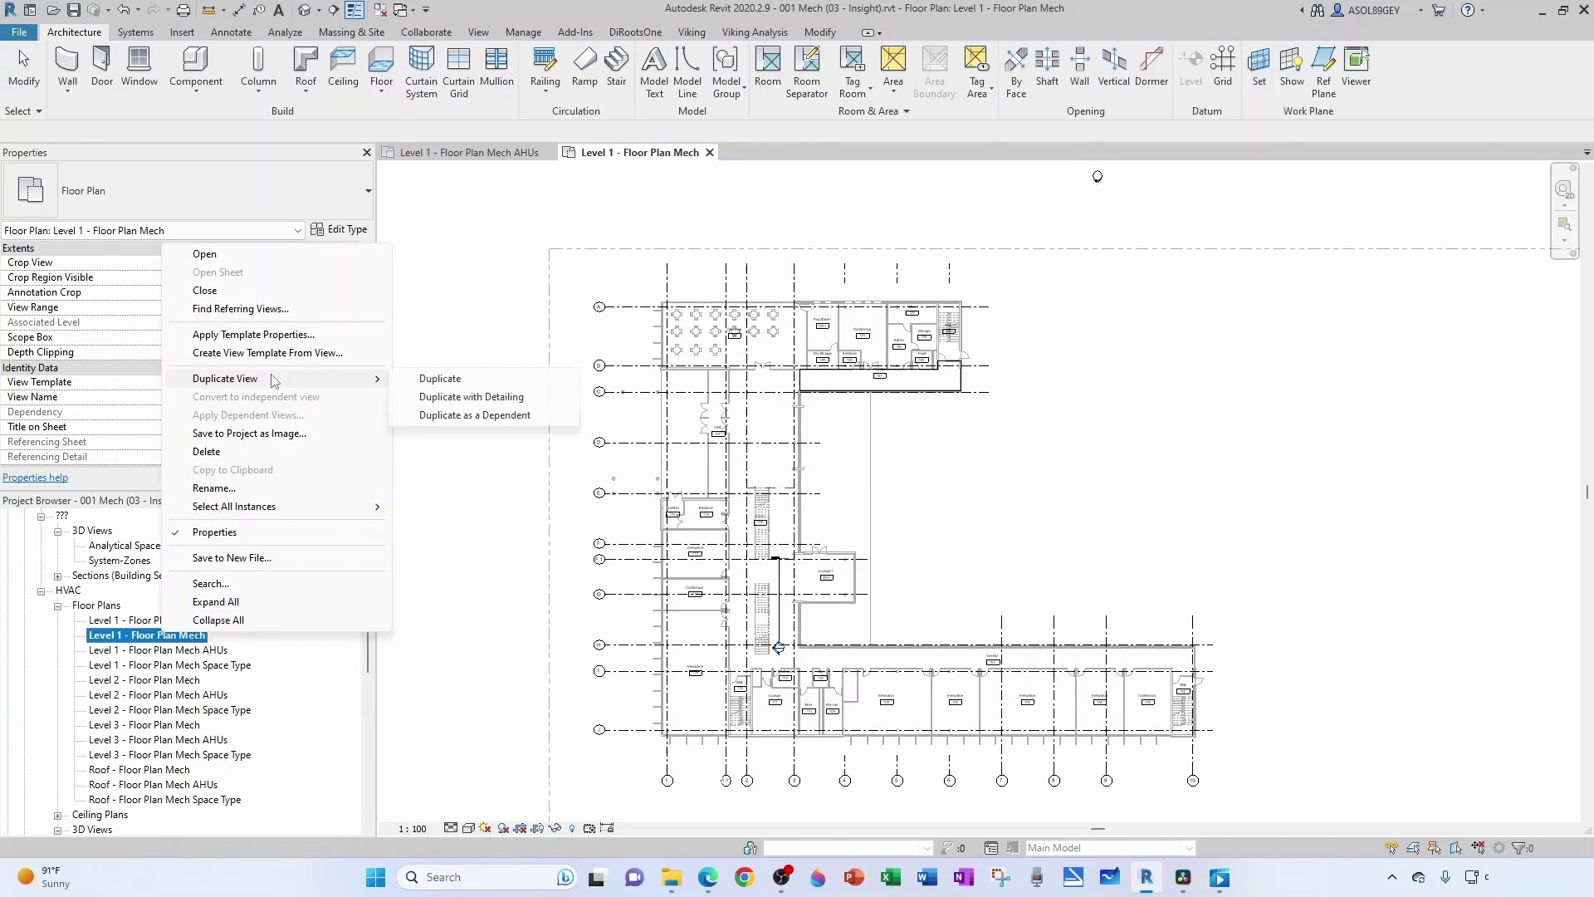
left_click(482, 398)
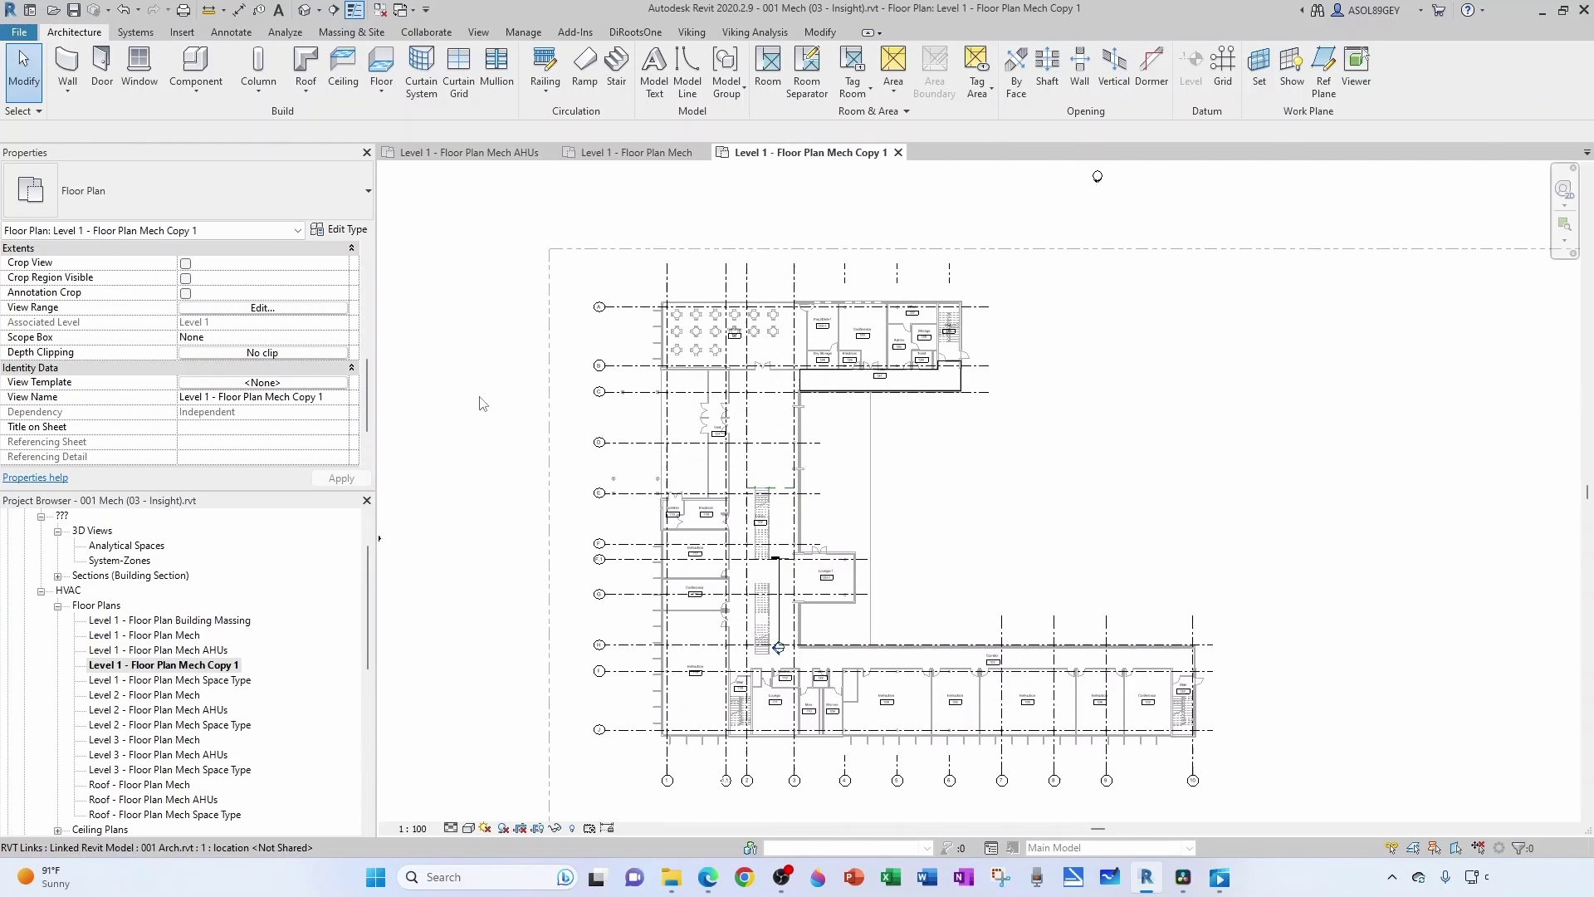
right_click(169, 697)
mouse_move(382, 444)
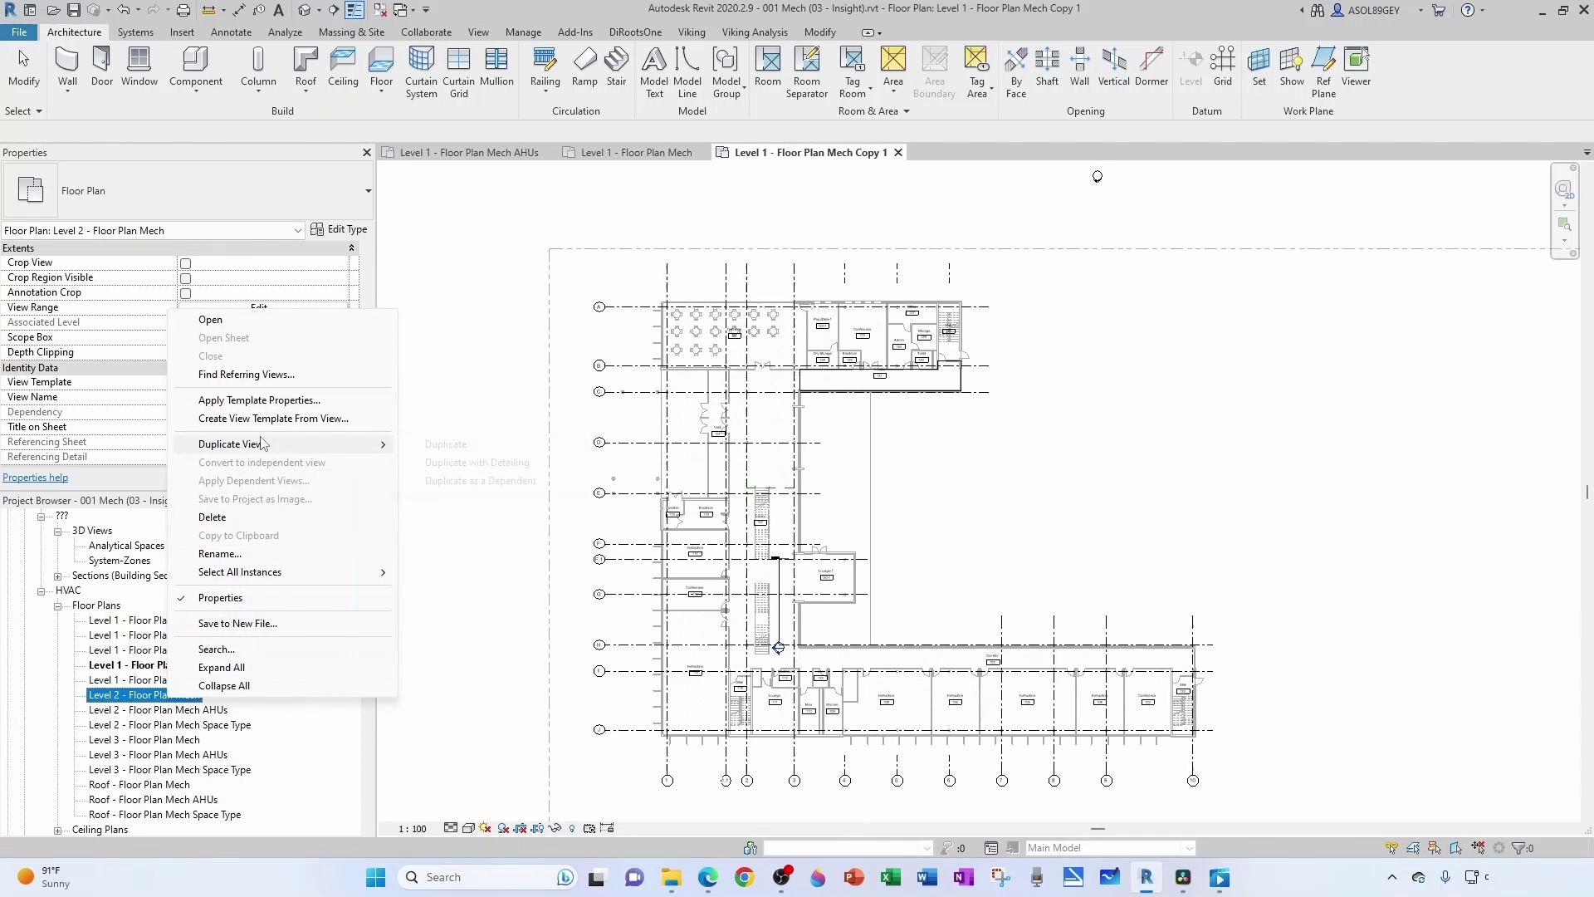
left_click(463, 465)
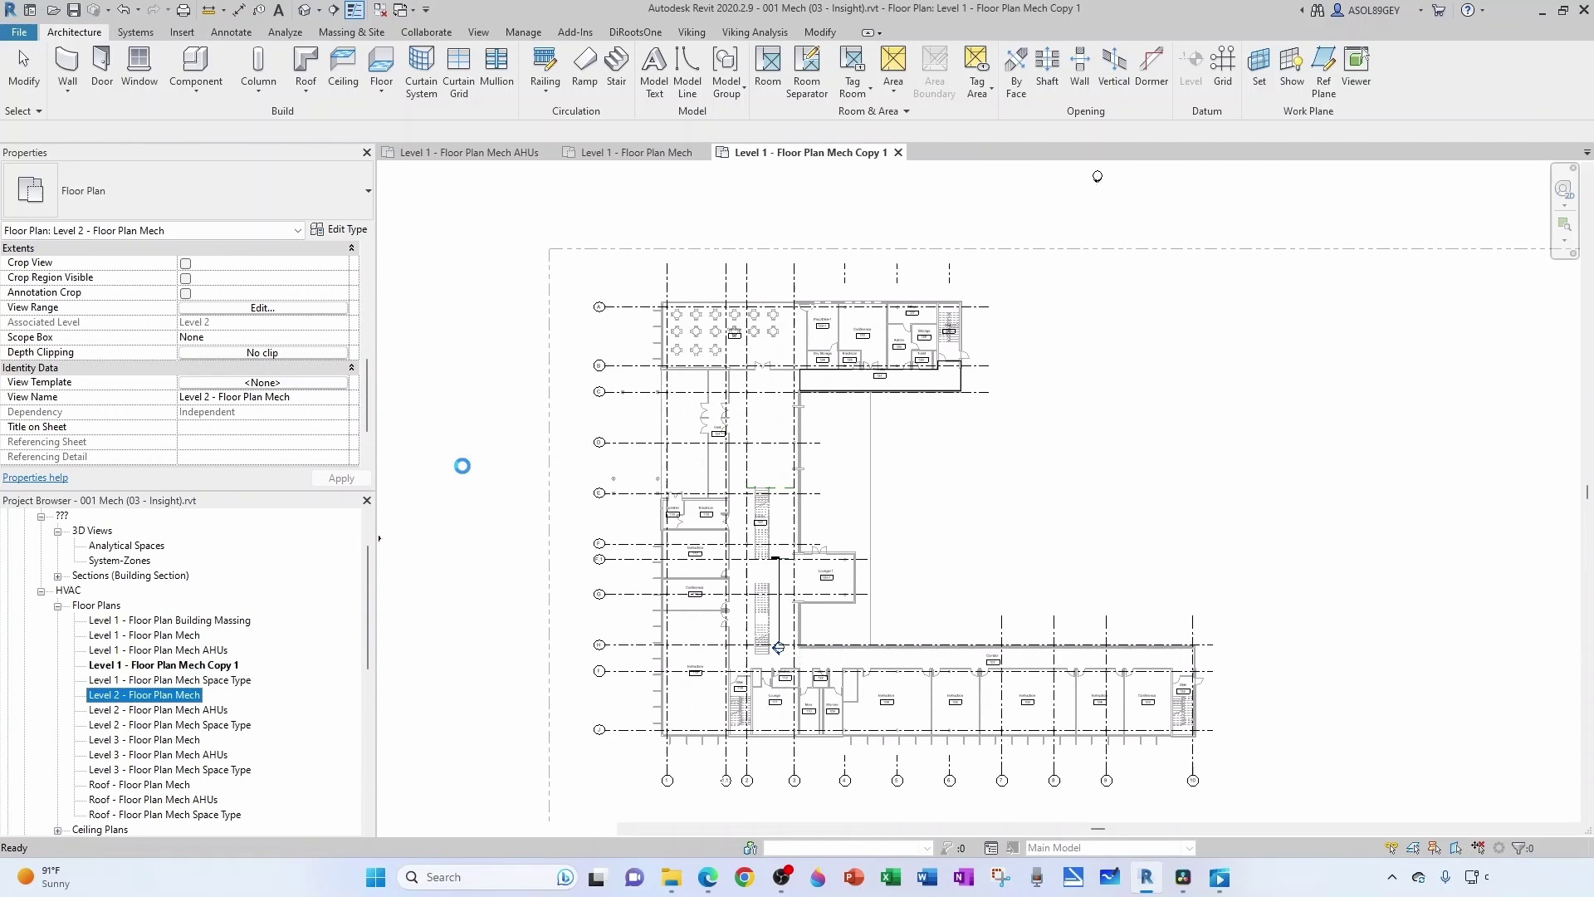
Step: Duplicate the Level 3 - Floor Plan Mech view with detailing
scroll(215, 757, "down", 1)
left_click(177, 725)
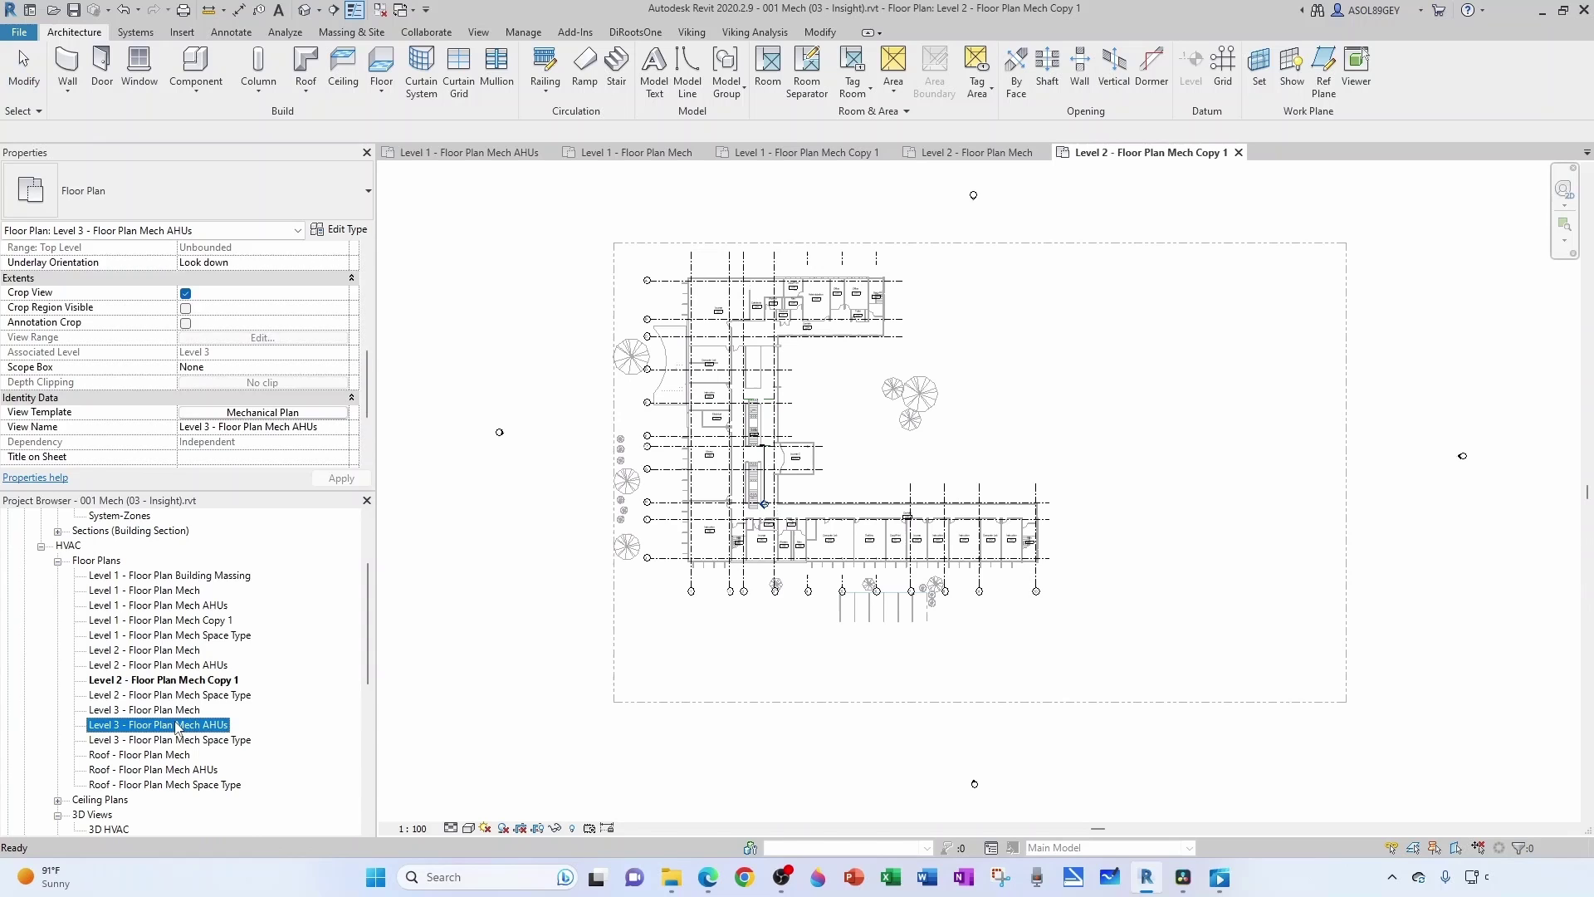
right_click(171, 710)
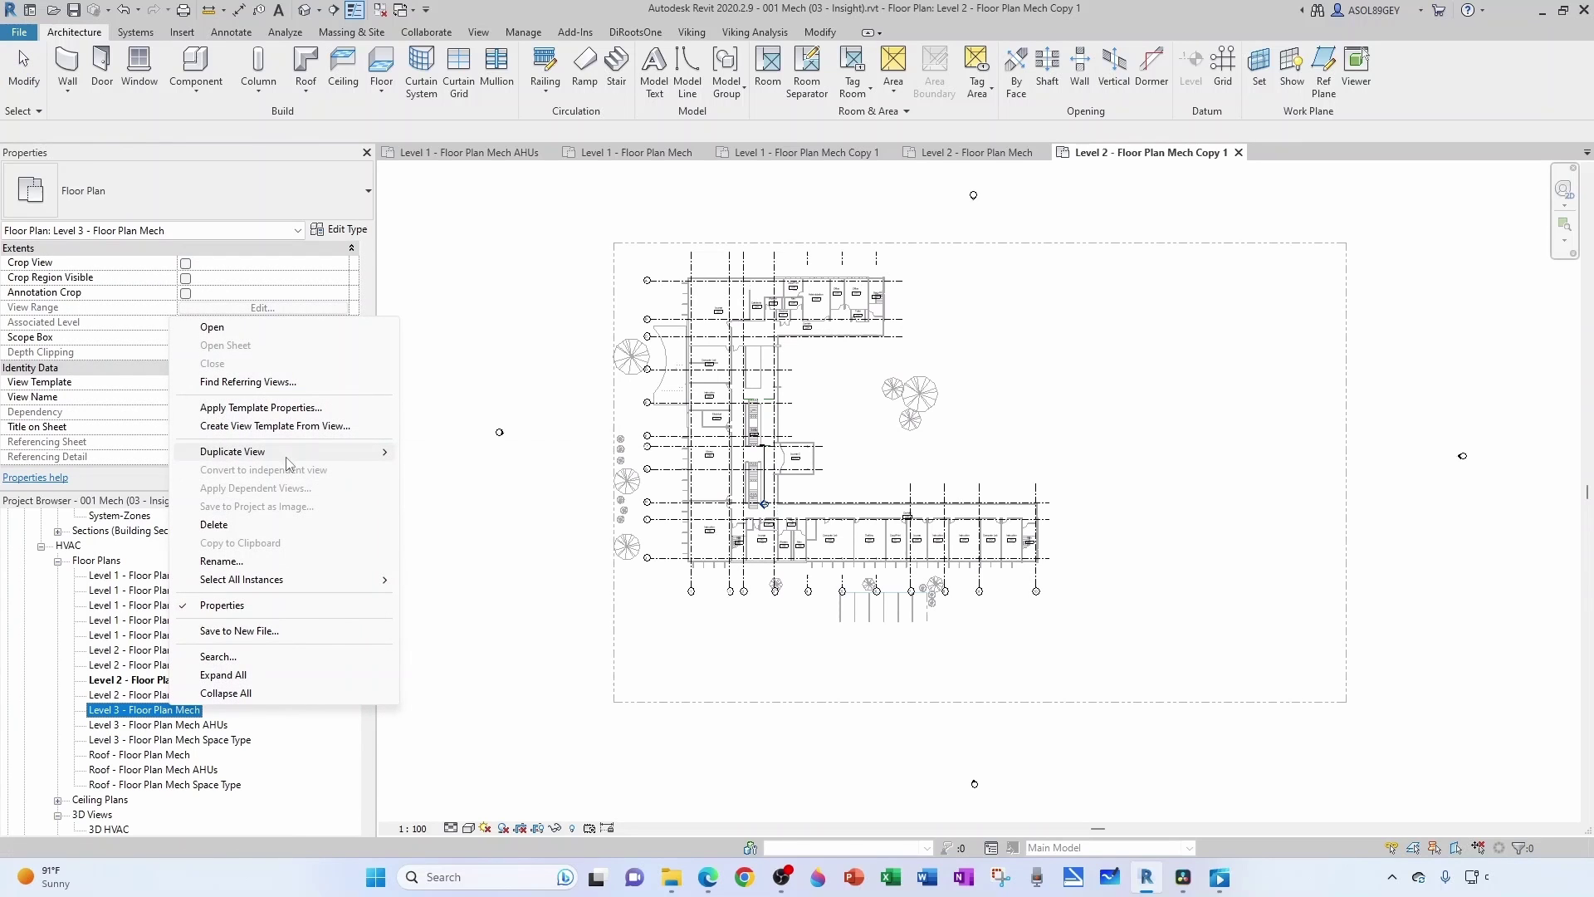
mouse_move(287, 460)
left_click(458, 470)
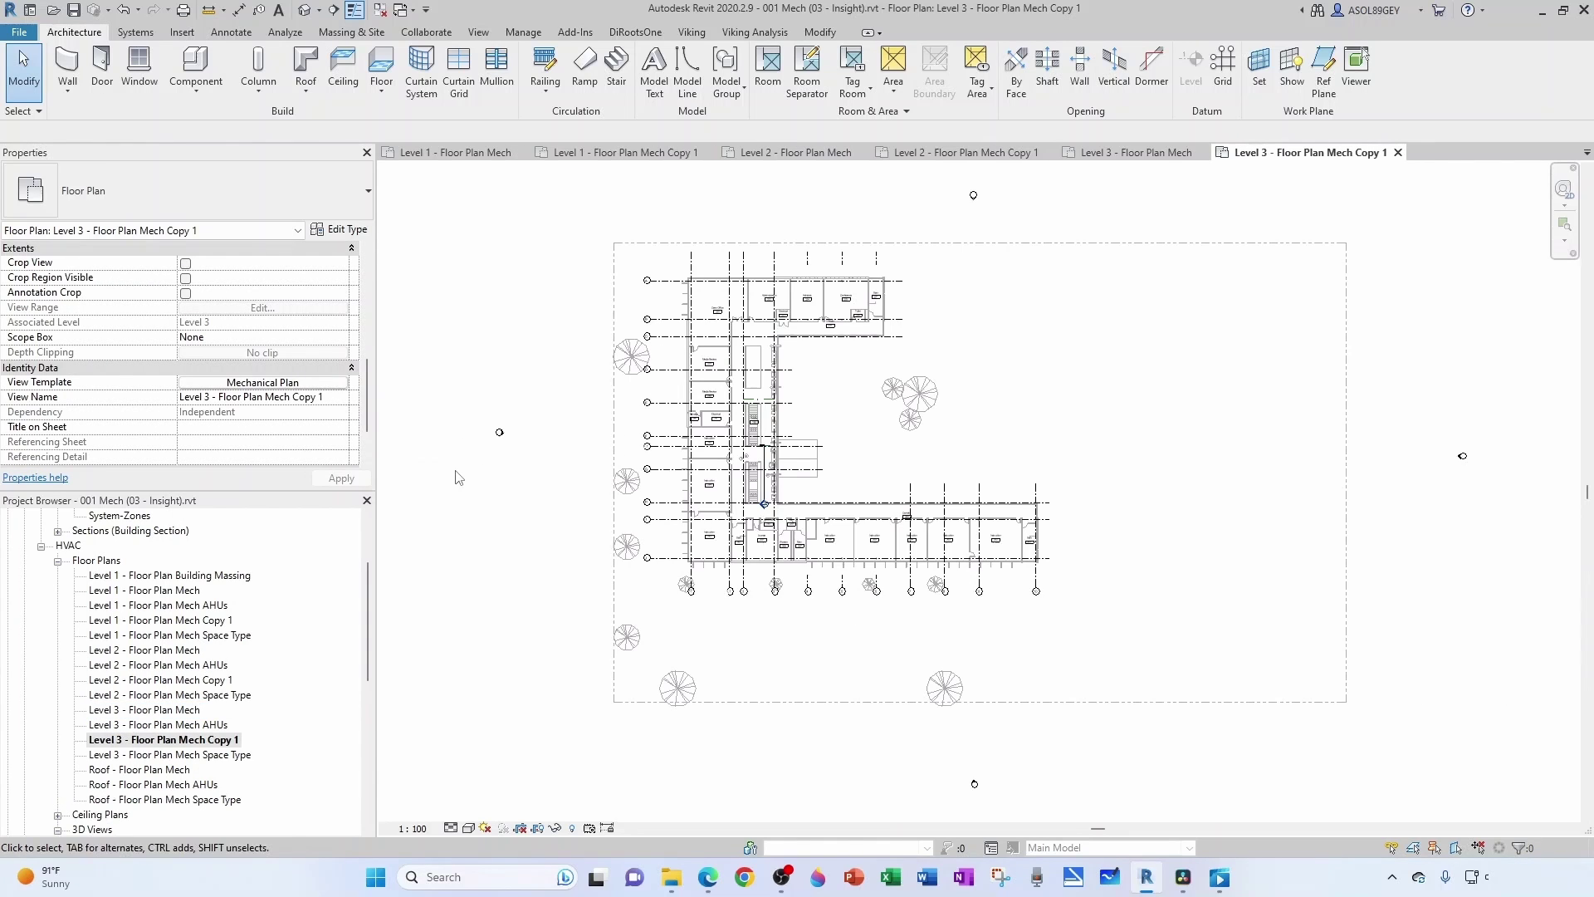
Step: Rename the Level 1 plan copy as Level 1 - Floor Plan Mech Zones and copy that name for reuse
left_click(191, 621)
left_click(172, 625)
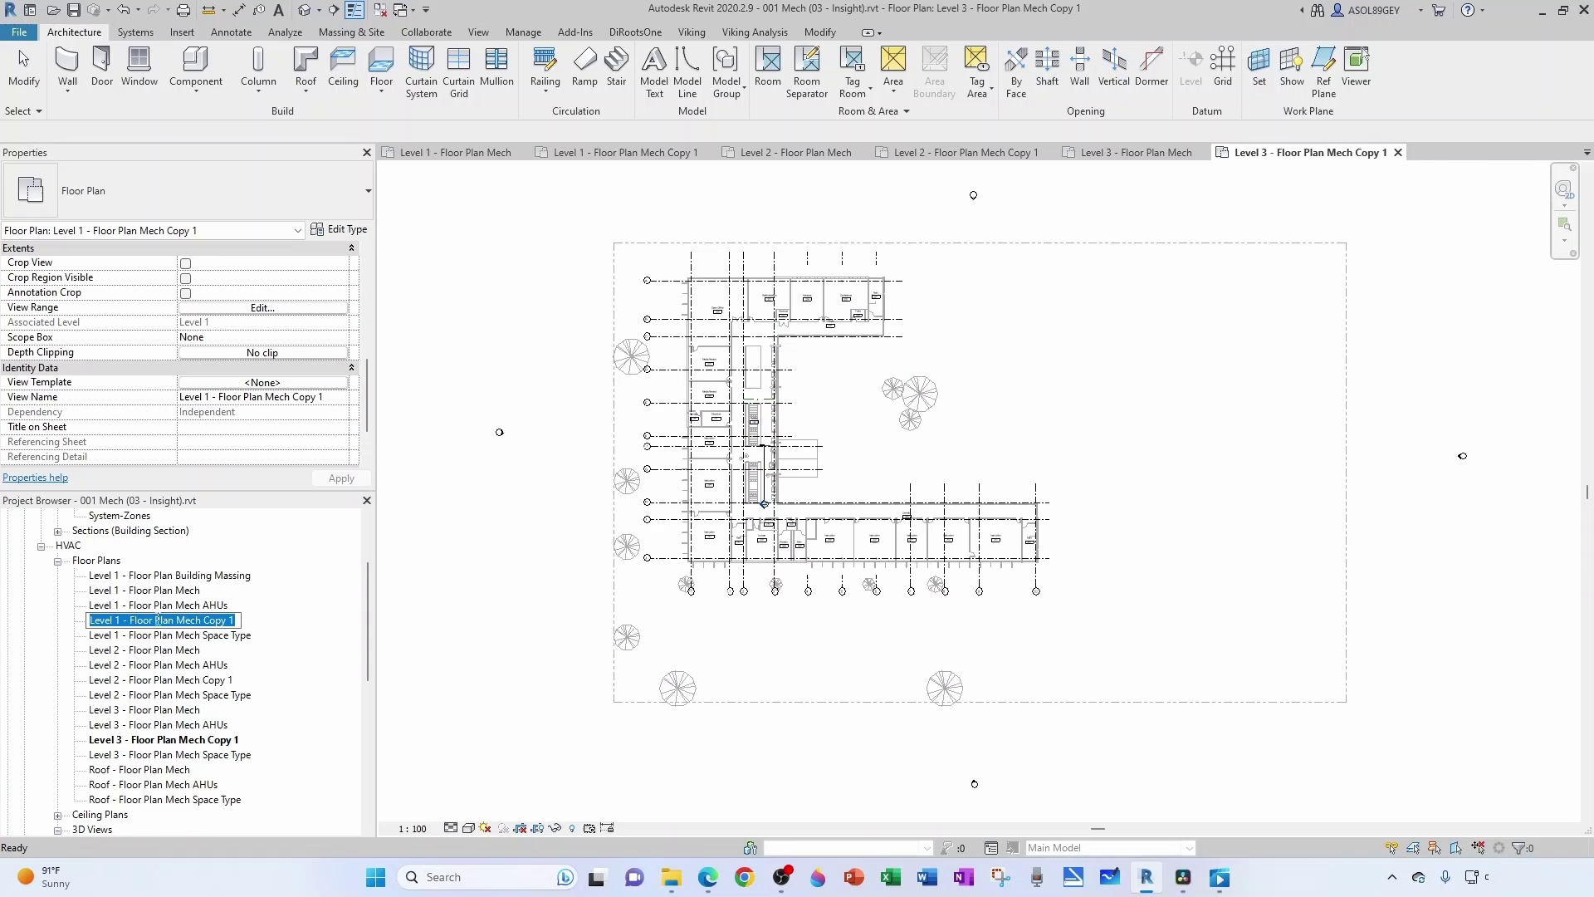
left_click_drag(205, 620, 237, 618)
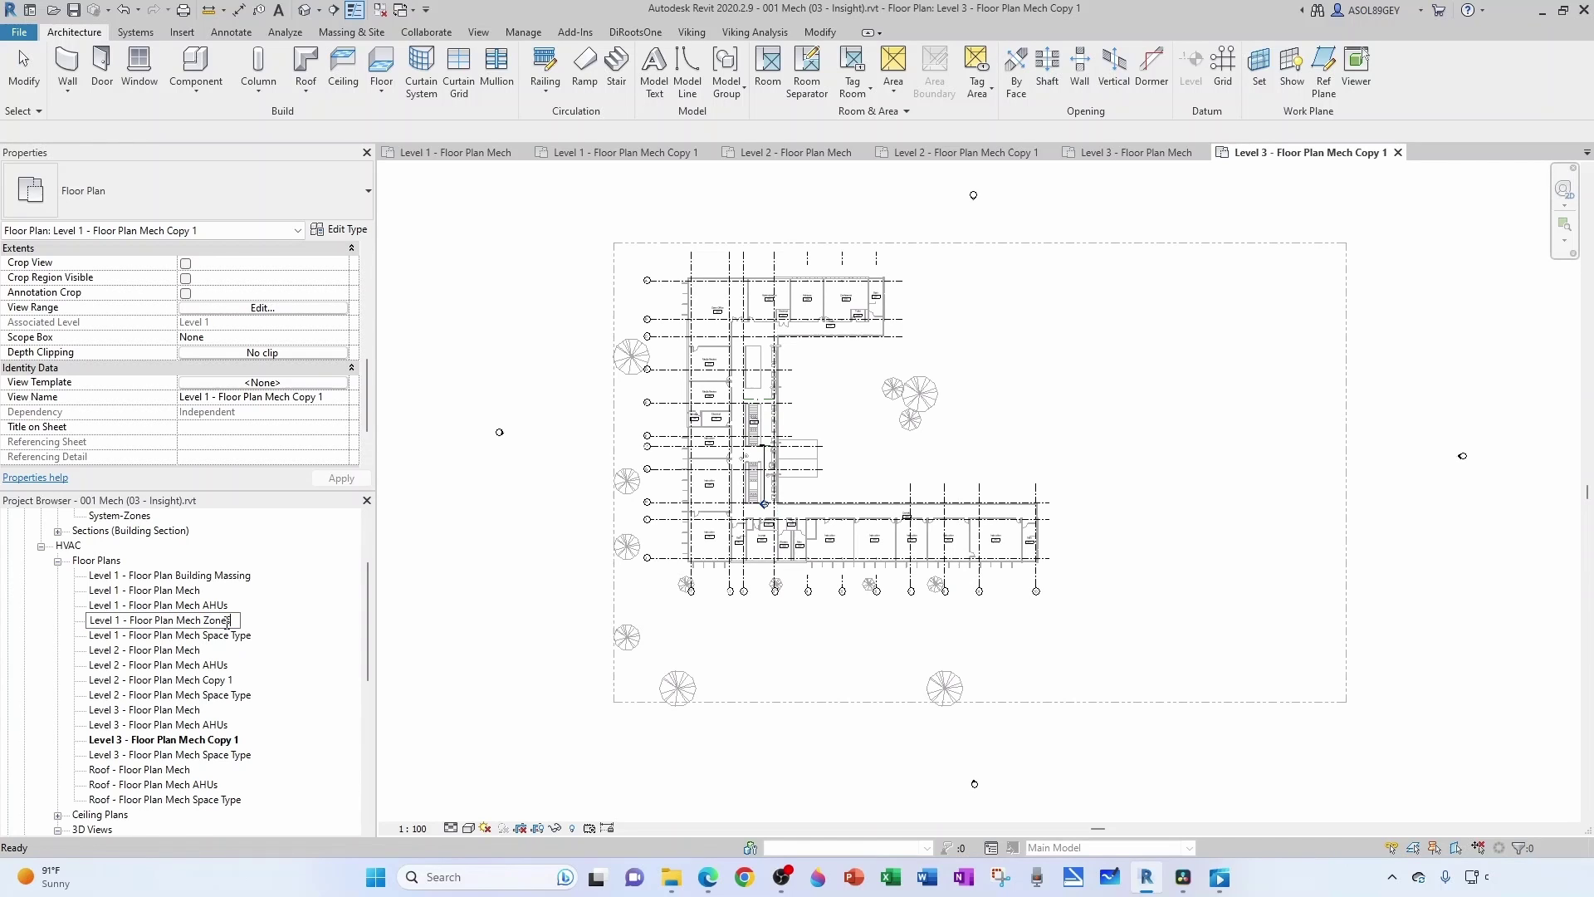
left_click_drag(228, 624, 91, 628)
key("ctrl+c")
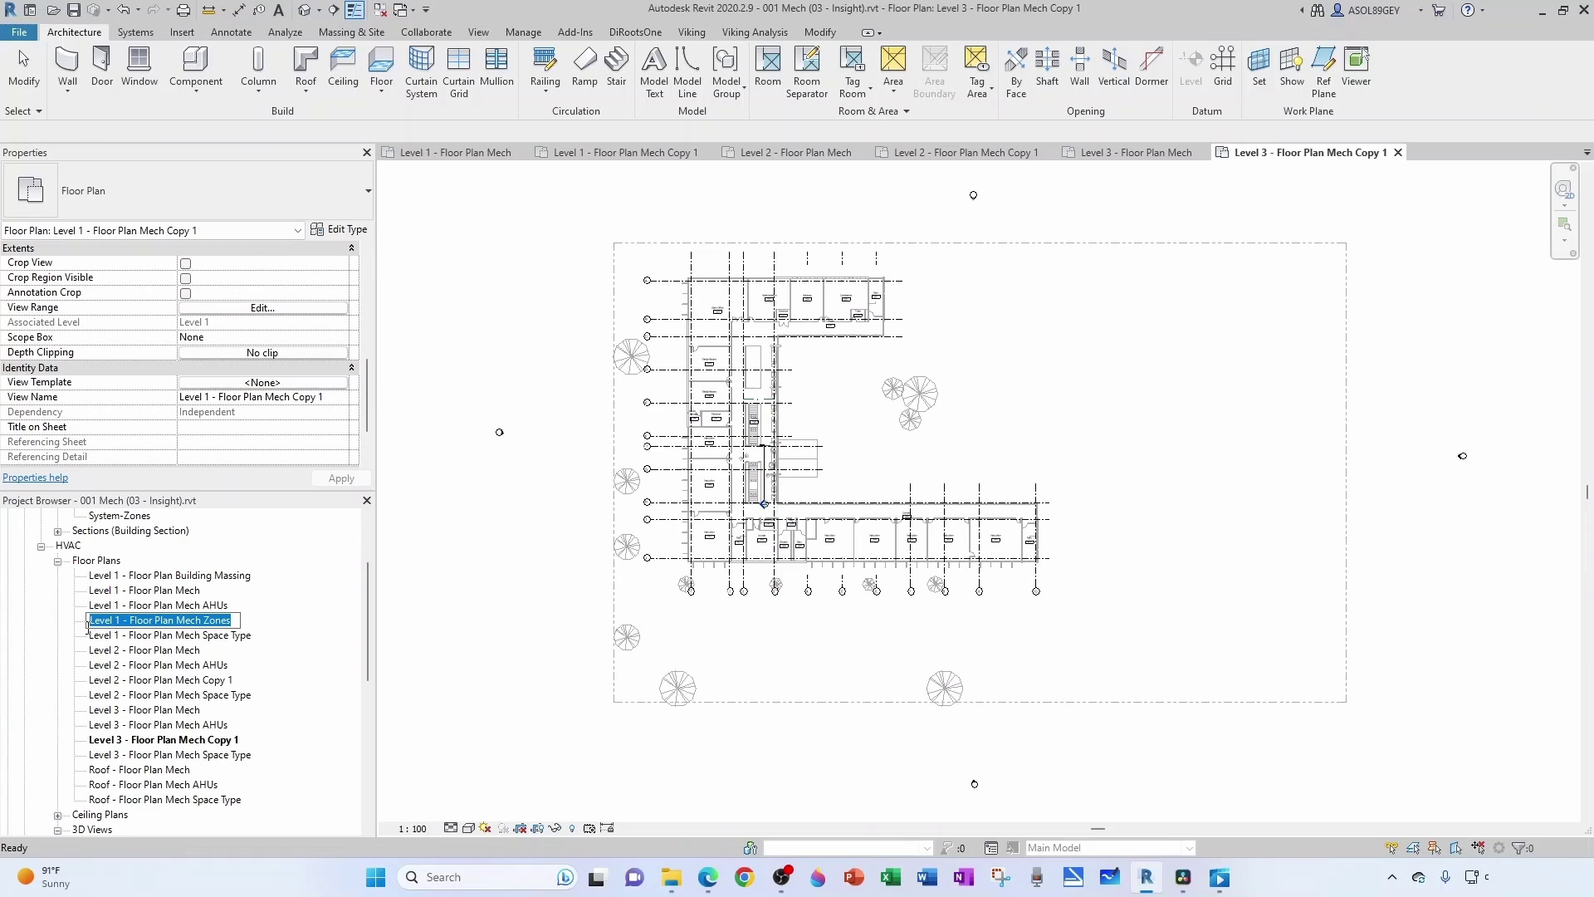
Step: Rename the other two plan copies as Level 2 - Floor Plan Mech Zones and Level 3 - Floor Plan Mech Zones
left_click(142, 681)
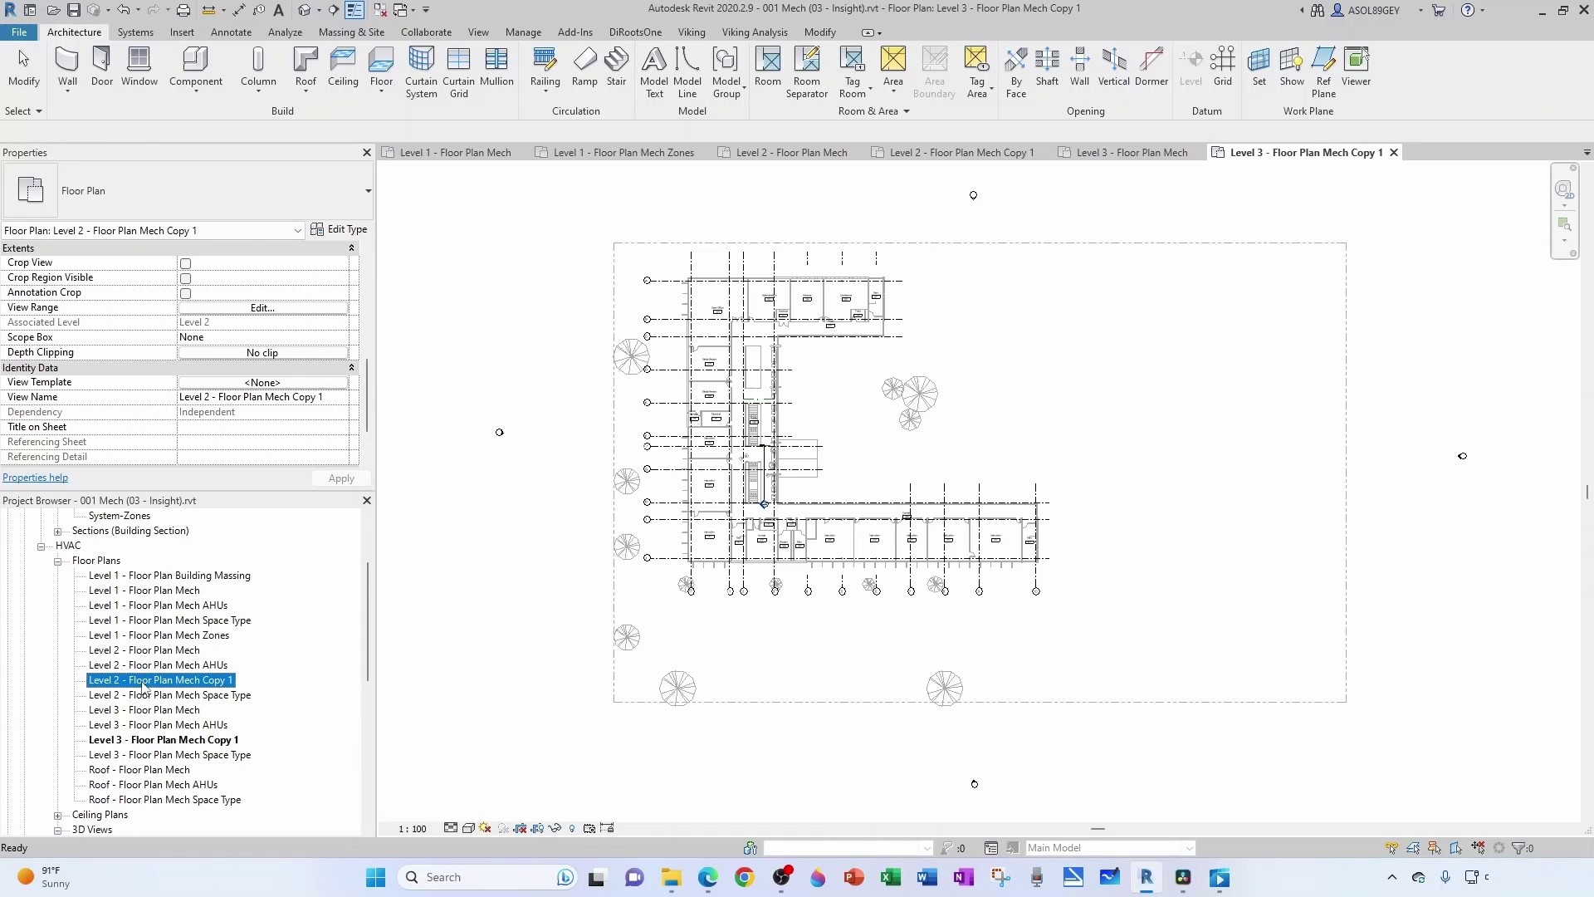
left_click(143, 680)
key("ctrl+v")
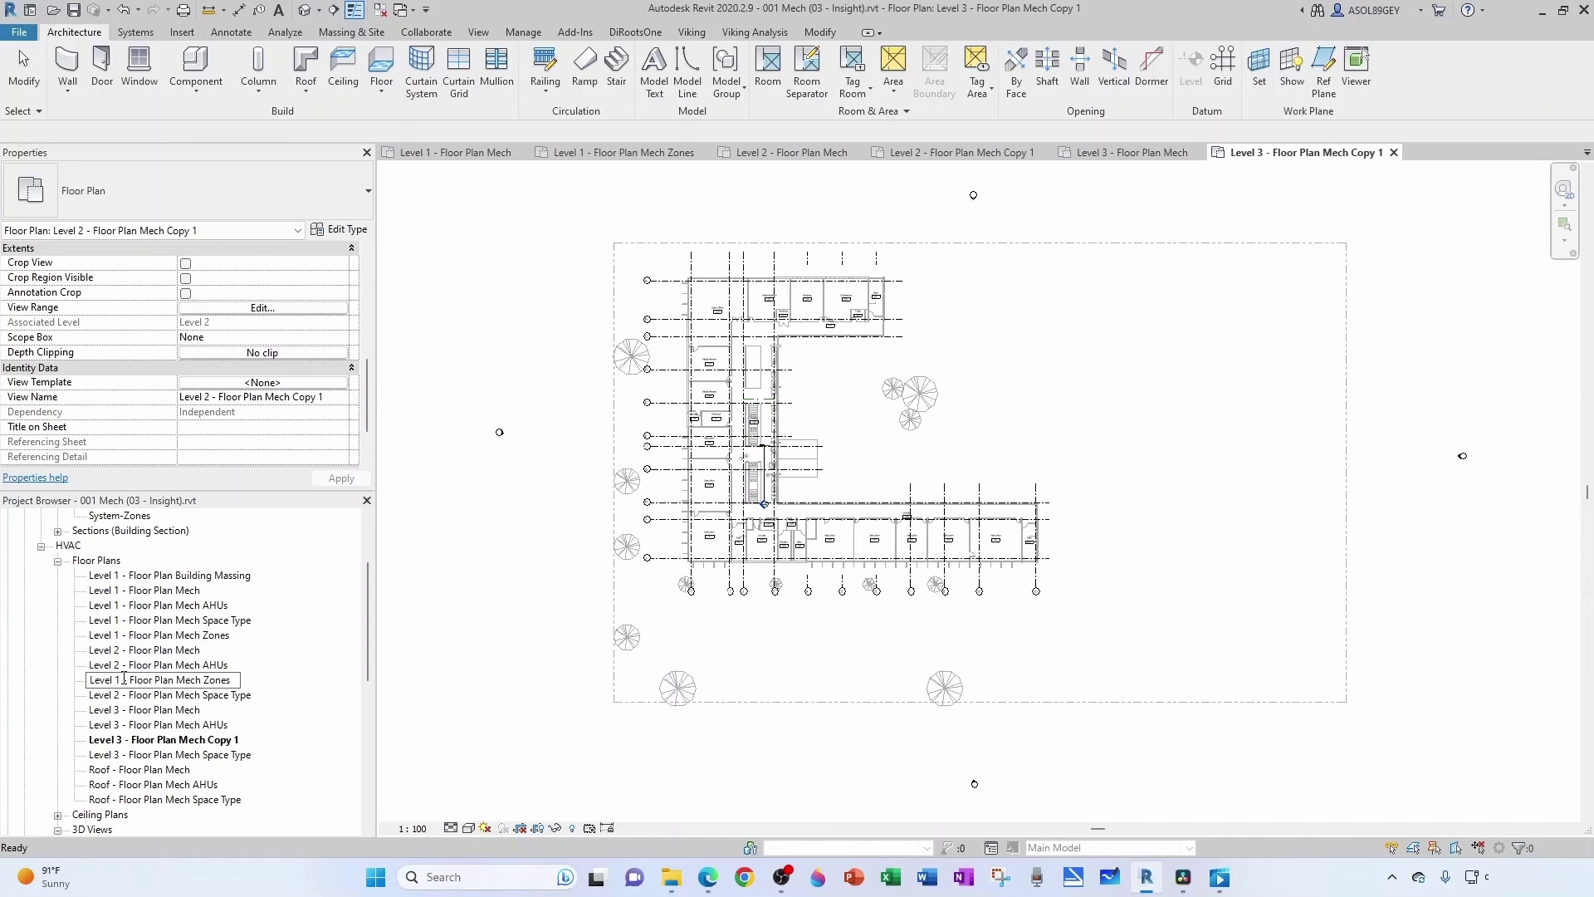
left_click(196, 741)
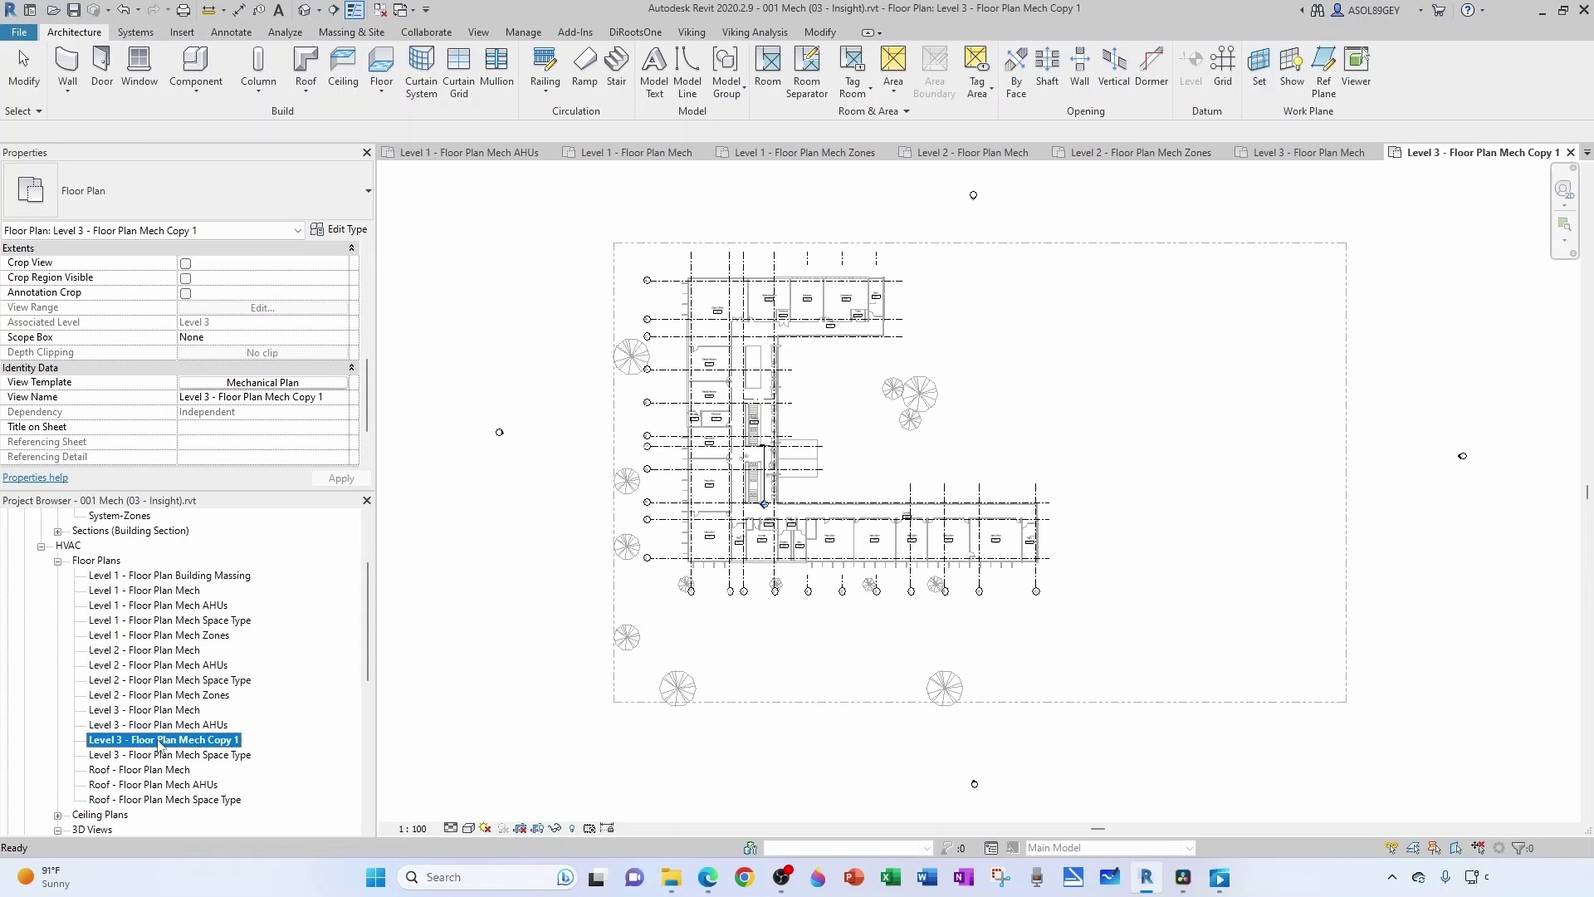
left_click(127, 743)
key("ctrl+v")
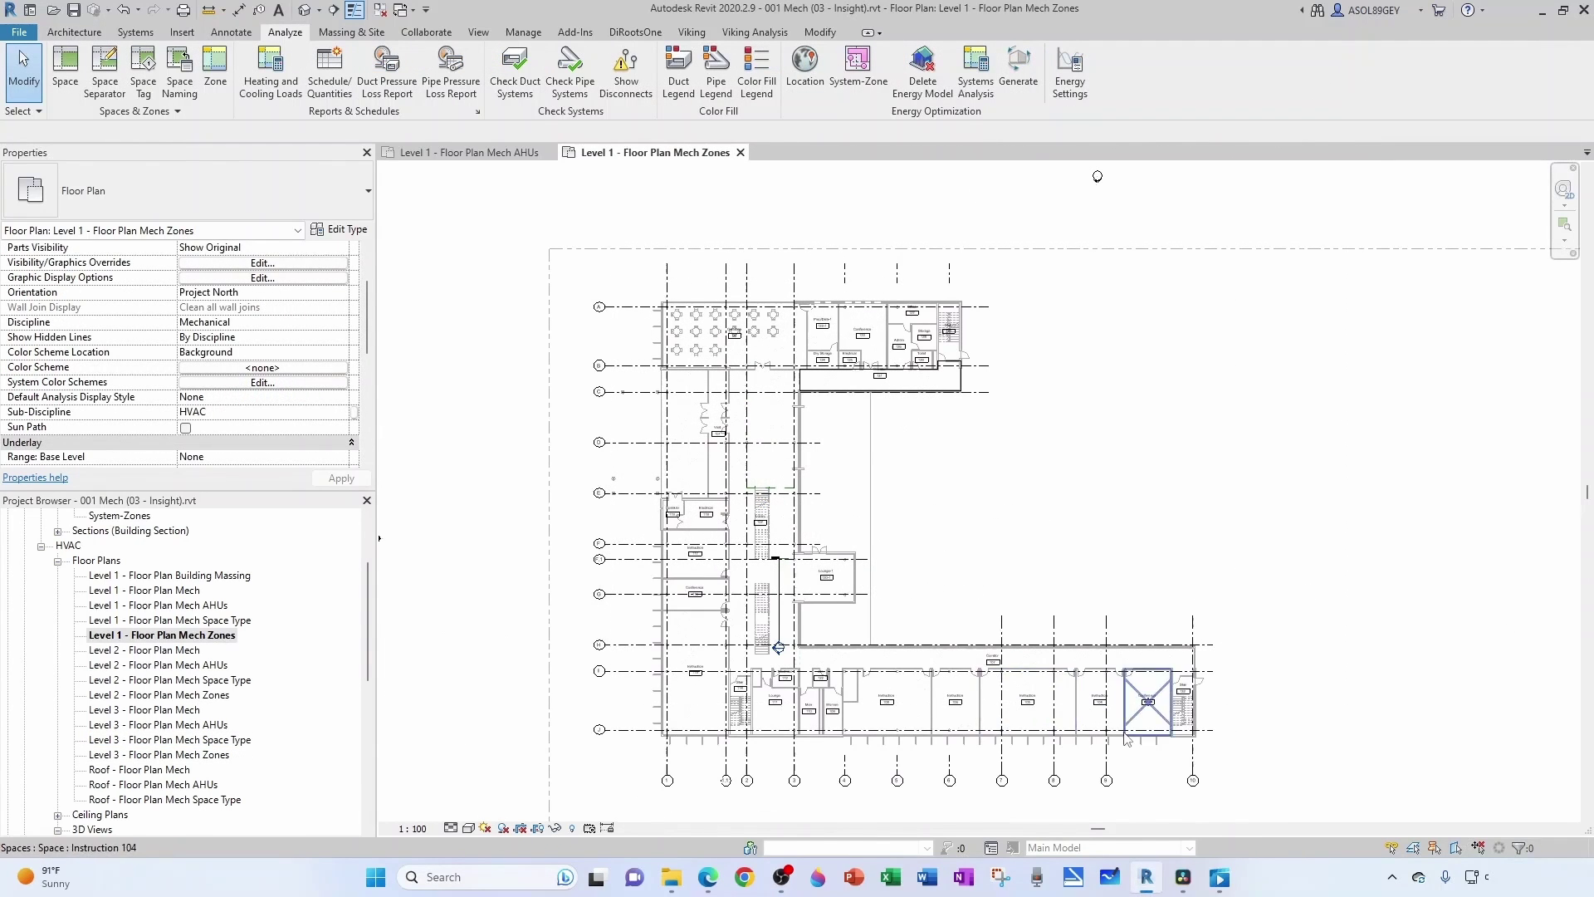
Step: Compare the Level 1 Zones floor plan with the zone layout on the Level 1 AHU floor plan
scroll(1045, 751, "up", 2)
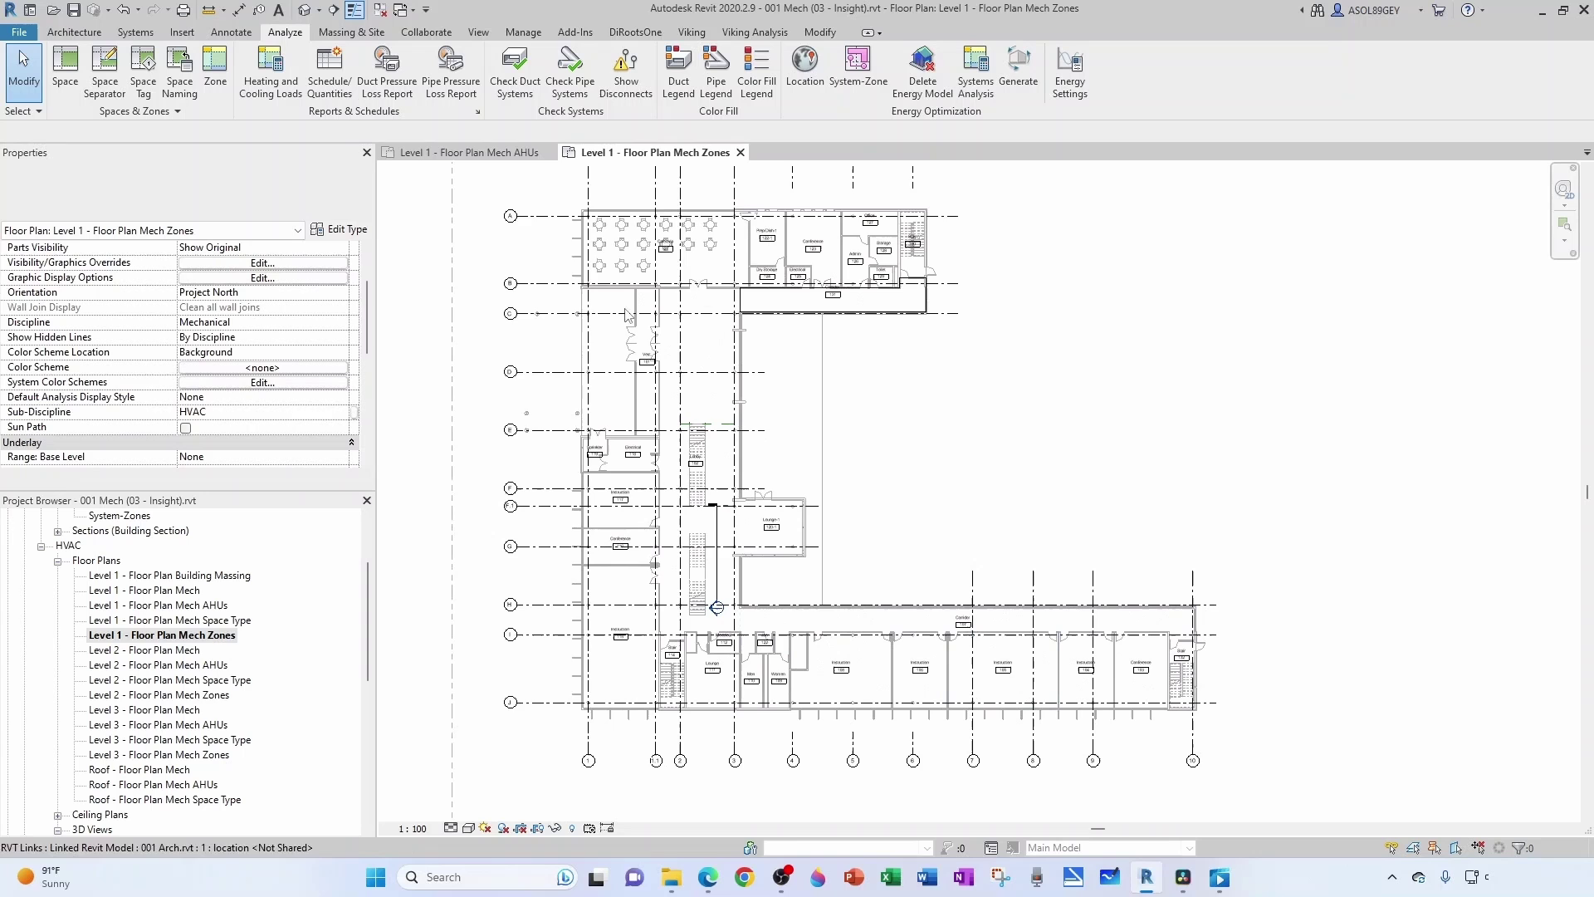
left_click(495, 154)
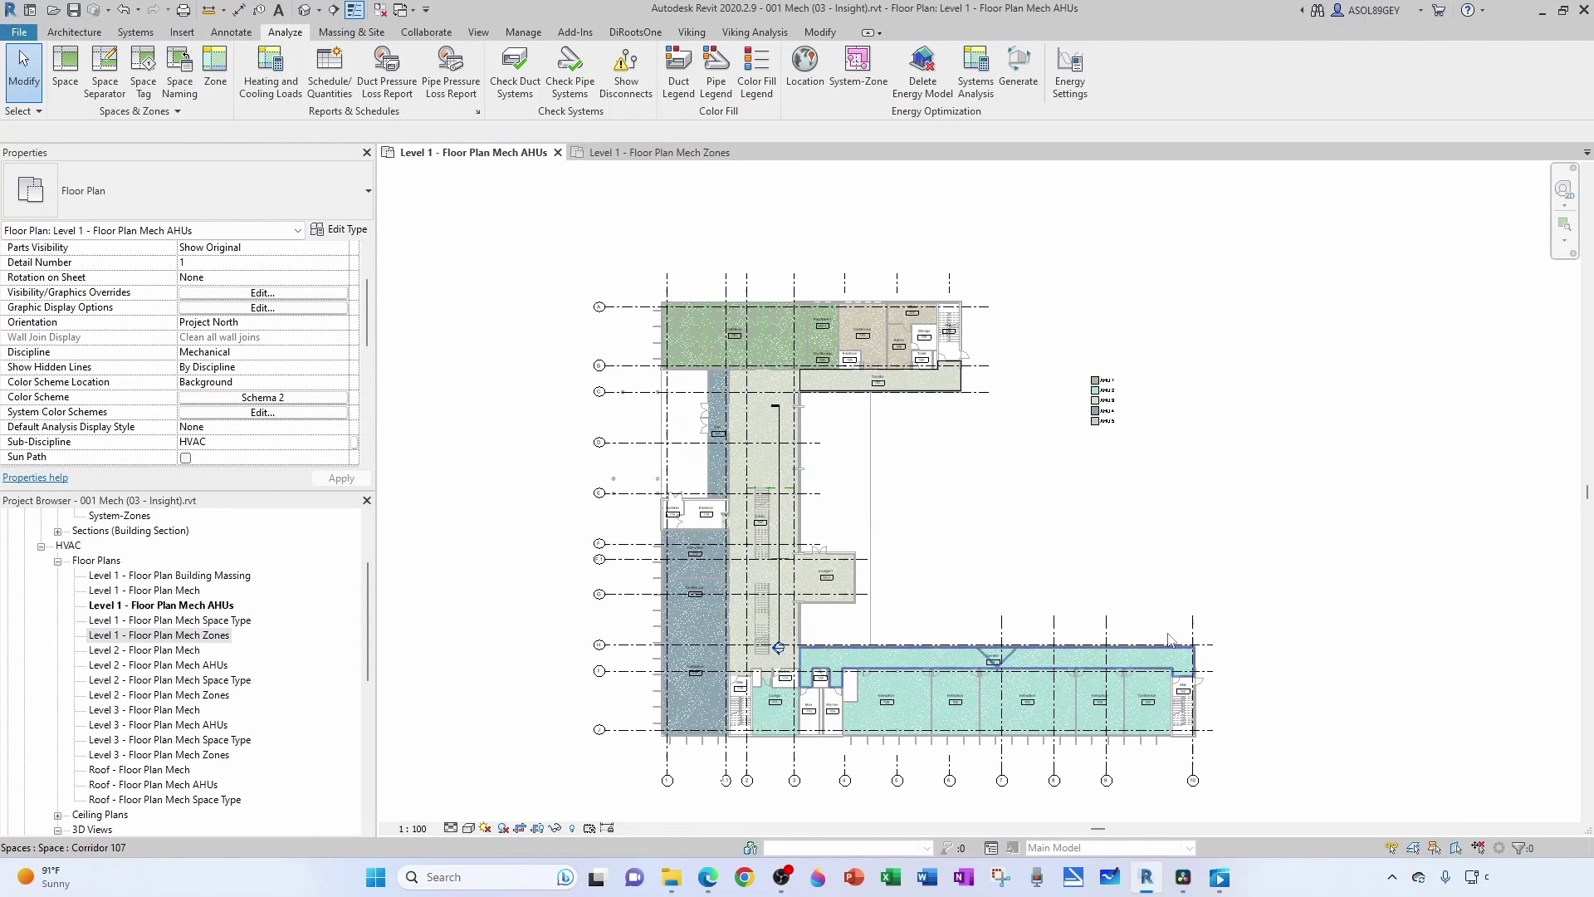
Step: Examine the AHU color legend against the shaded spaces on the Level 1 - Floor Plan Mech AHUs view
scroll(1171, 752, "up", 1)
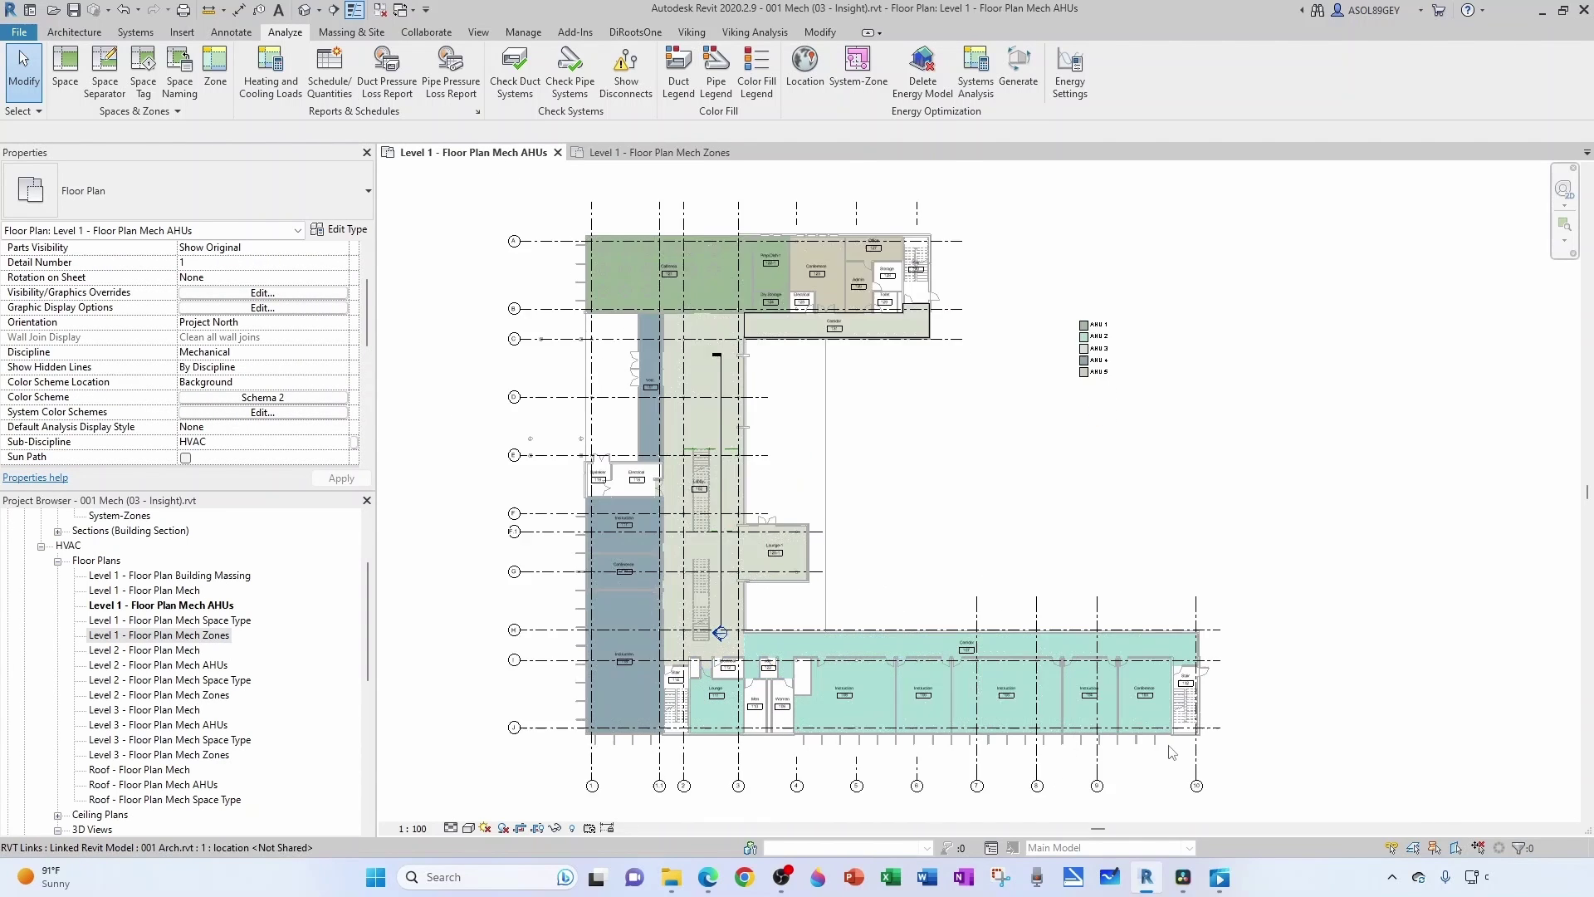
scroll(1026, 677, "up", 1)
scroll(1025, 677, "down", 1)
scroll(1025, 677, "up", 1)
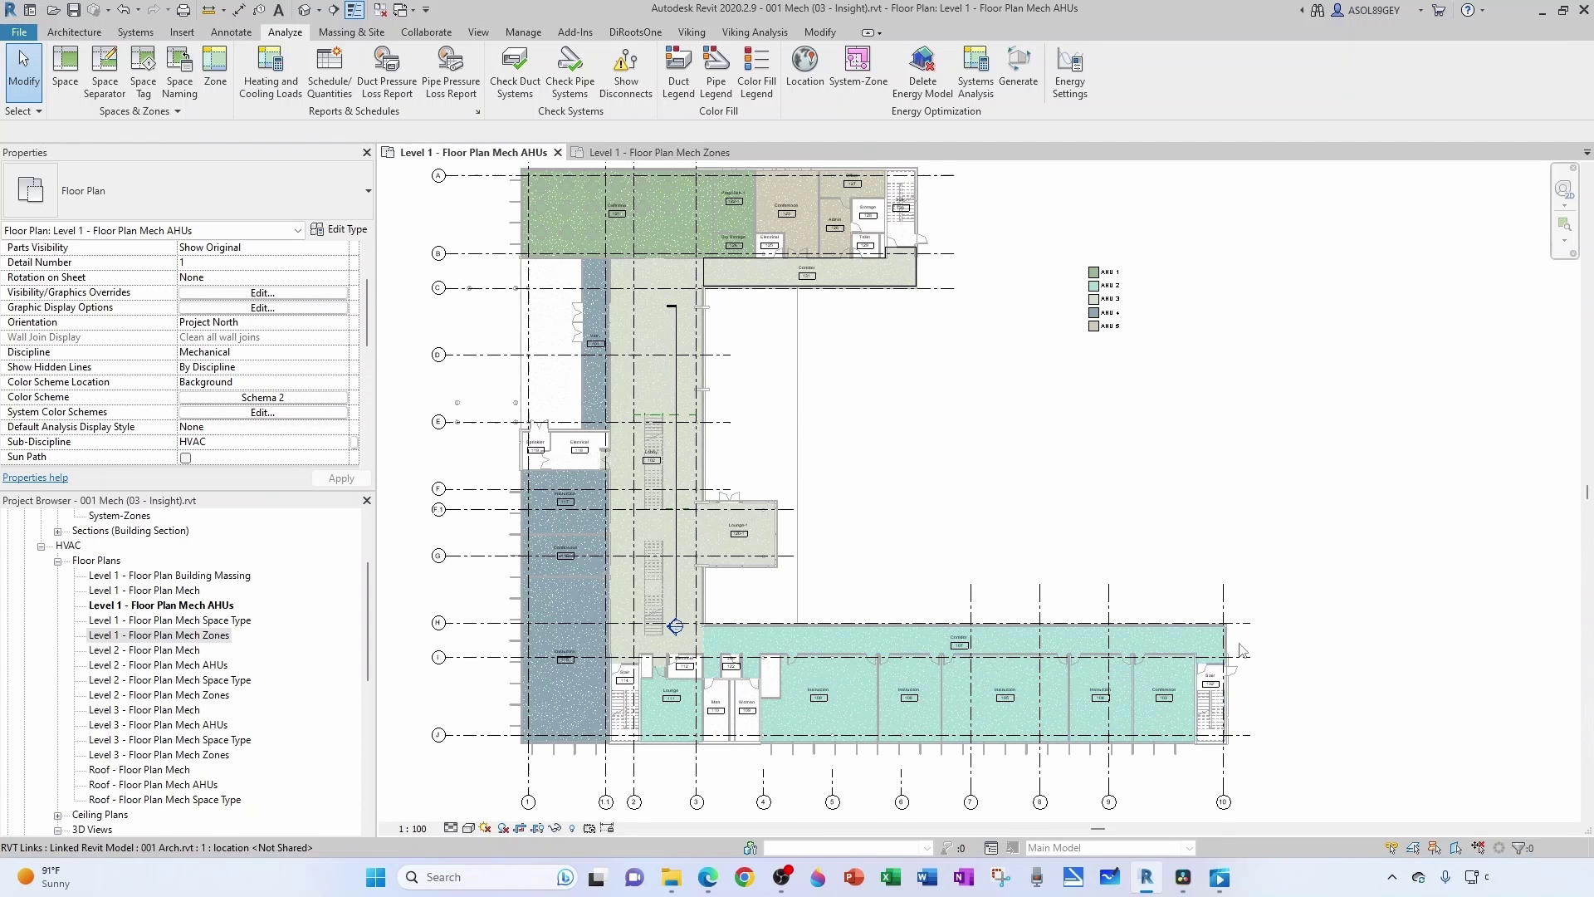
scroll(1108, 286, "up", 3)
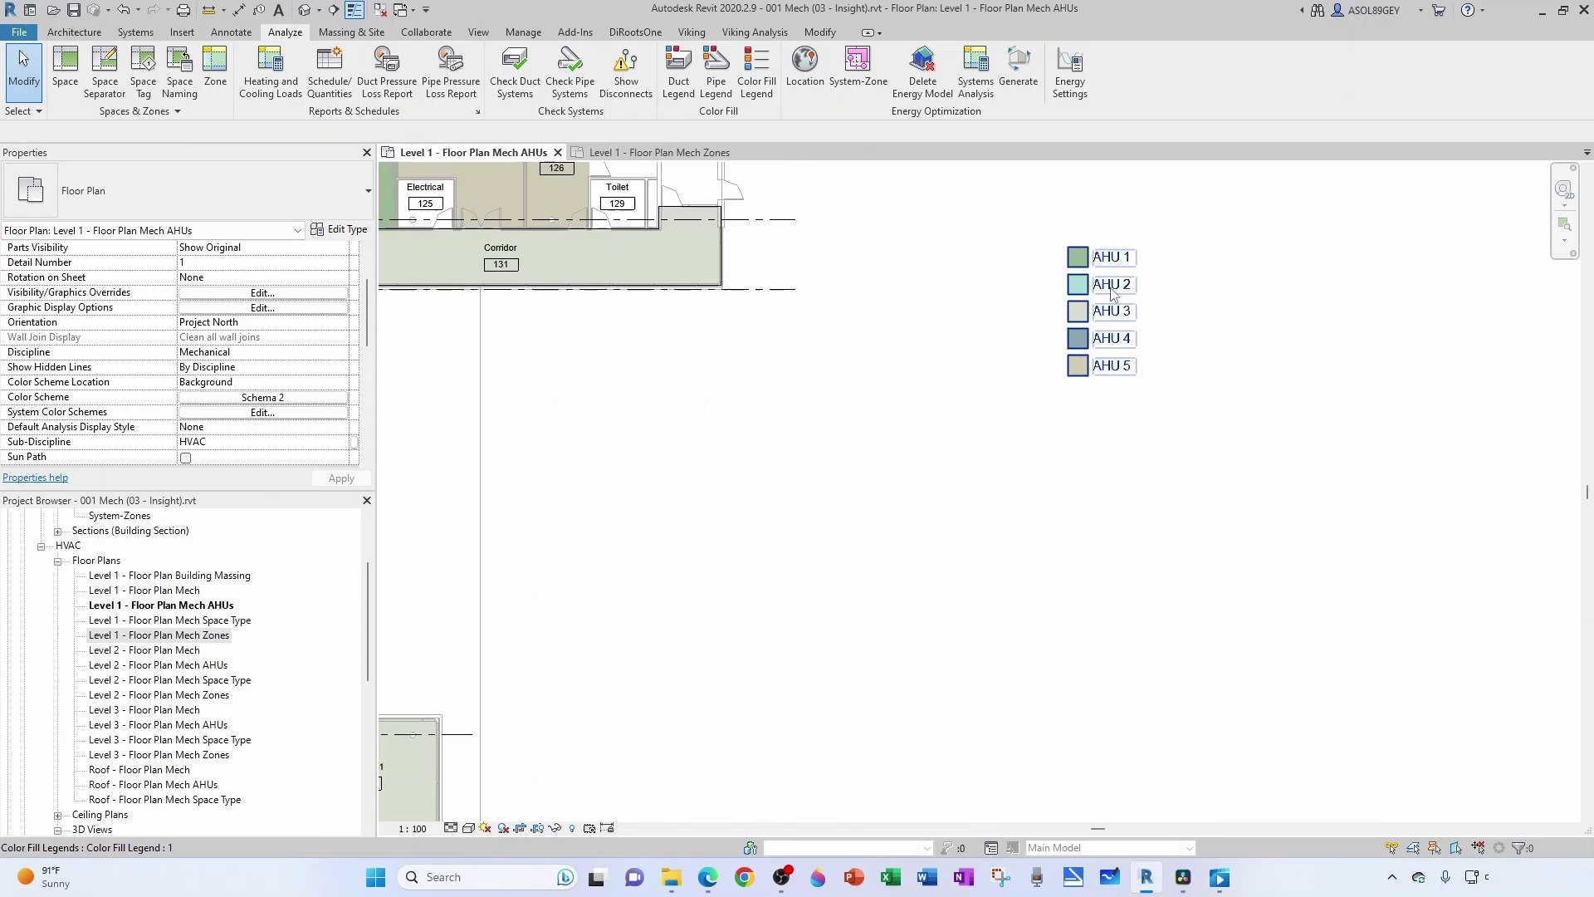
scroll(1086, 327, "down", 2)
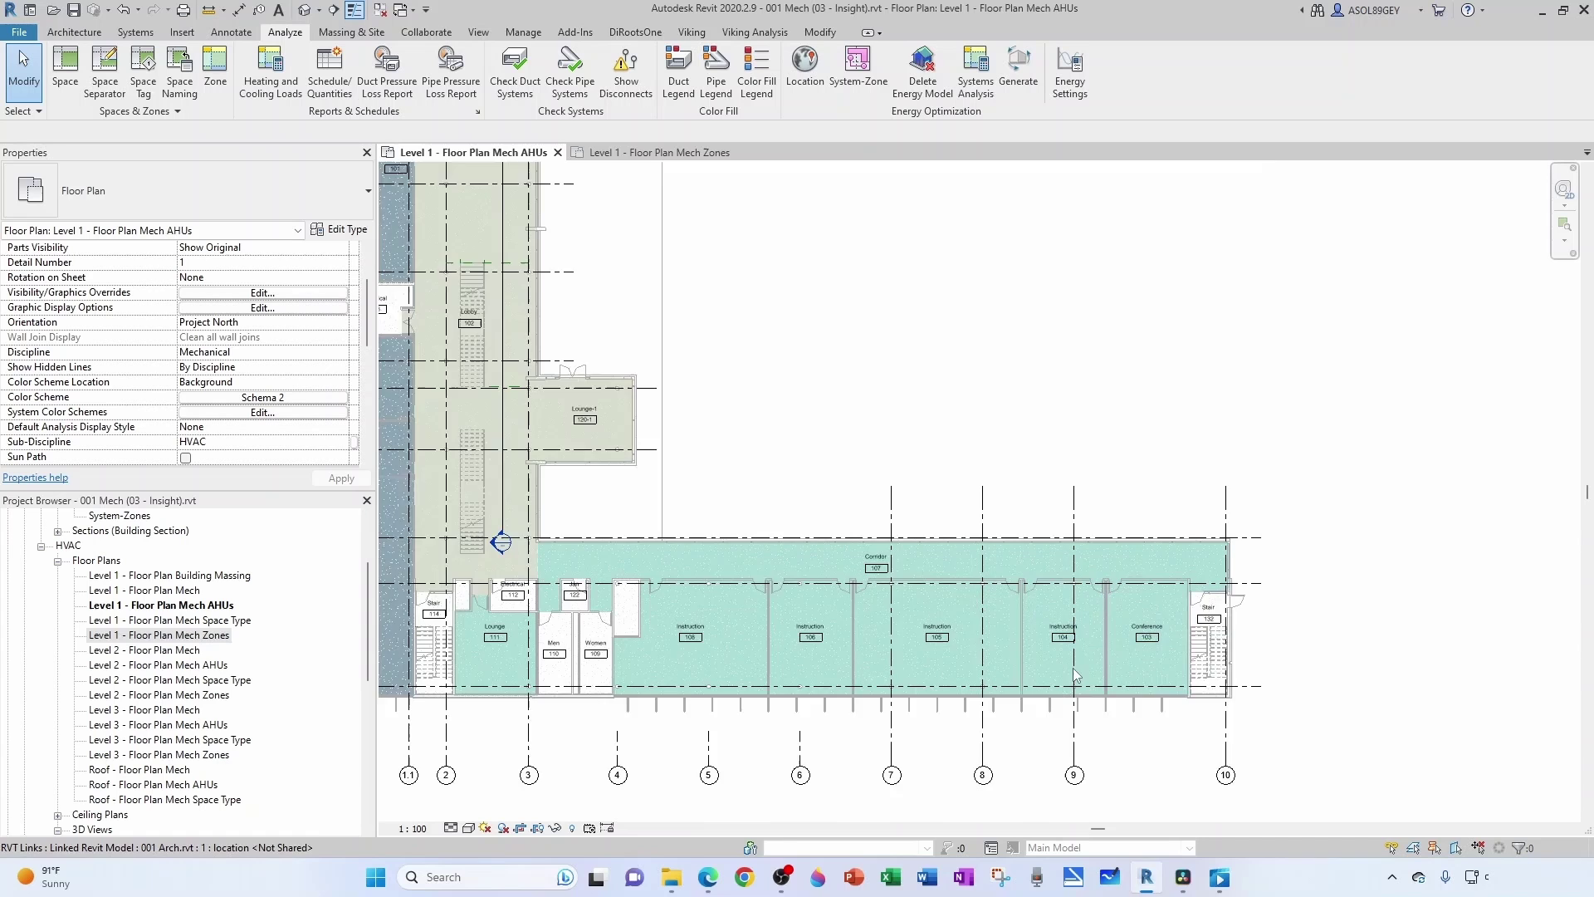
scroll(1092, 674, "up", 1)
scroll(1143, 684, "up", 1)
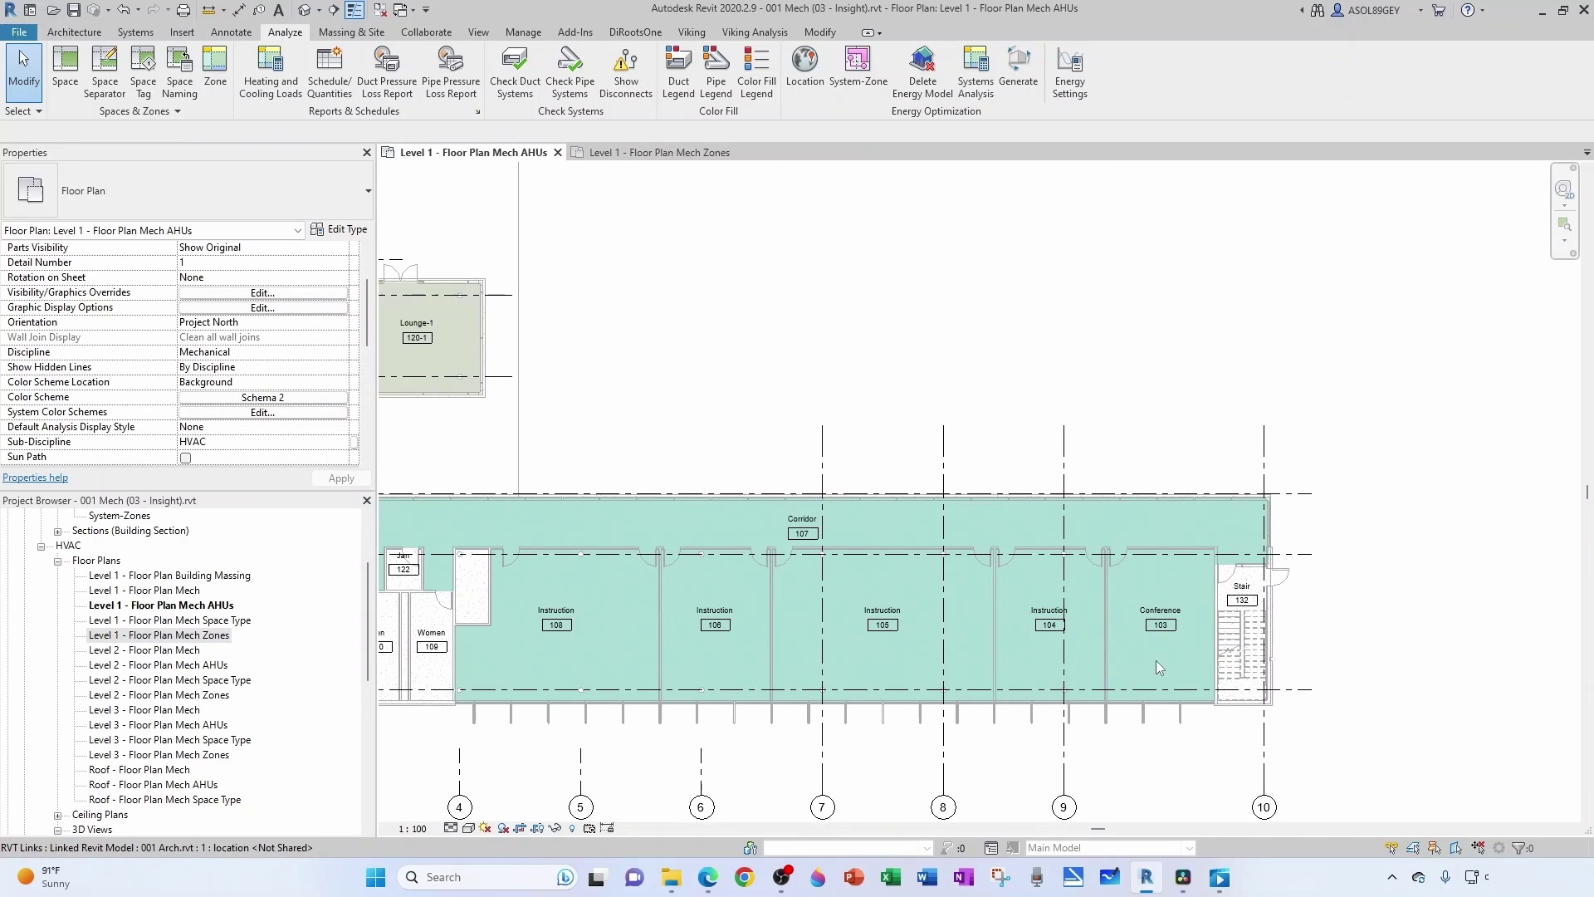
Step: Check Conference 103, Instruction 104 and Instruction 105 one by one as separate spaces served by the same air handling unit
left_click(1132, 646)
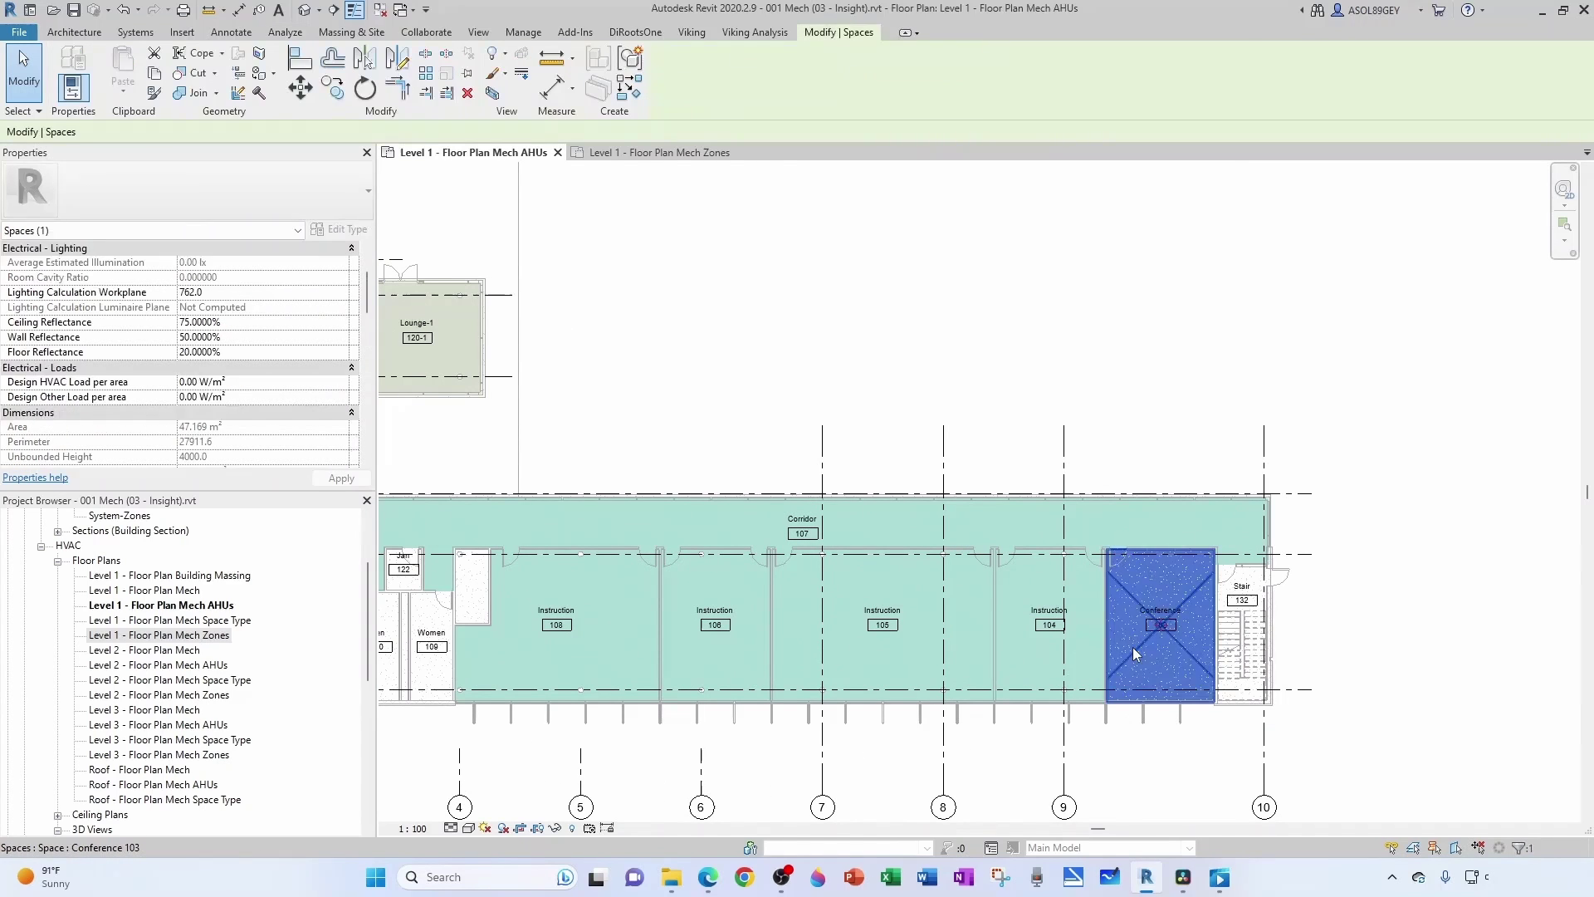
scroll(1133, 646, "down", 3)
scroll(1073, 374, "up", 4)
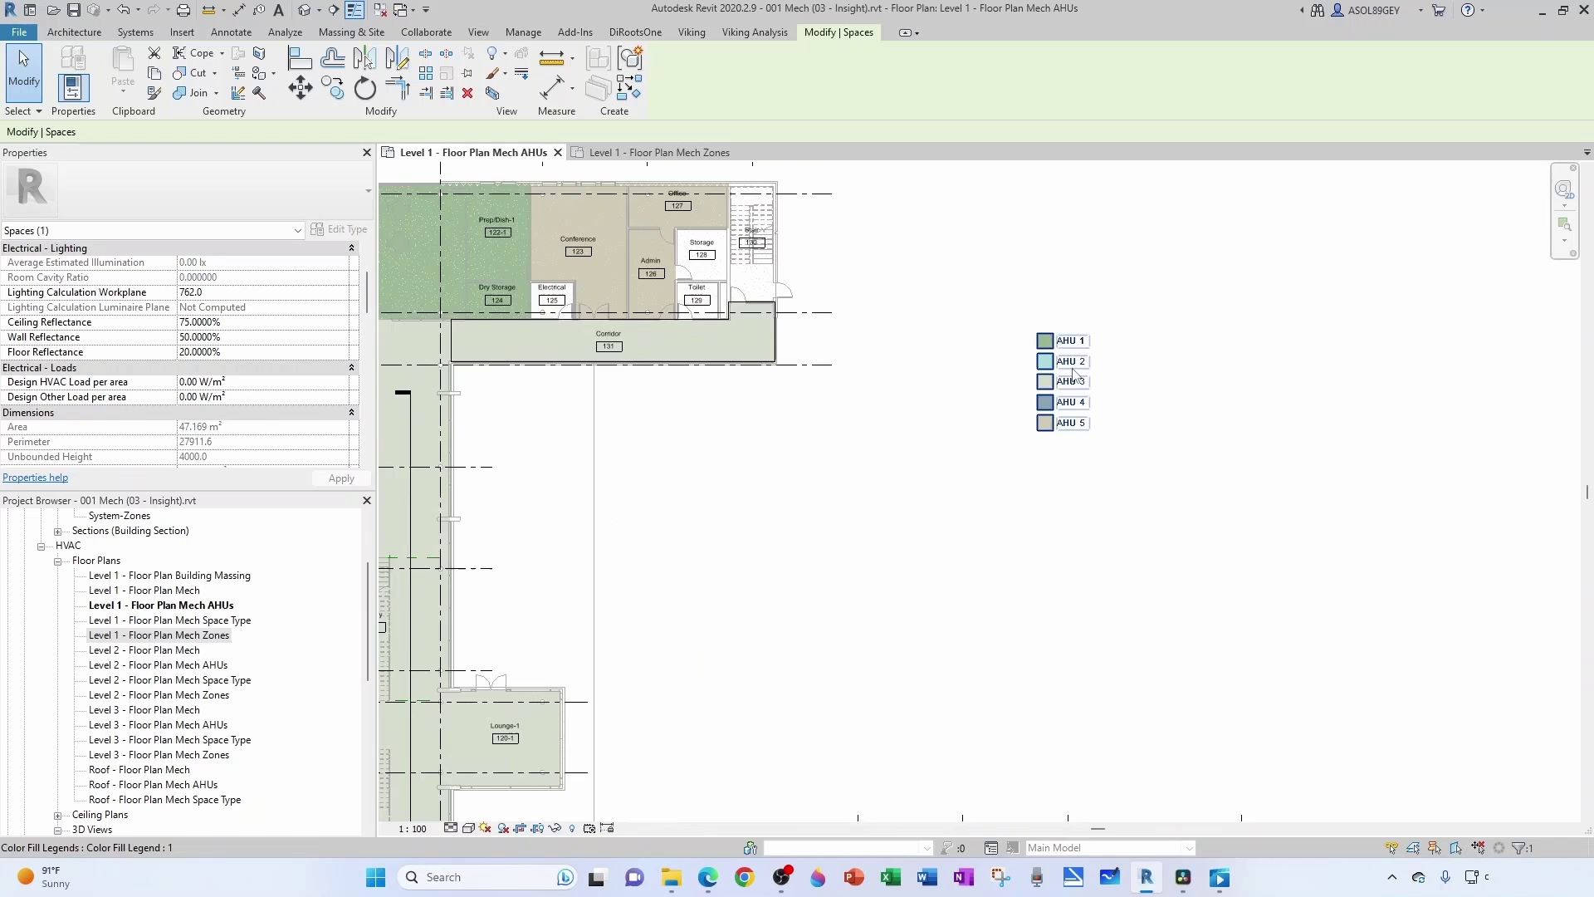
scroll(1073, 373, "down", 3)
scroll(1123, 734, "up", 3)
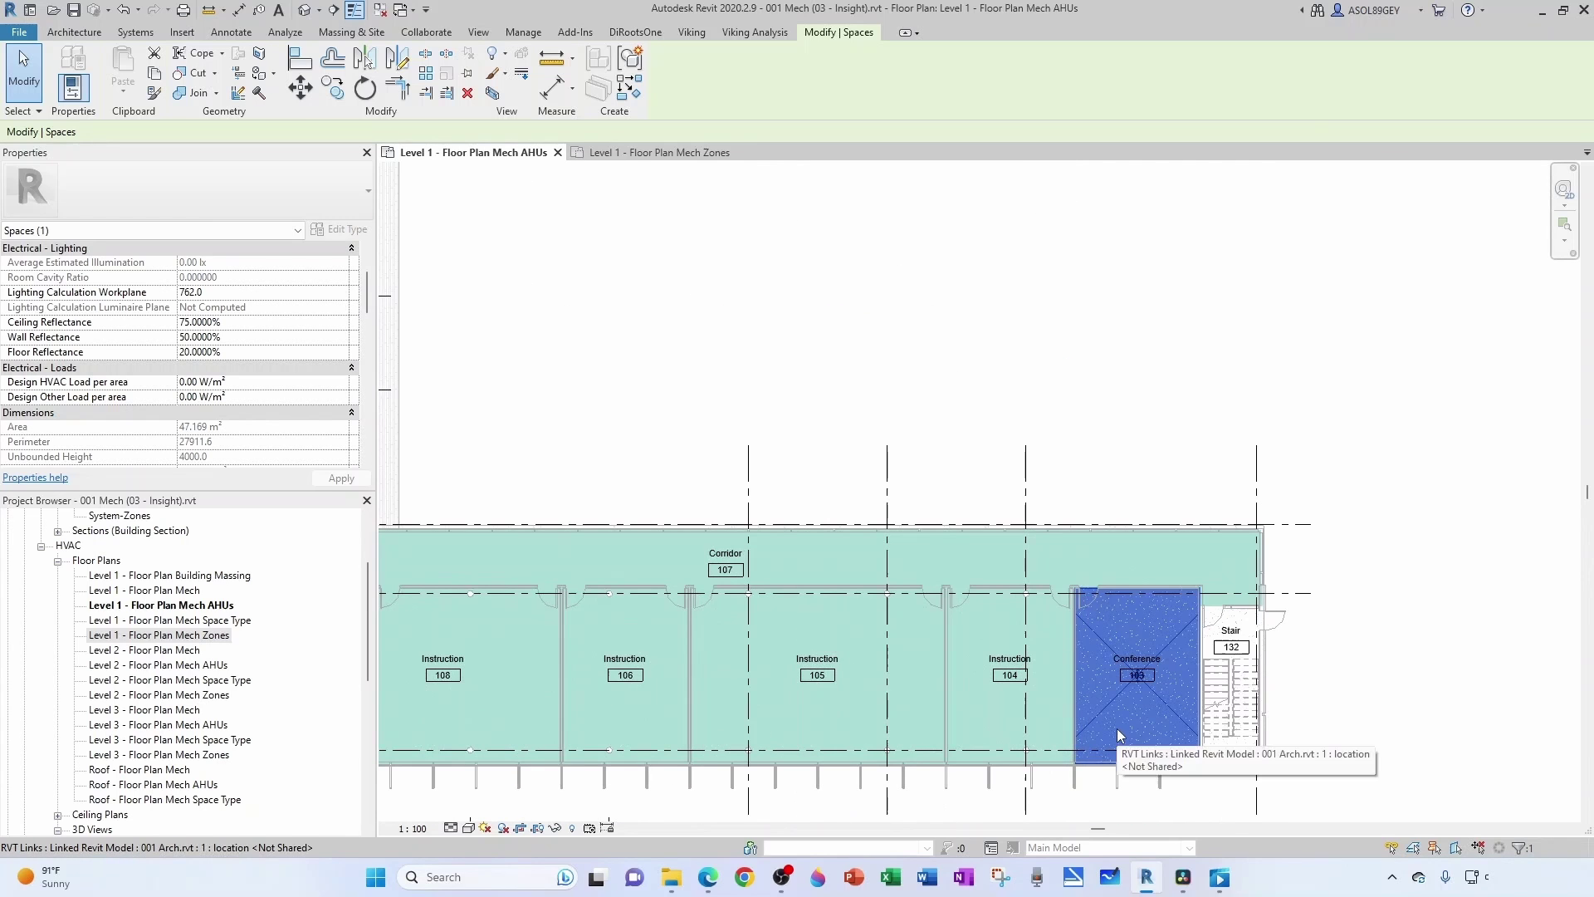
key("Escape")
left_click(1042, 708)
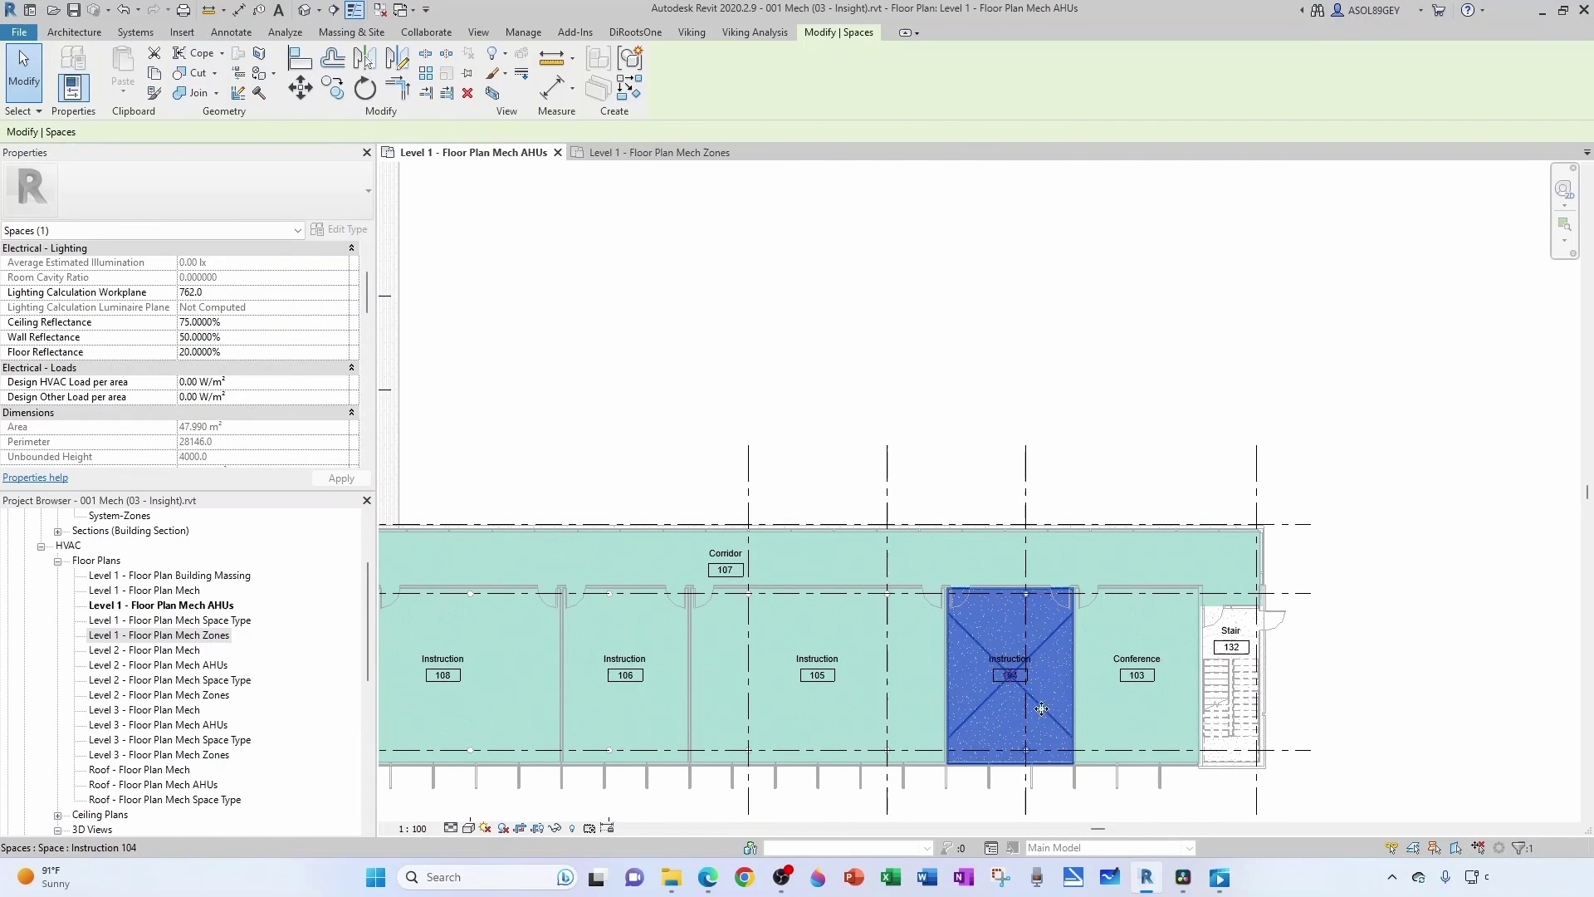
key("Escape")
left_click(844, 701)
key("Escape")
scroll(863, 680, "down", 3)
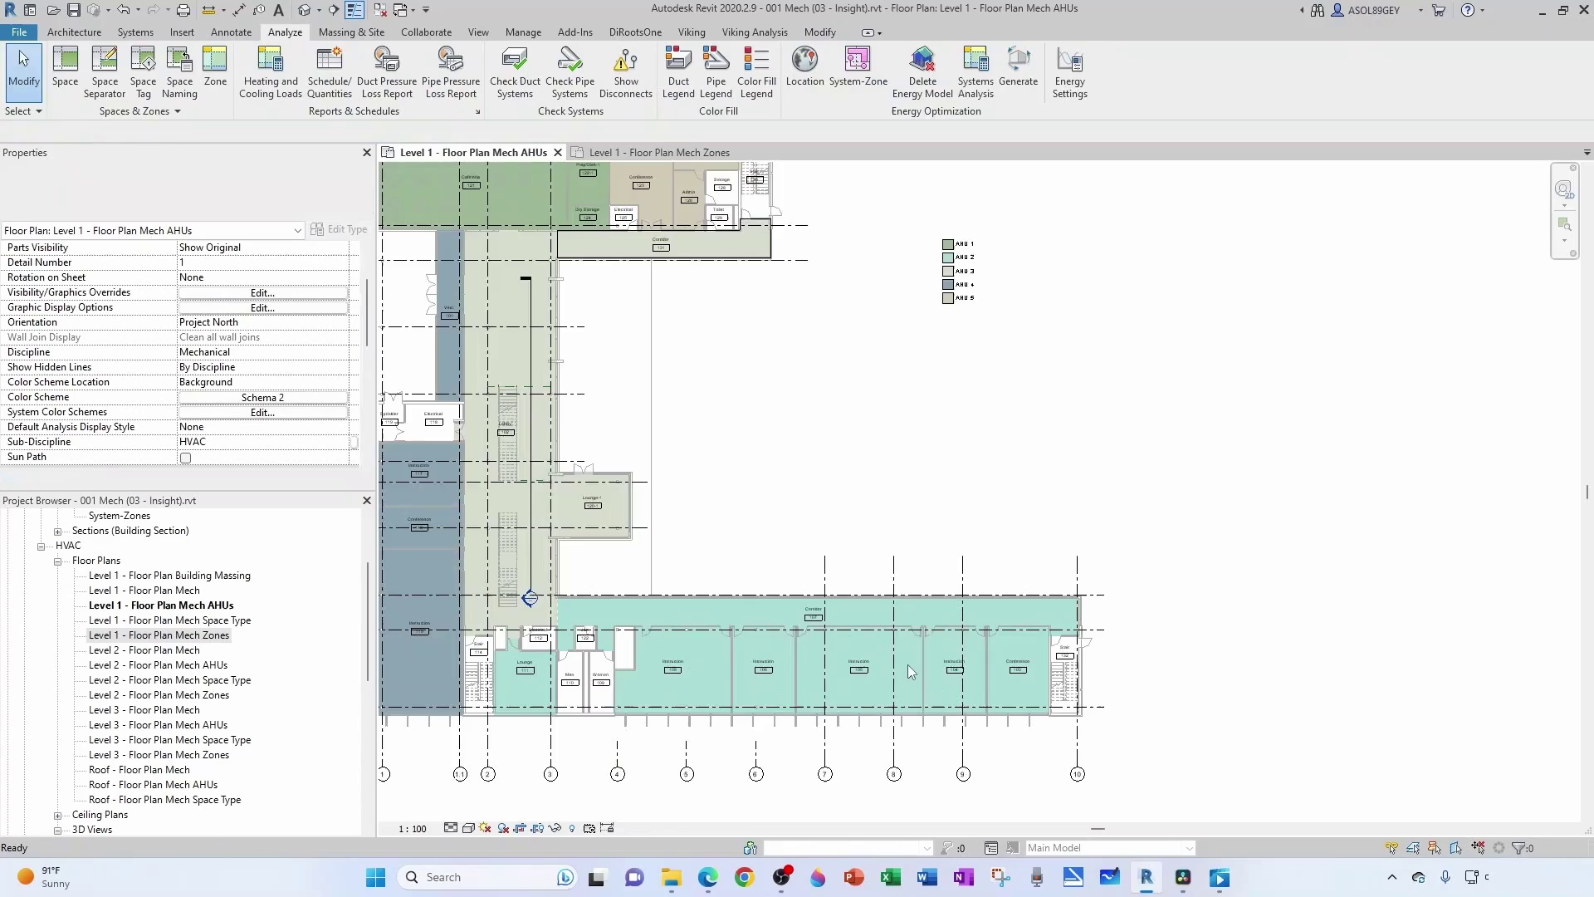
Step: Check Instruction 115 and Conference 116 individually within the group of spaces shaded for AHU 4
scroll(907, 671, "down", 2)
scroll(620, 636, "up", 3)
scroll(625, 625, "down", 2)
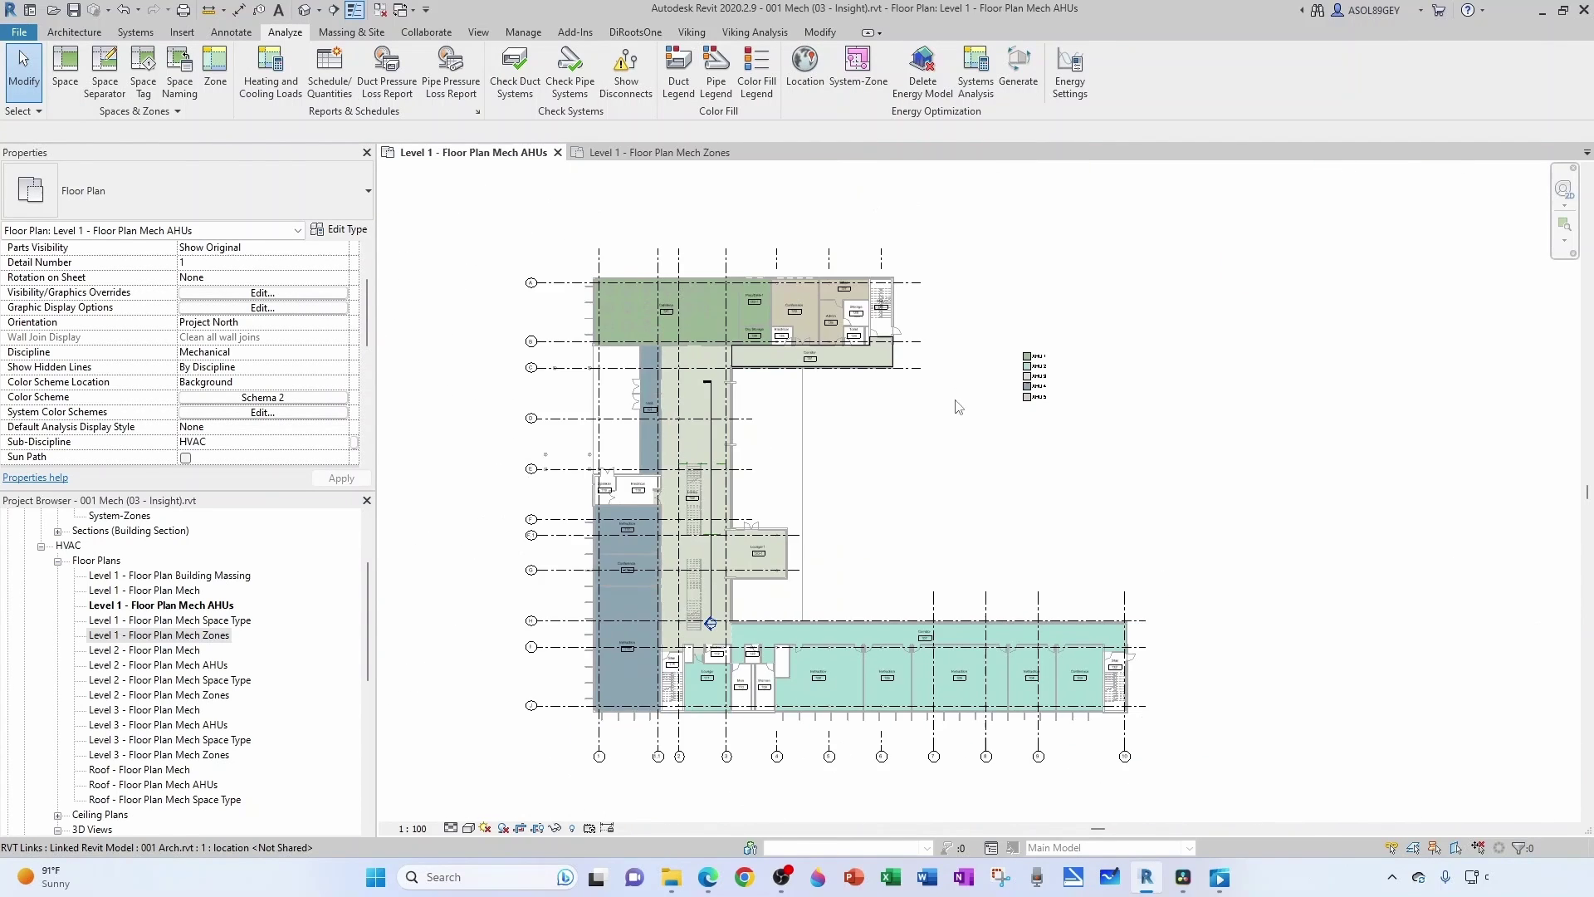
scroll(1096, 407, "up", 4)
scroll(1110, 423, "down", 5)
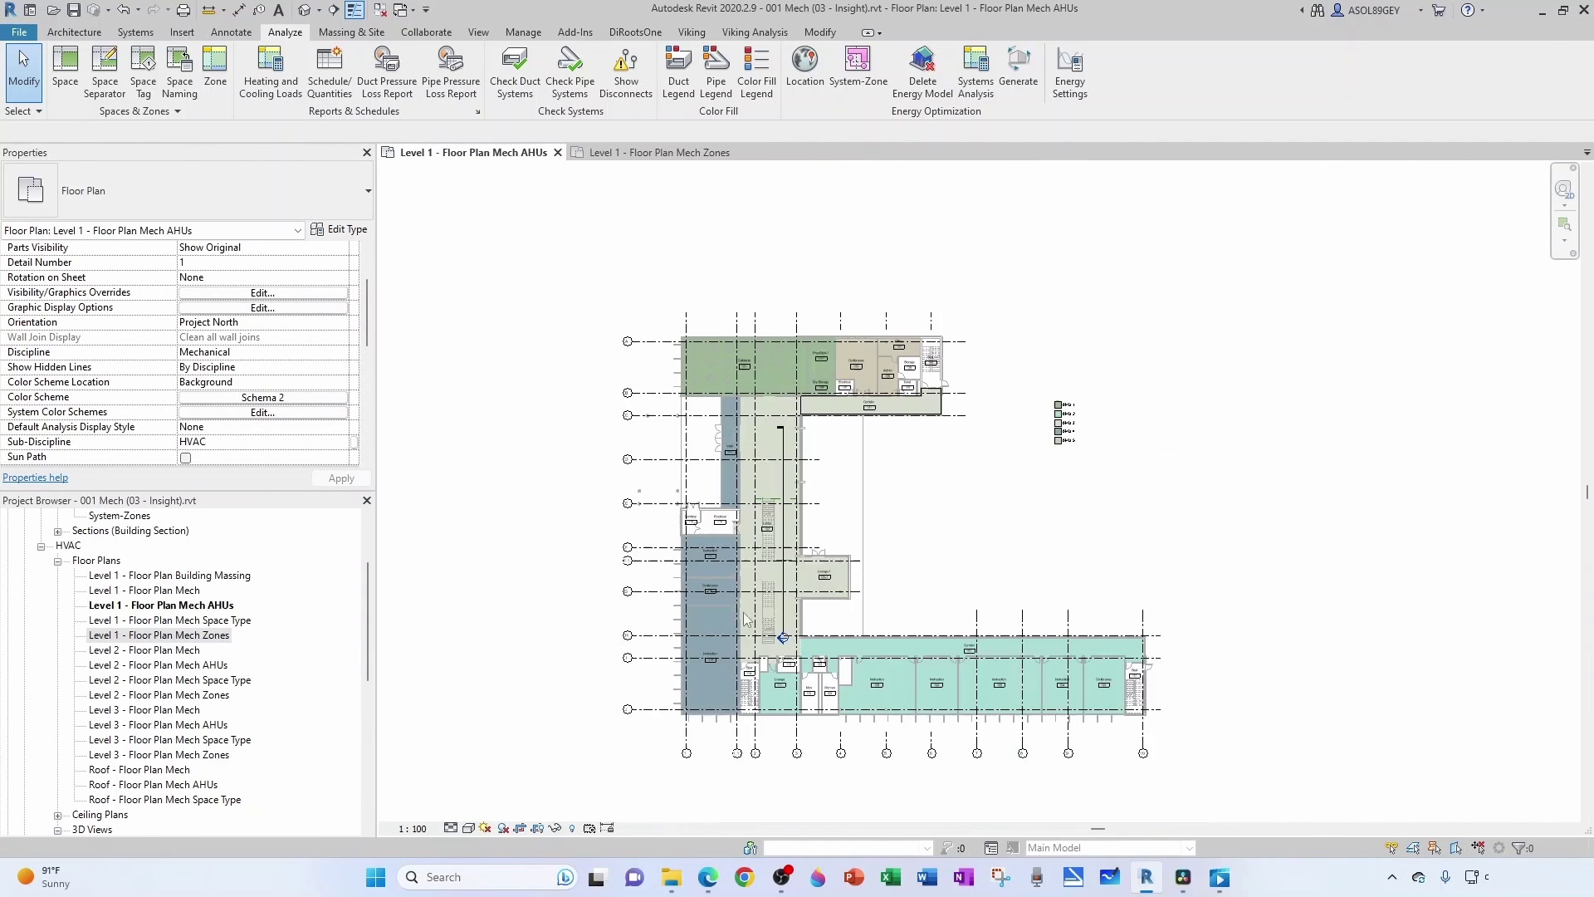
scroll(744, 619, "up", 5)
left_click(760, 666)
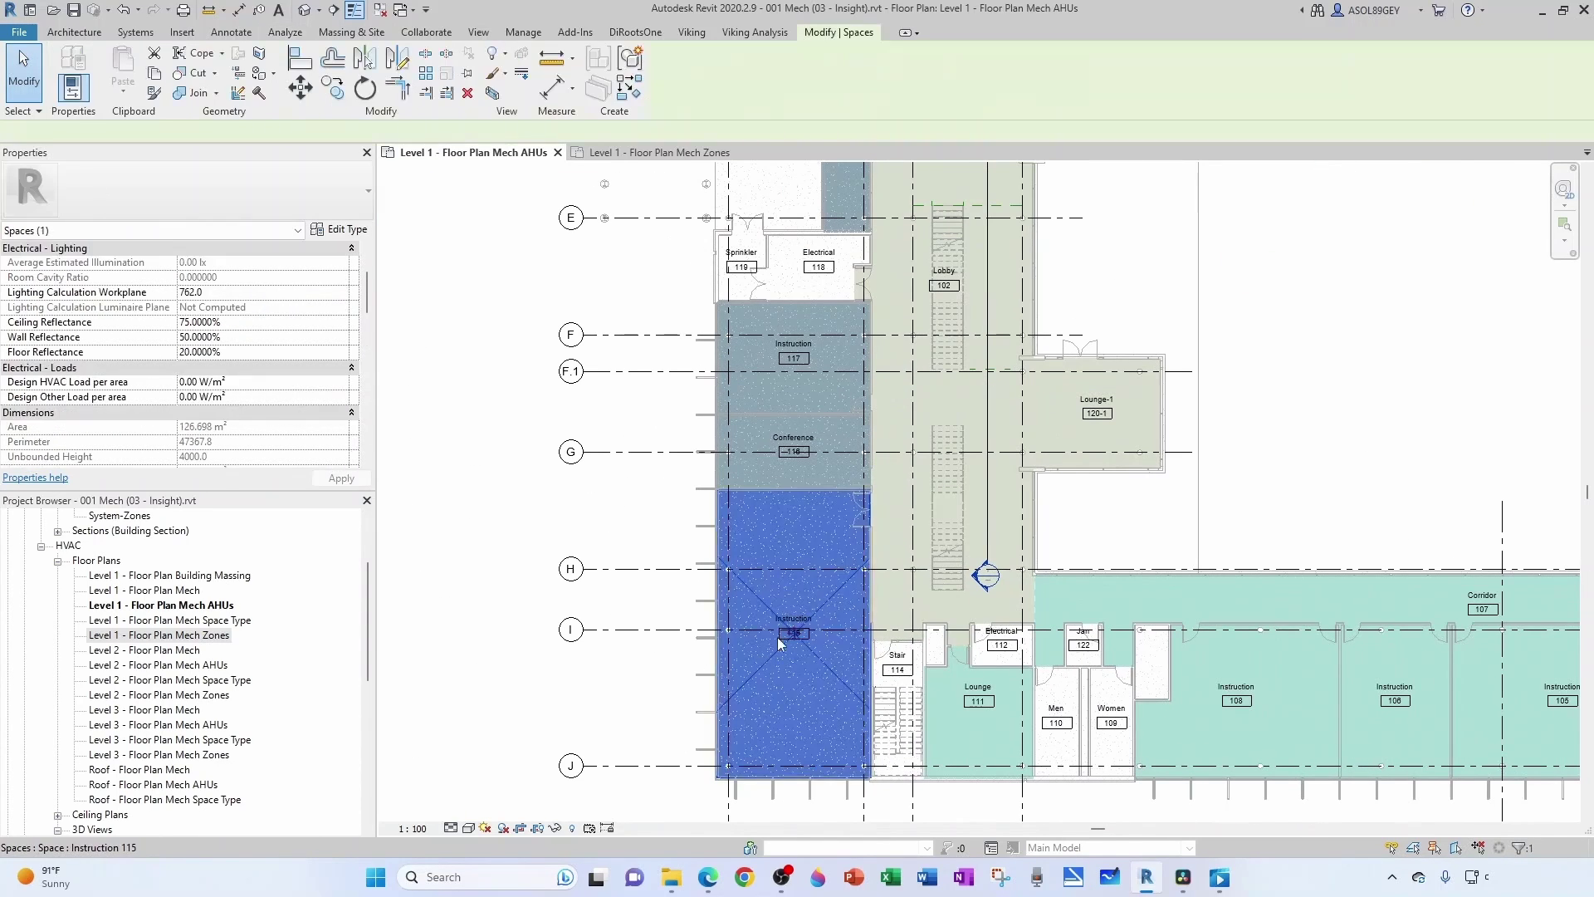
key("Escape")
left_click(784, 472)
key("Escape")
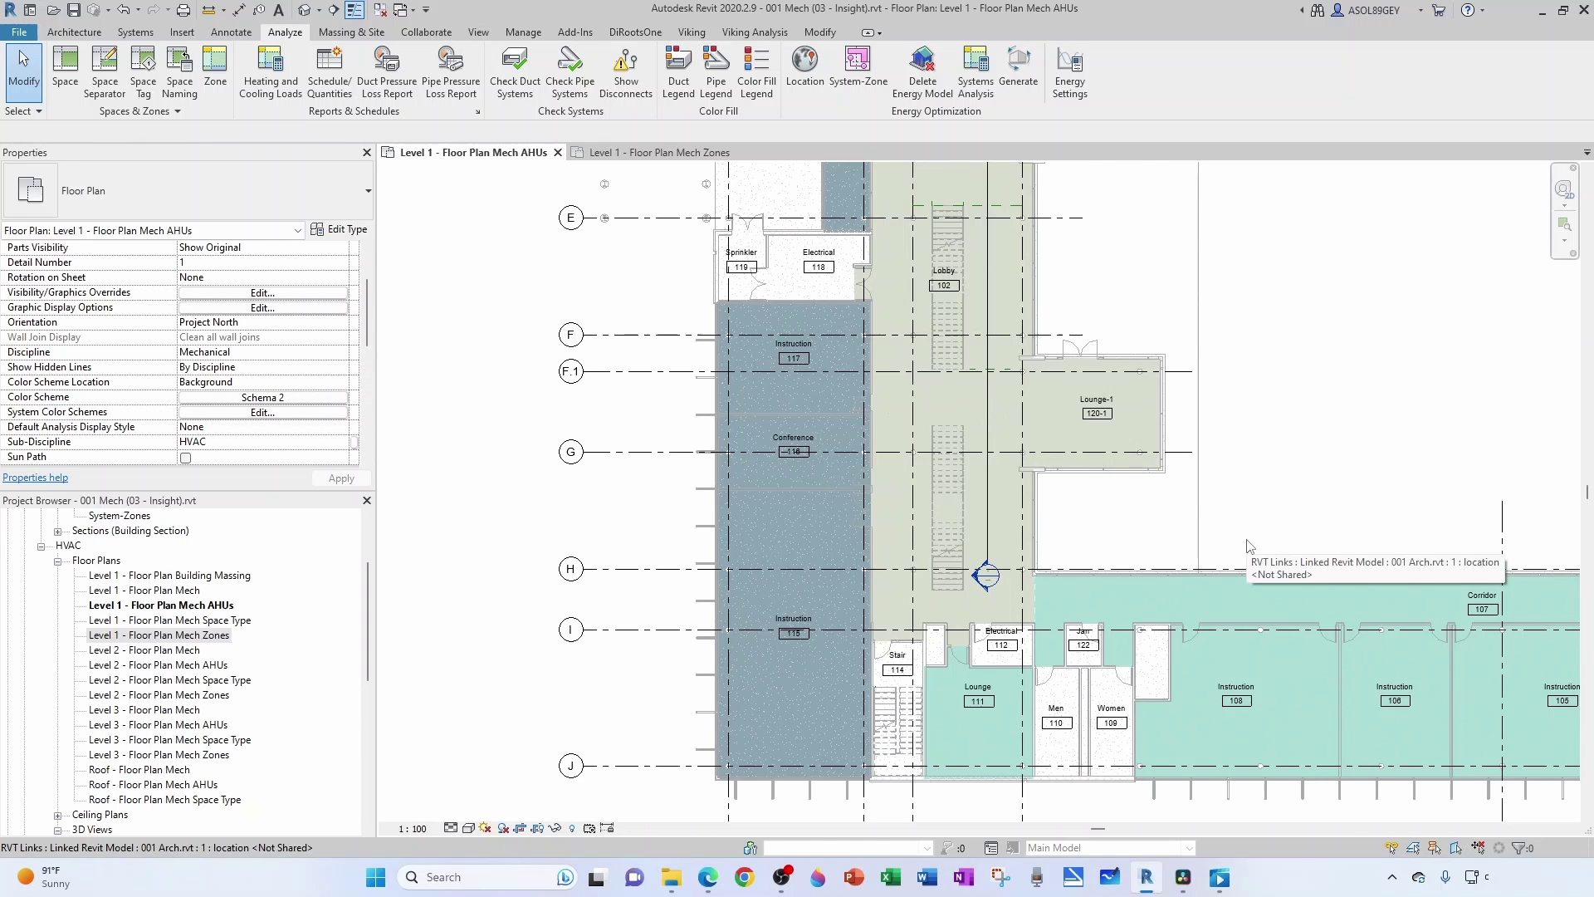
scroll(1246, 540, "down", 2)
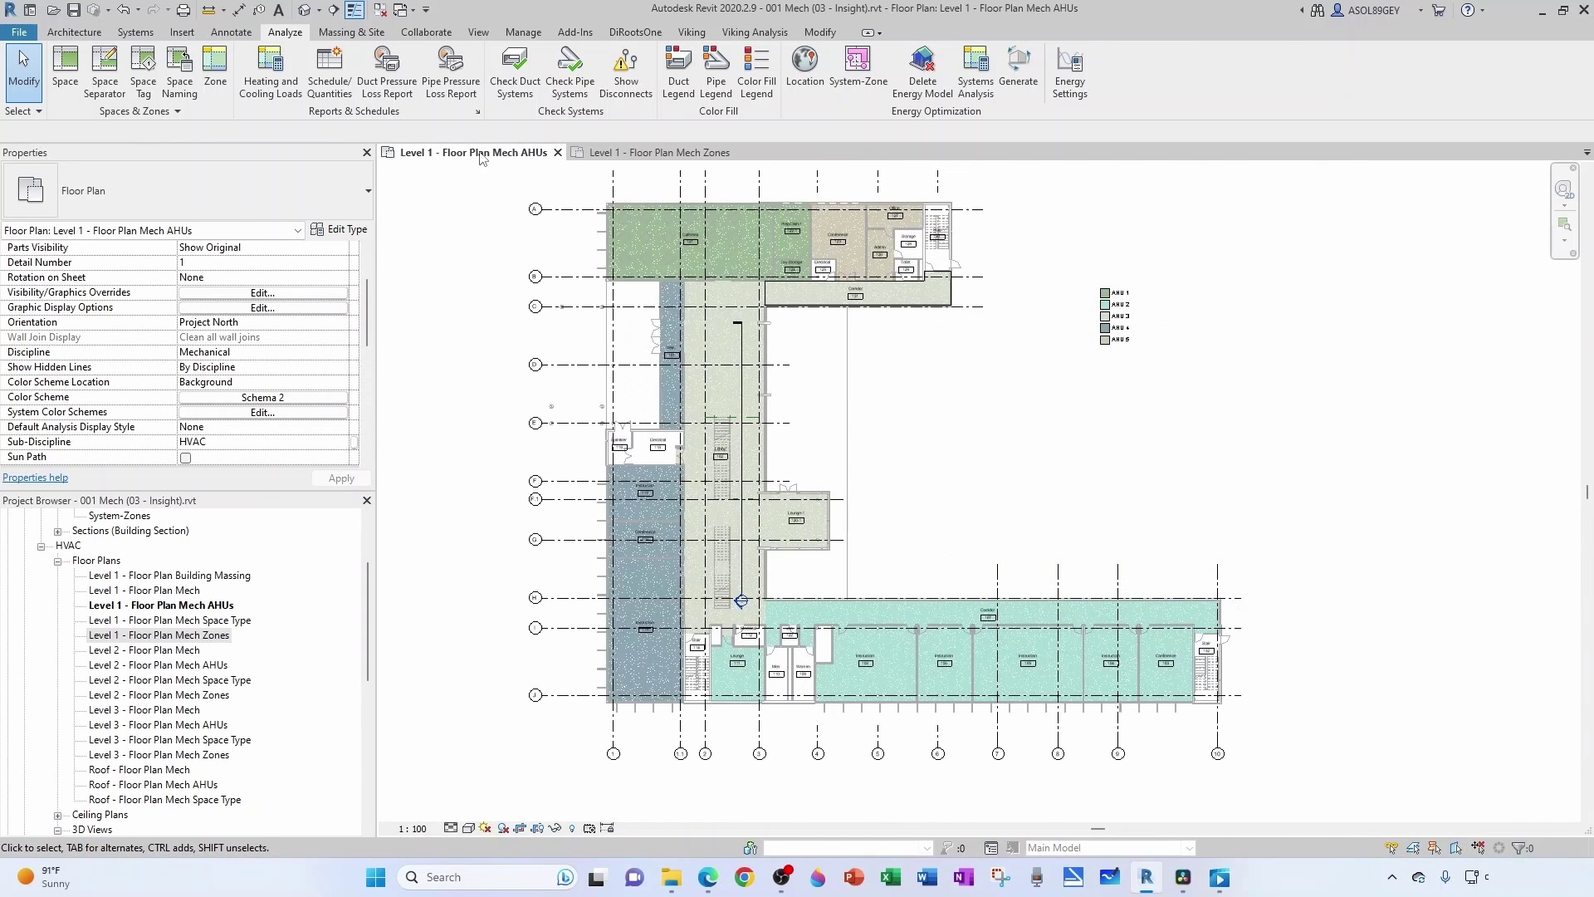
Step: Close the Level 1 - Floor Plan Mech AHUs view and inspect the Cafeteria area on the Level 1 Mech Zones plan
left_click(557, 152)
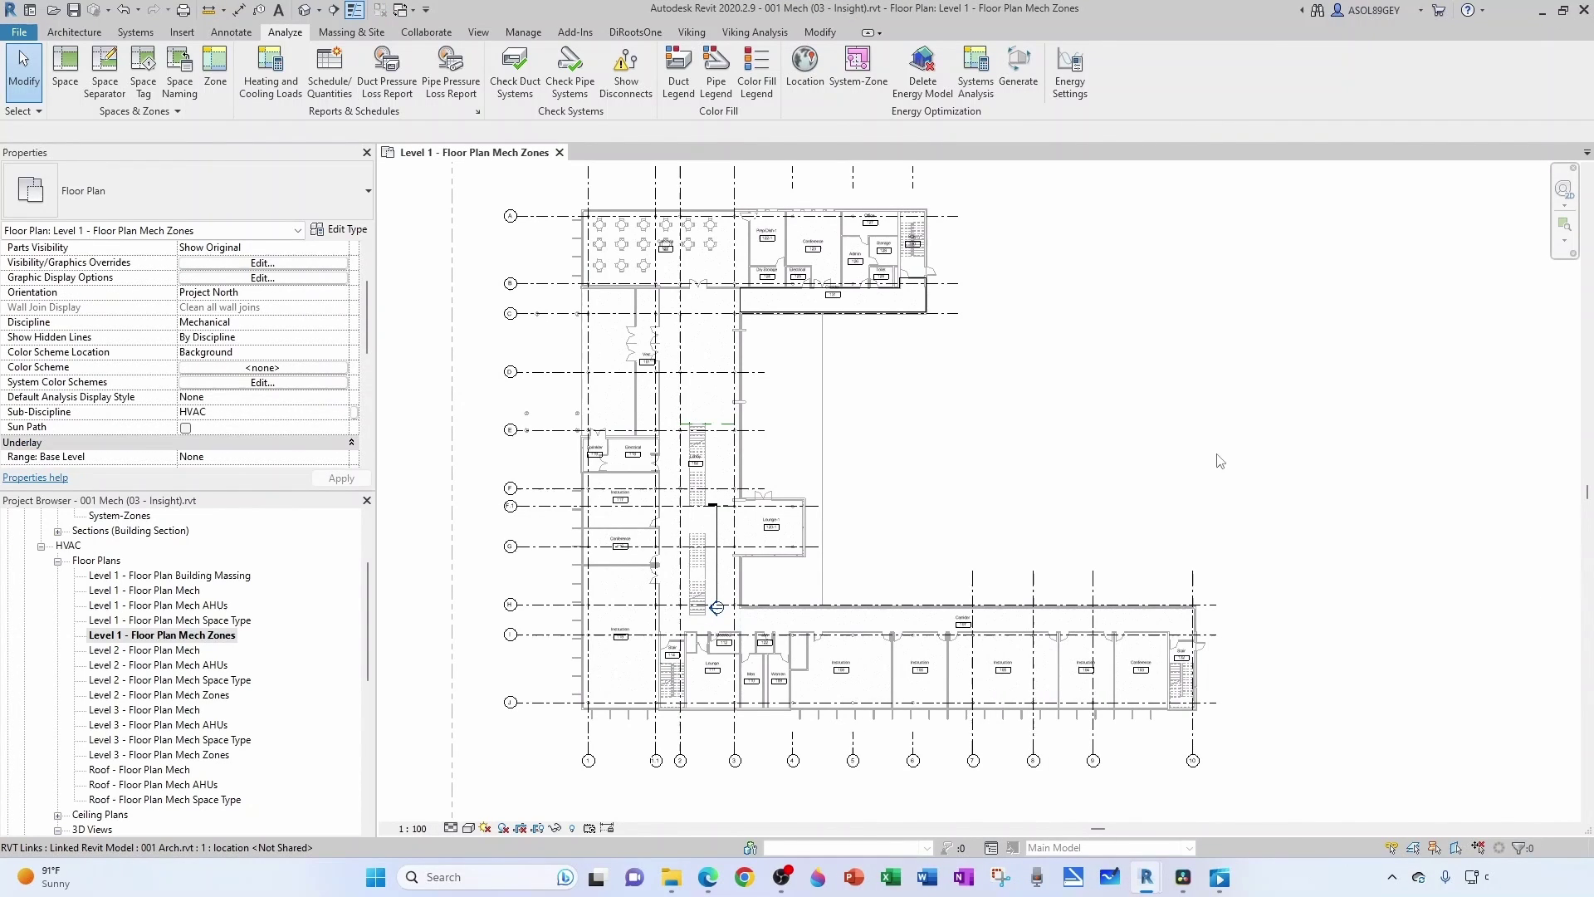
scroll(629, 253, "up", 3)
scroll(642, 238, "up", 2)
middle_click_drag(669, 260, 658, 391)
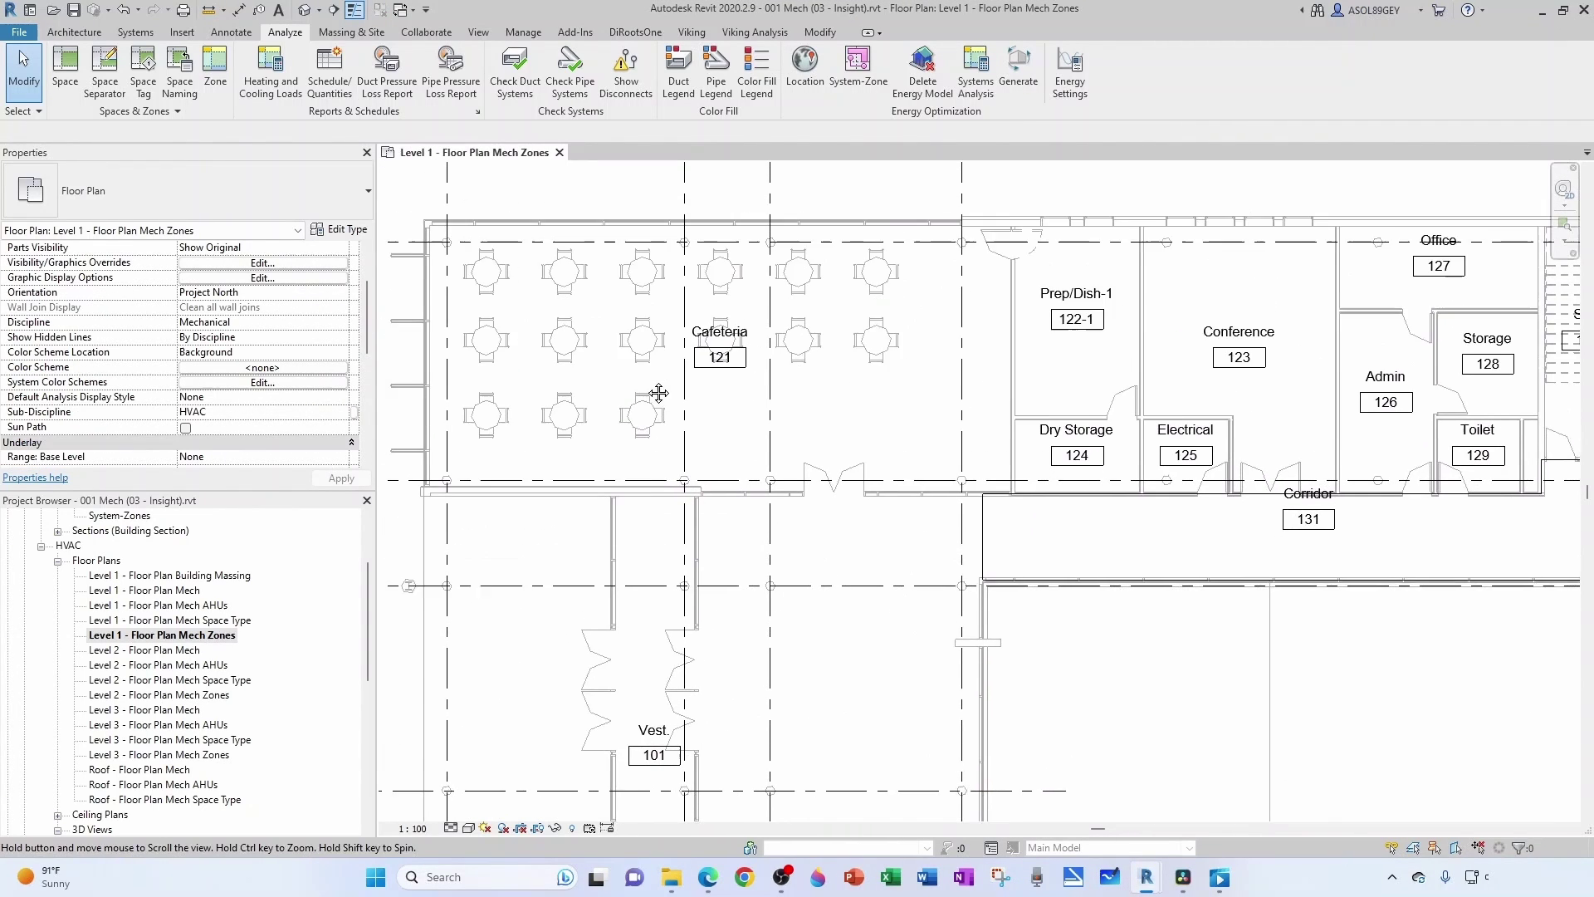
scroll(650, 387, "down", 1)
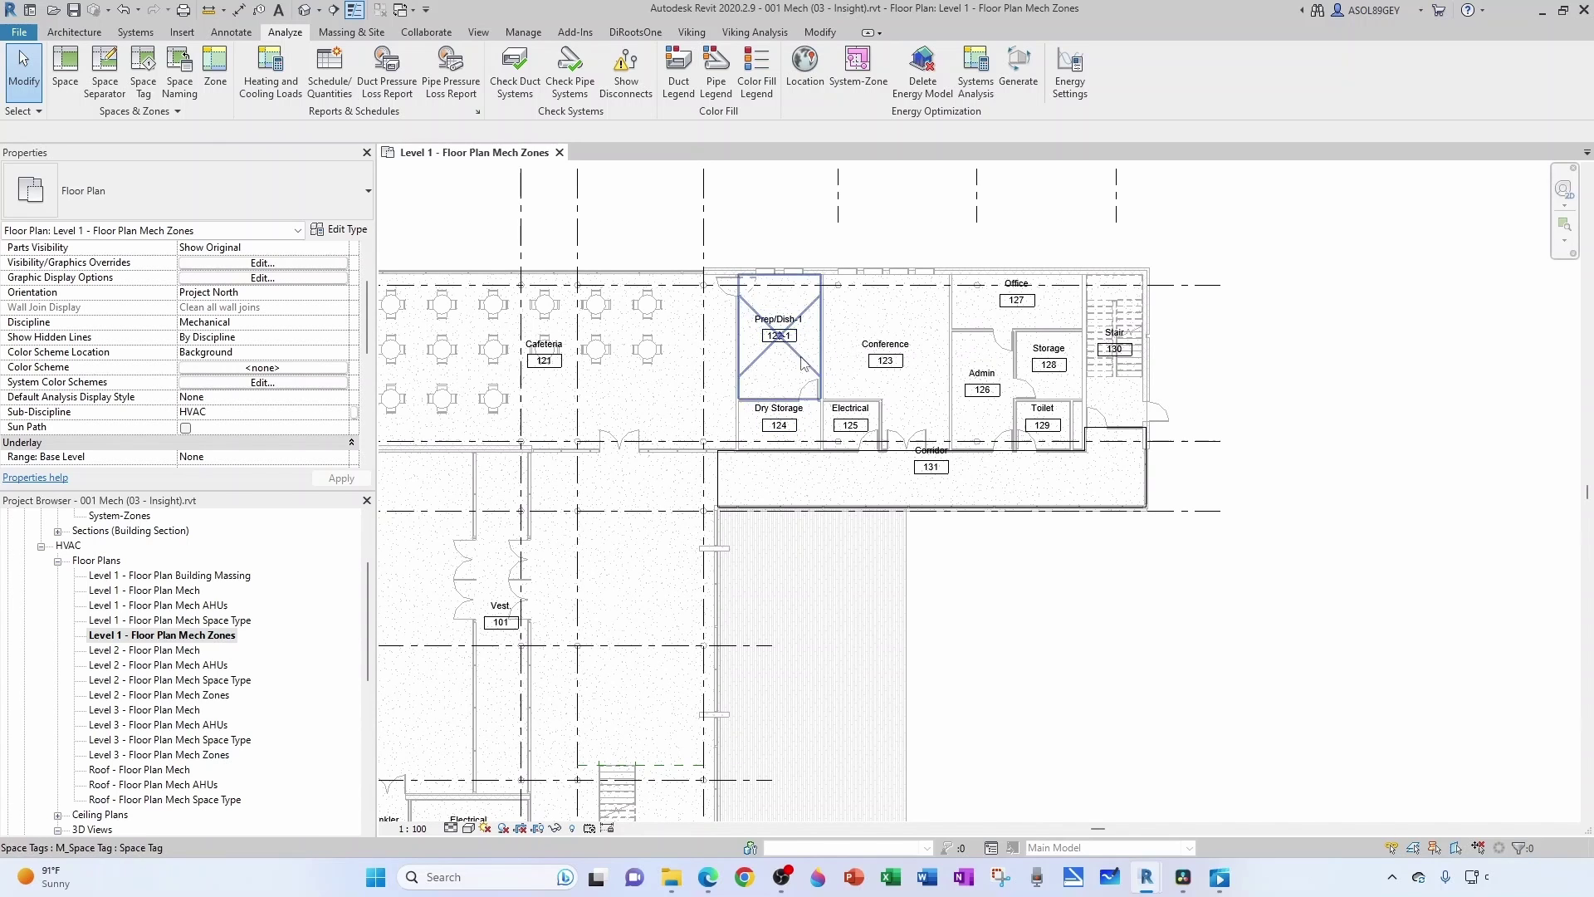
scroll(644, 345, "up", 1)
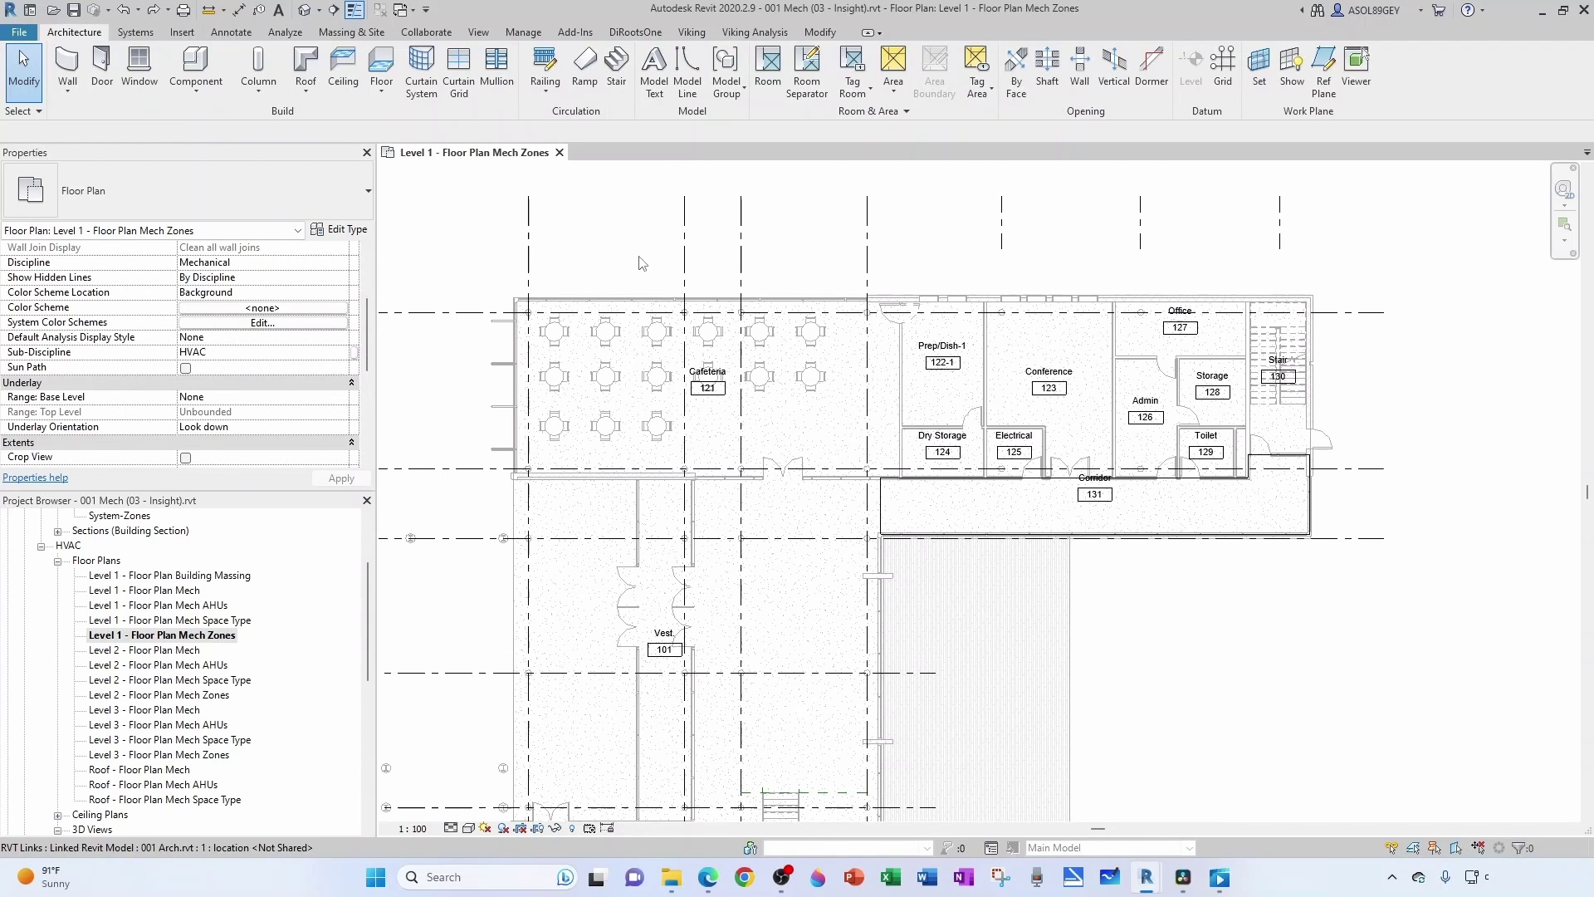
Step: Create an HVAC zone named Zone 1.1 on Level 1 that contains the Cafeteria 121 space
left_click(285, 31)
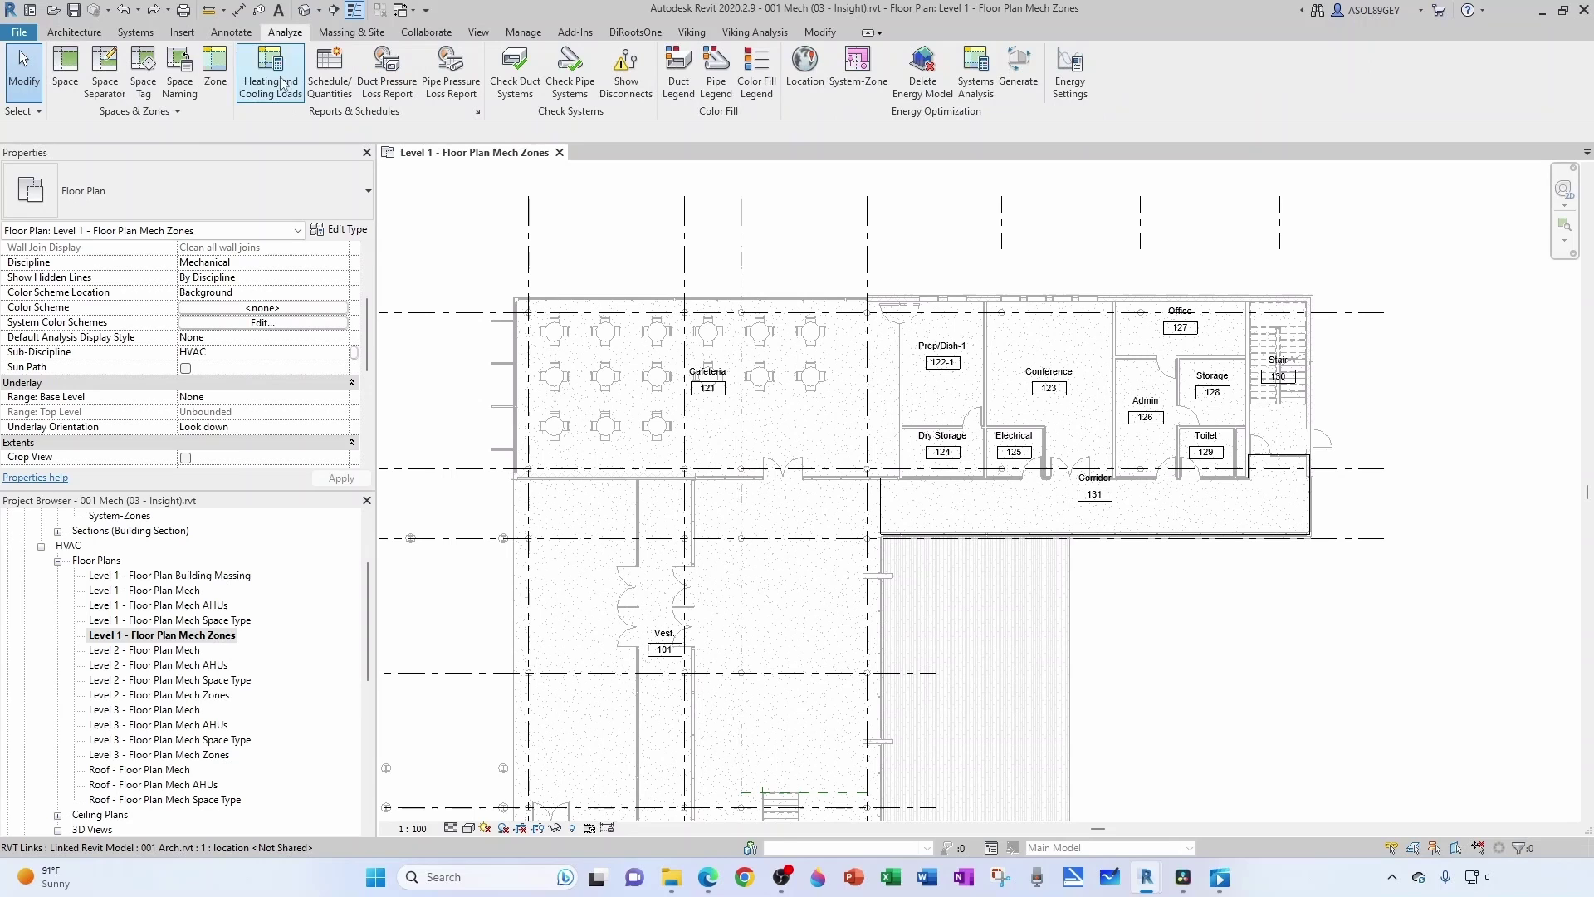
left_click(214, 67)
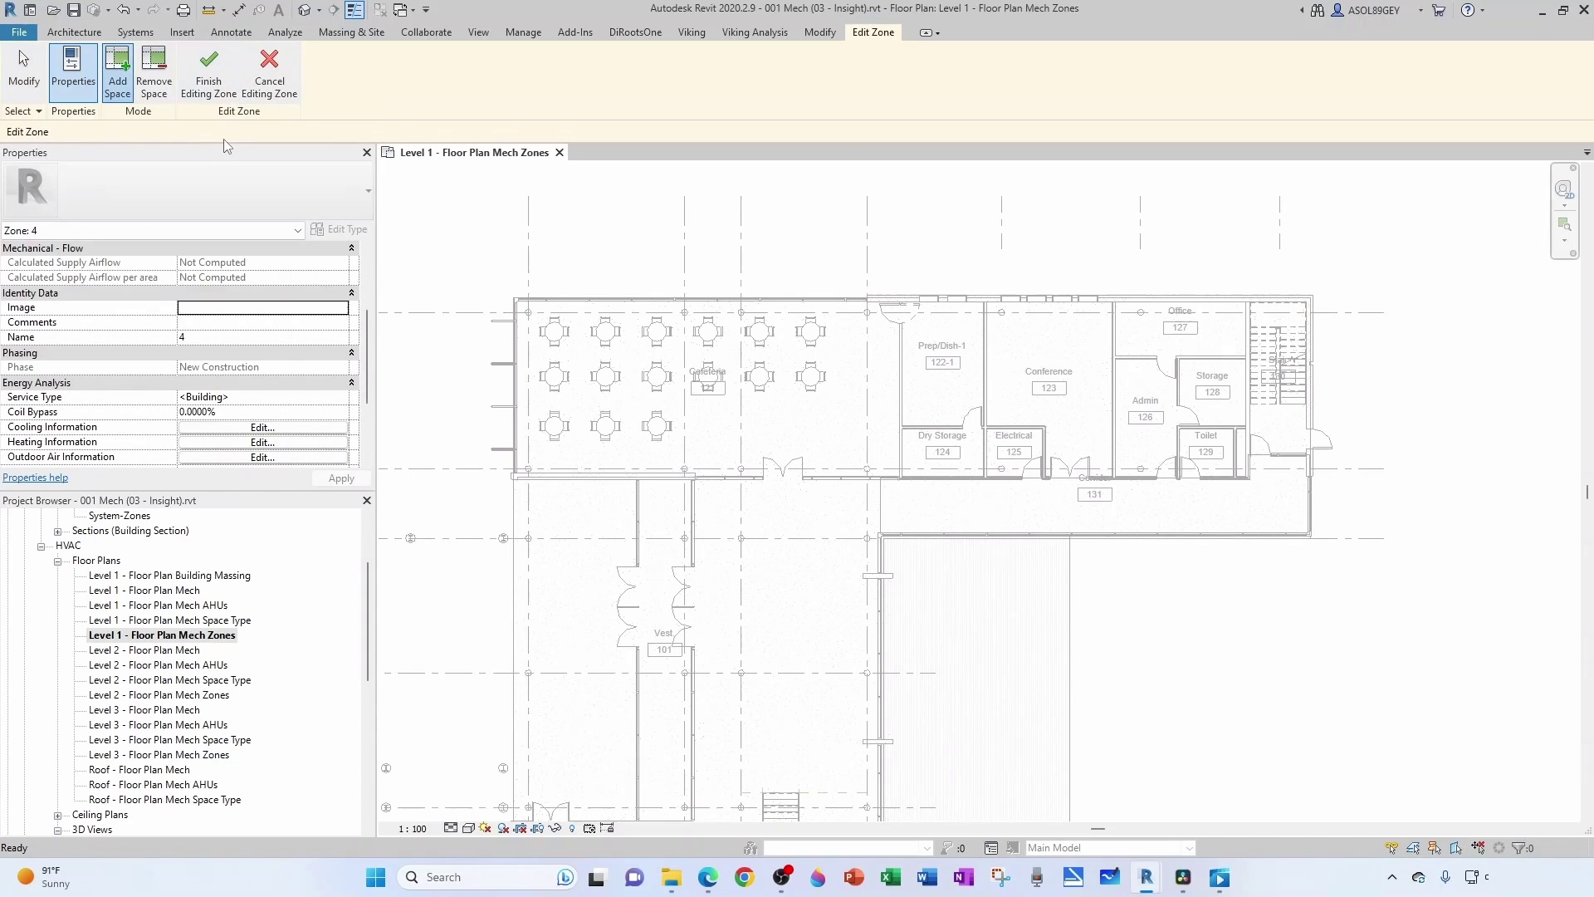
scroll(768, 269, "up", 2)
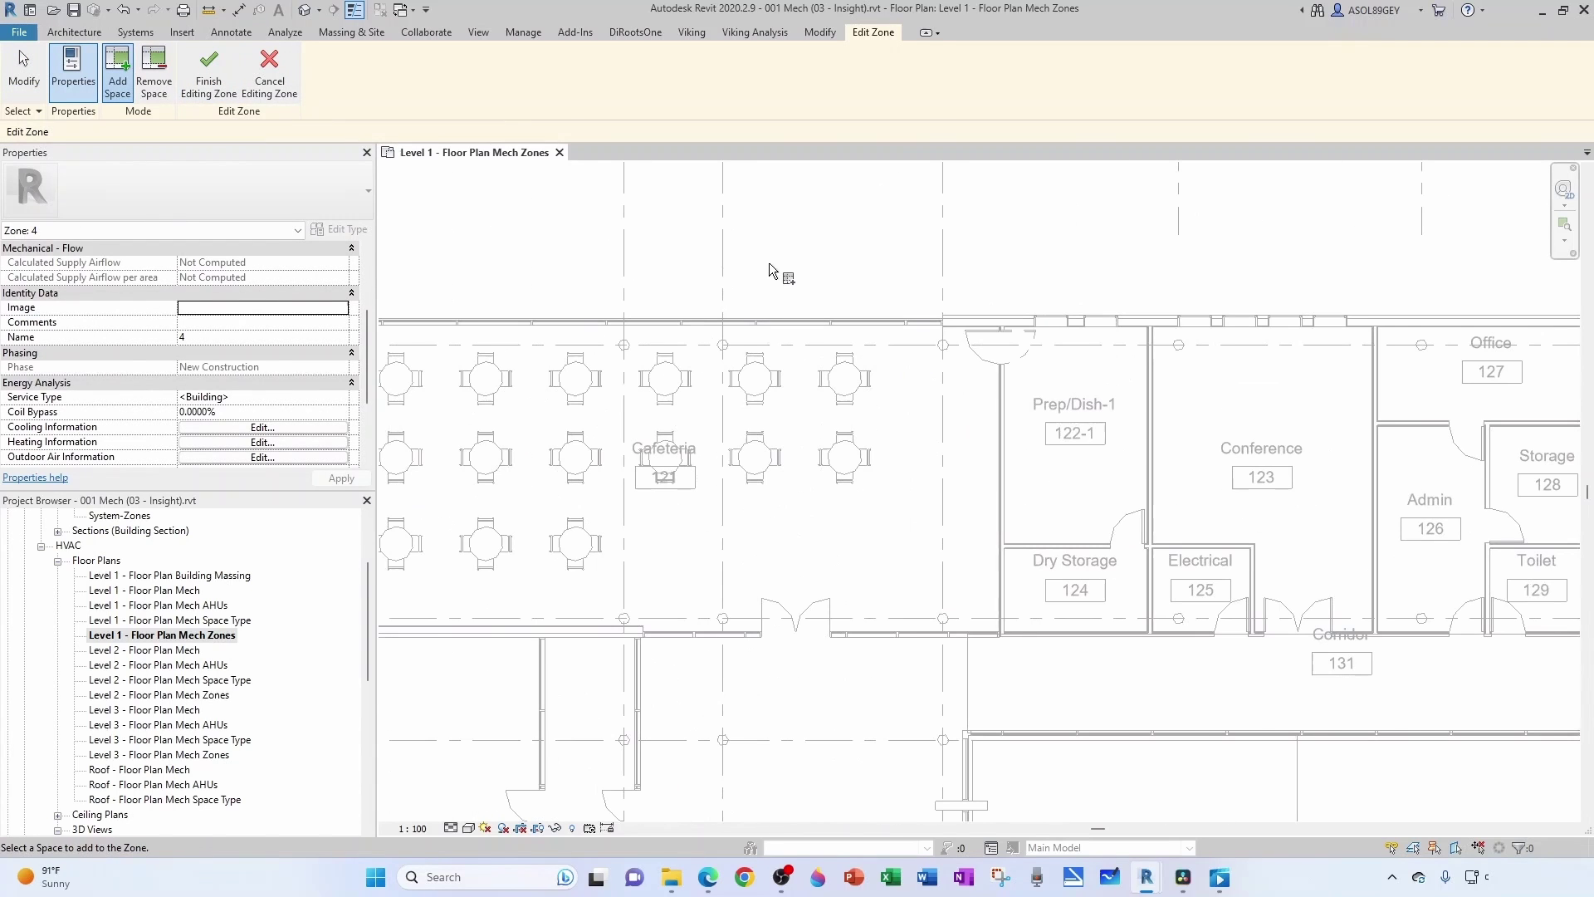
left_click(708, 441)
scroll(115, 356, "down", 3)
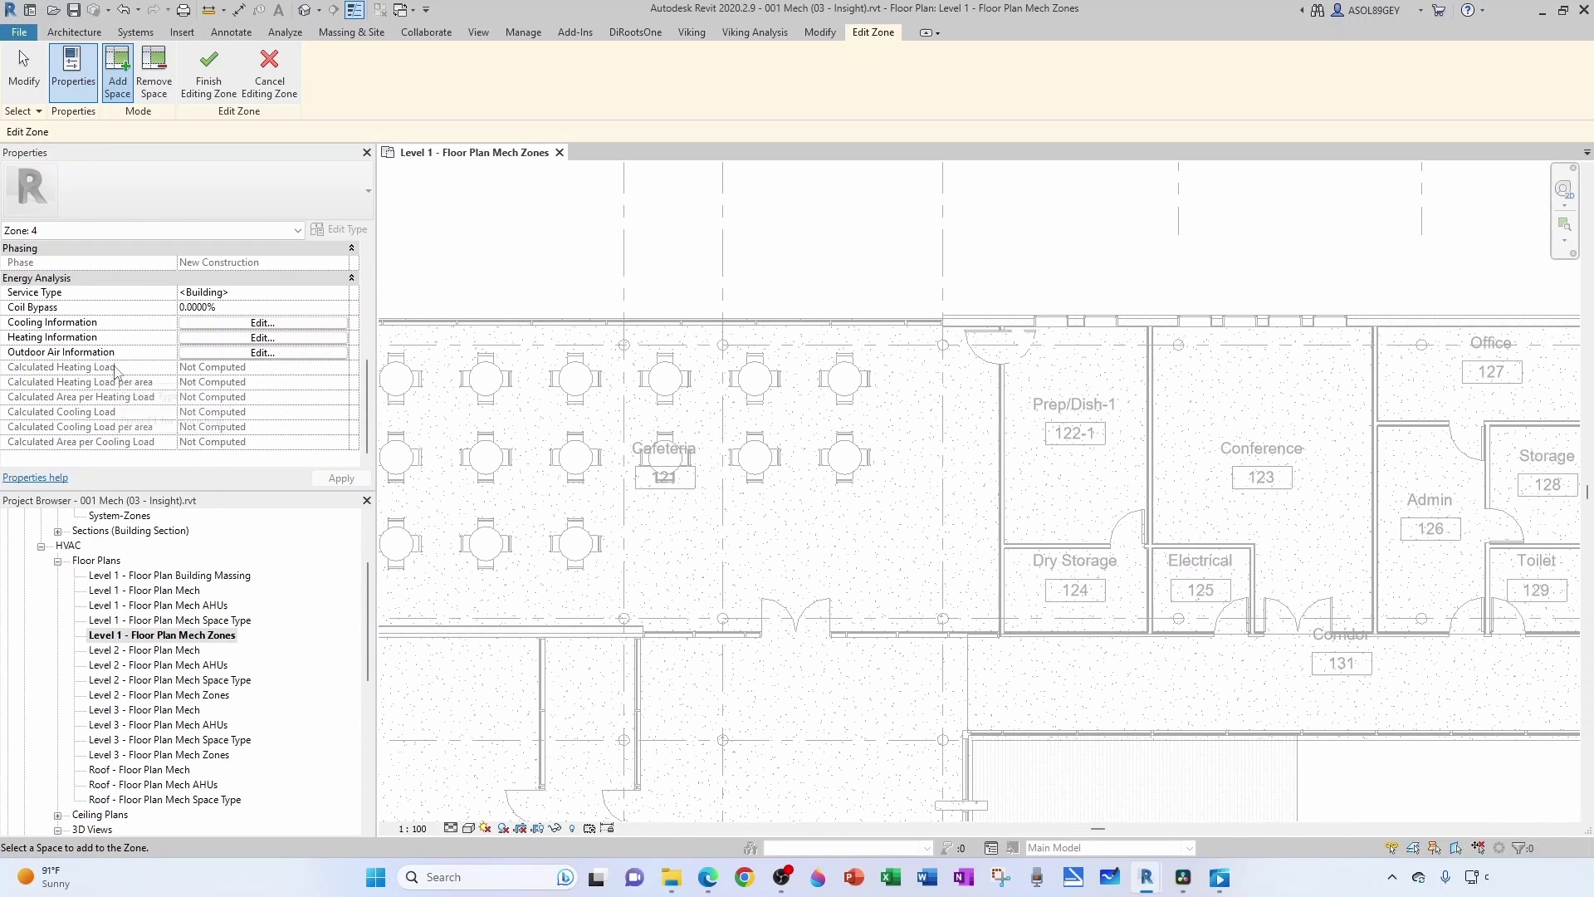
scroll(115, 370, "up", 5)
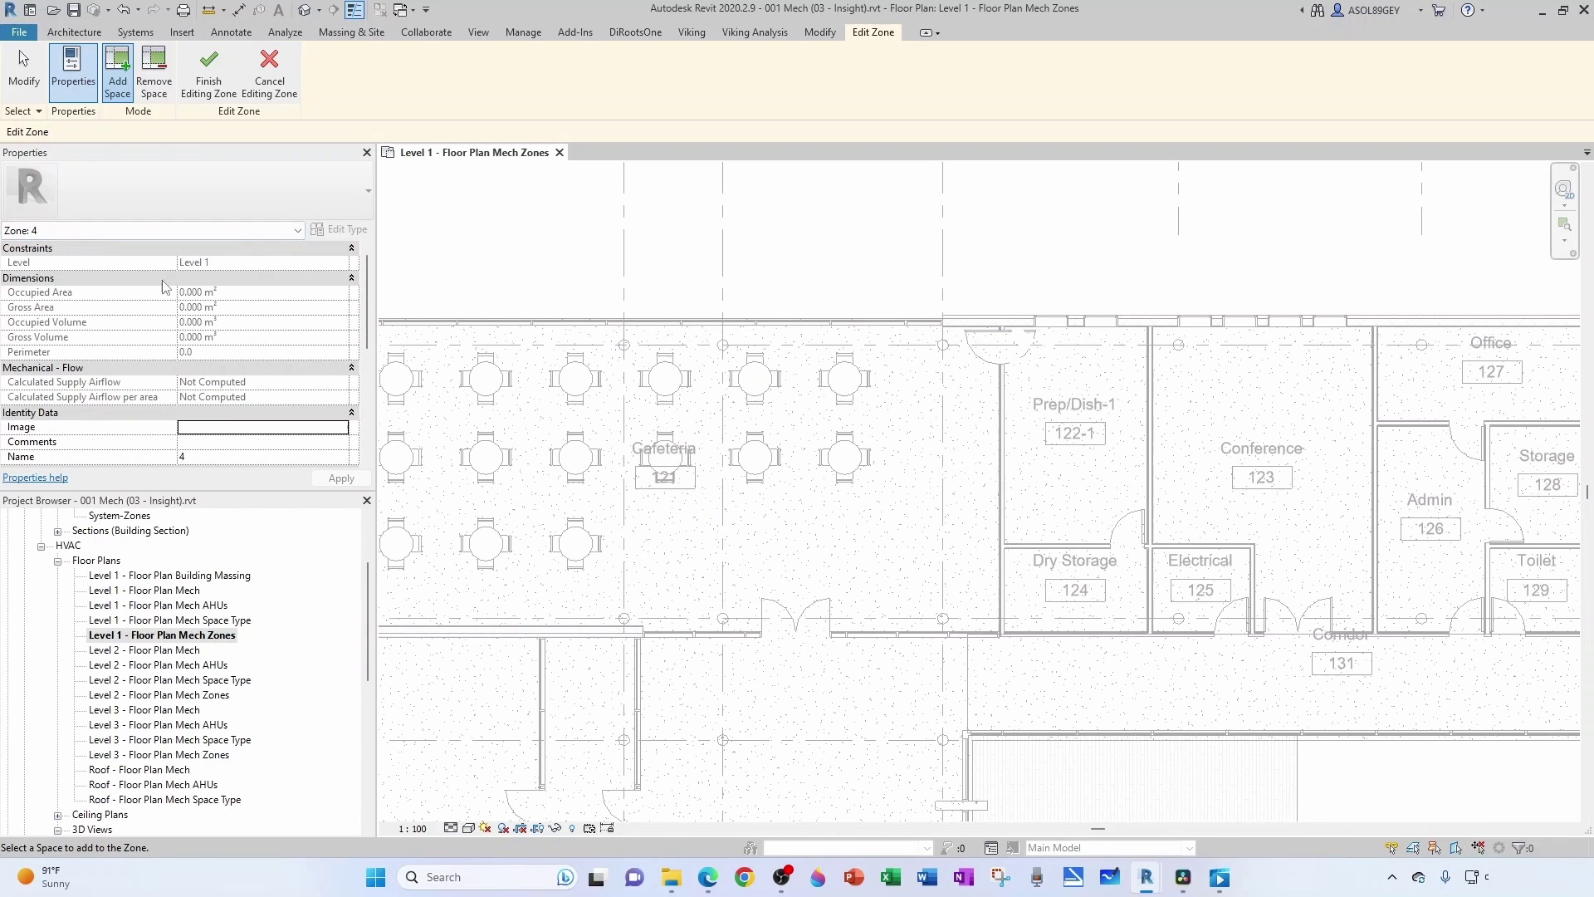
scroll(124, 324, "down", 2)
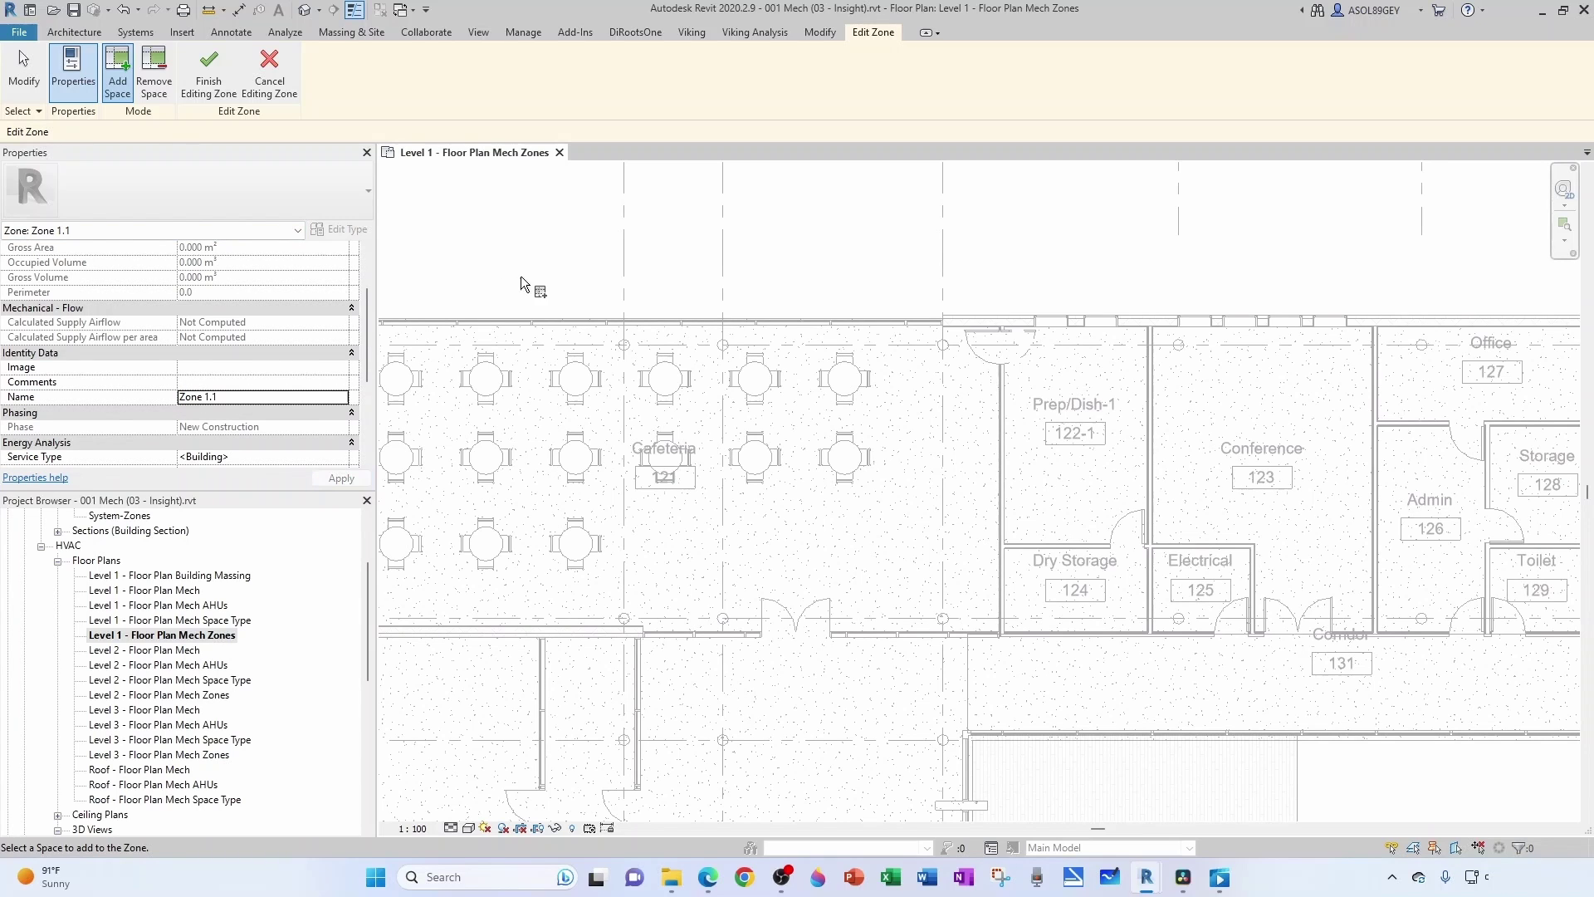
left_click(600, 412)
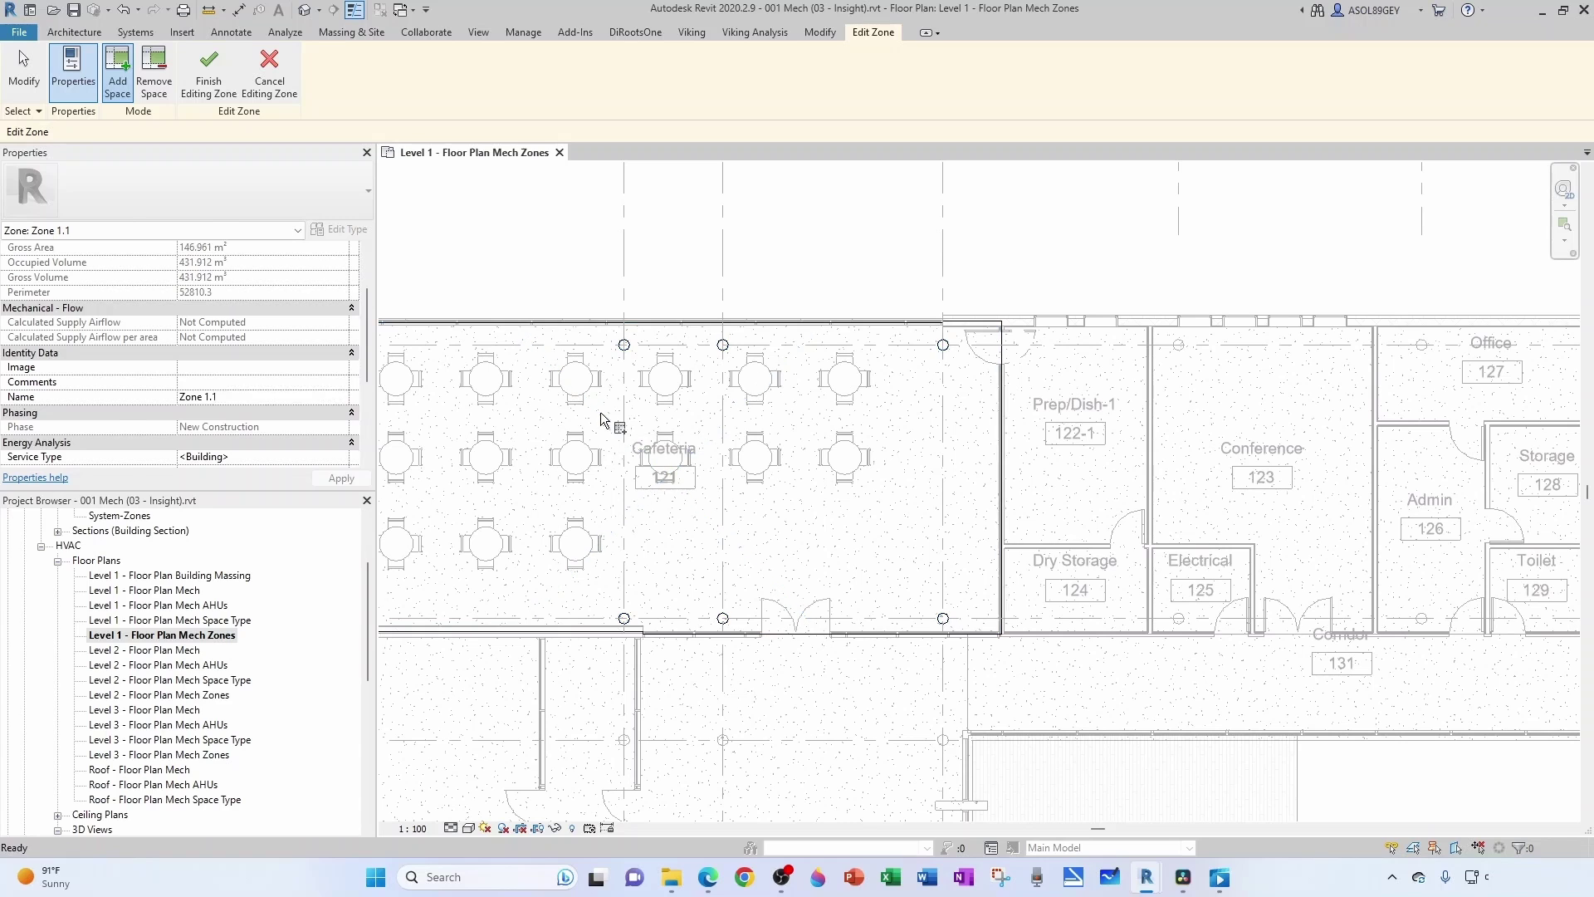
left_click(213, 74)
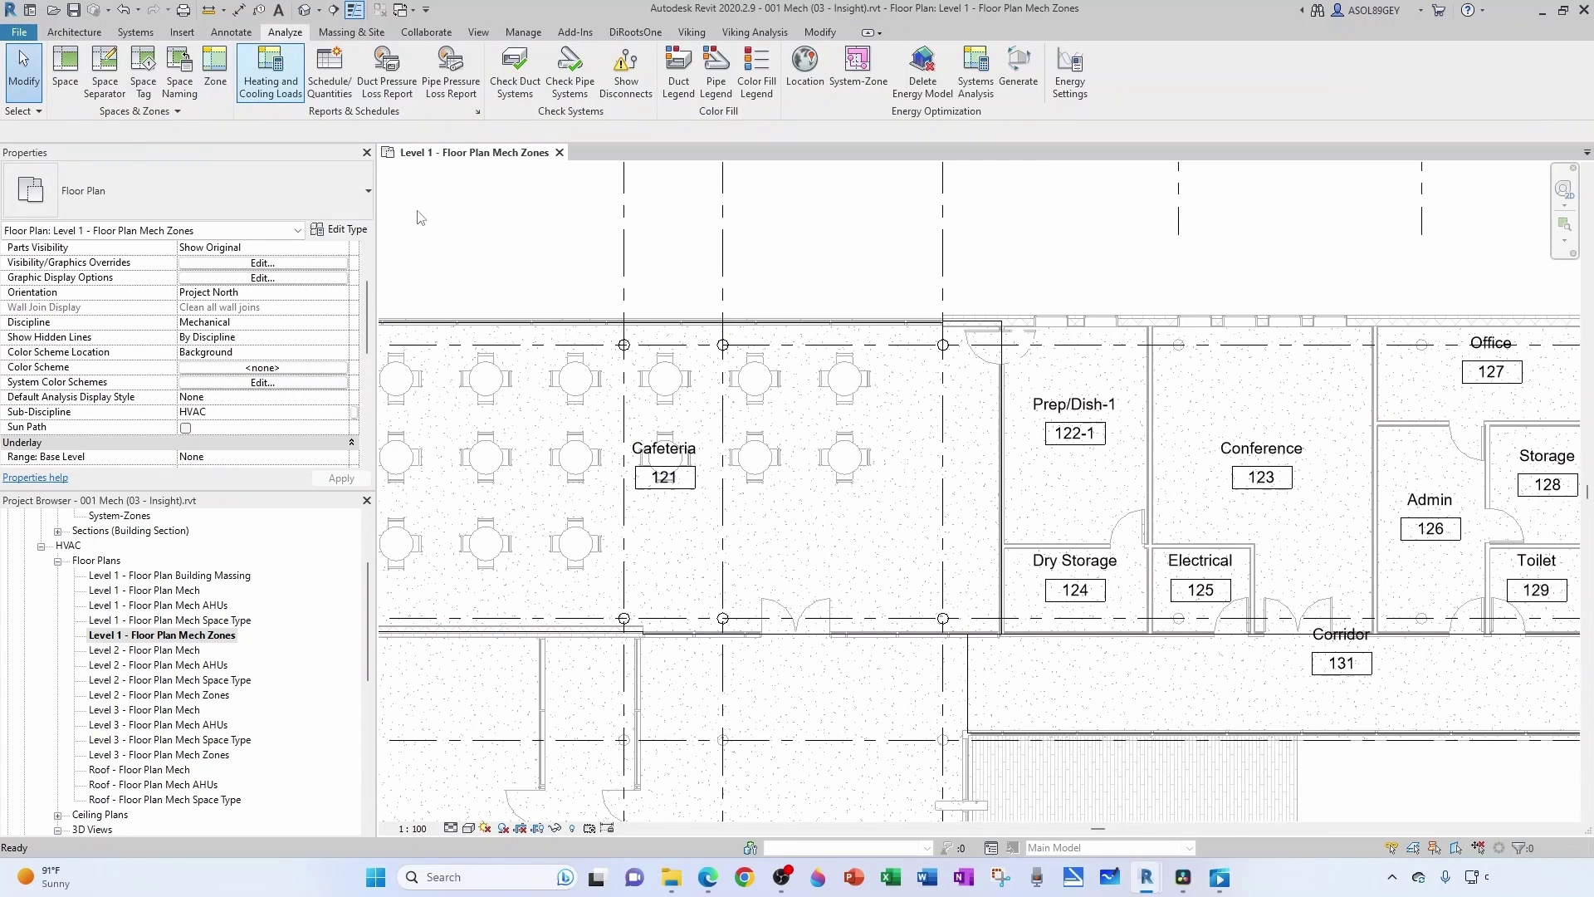
Step: Move the Zone 1.1 grip from the Cafeteria label to outside the building above the room, and check the zone's properties
left_click(674, 488)
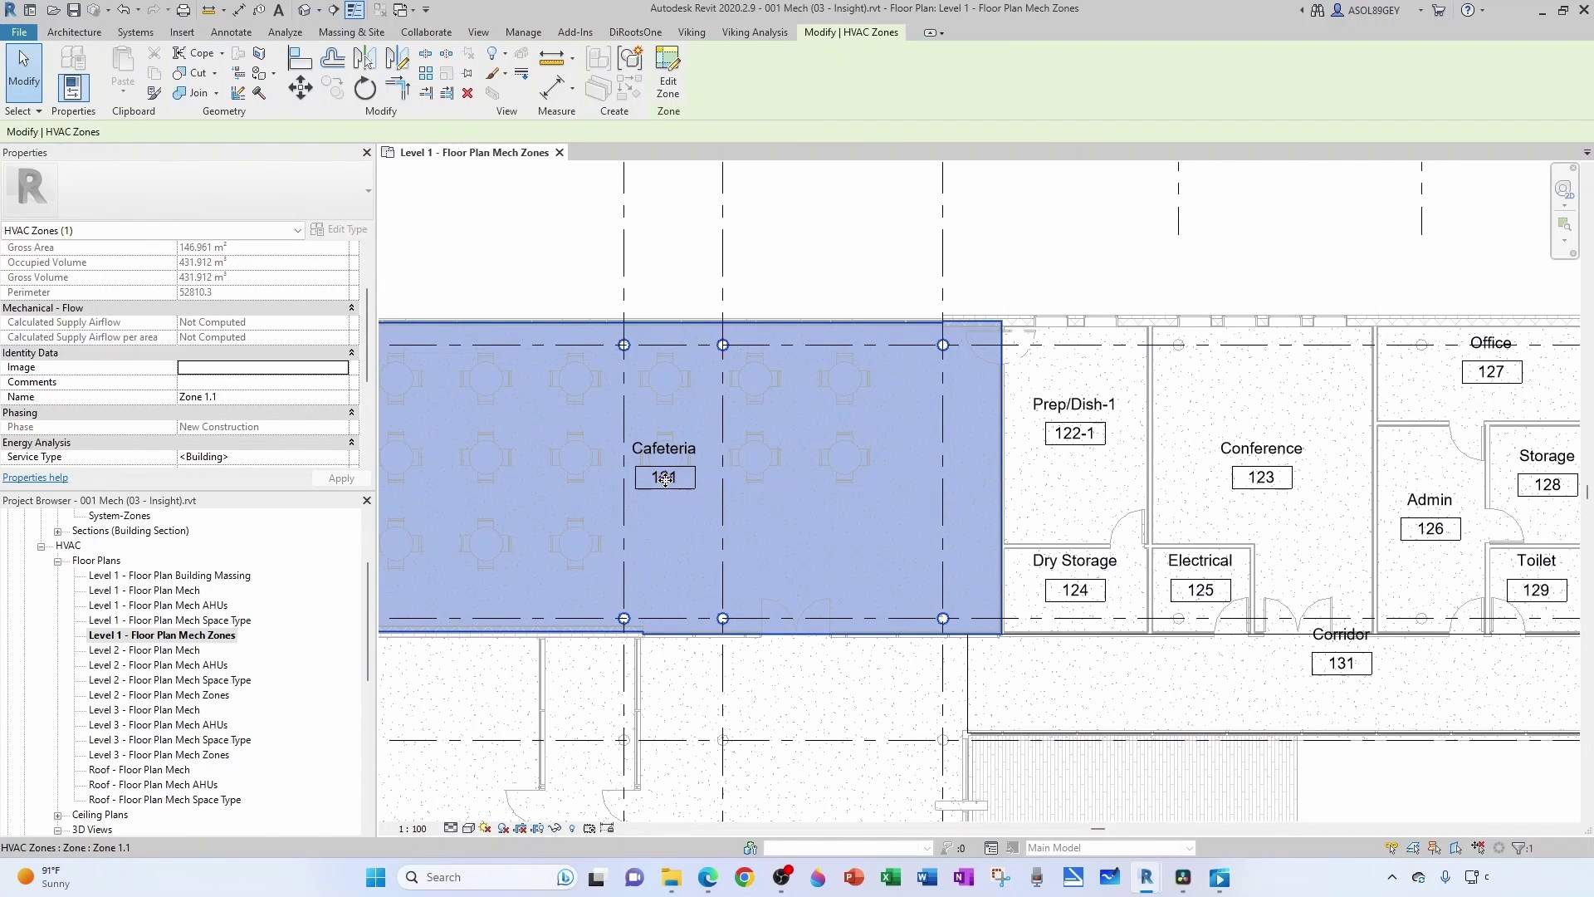
left_click_drag(664, 477, 665, 344)
left_click_drag(668, 233, 670, 219)
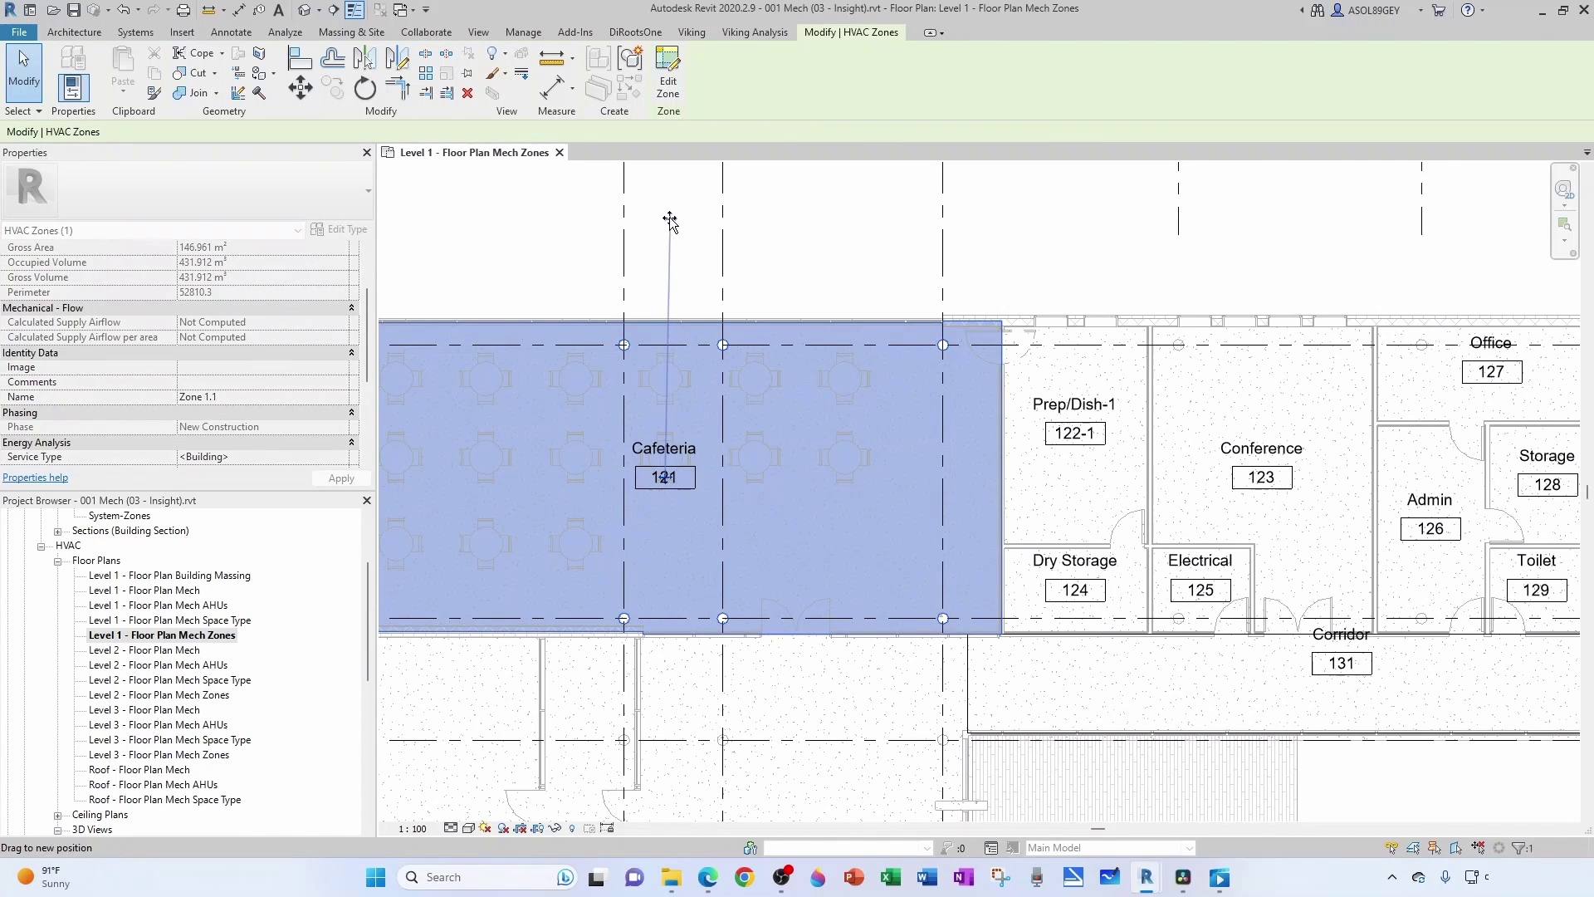
left_click(759, 242)
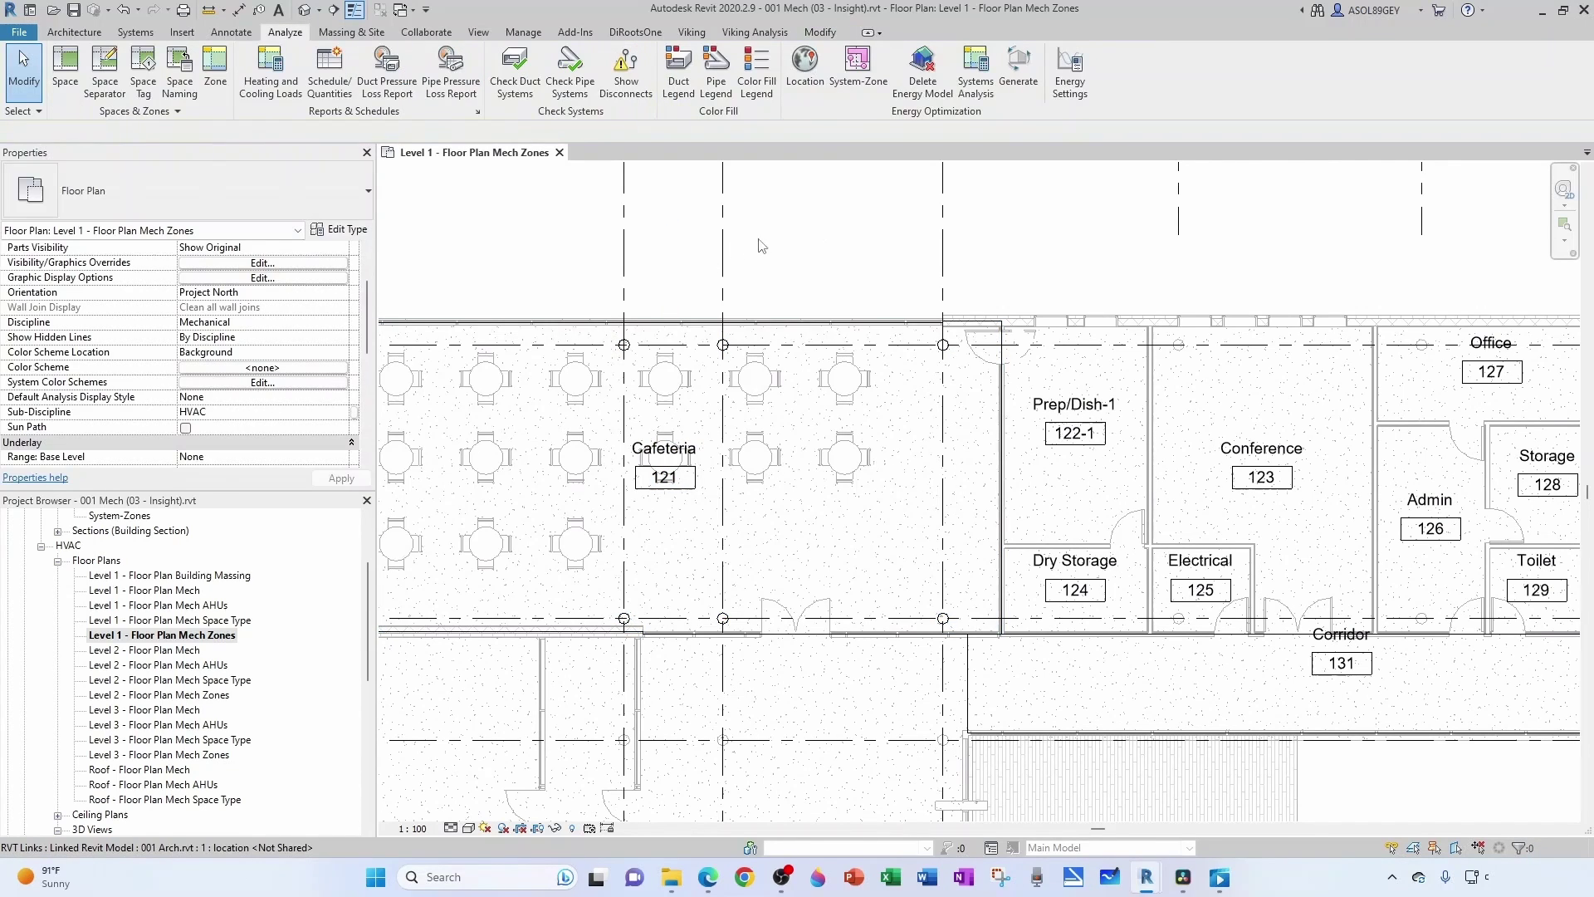
left_click(675, 291)
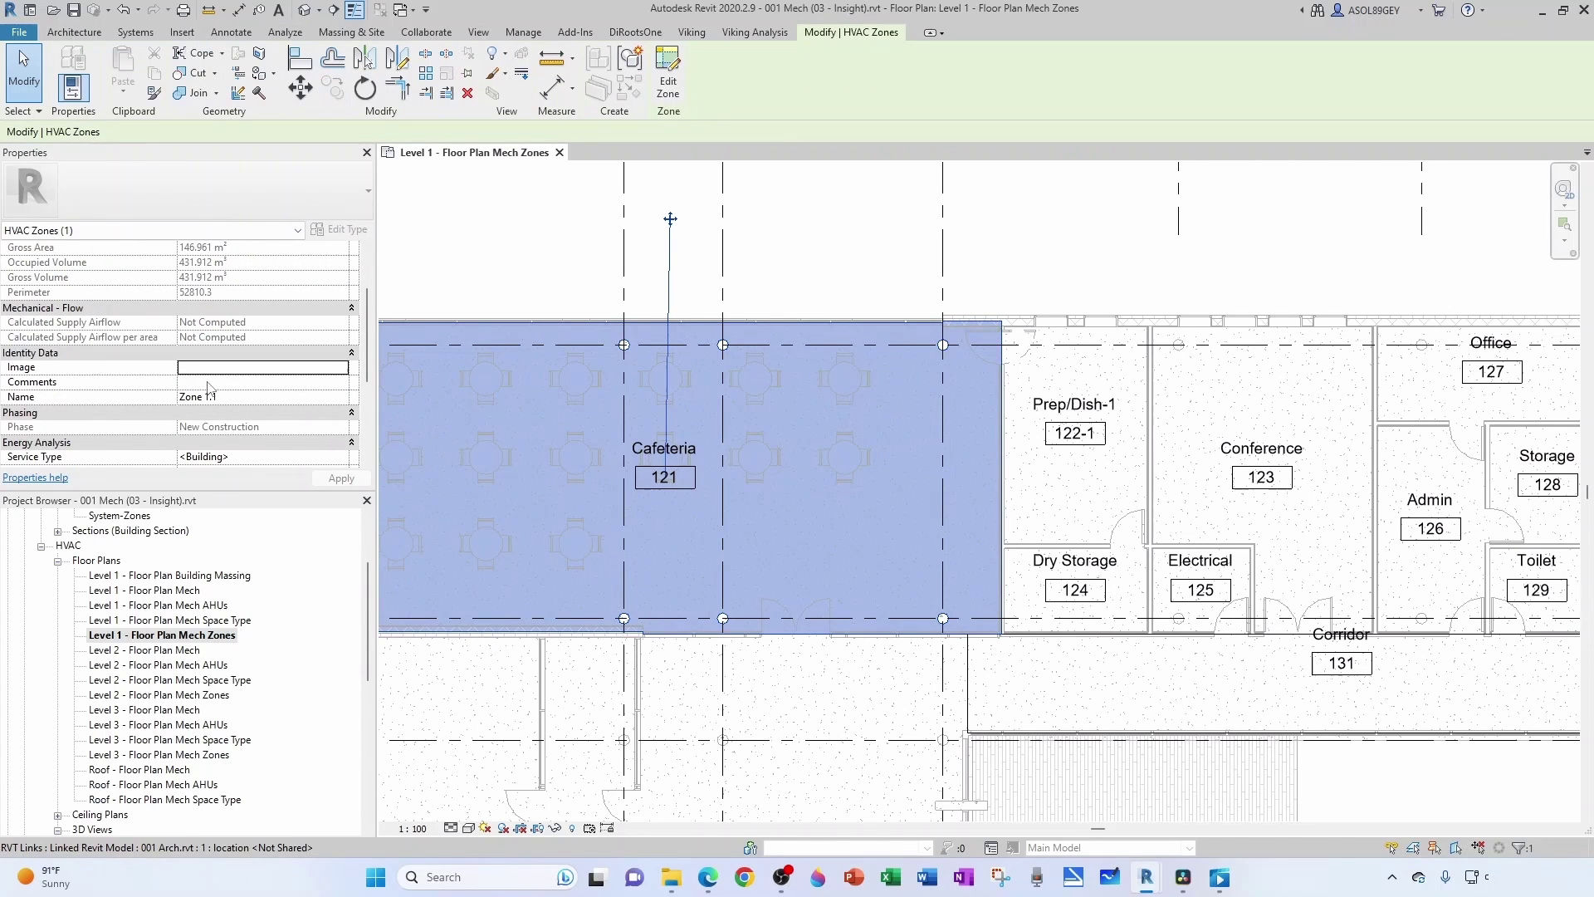
key("Escape")
Step: Create an HVAC zone named Zone 1.2 on Level 1 that contains the Prep/Dish-1 122-1 and Dry Storage 124 spaces
scroll(738, 316, "down", 2)
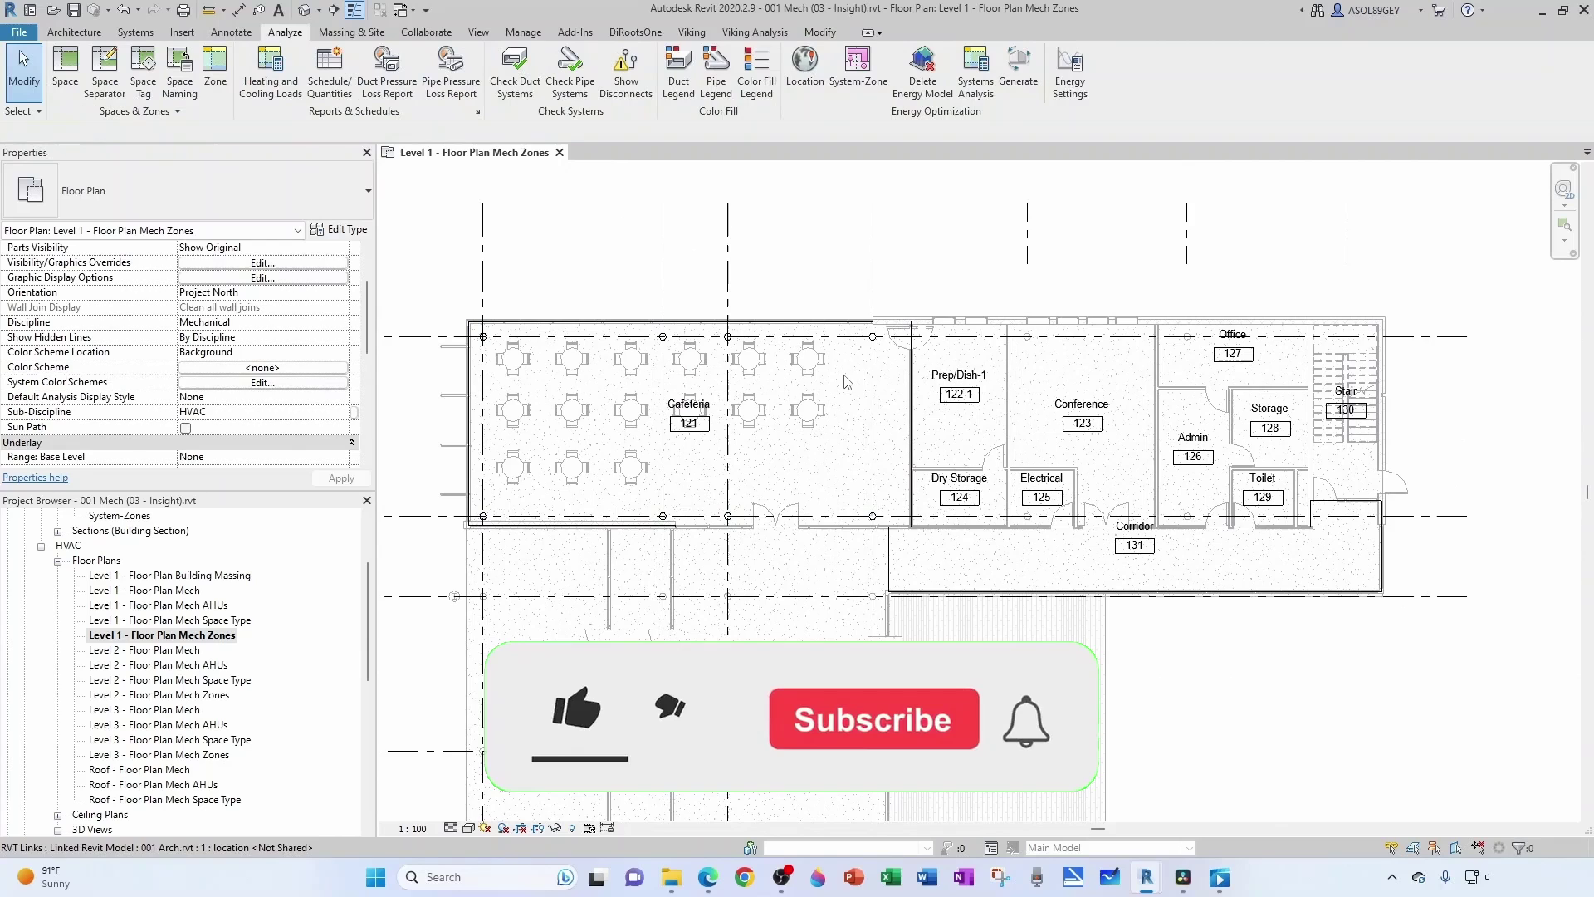
middle_click_drag(833, 390, 642, 407)
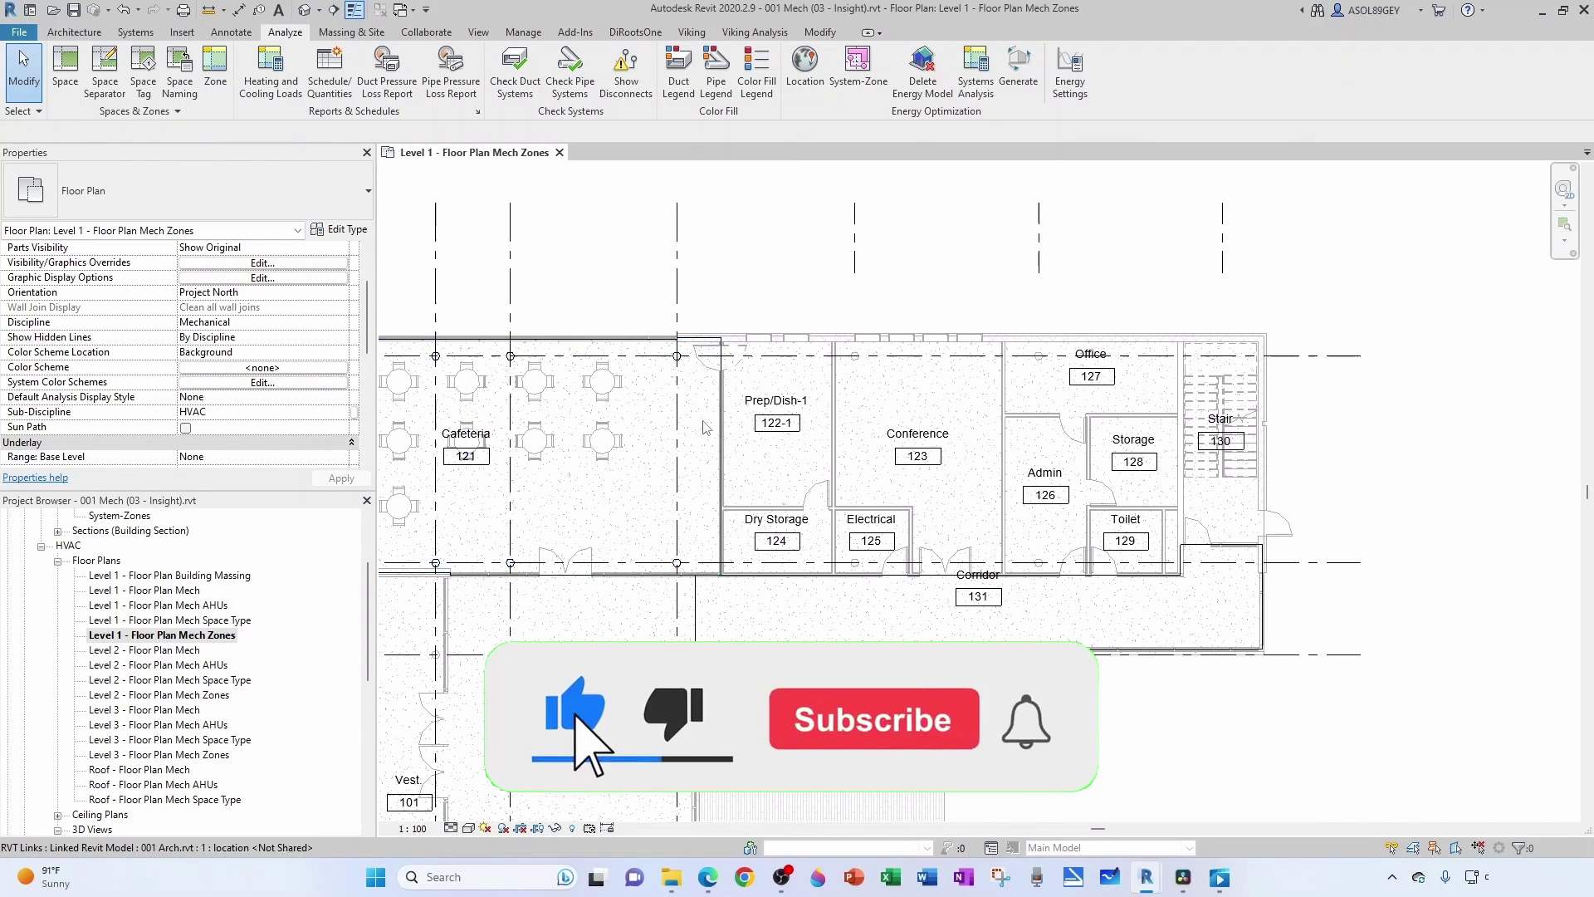
scroll(704, 440, "up", 2)
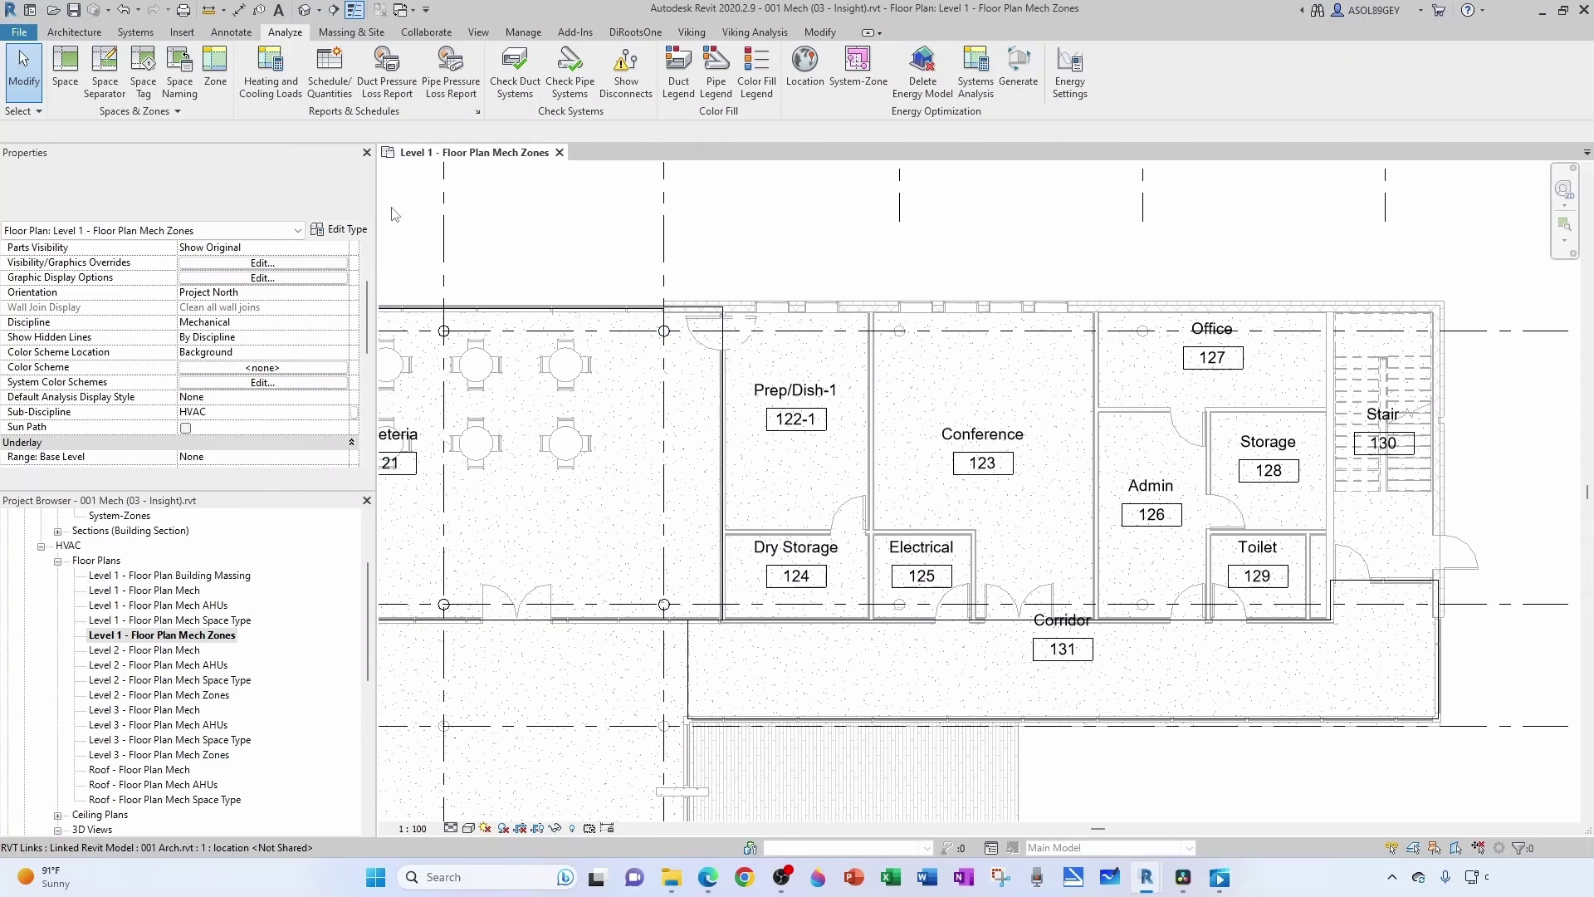
left_click(226, 87)
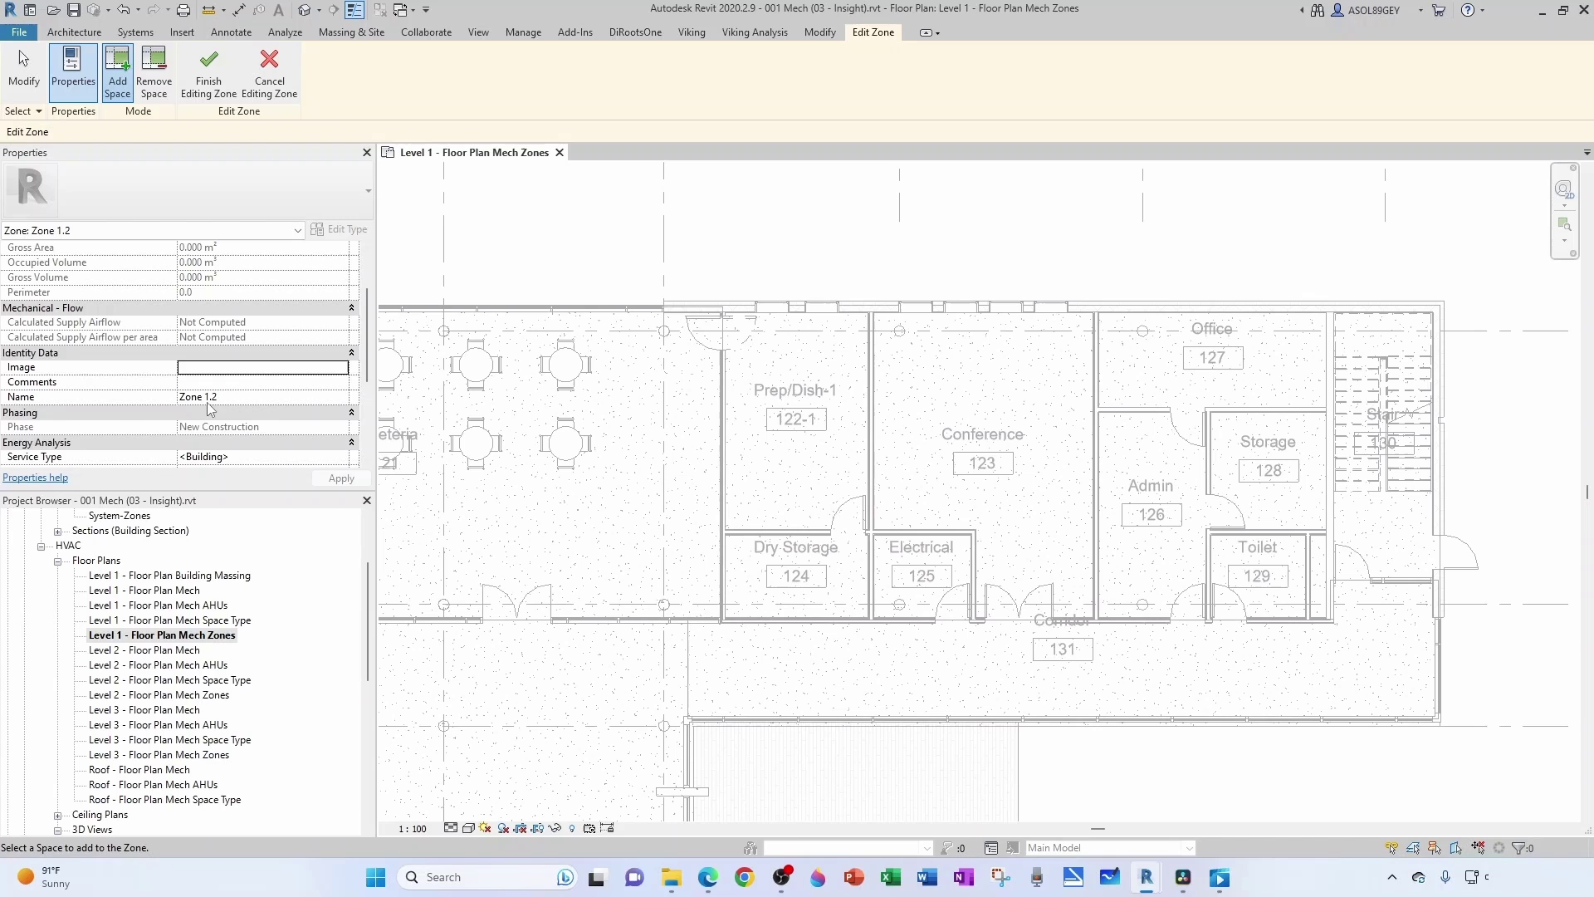
left_click(750, 461)
scroll(759, 565, "up", 2)
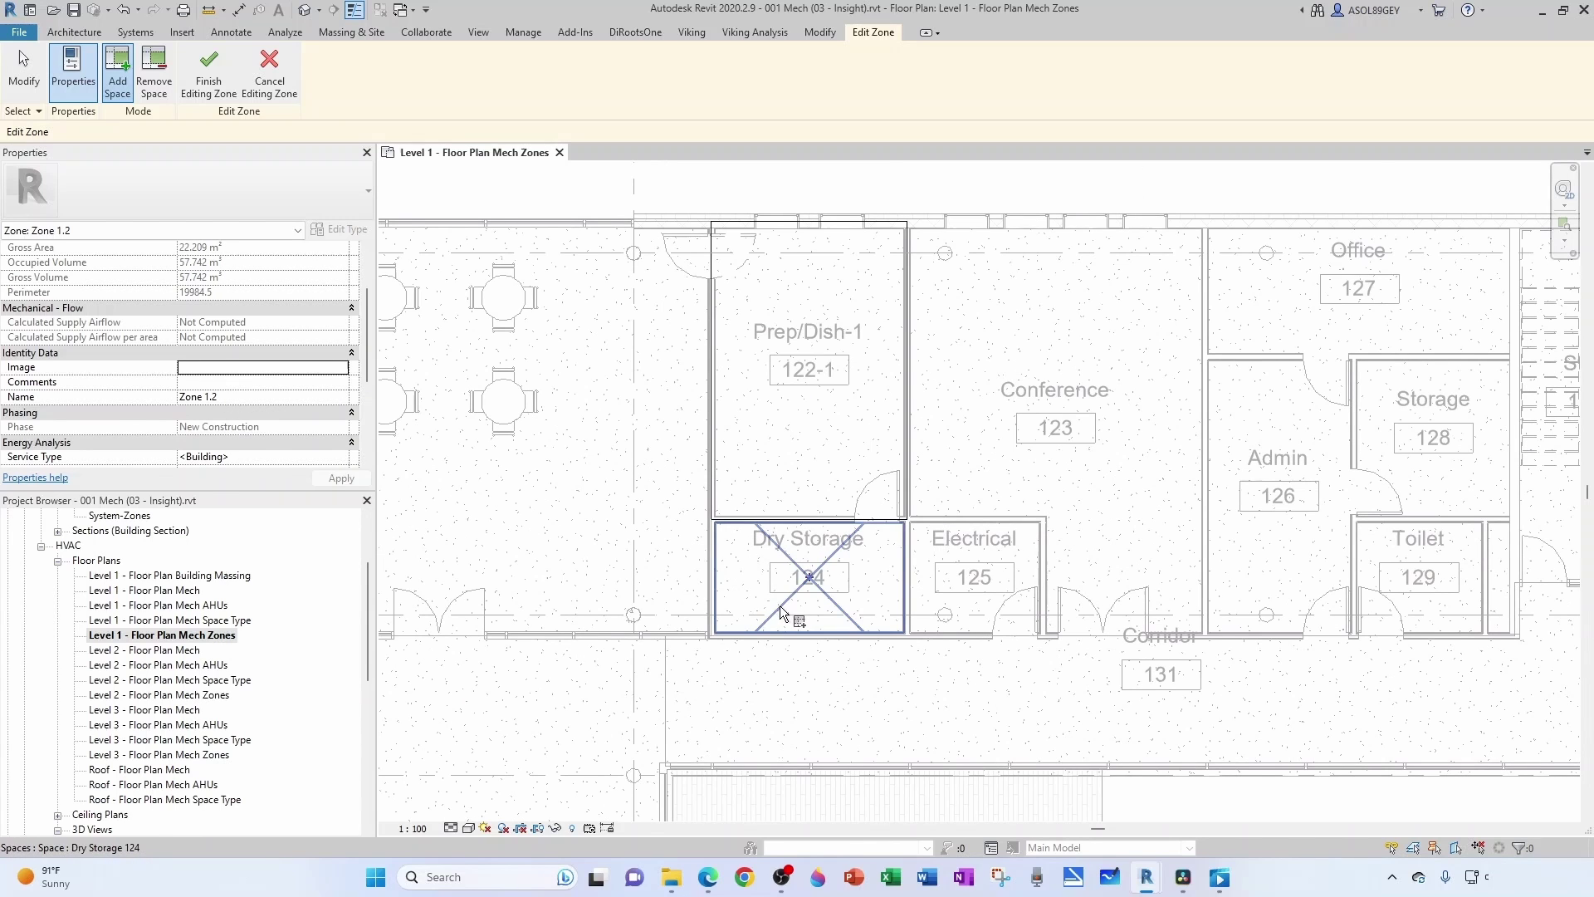
left_click(208, 70)
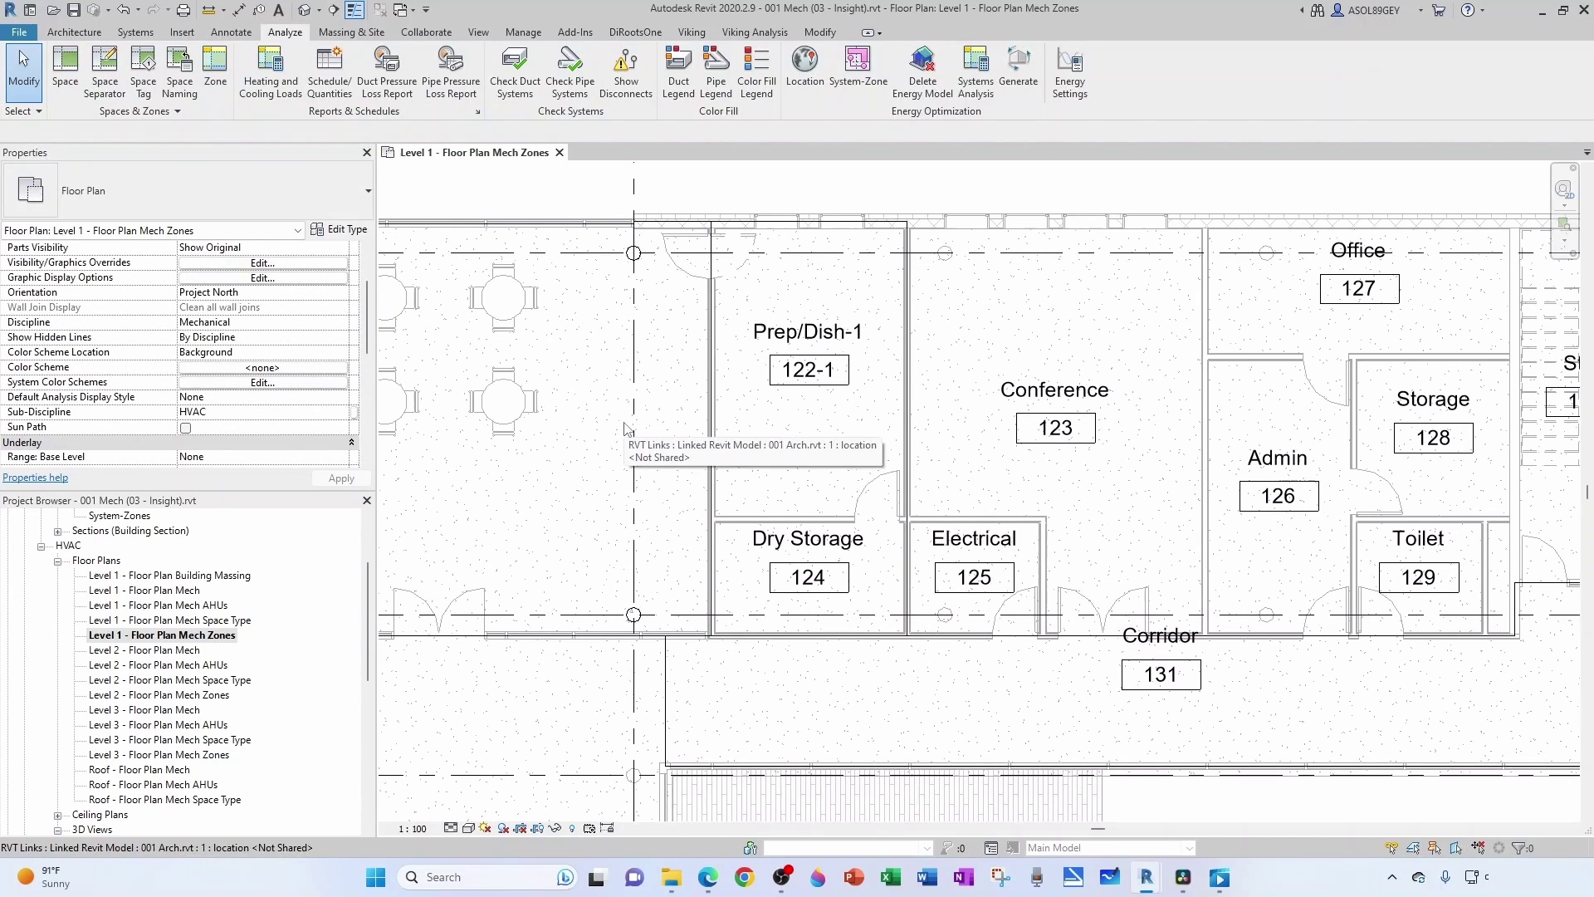
Step: Move the Zone 1.2 grip from between its two space labels to outside the building above Prep/Dish-1
scroll(625, 427, "down", 2)
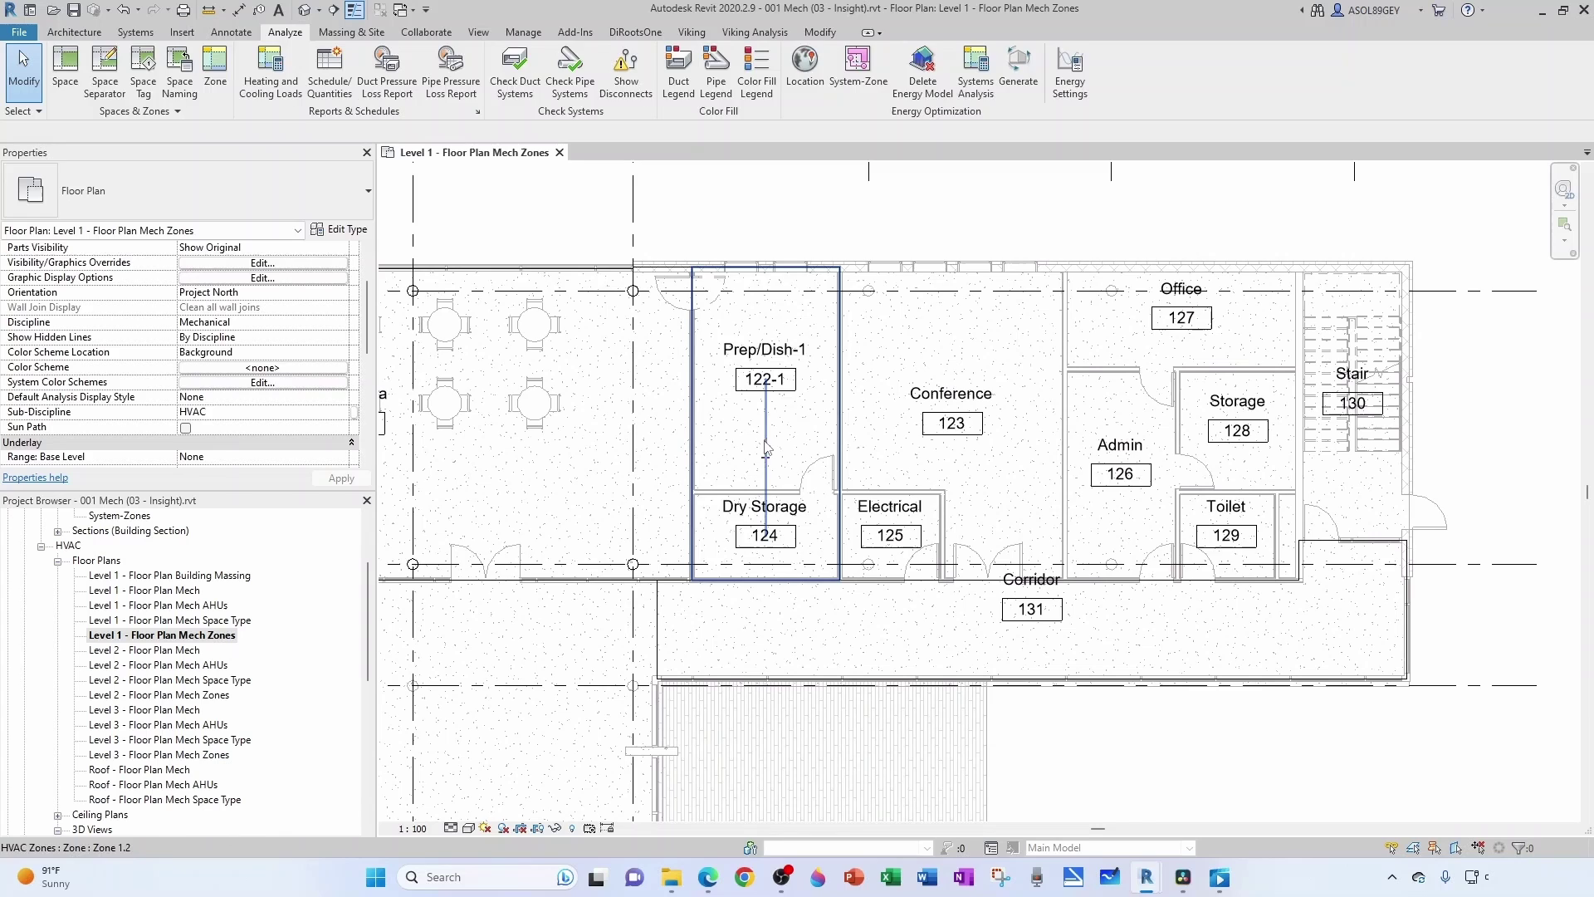
left_click(768, 444)
scroll(775, 448, "up", 1)
left_click_drag(764, 458, 798, 176)
middle_click_drag(814, 216, 807, 453)
scroll(805, 457, "up", 1)
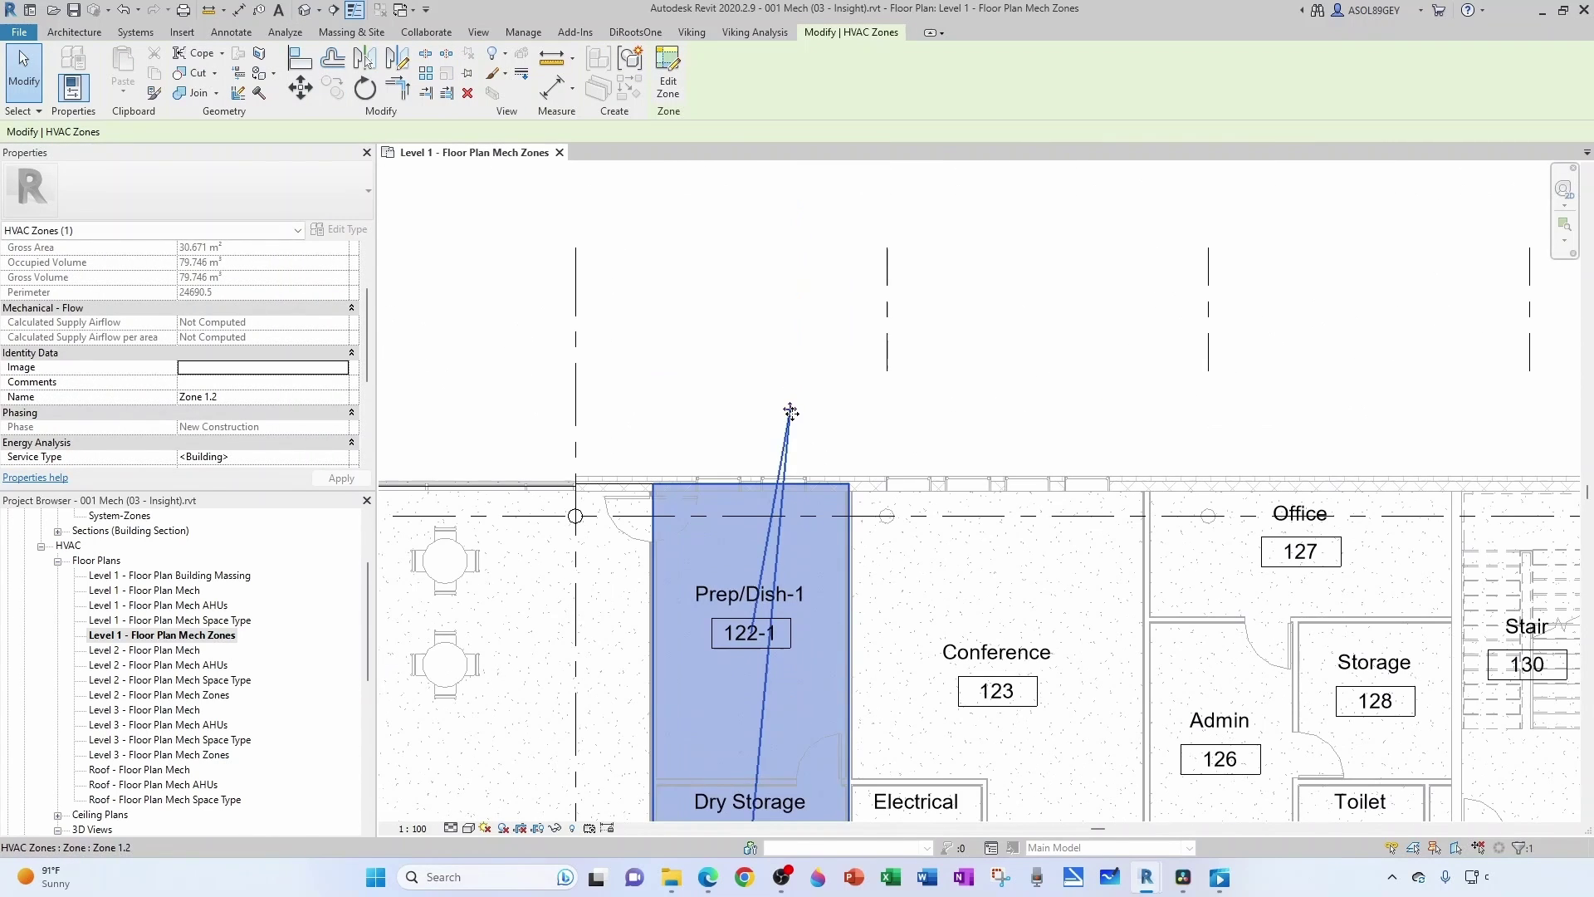
left_click_drag(789, 409, 810, 341)
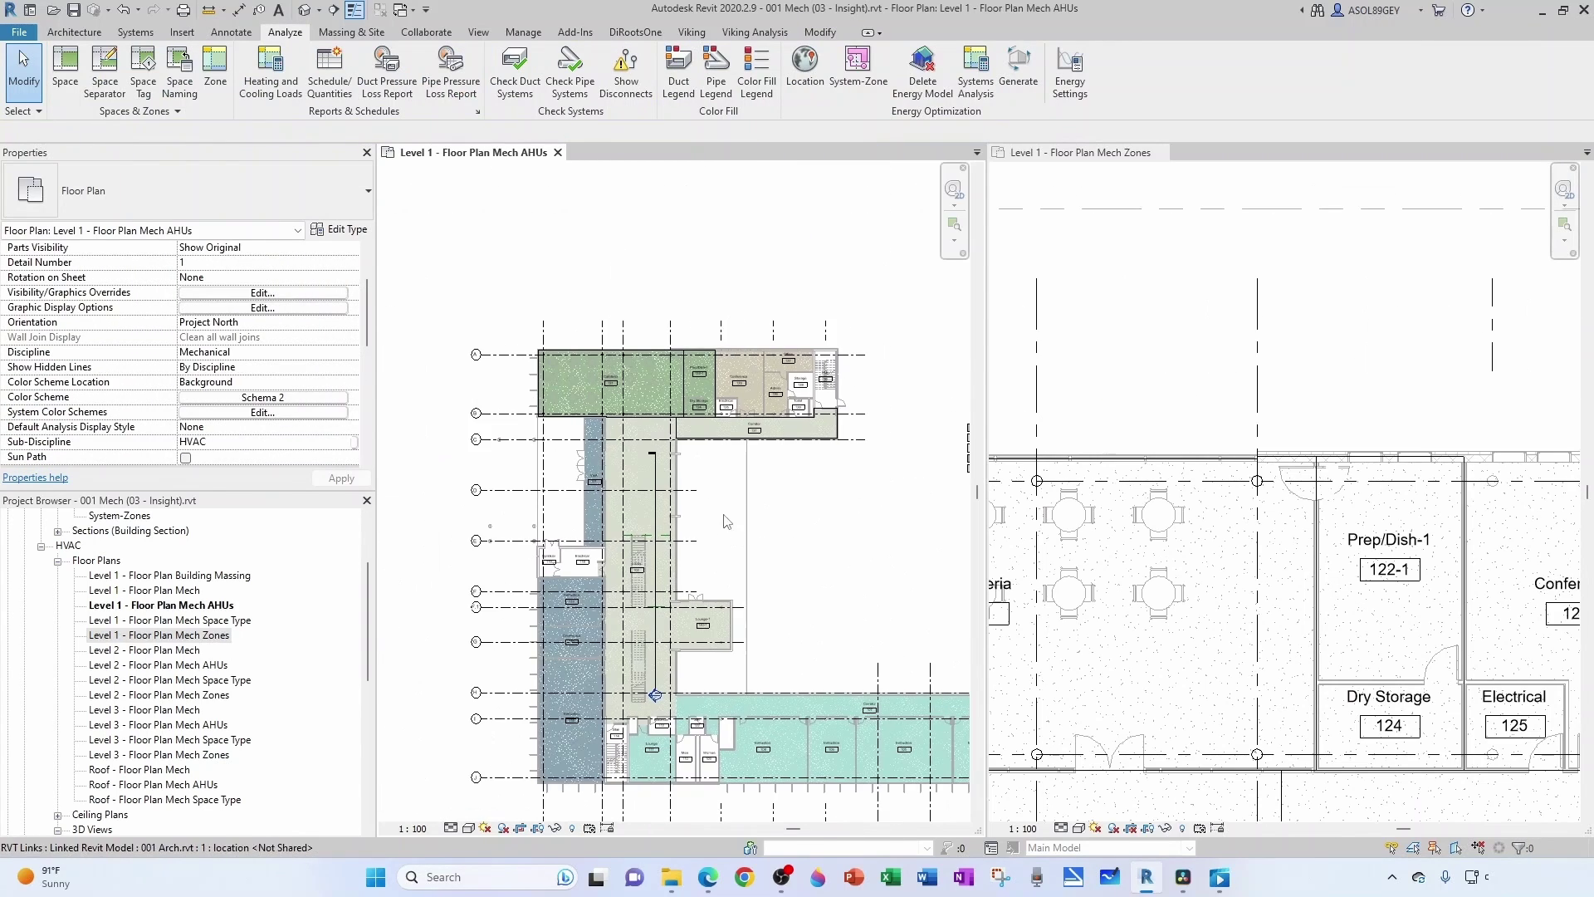
Step: Compare the Level 1 Mech AHUs plan and its colour legend with the Conference, Admin and Office spaces on the Mech Zones plan
middle_click_drag(838, 569, 783, 517)
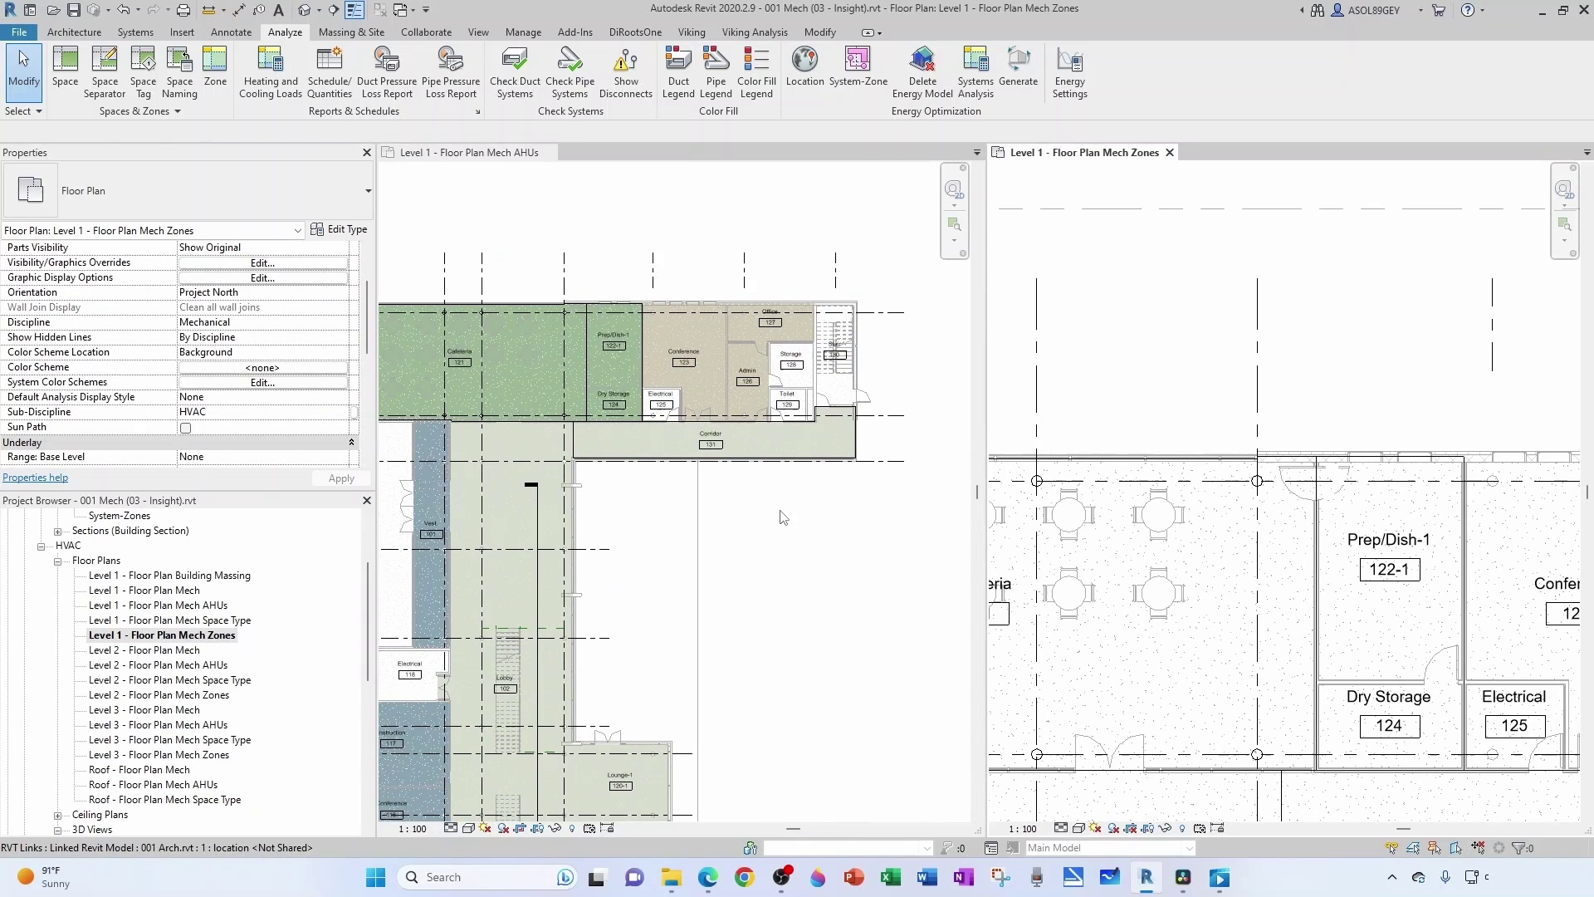
left_click(1173, 403)
scroll(1160, 385, "down", 3)
key("Escape")
scroll(1263, 480, "up", 2)
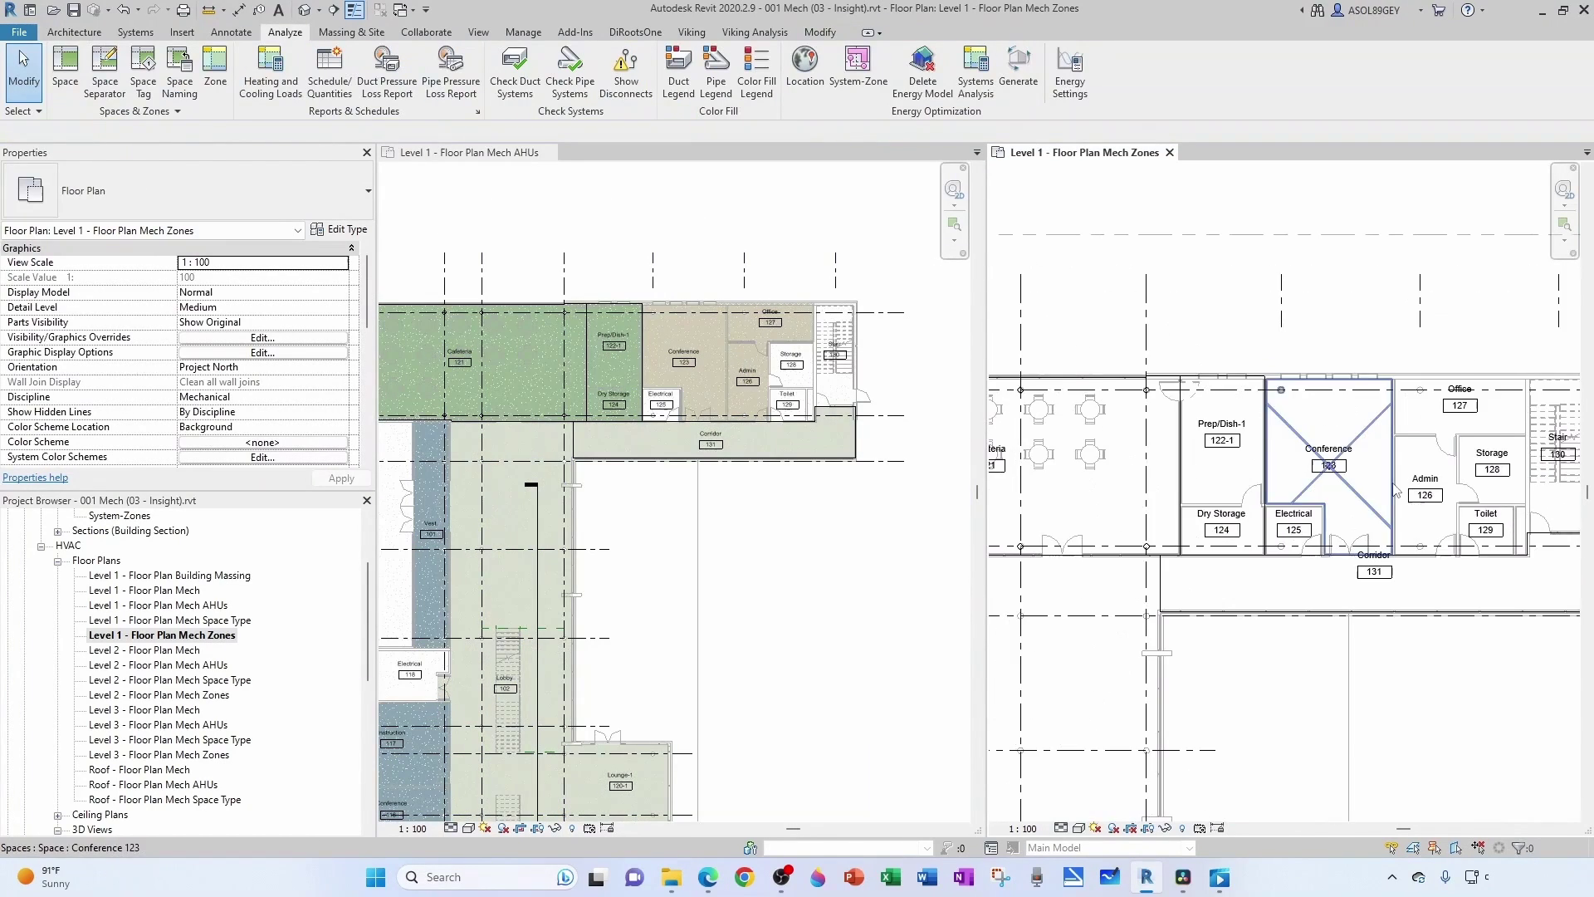
scroll(1398, 490, "up", 4)
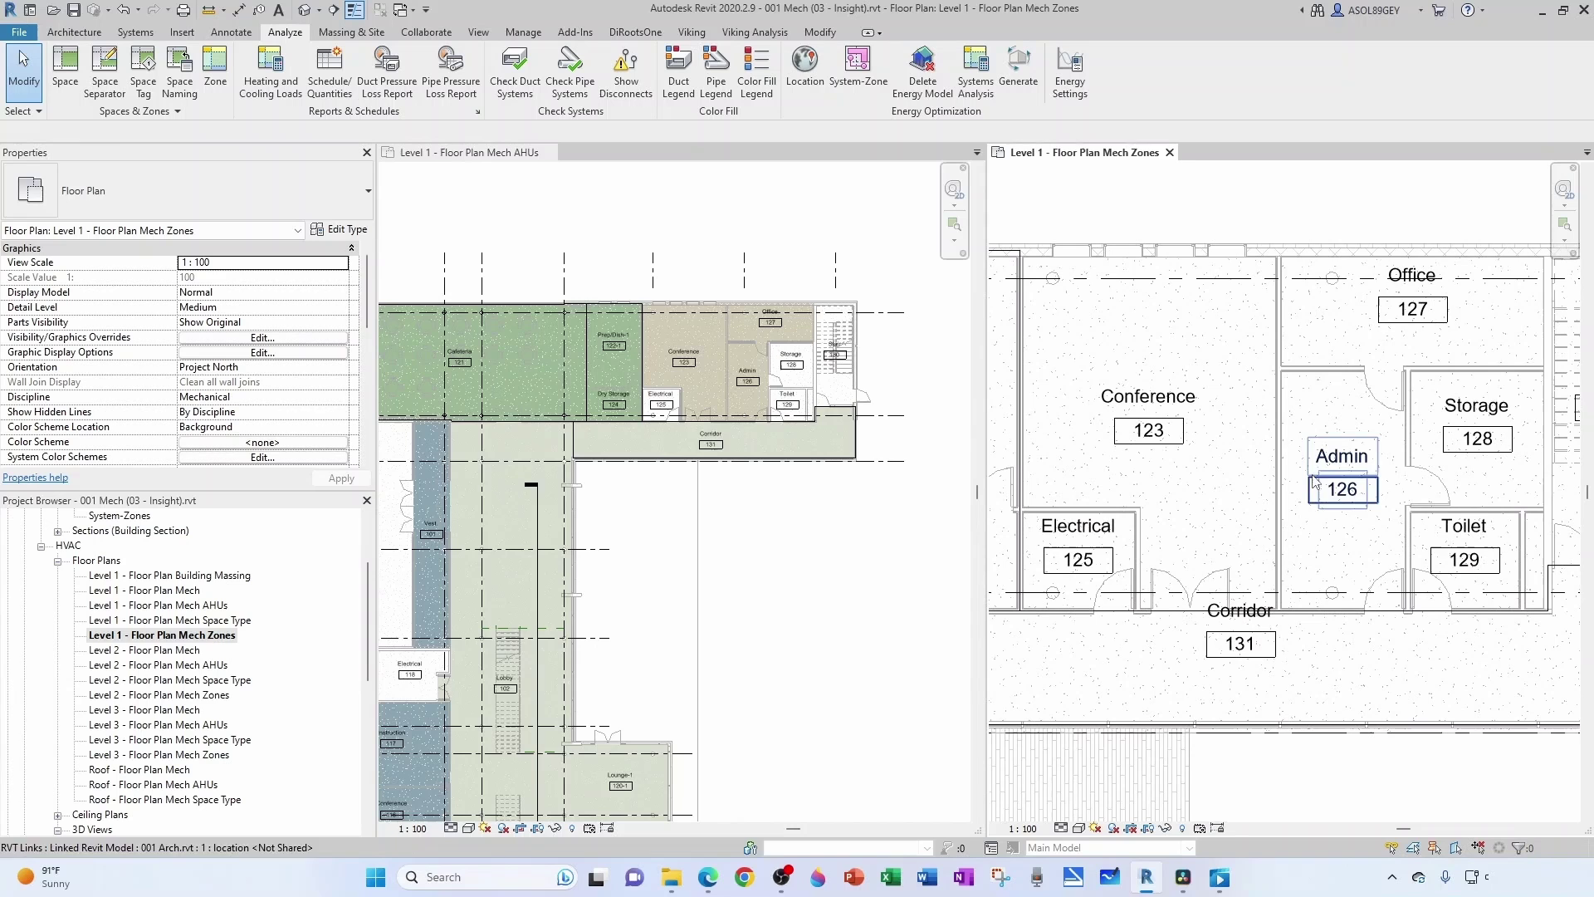
scroll(866, 509, "down", 5)
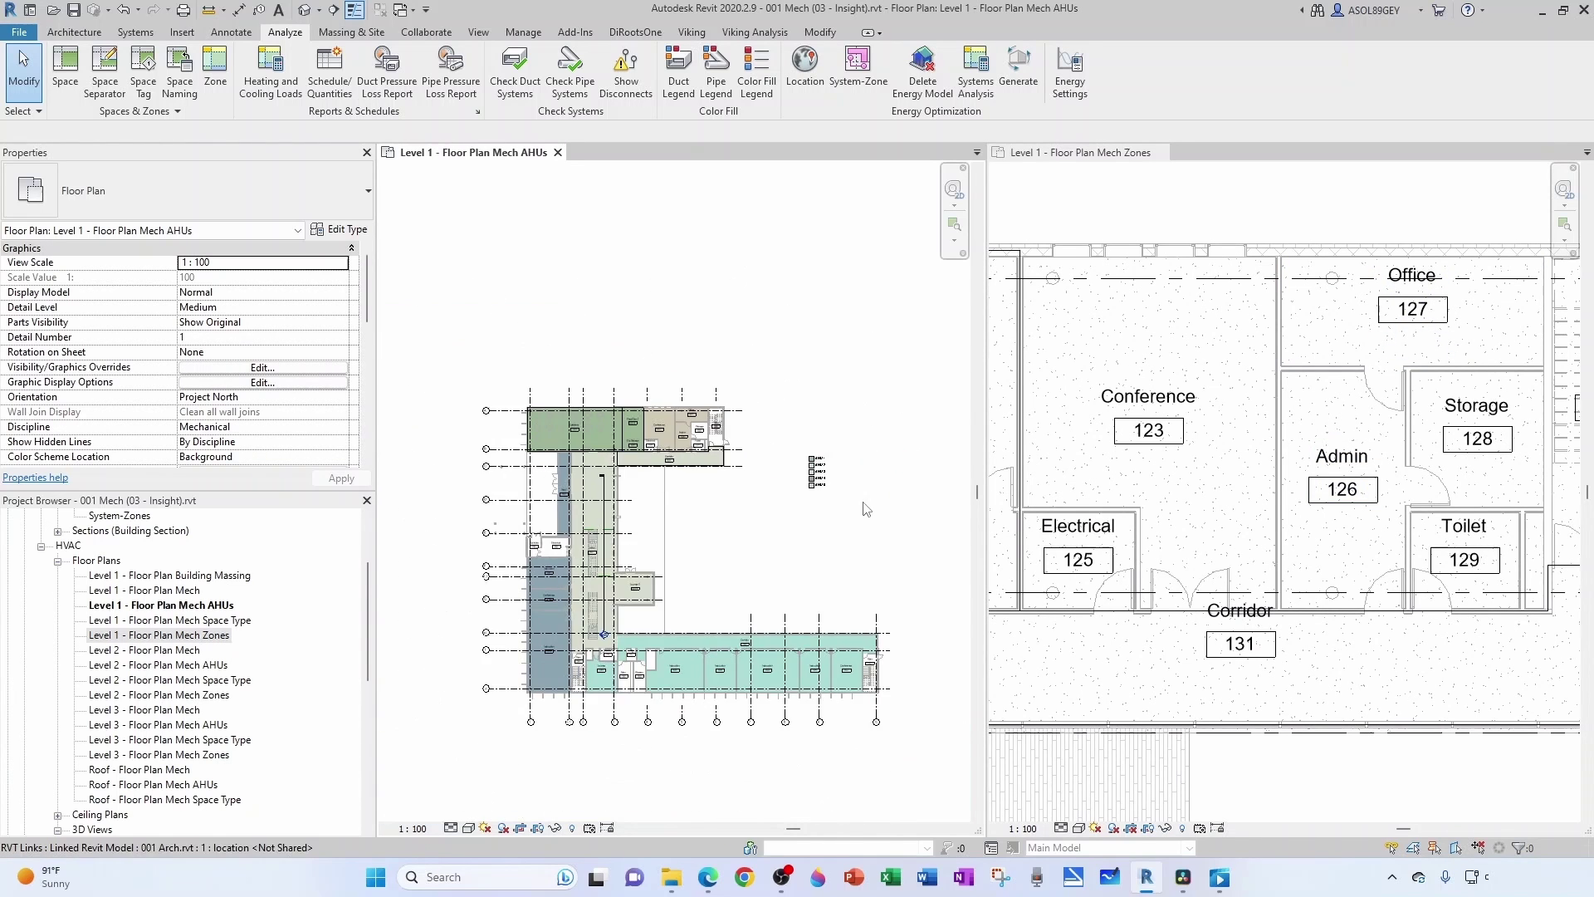
scroll(830, 503, "up", 5)
scroll(741, 514, "down", 5)
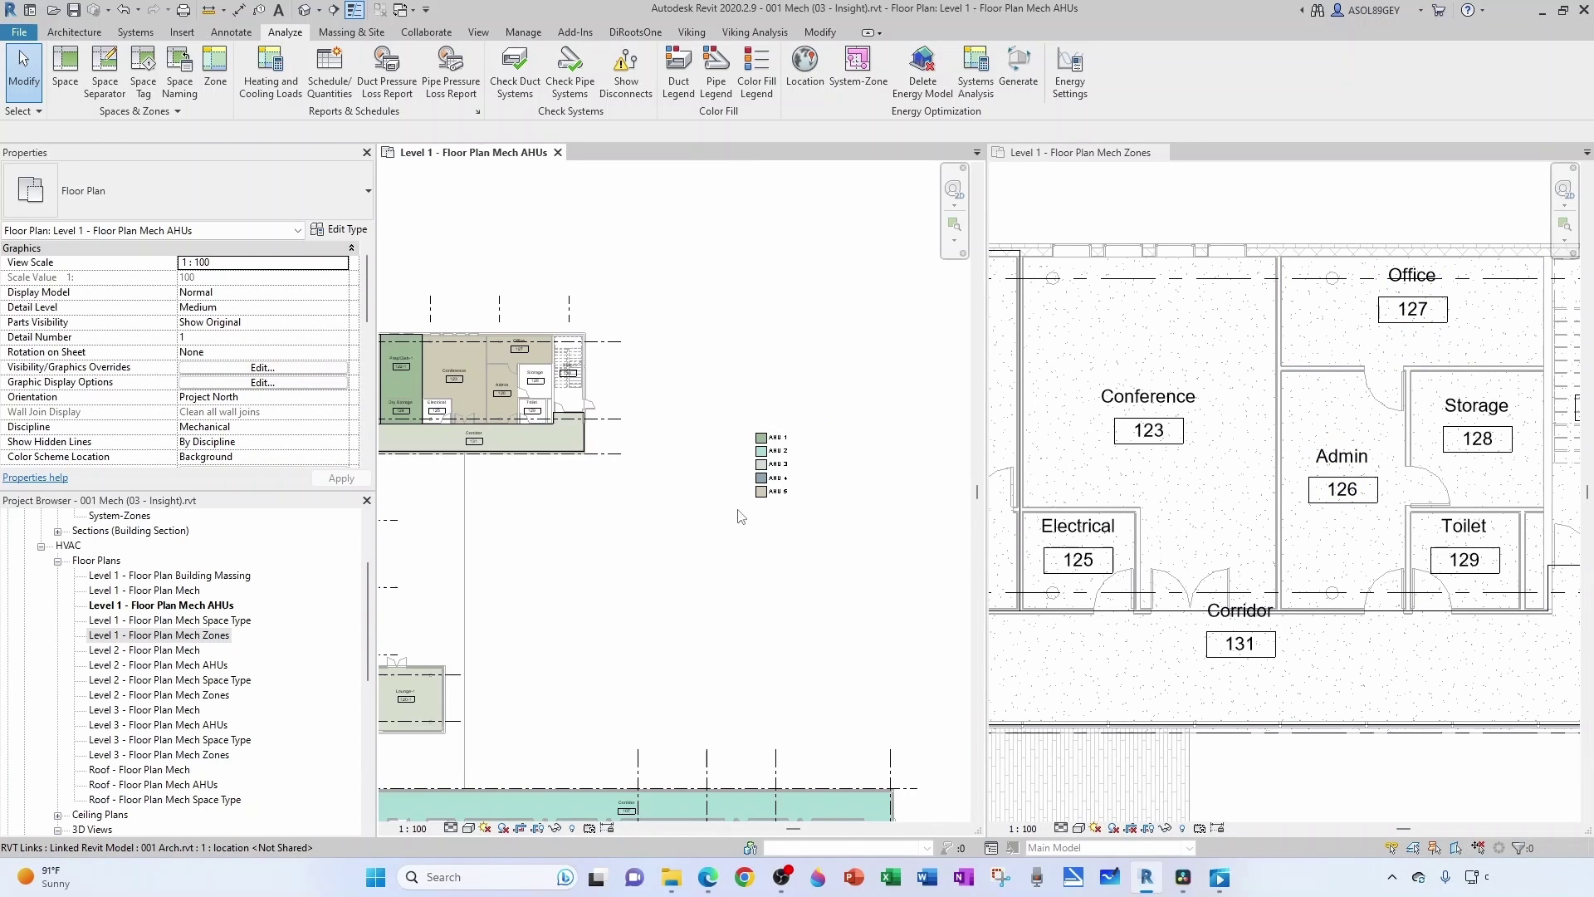
middle_click_drag(590, 536, 719, 533)
scroll(623, 476, "up", 2)
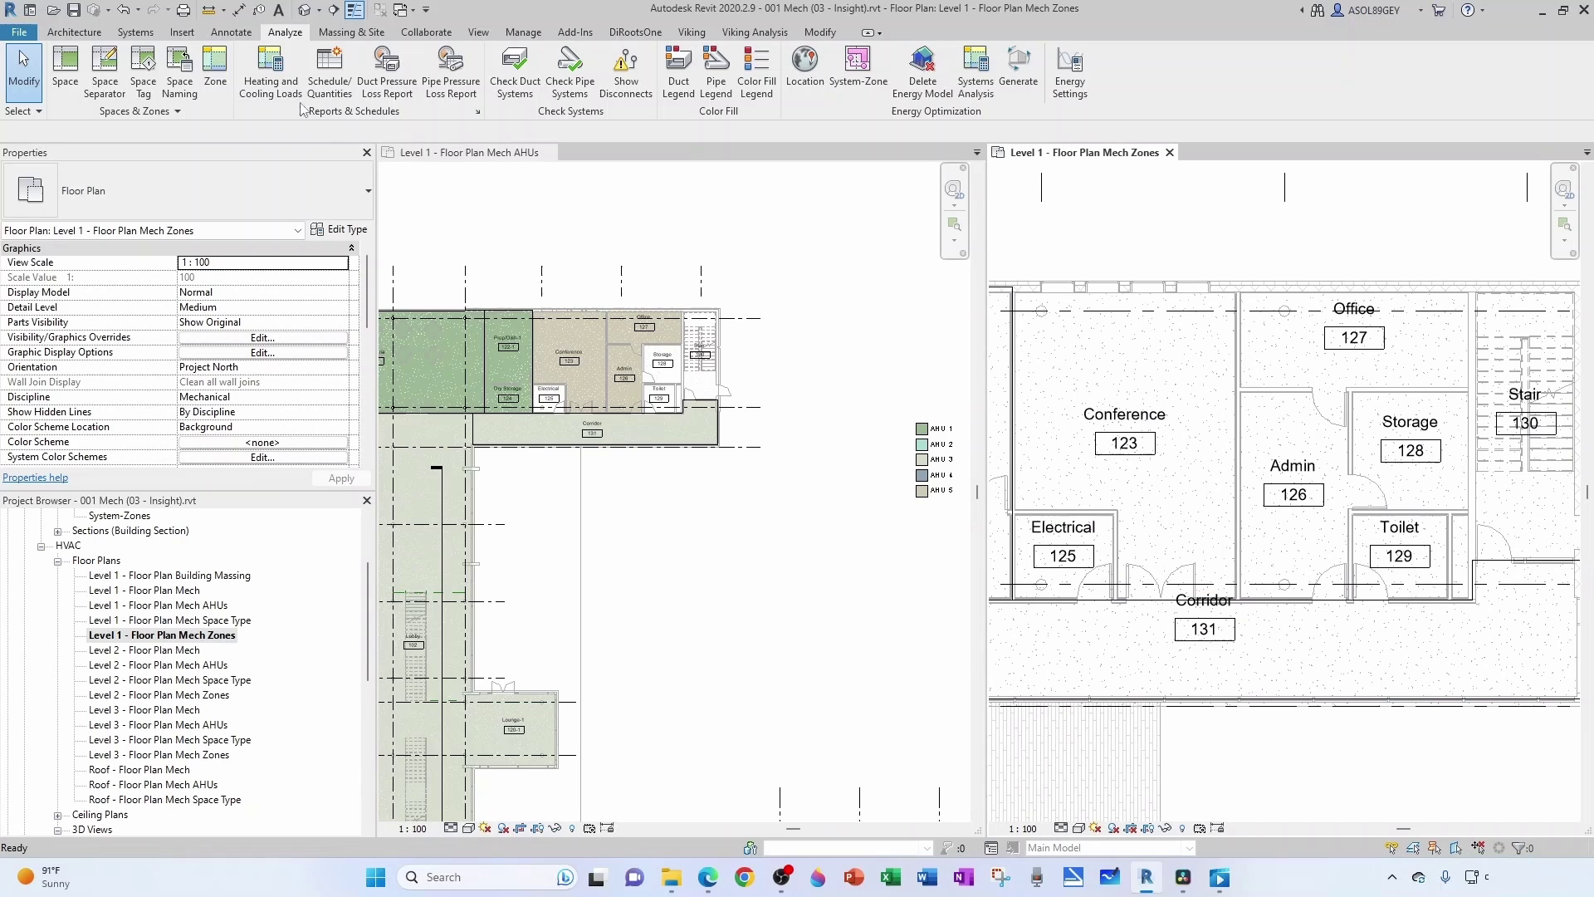
Step: Create an HVAC zone named Zone 5.1 on Level 1 that contains the Conference 123 space
left_click(215, 70)
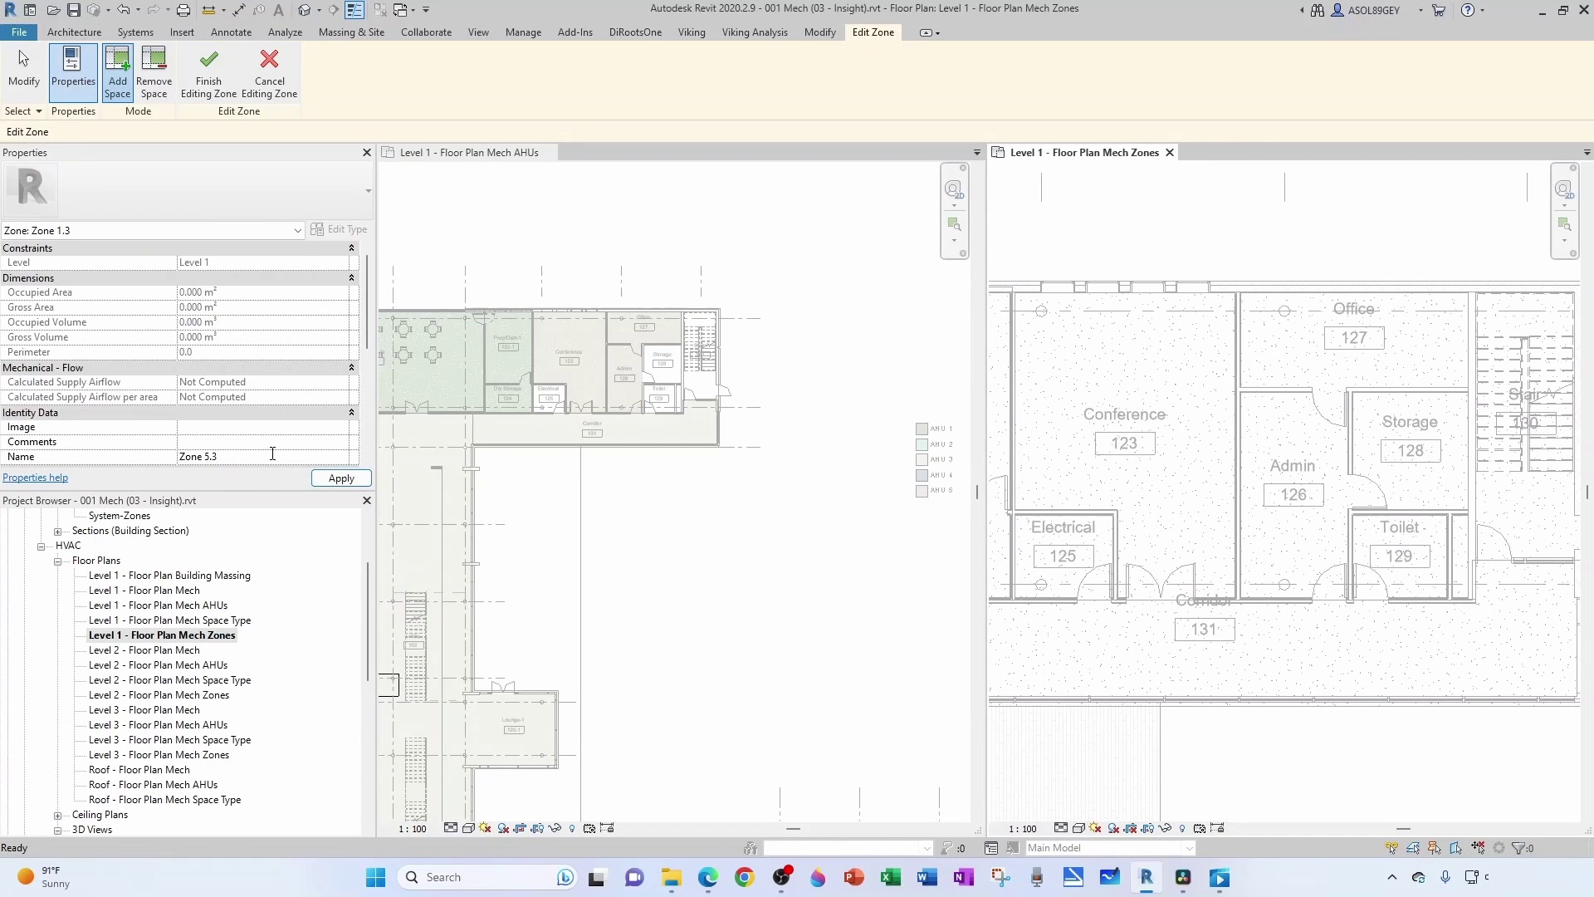
key("Return")
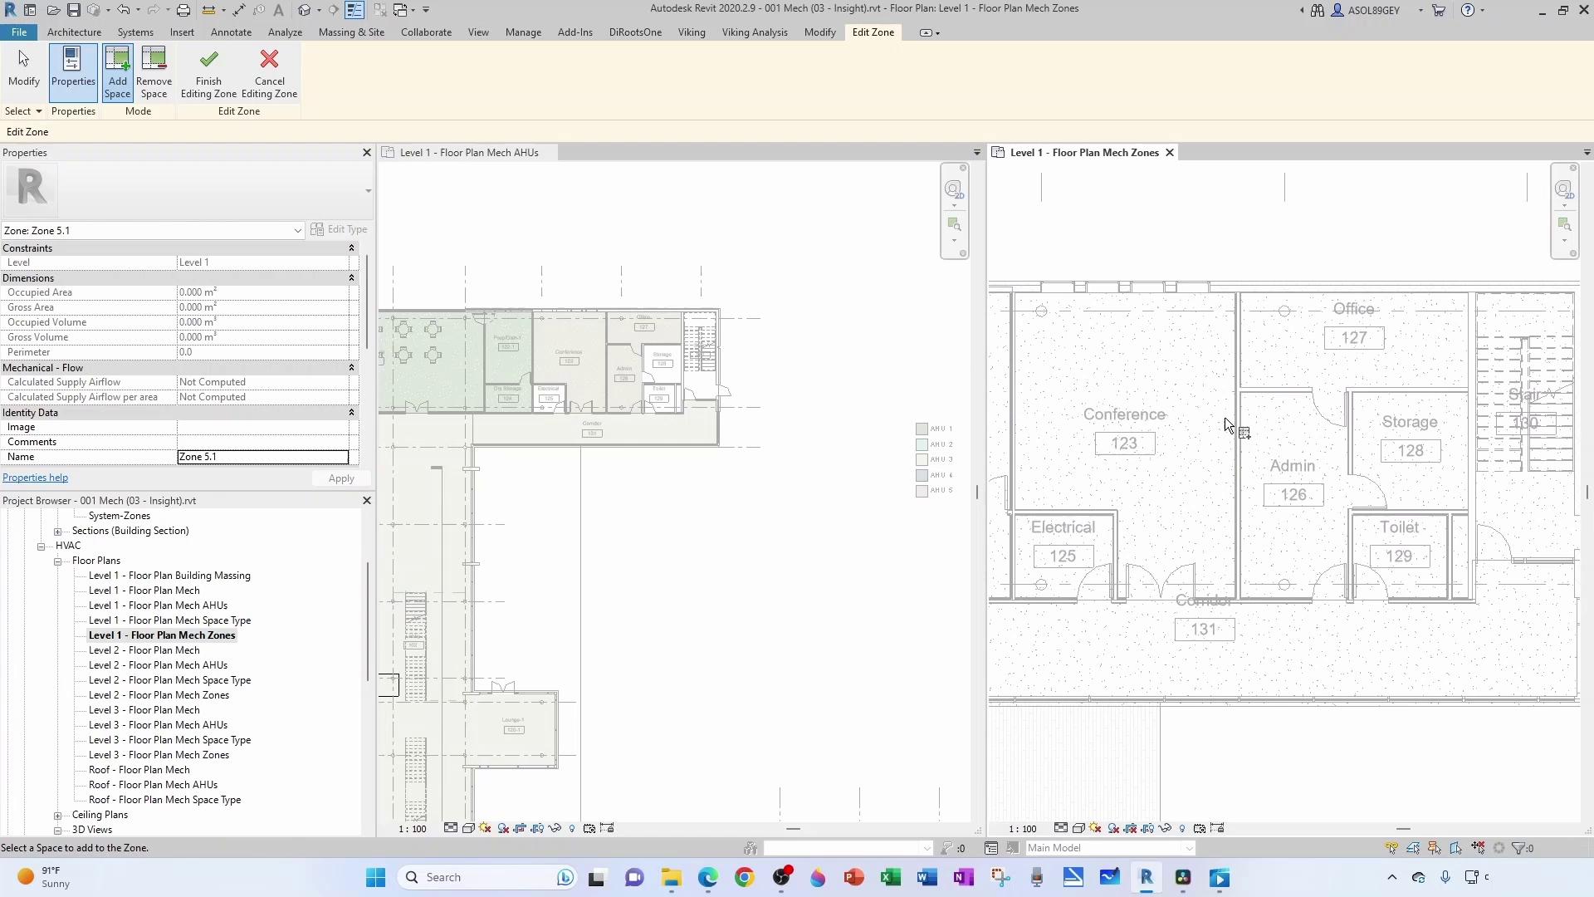
left_click(1192, 375)
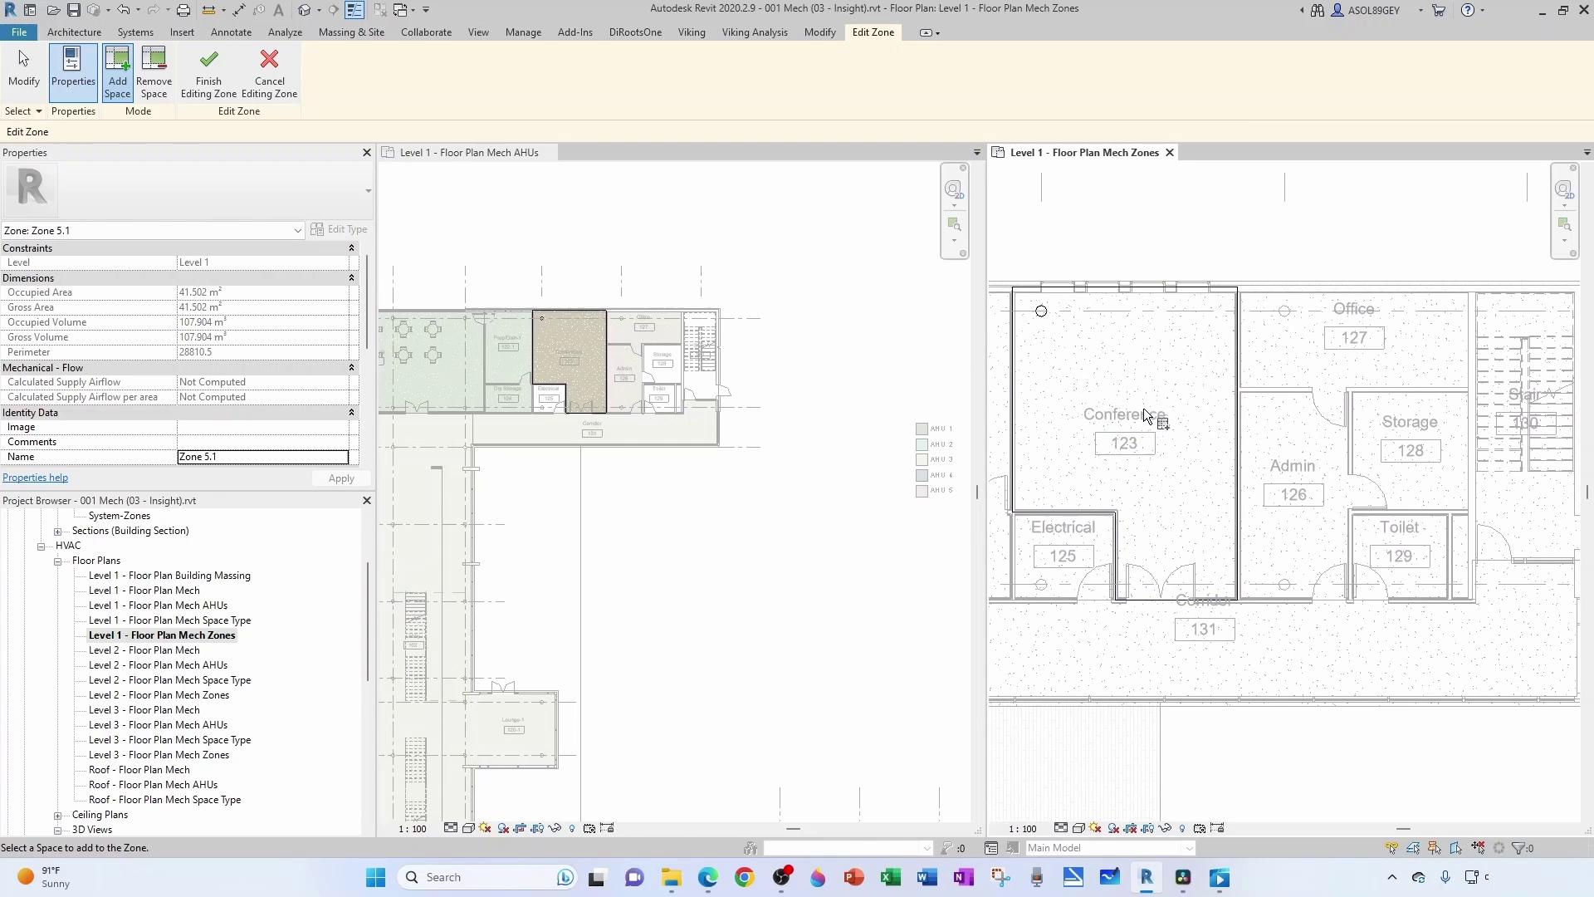
left_click(208, 68)
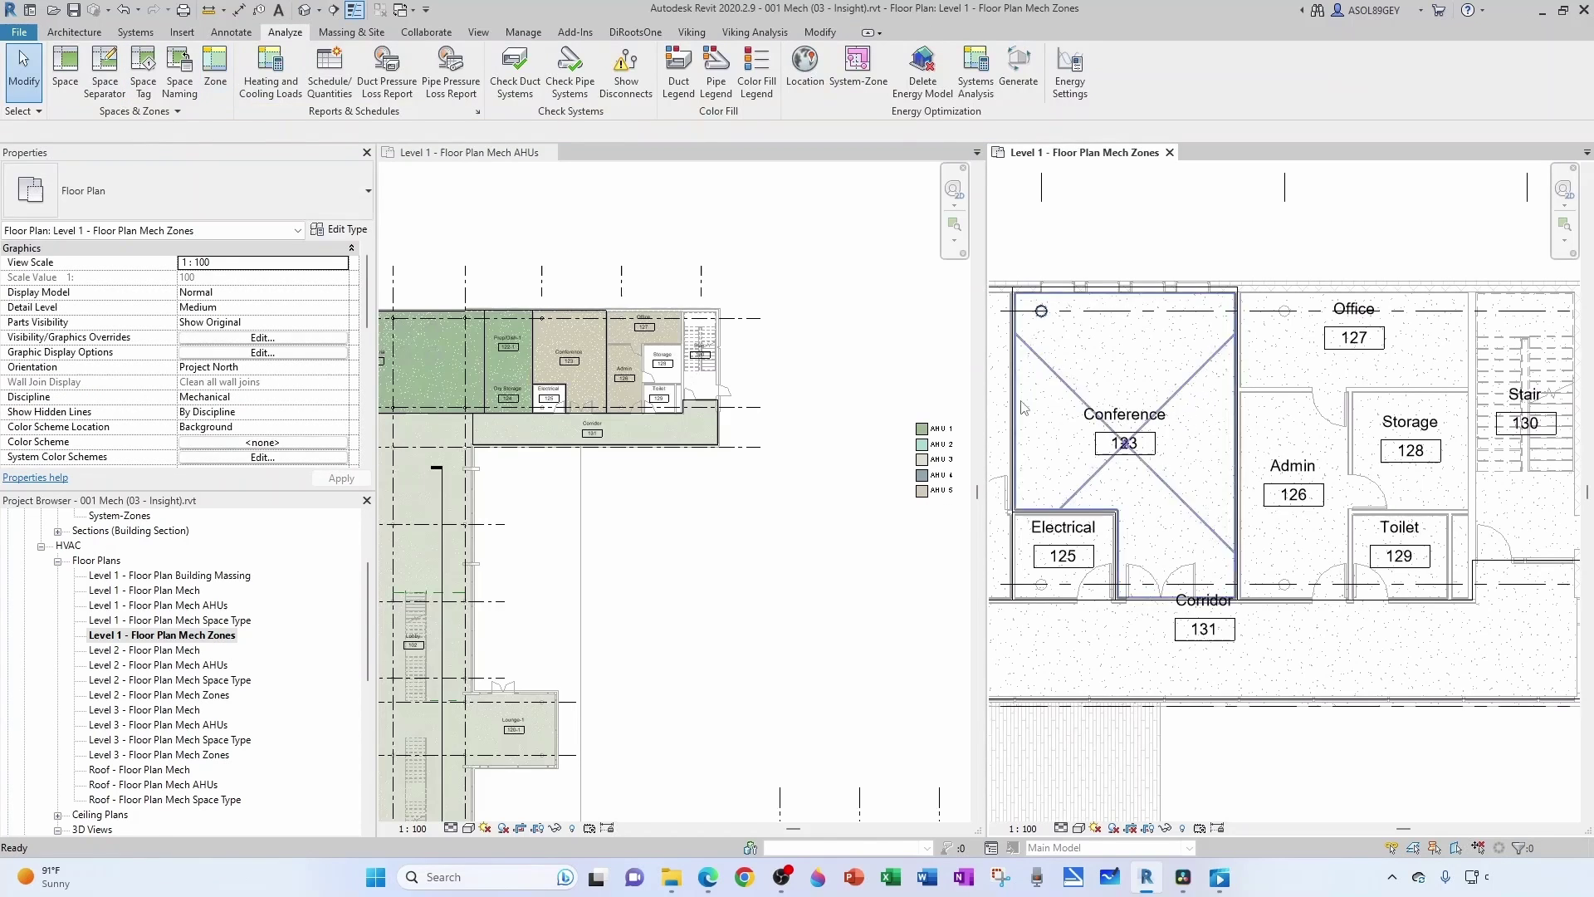
Step: Move the Zone 5.1 grip from the Conference 123 label to outside the building above the room
left_click(1123, 443)
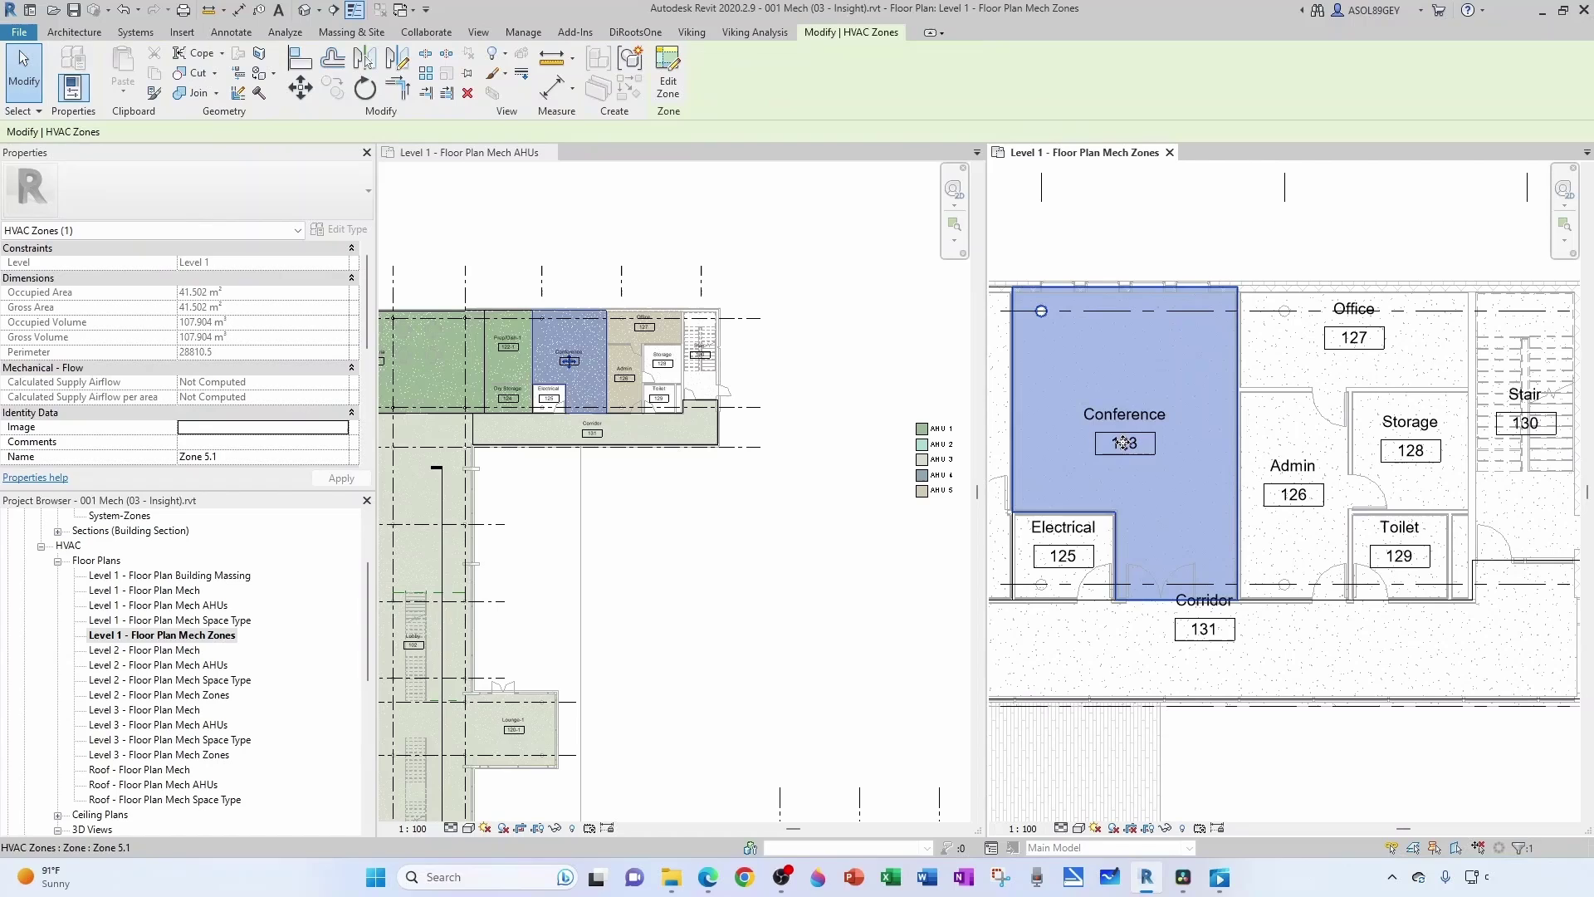
scroll(1109, 304, "down", 2)
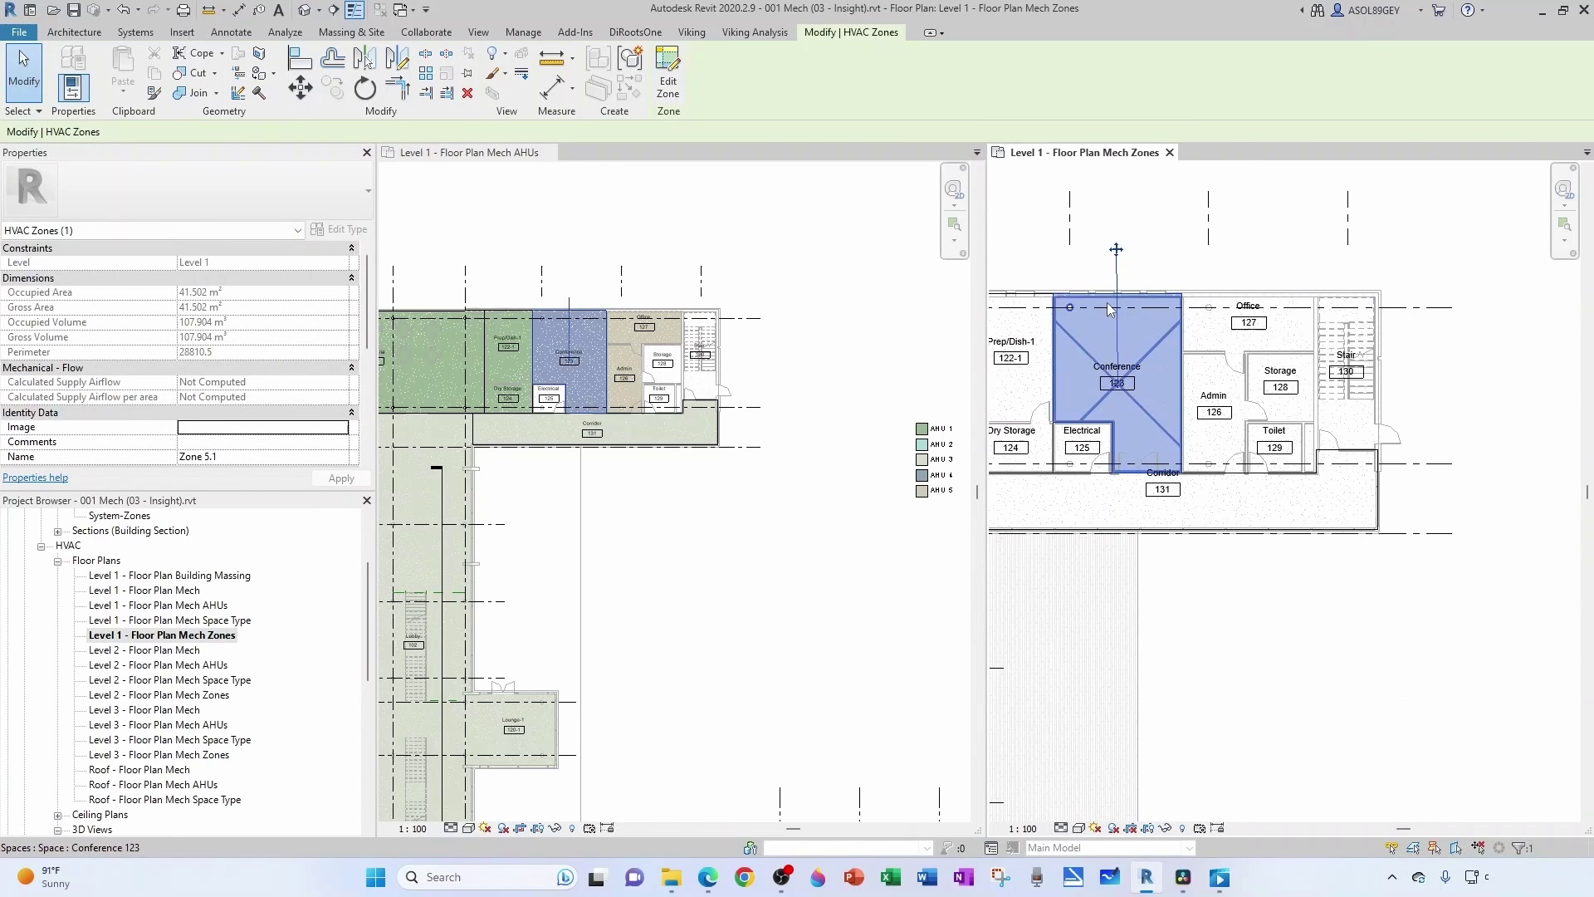
key("Escape")
Step: Create an HVAC zone named Zone 5.2 on Level 1 that contains the Admin 126 and Office 127 spaces
scroll(1212, 415, "up", 4)
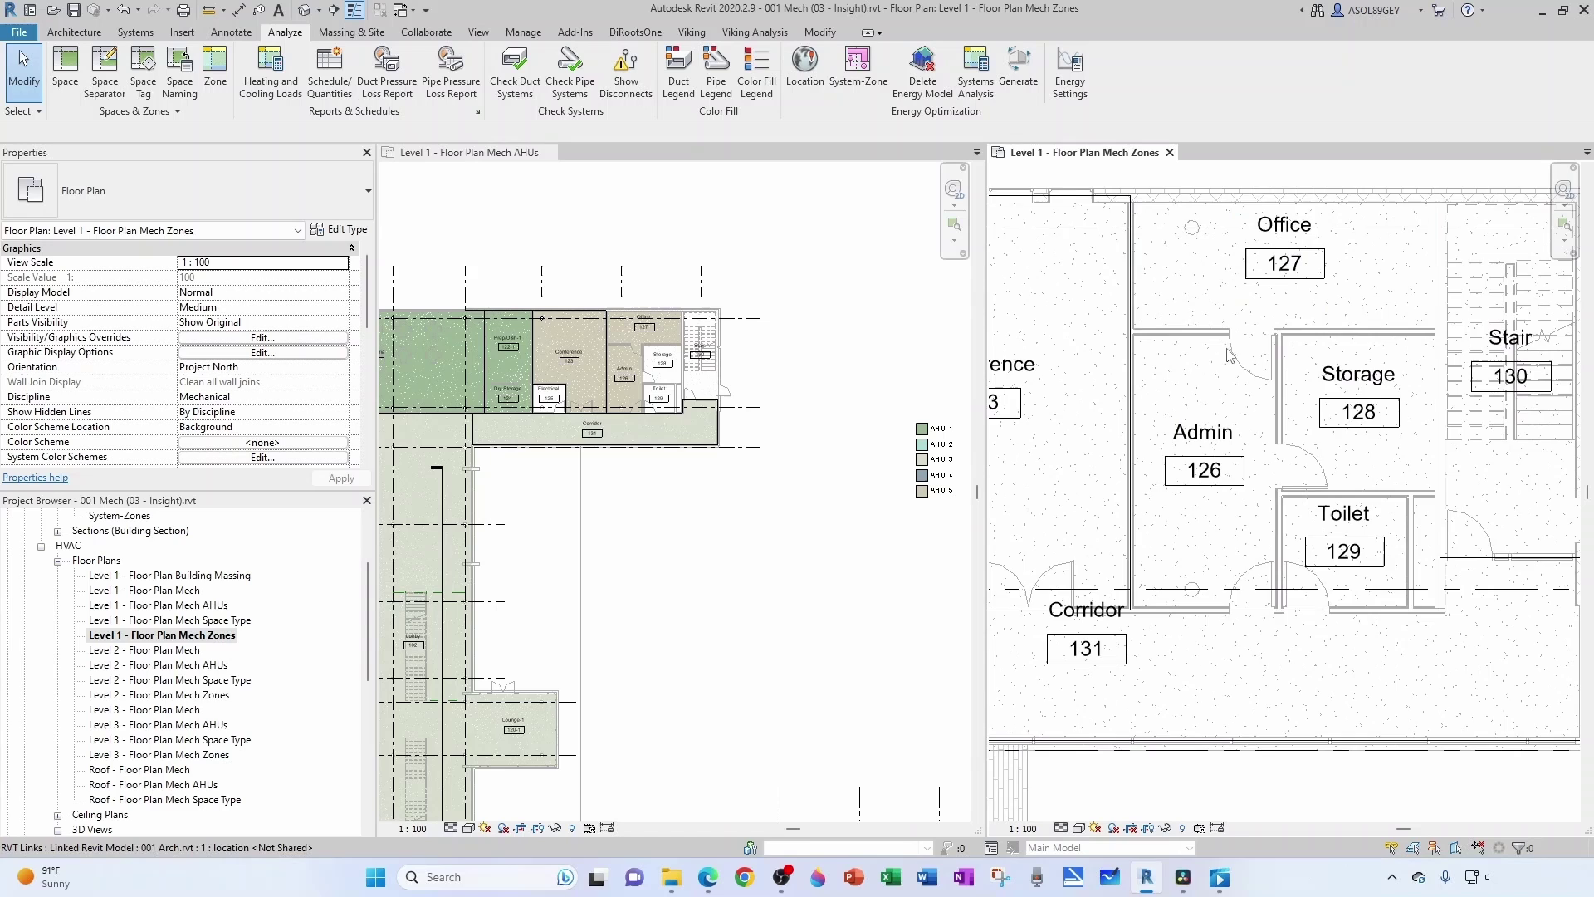
scroll(1229, 355, "down", 1)
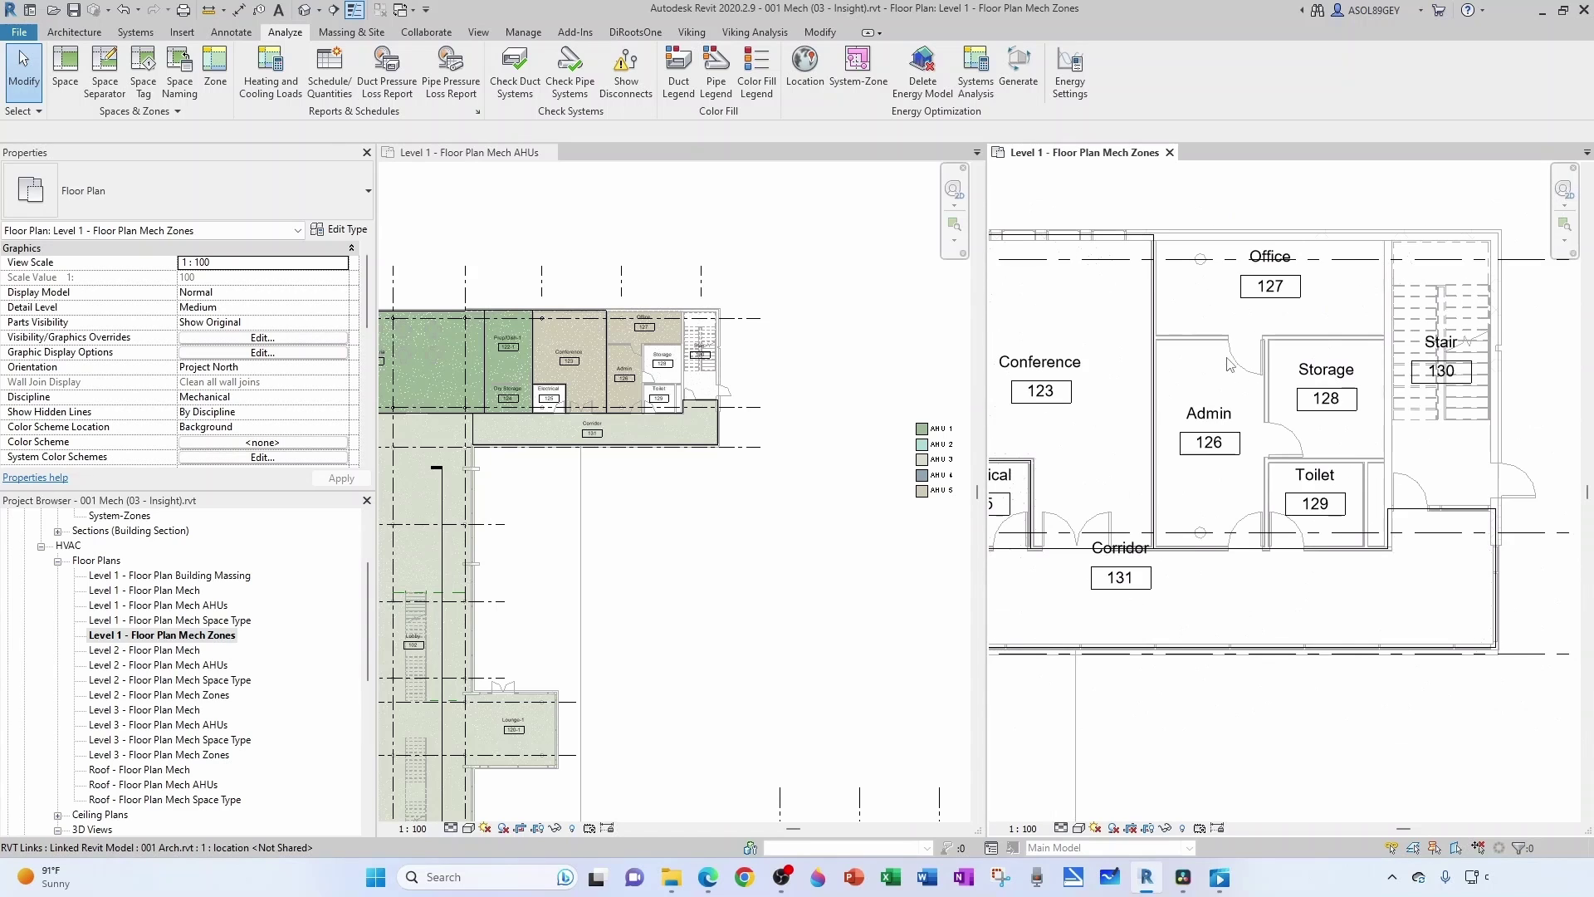
left_click(208, 75)
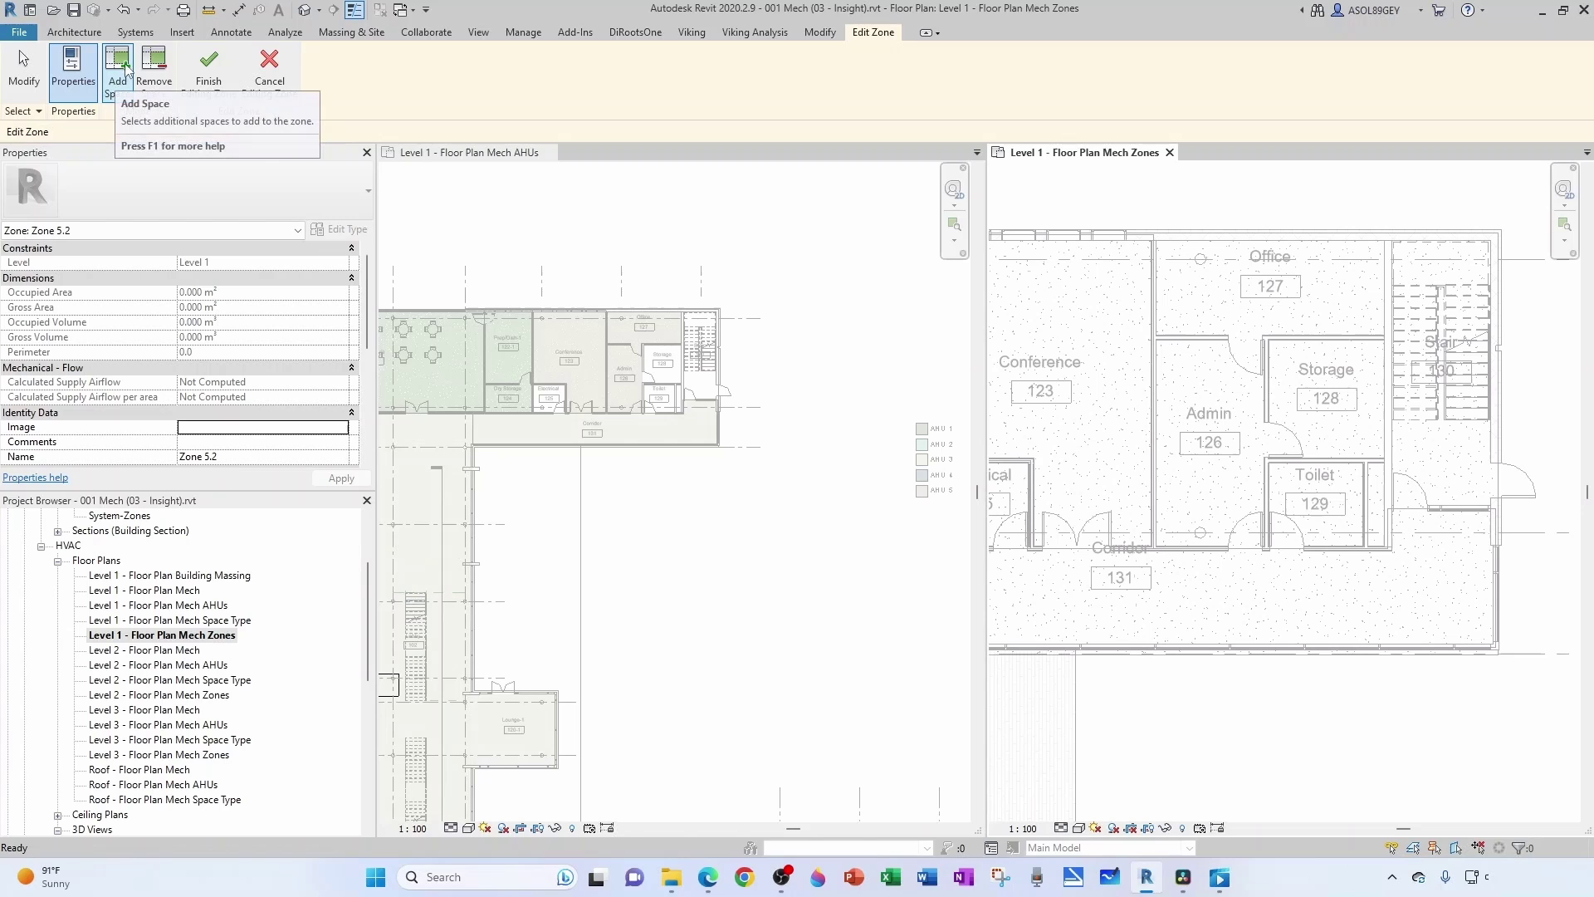
left_click(1188, 473)
left_click(1239, 312)
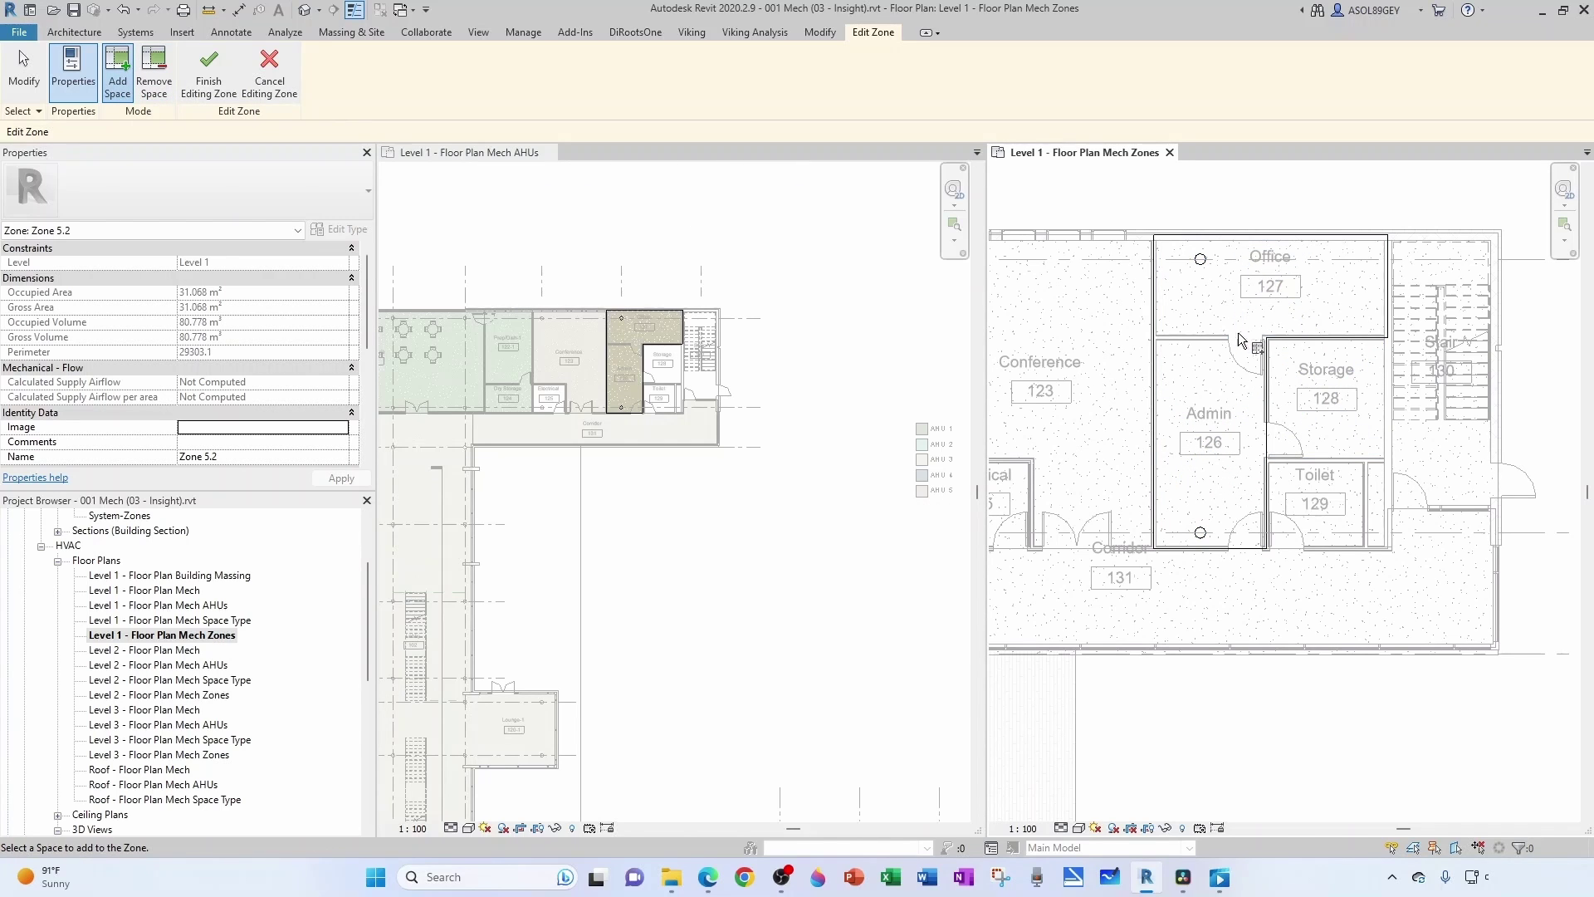
left_click(209, 70)
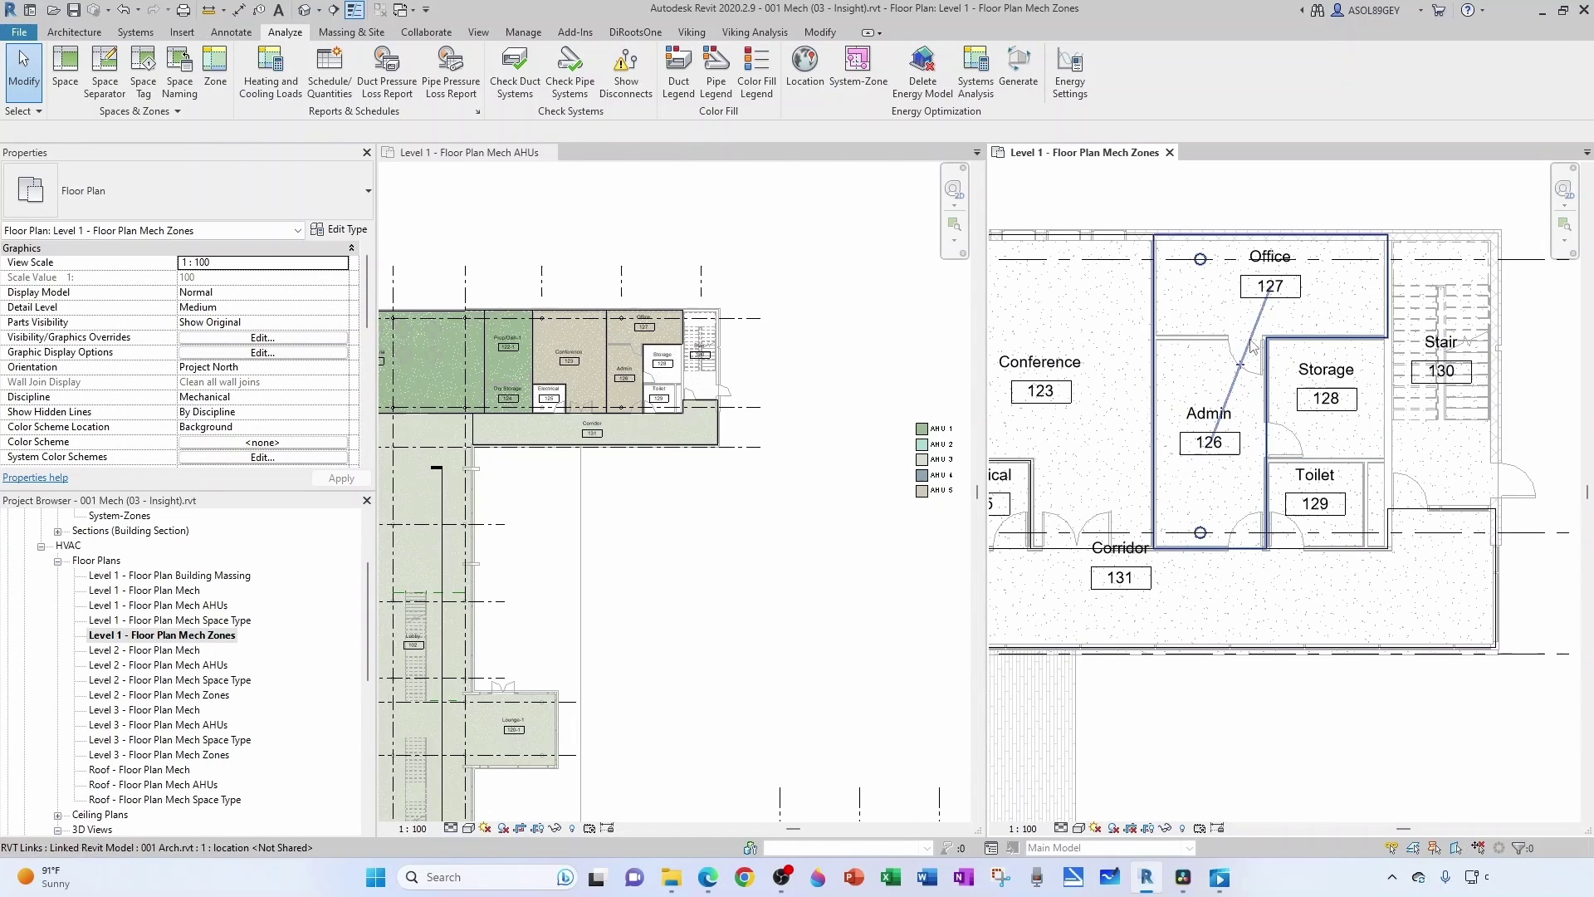
Step: Move the Zone 5.2 grip from between the Admin and Office labels to outside the building above the Office
left_click(1242, 371)
scroll(1243, 370, "down", 2)
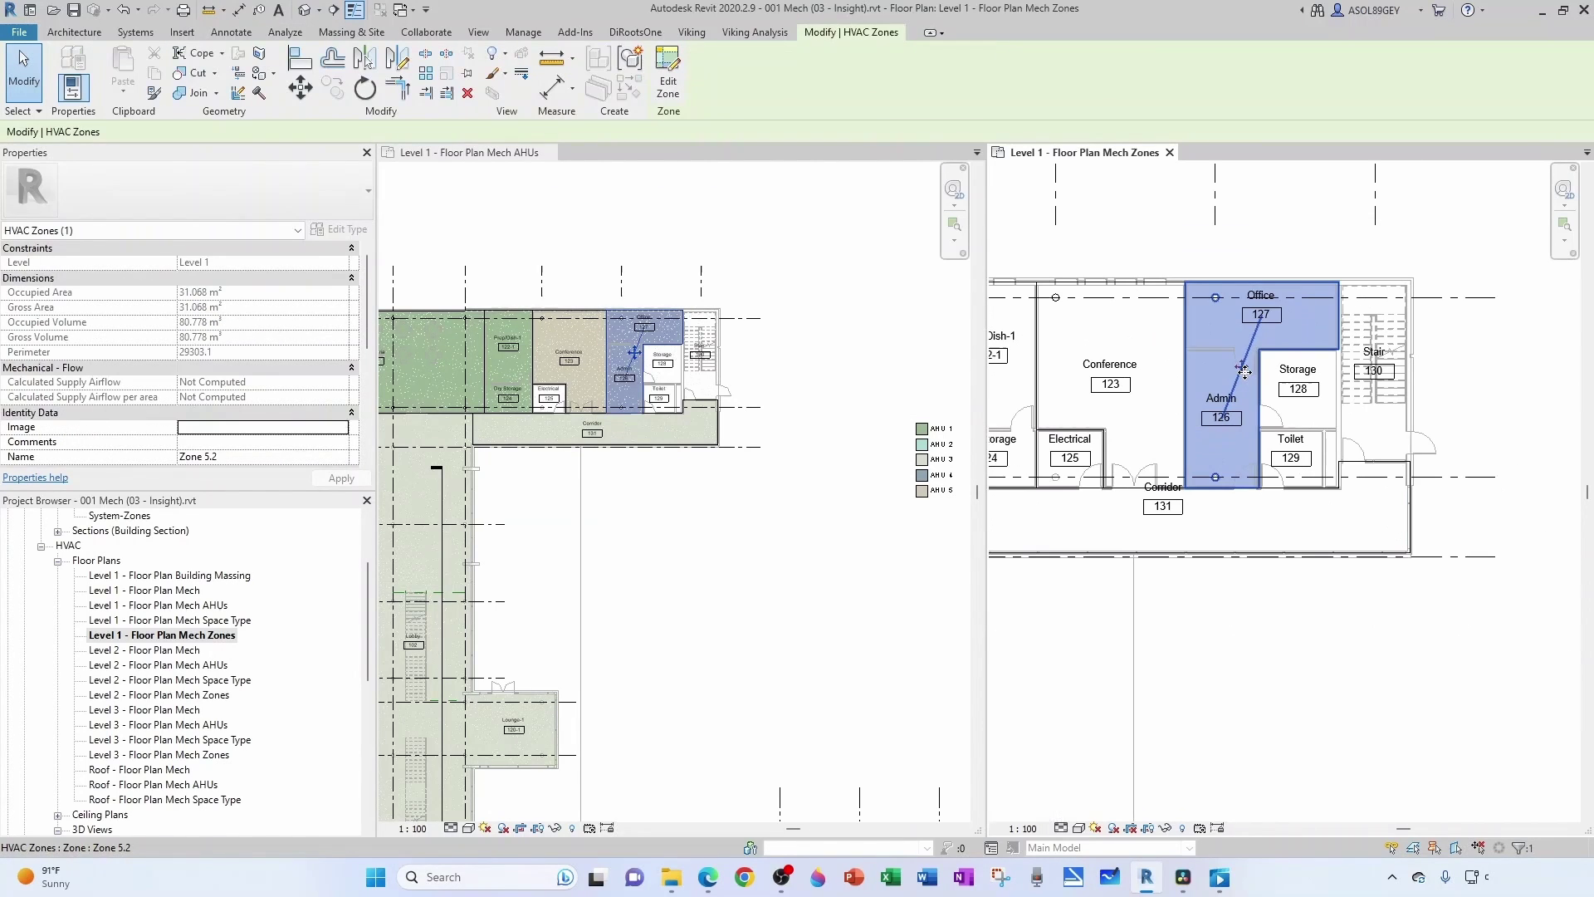
left_click_drag(1242, 367, 1245, 197)
key("Escape")
Step: Check the AHU colour legend against the corridor, lobby and lounge spaces on the Level 1 Mech AHUs and Mech Zones plans
scroll(923, 489, "up", 1)
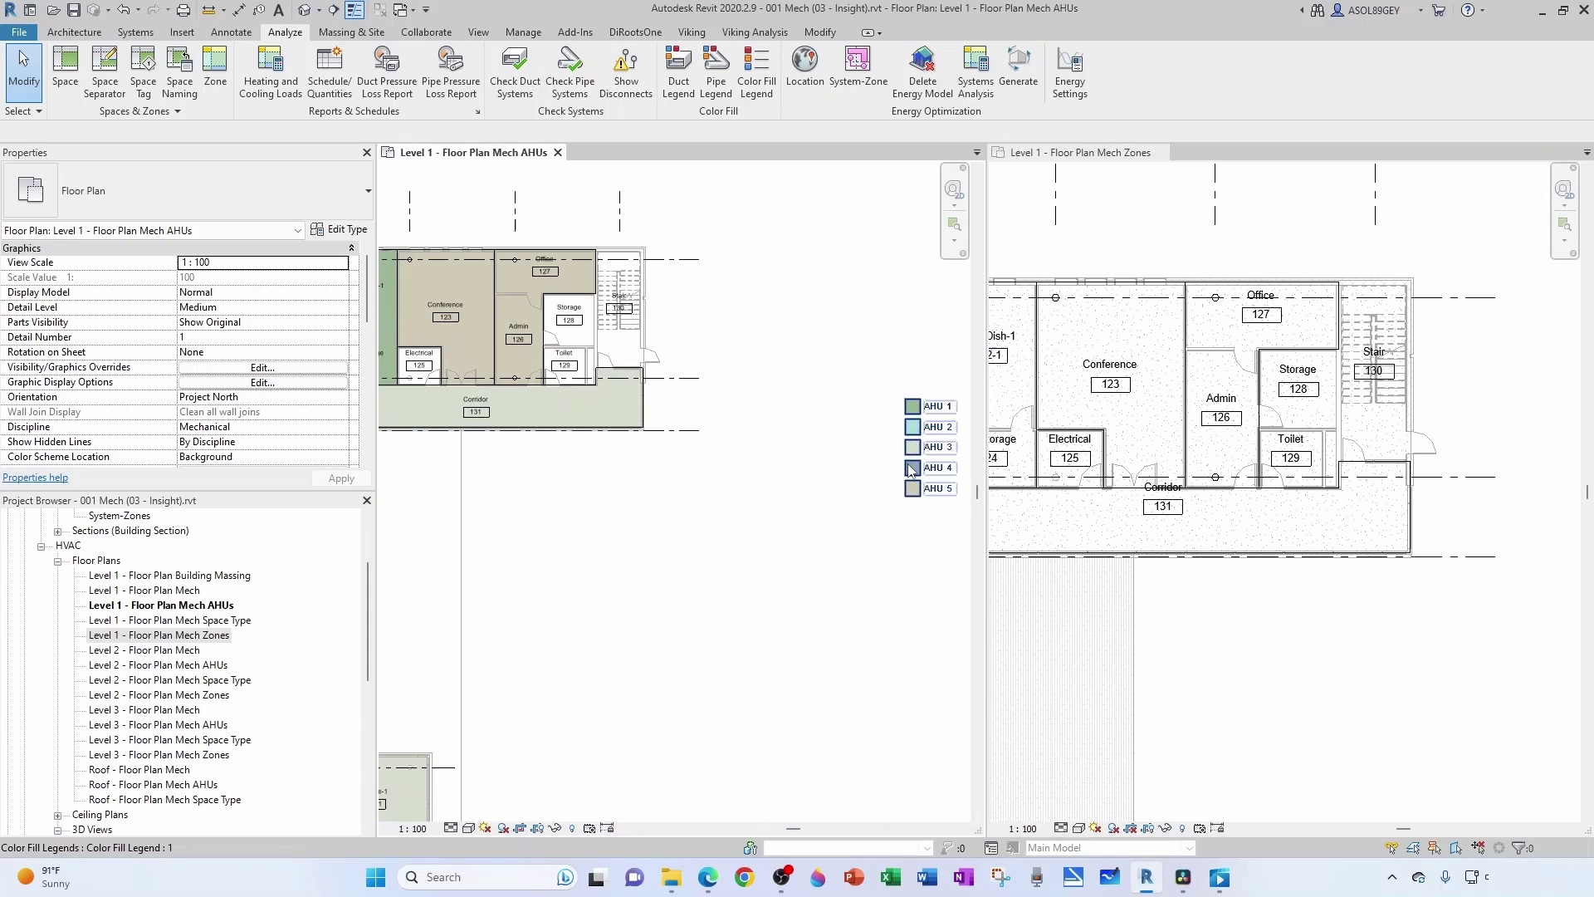
scroll(863, 465, "down", 2)
scroll(550, 540, "up", 2)
scroll(551, 490, "down", 2)
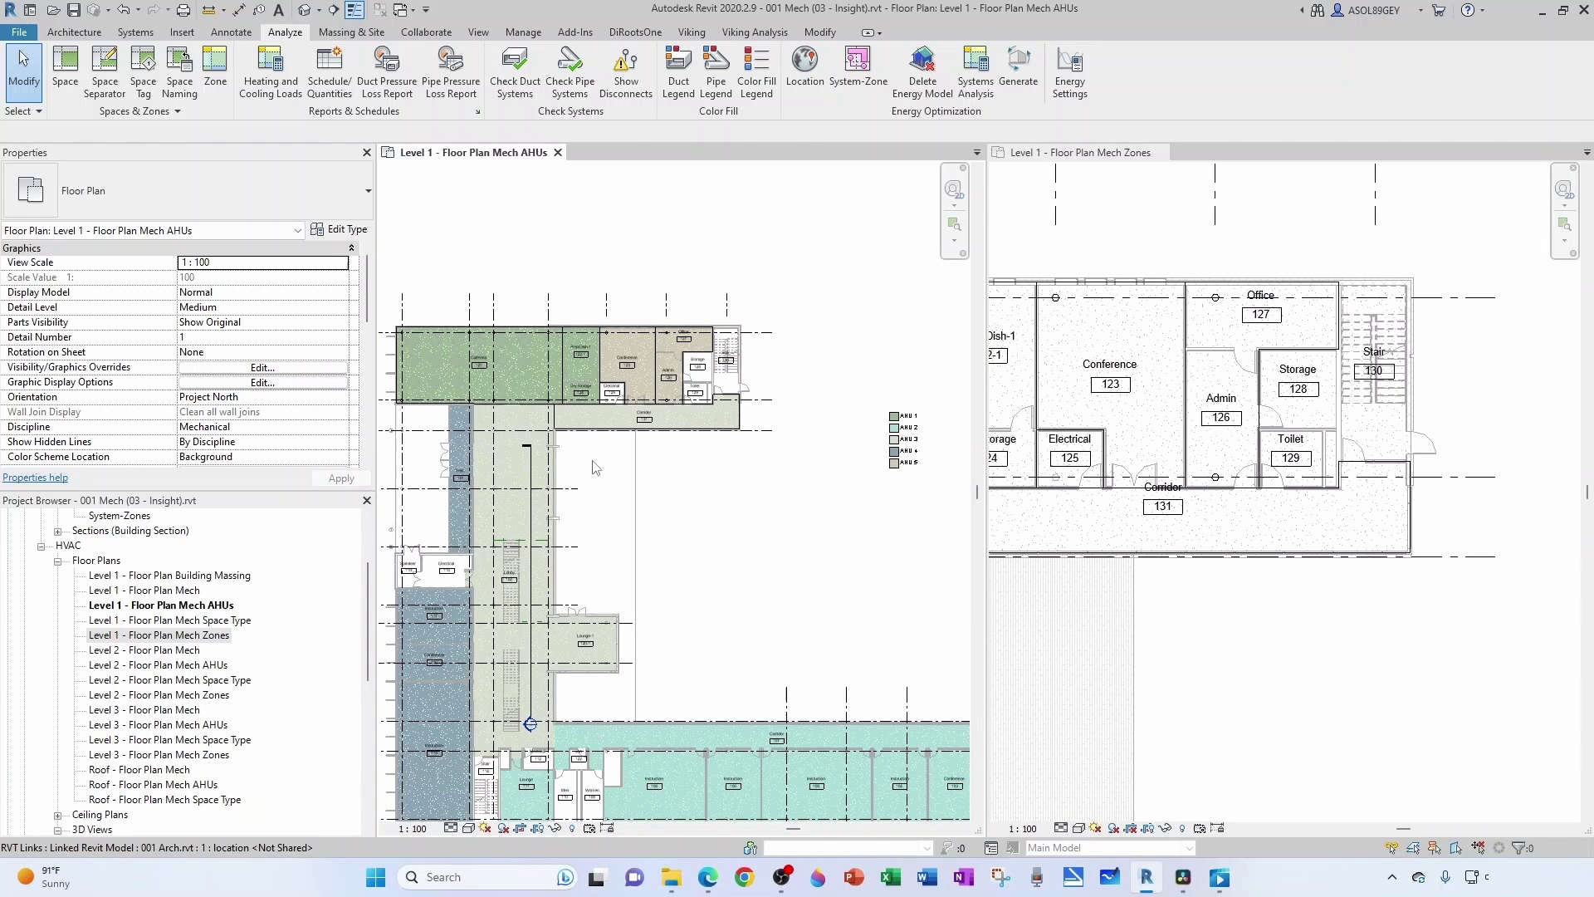
scroll(1288, 580, "down", 3)
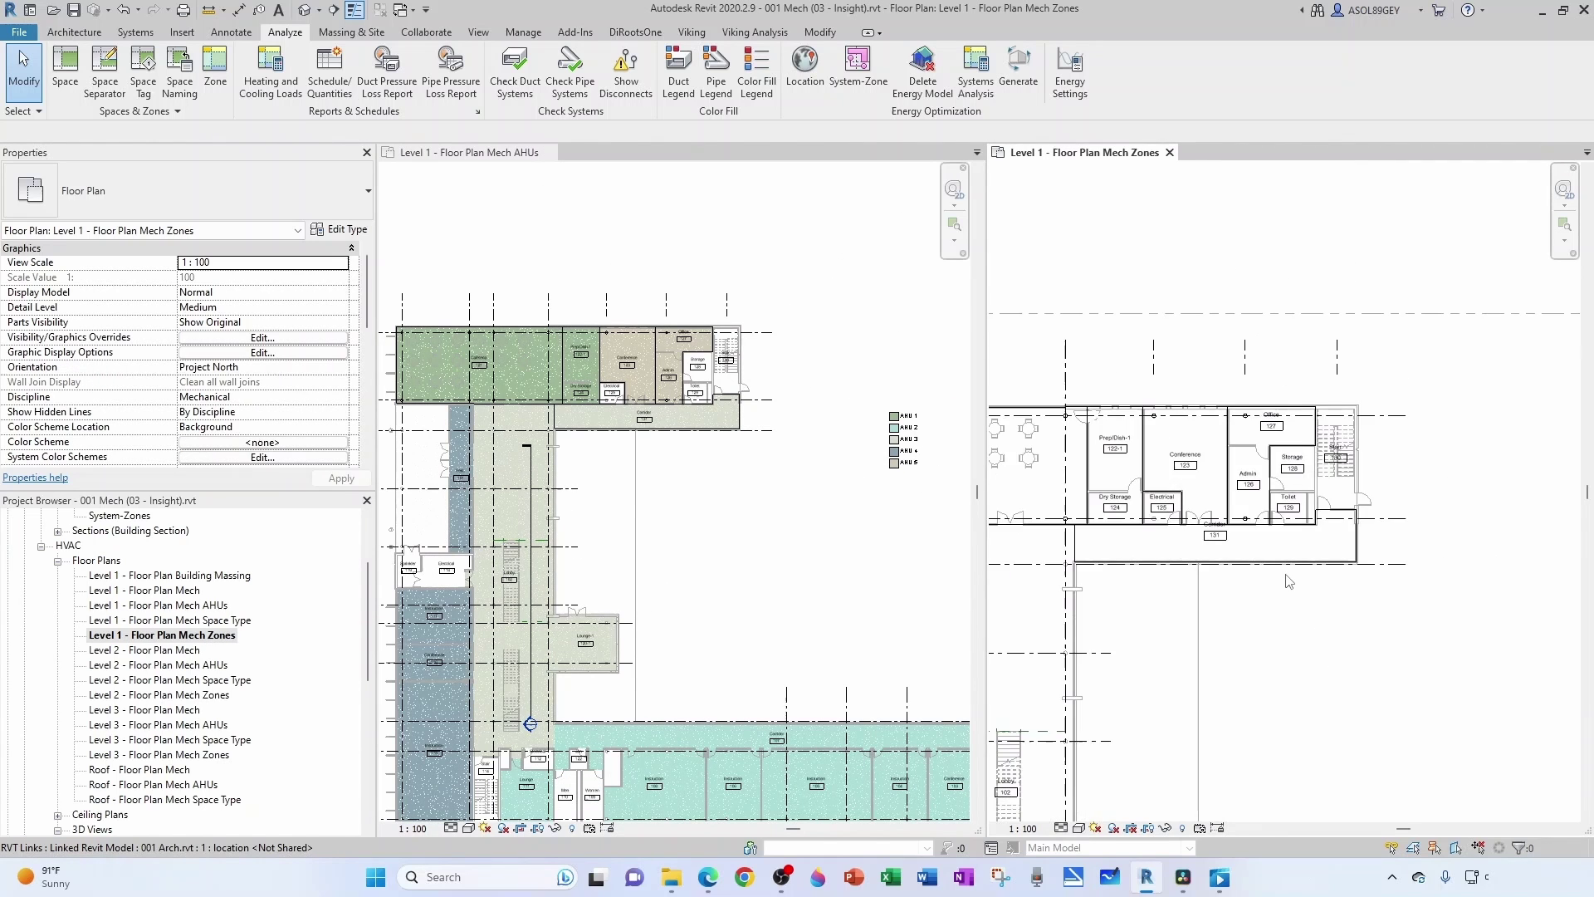
middle_click_drag(1257, 644, 1289, 599)
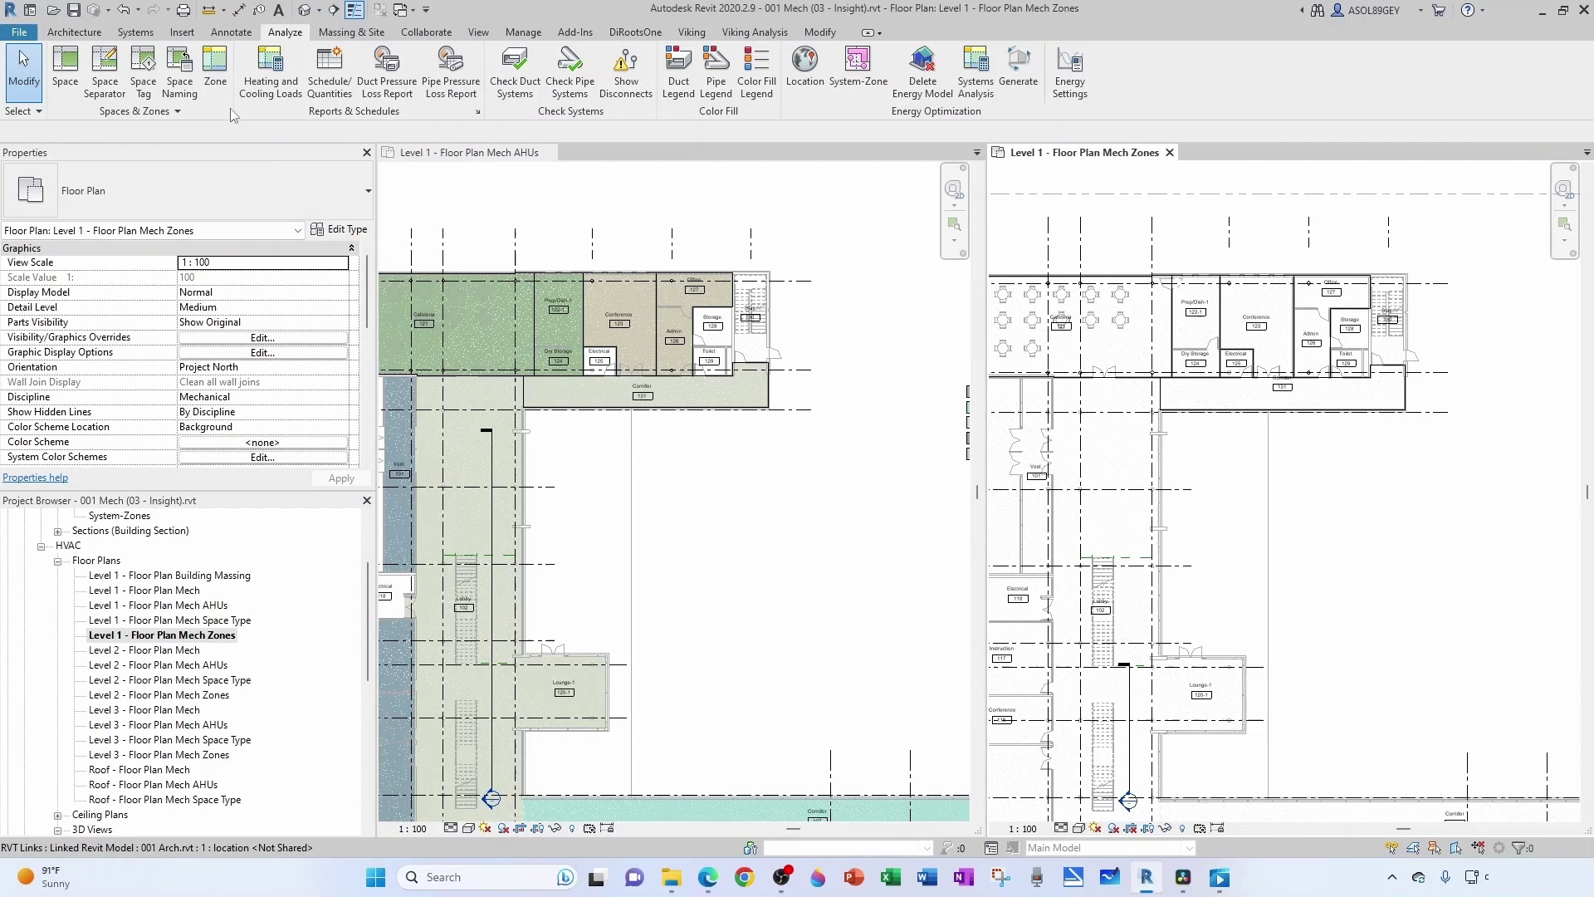
left_click(216, 75)
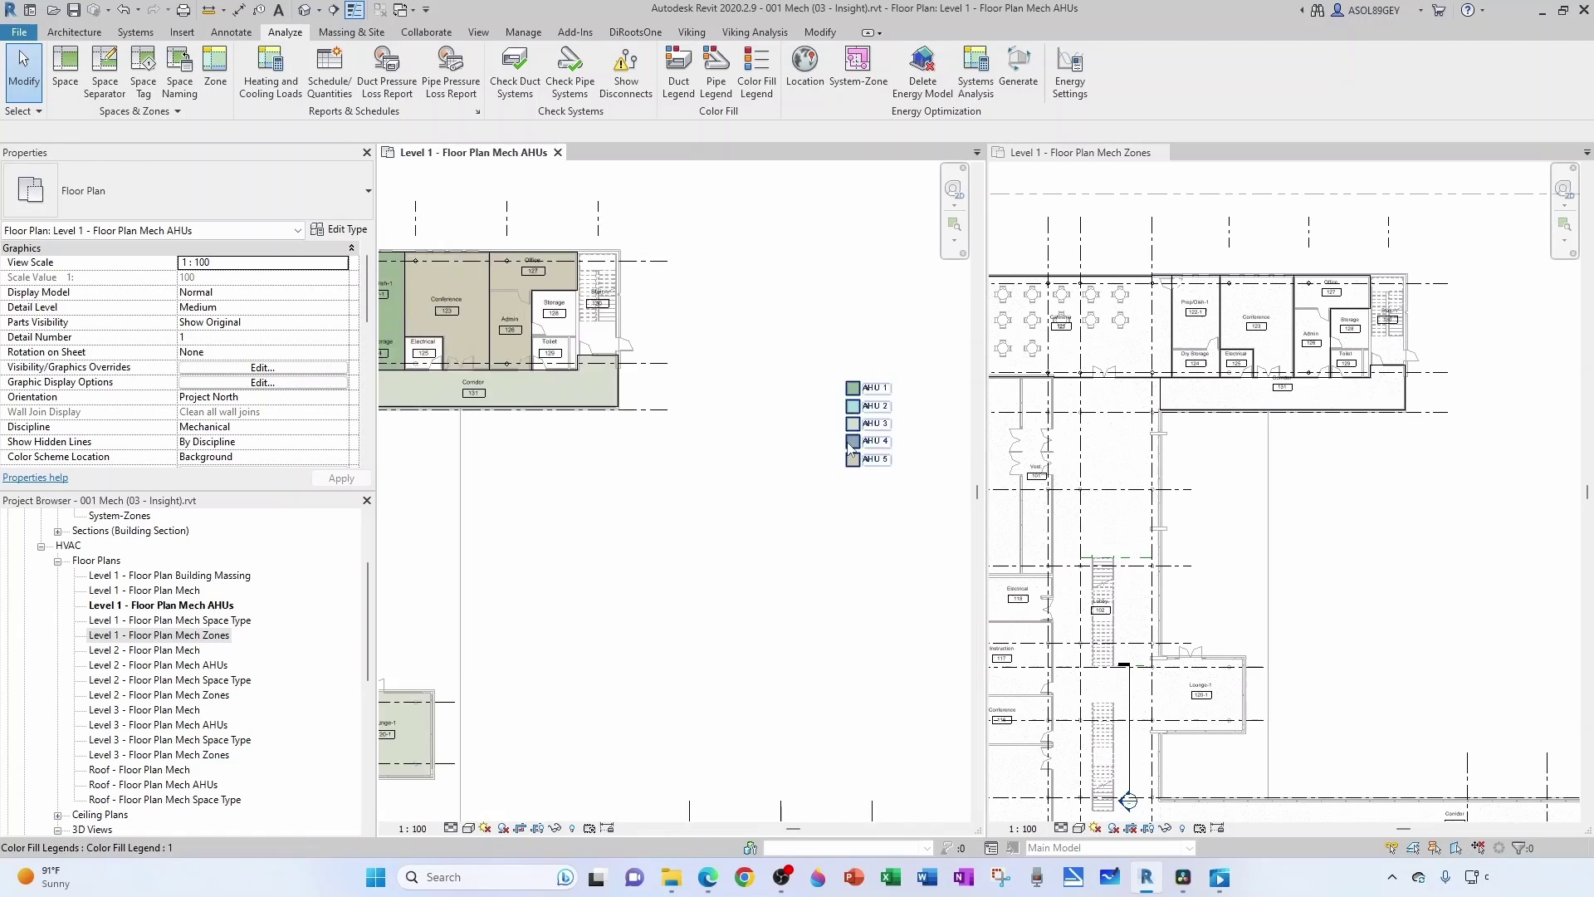
scroll(849, 448, "down", 2)
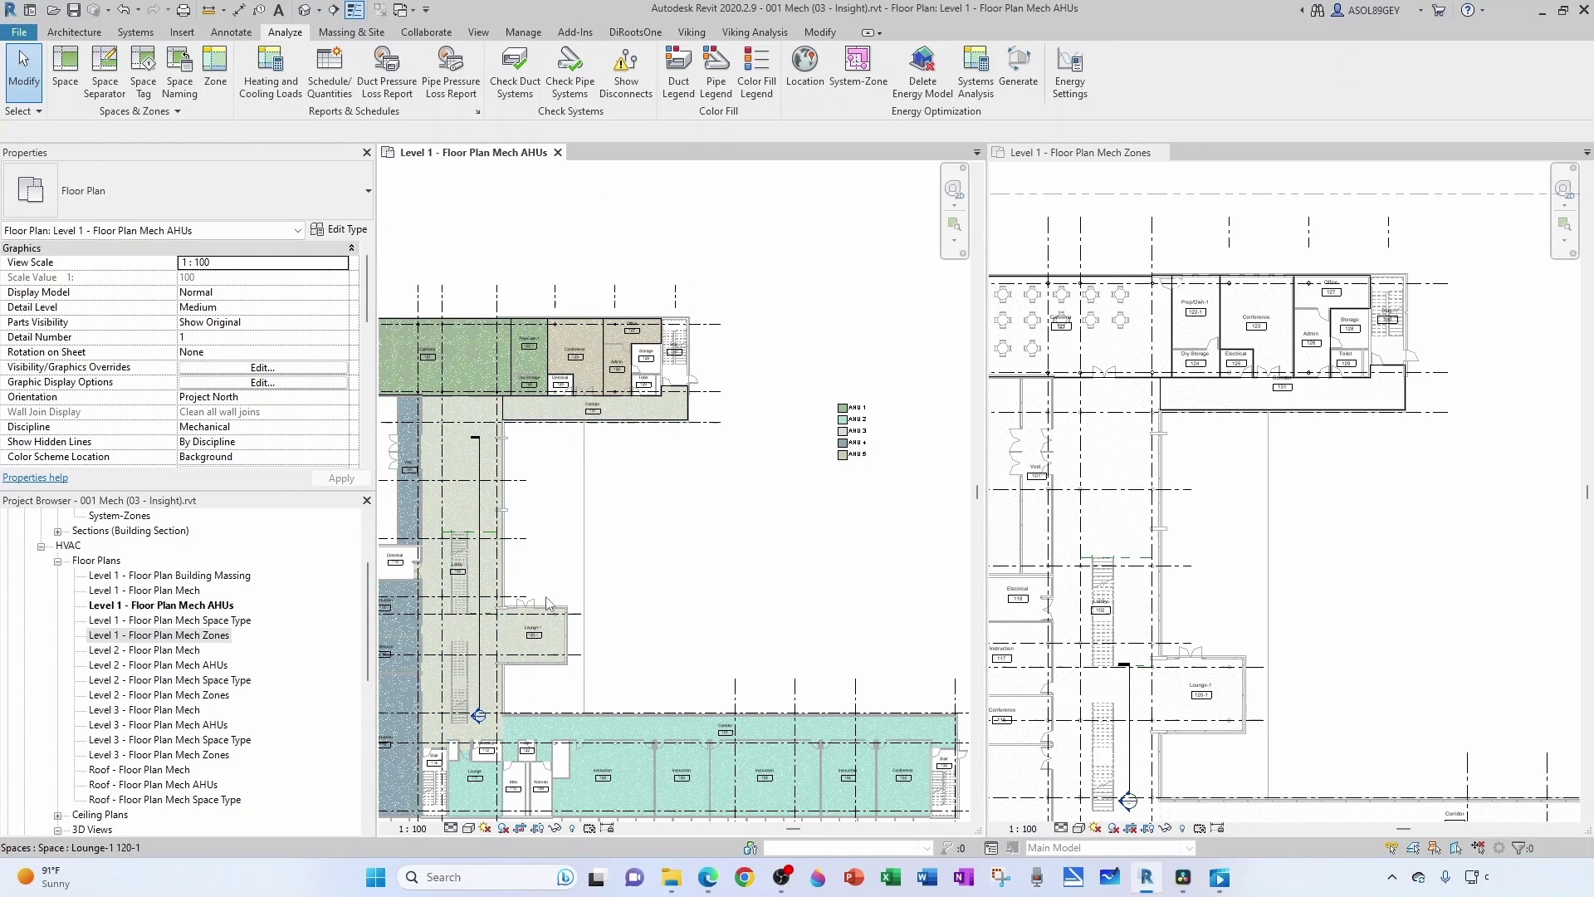
scroll(474, 556, "up", 1)
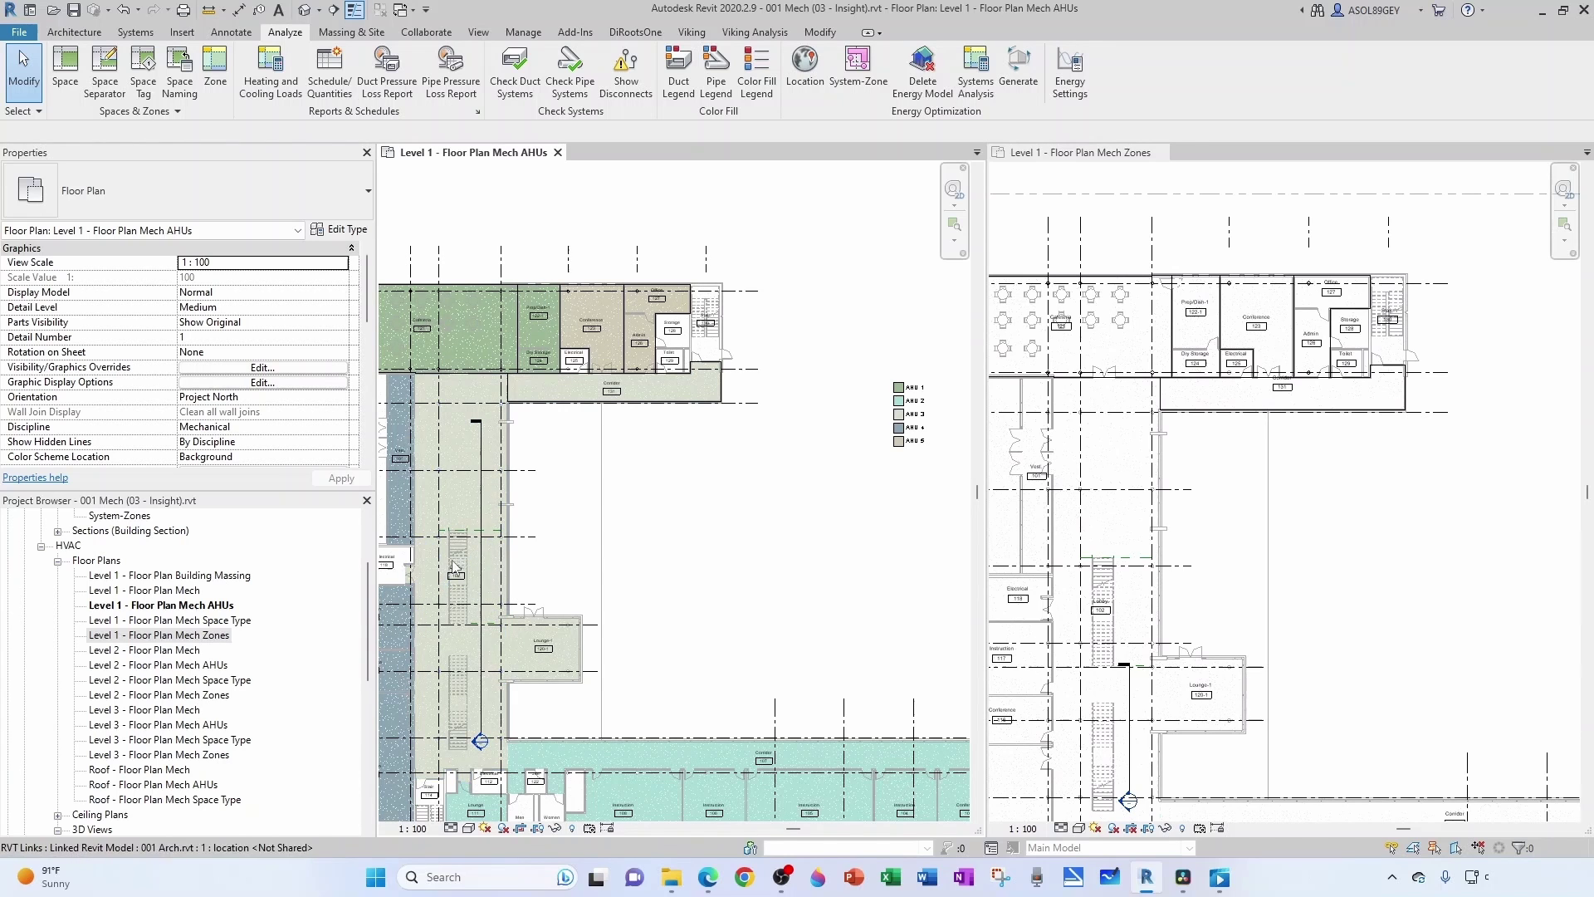
Step: Create an HVAC zone named Zone 3.1 from the Corridor 131 space and move its grip outside the building below the corridor
scroll(606, 532, "up", 1)
left_click(214, 71)
scroll(624, 383, "up", 3)
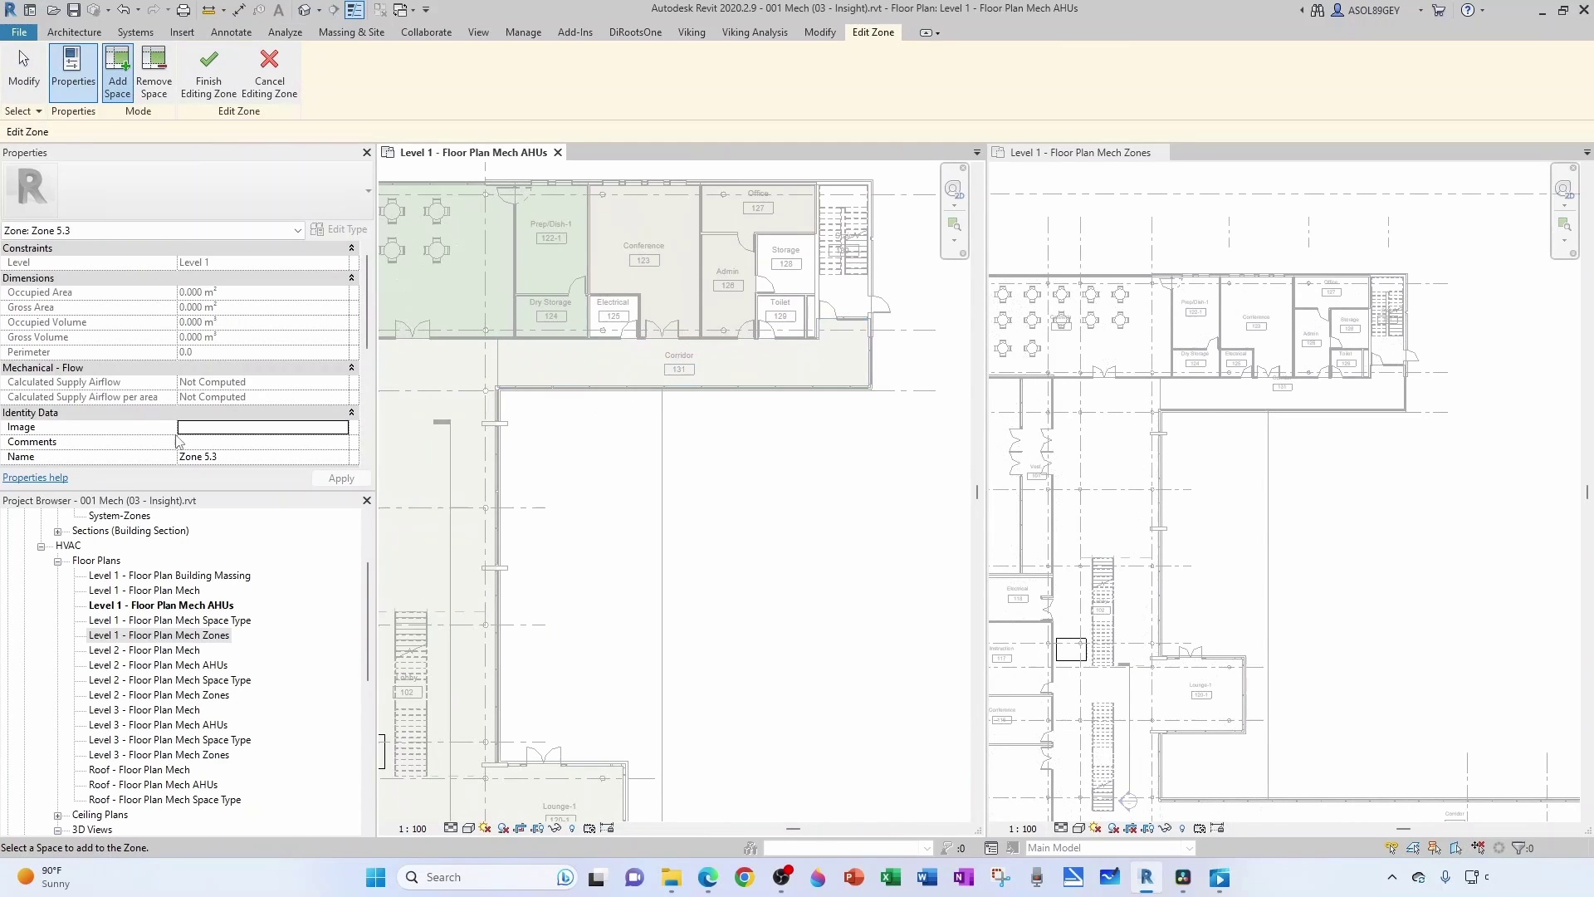
scroll(199, 440, "down", 3)
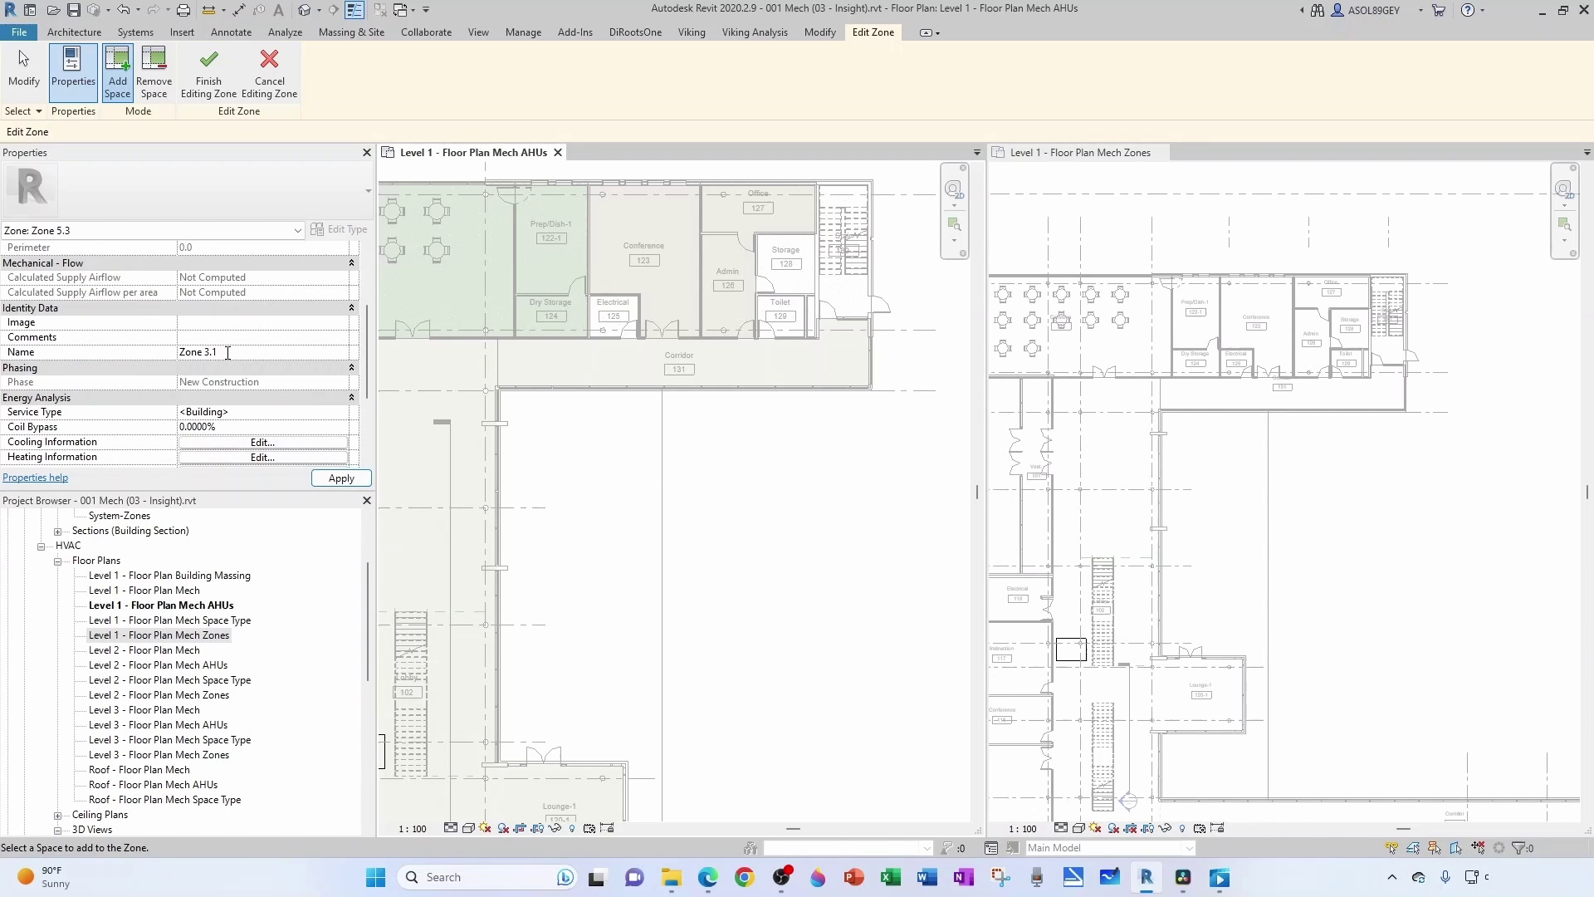
left_click(660, 377)
left_click(209, 74)
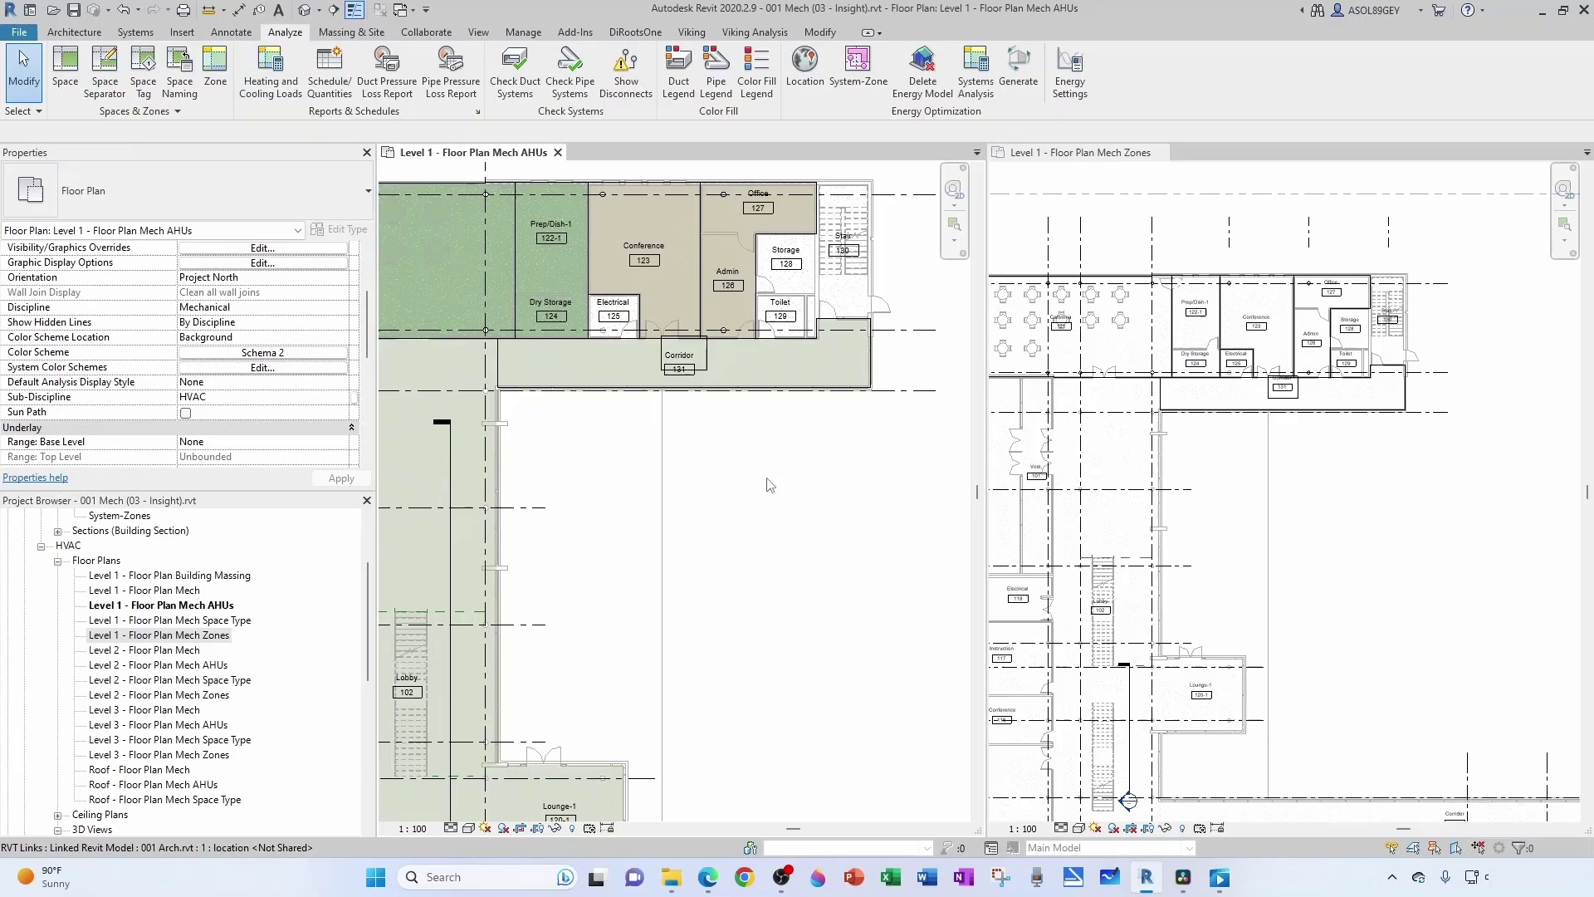
left_click(731, 387)
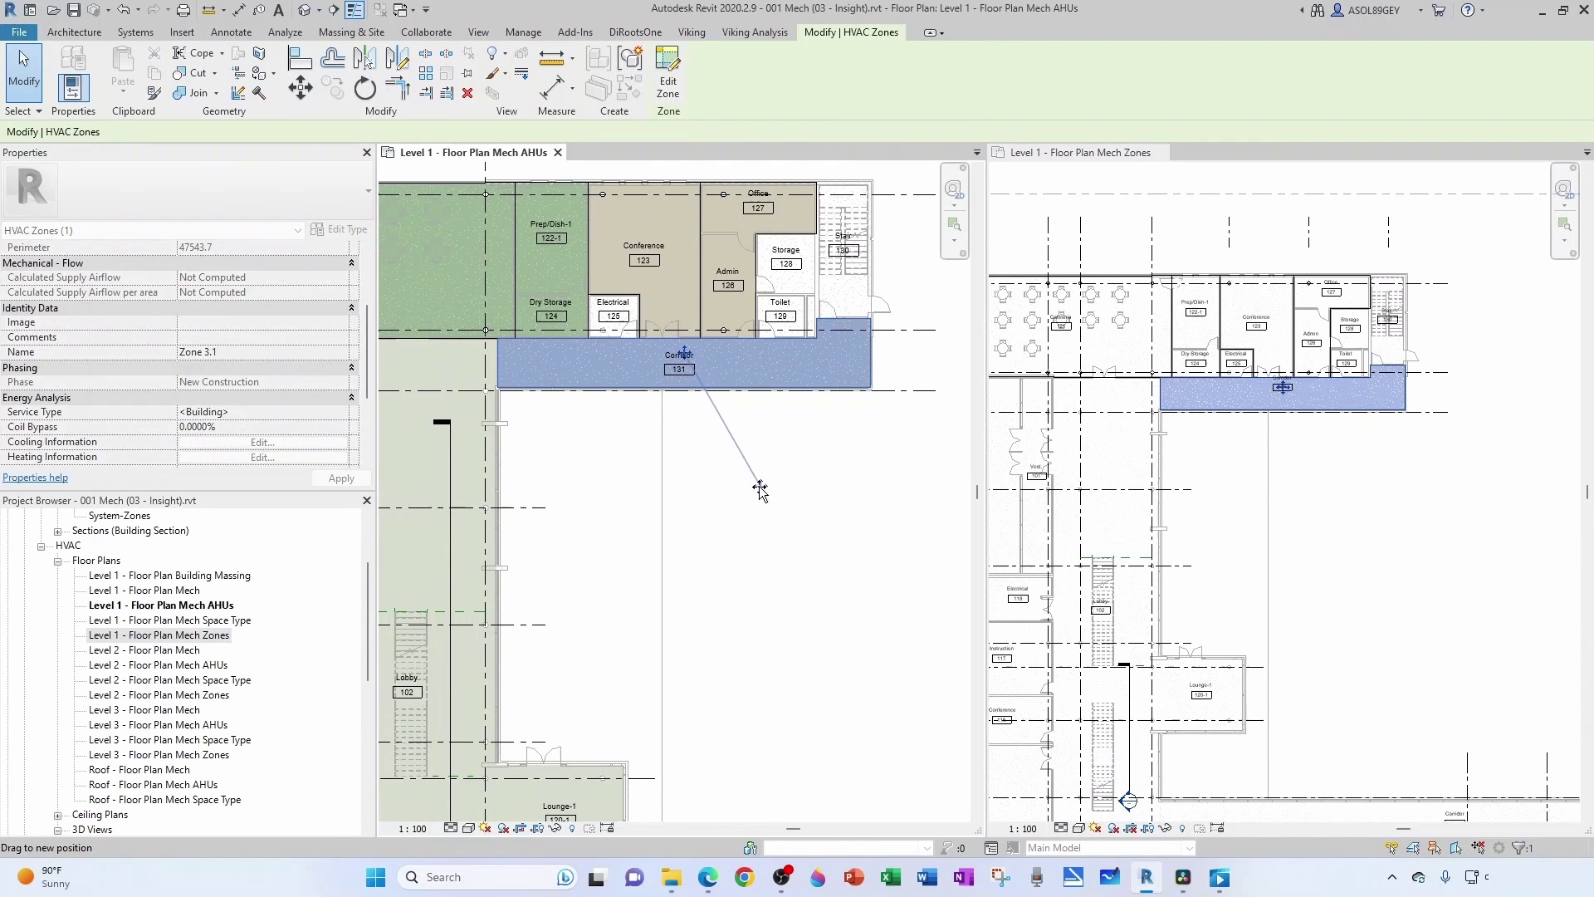
key("Escape")
Step: Create the next AHU 3 HVAC zone on Level 1 from the Lobby 102 space
scroll(807, 459, "down", 1)
left_click(217, 98)
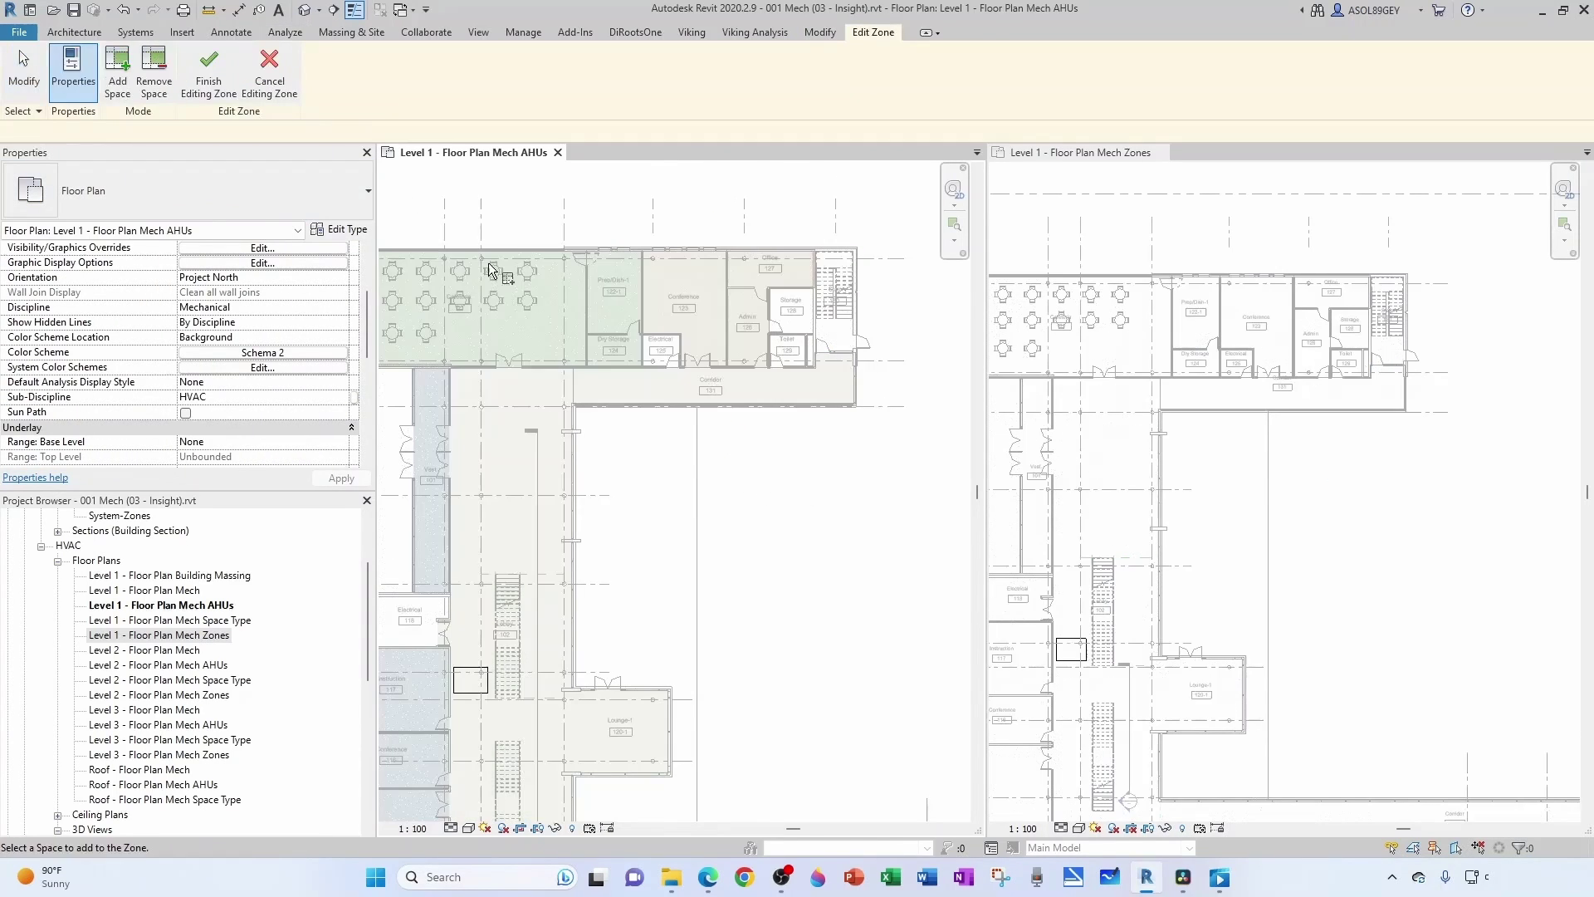
left_click(551, 582)
left_click(216, 82)
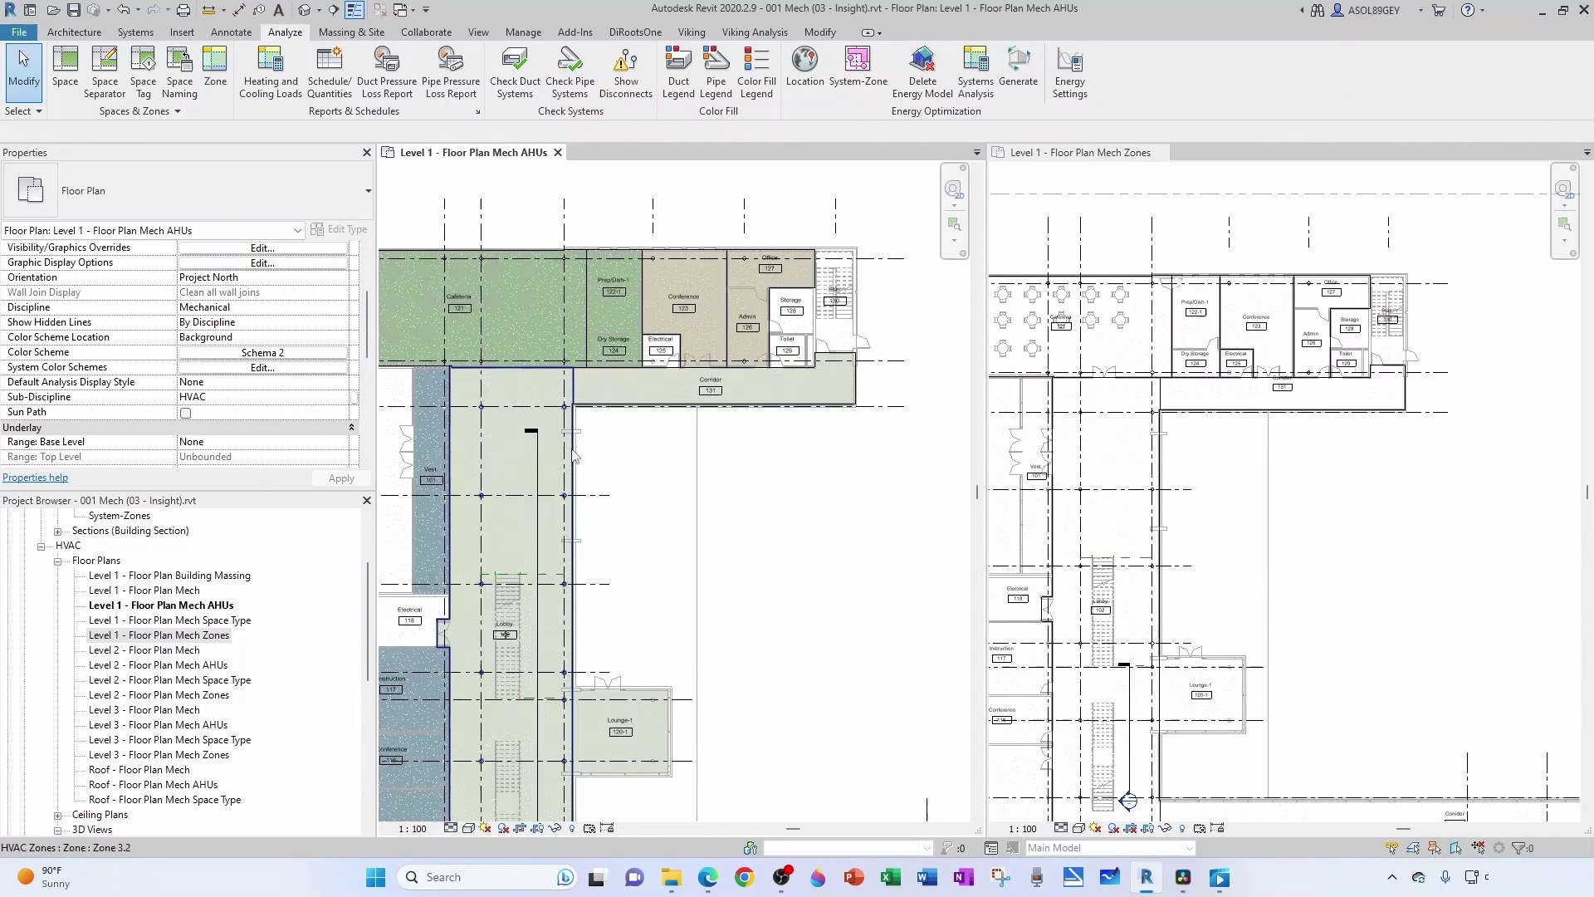
Step: Move the lobby zone's grip from the Lobby 102 label to the open area outside the building beside the lobby
scroll(567, 573, "up", 1)
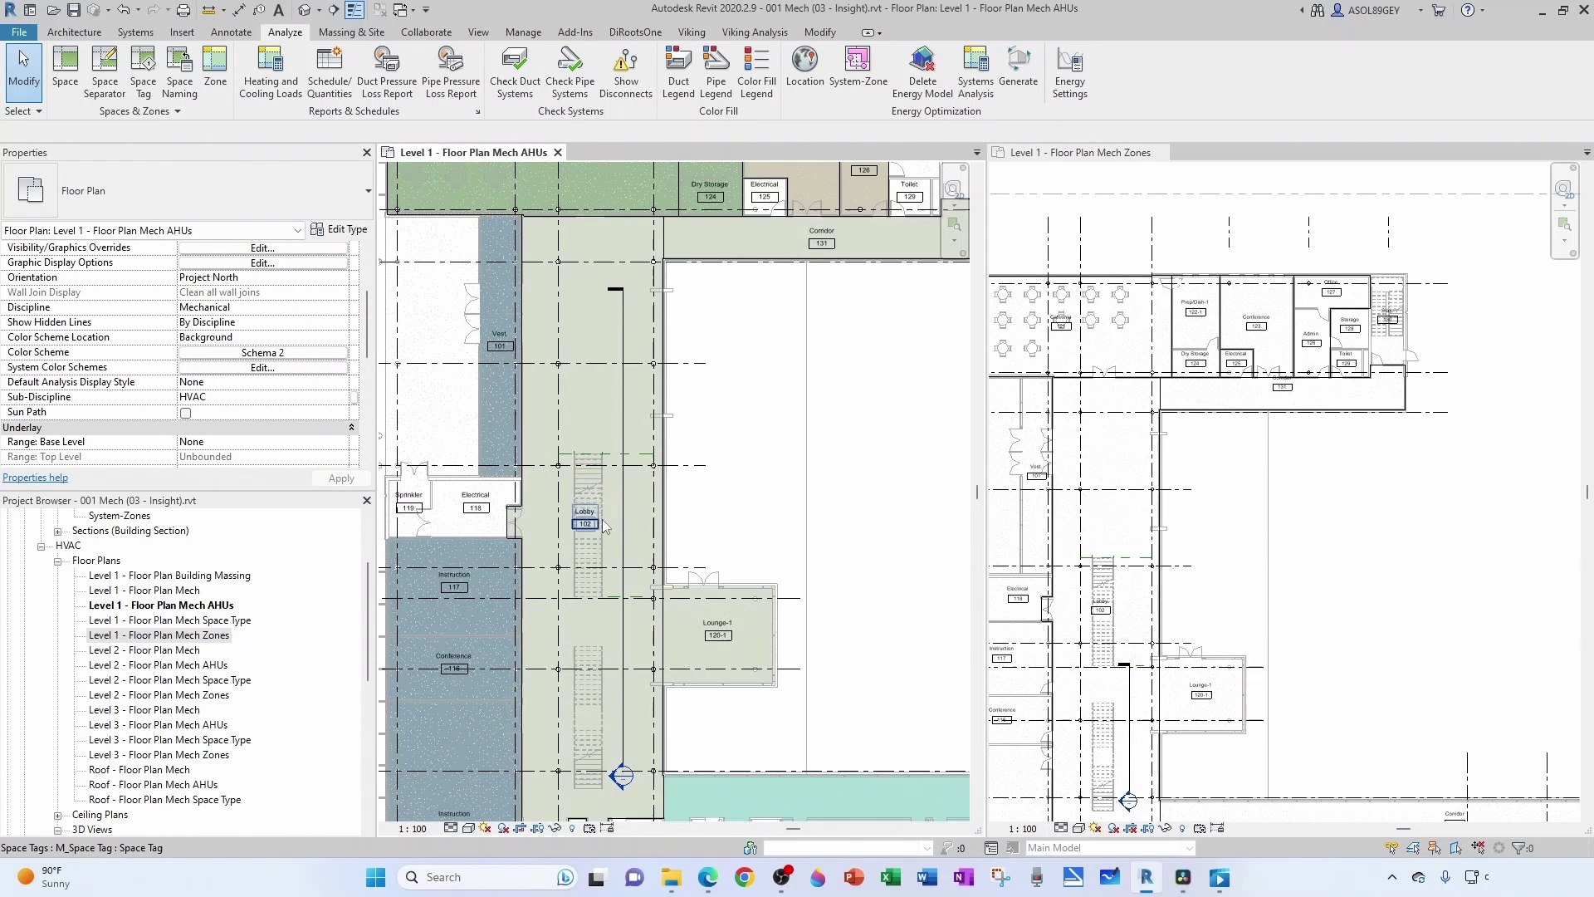
left_click(594, 529)
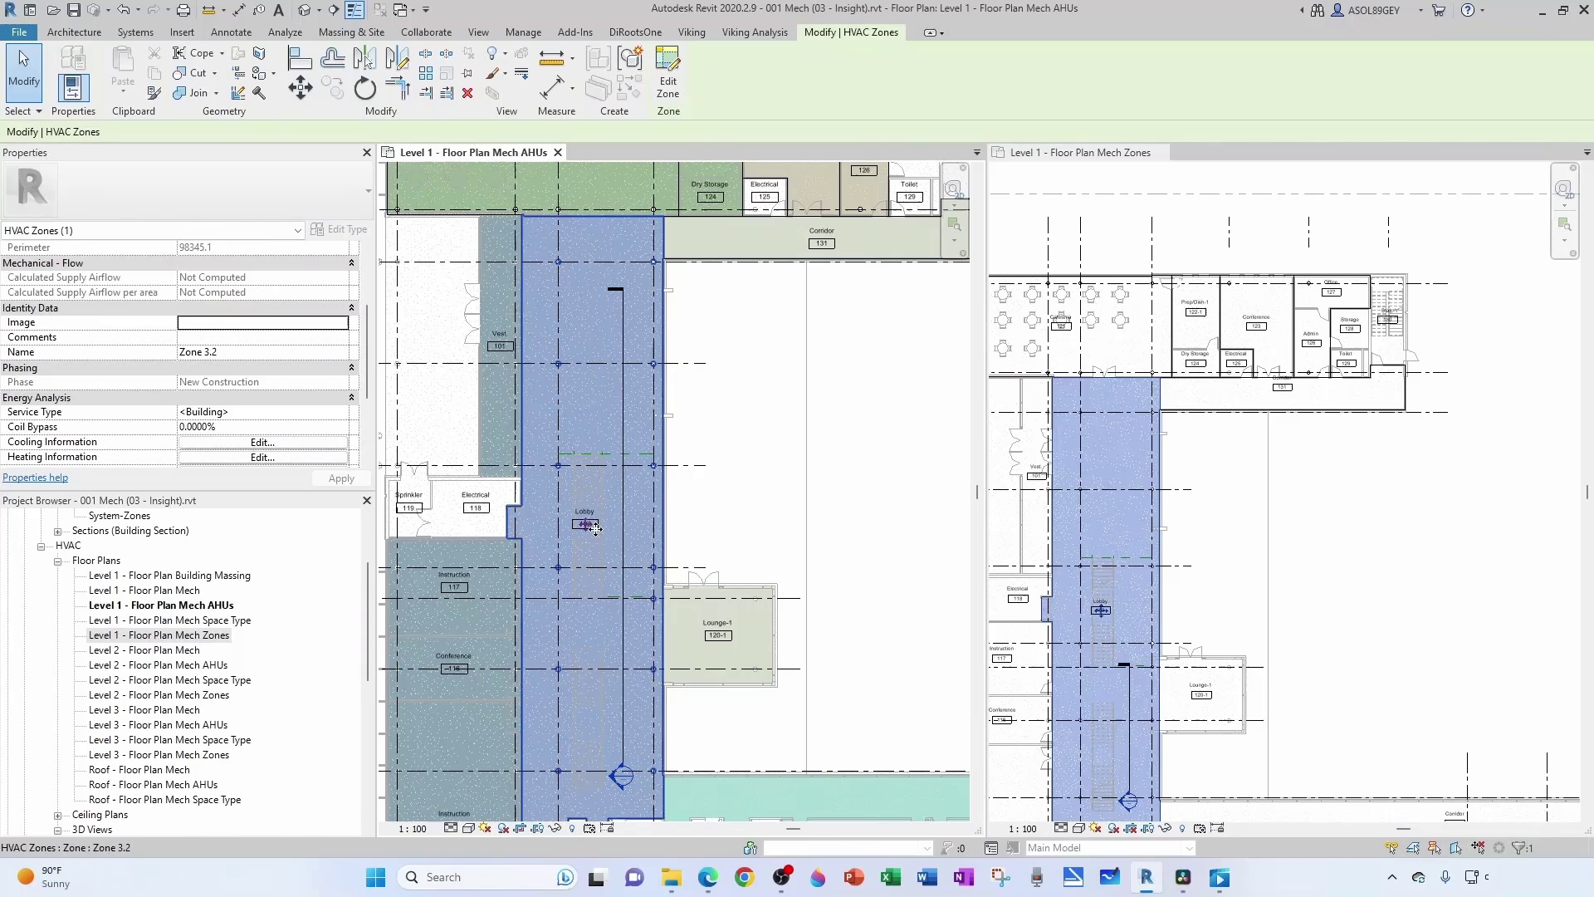
left_click_drag(589, 523, 817, 443)
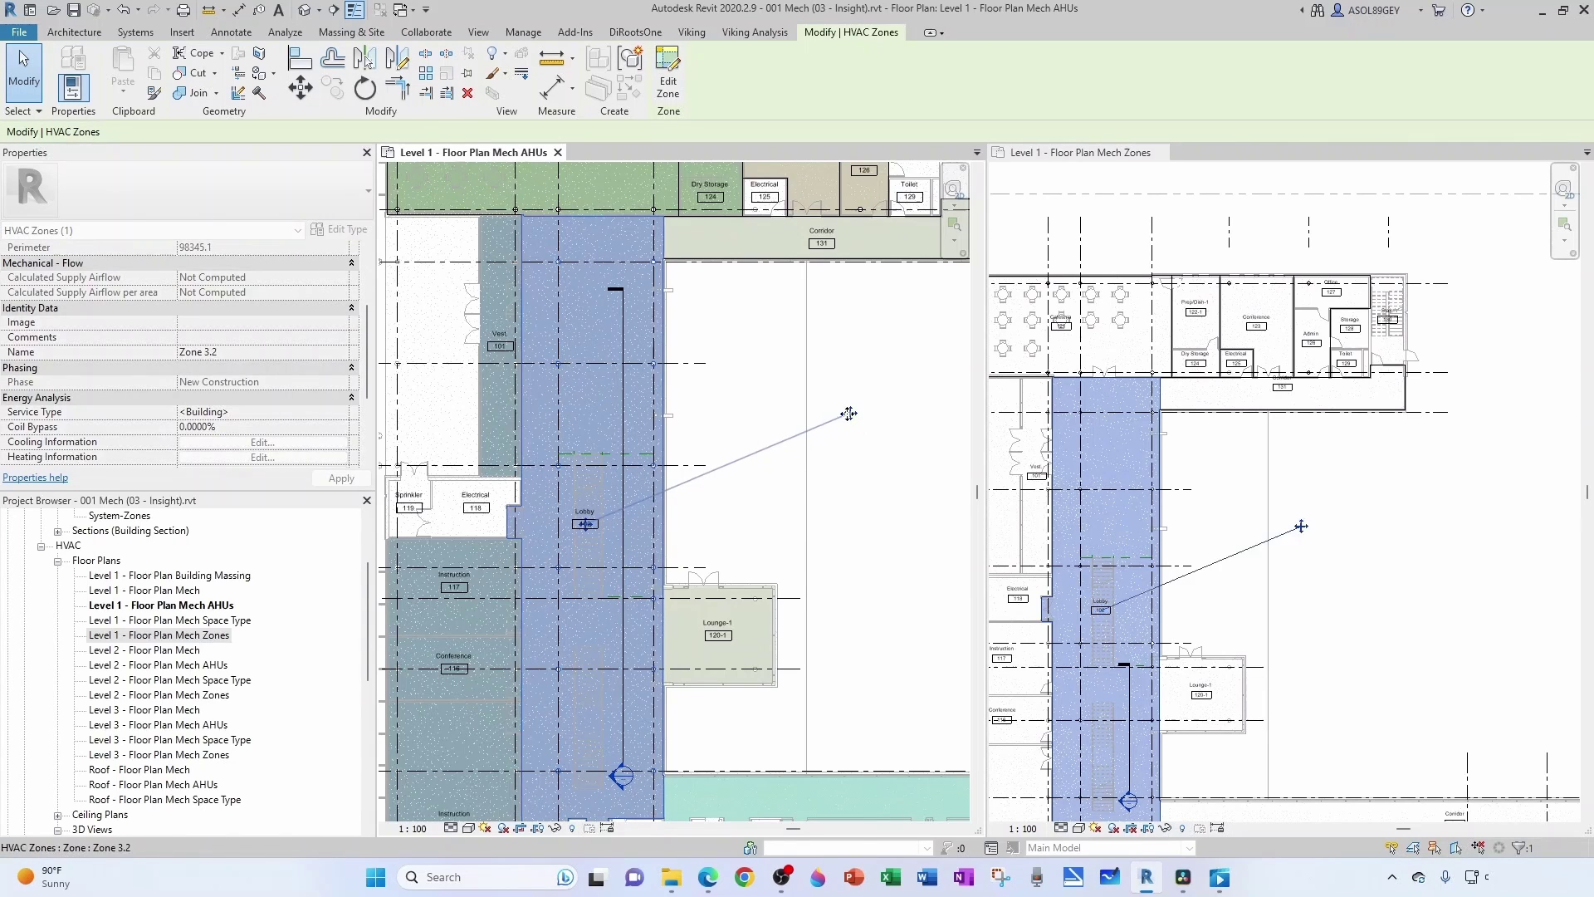
key("Escape")
key("Escape")
Step: Create an HVAC zone from the Lounge-1 120-1 space and move its grip outside the building beside the lounge
scroll(755, 521, "down", 1)
middle_click_drag(781, 545, 739, 520)
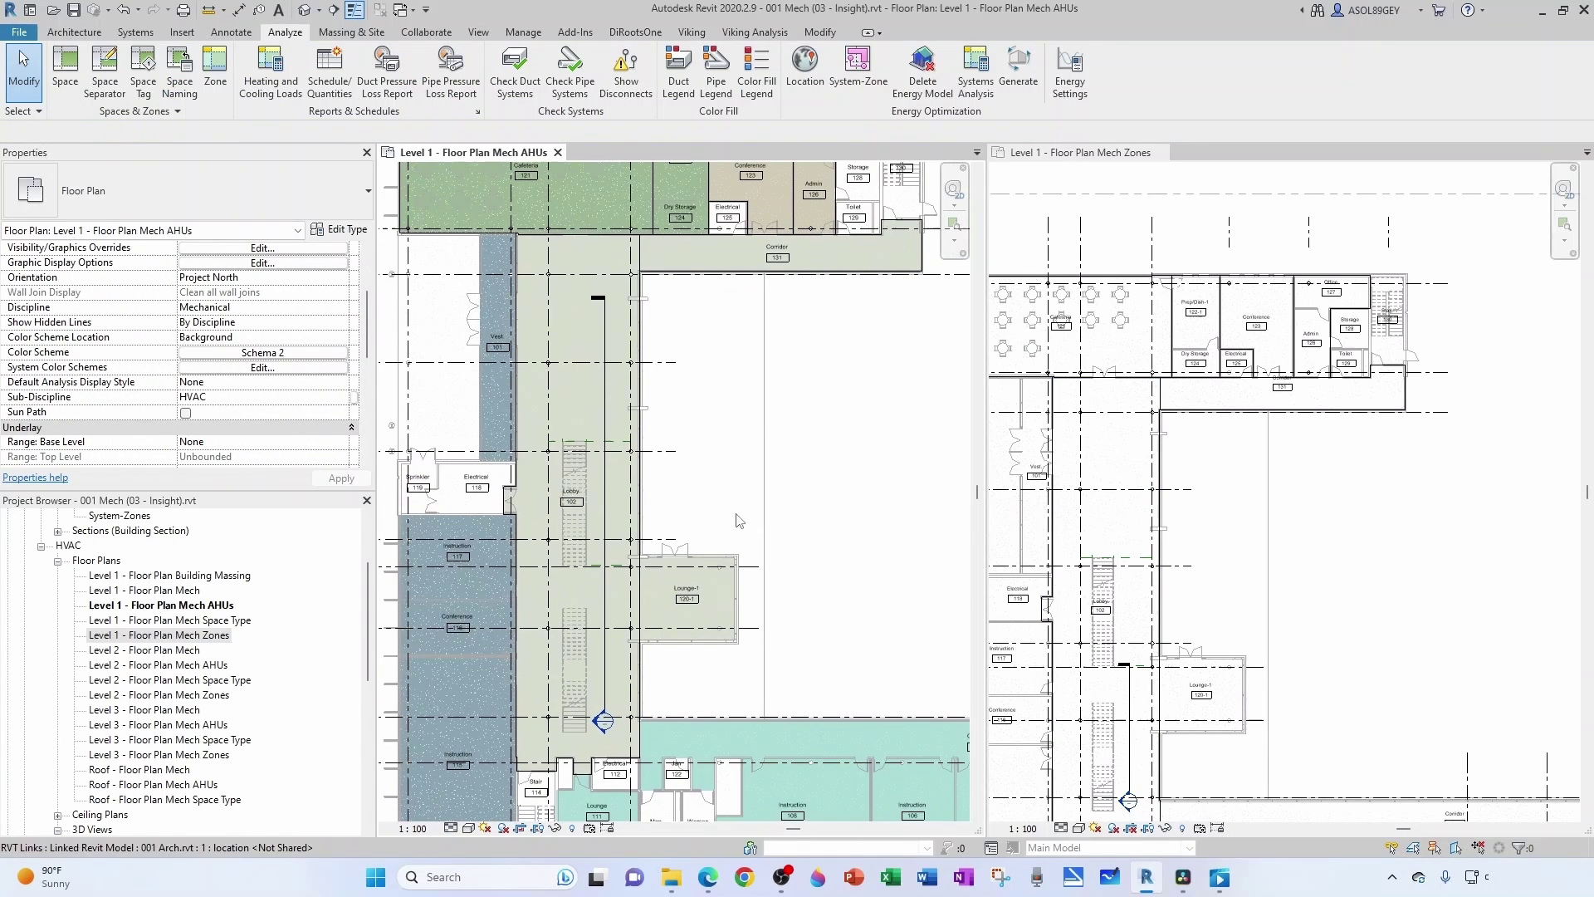
left_click(223, 80)
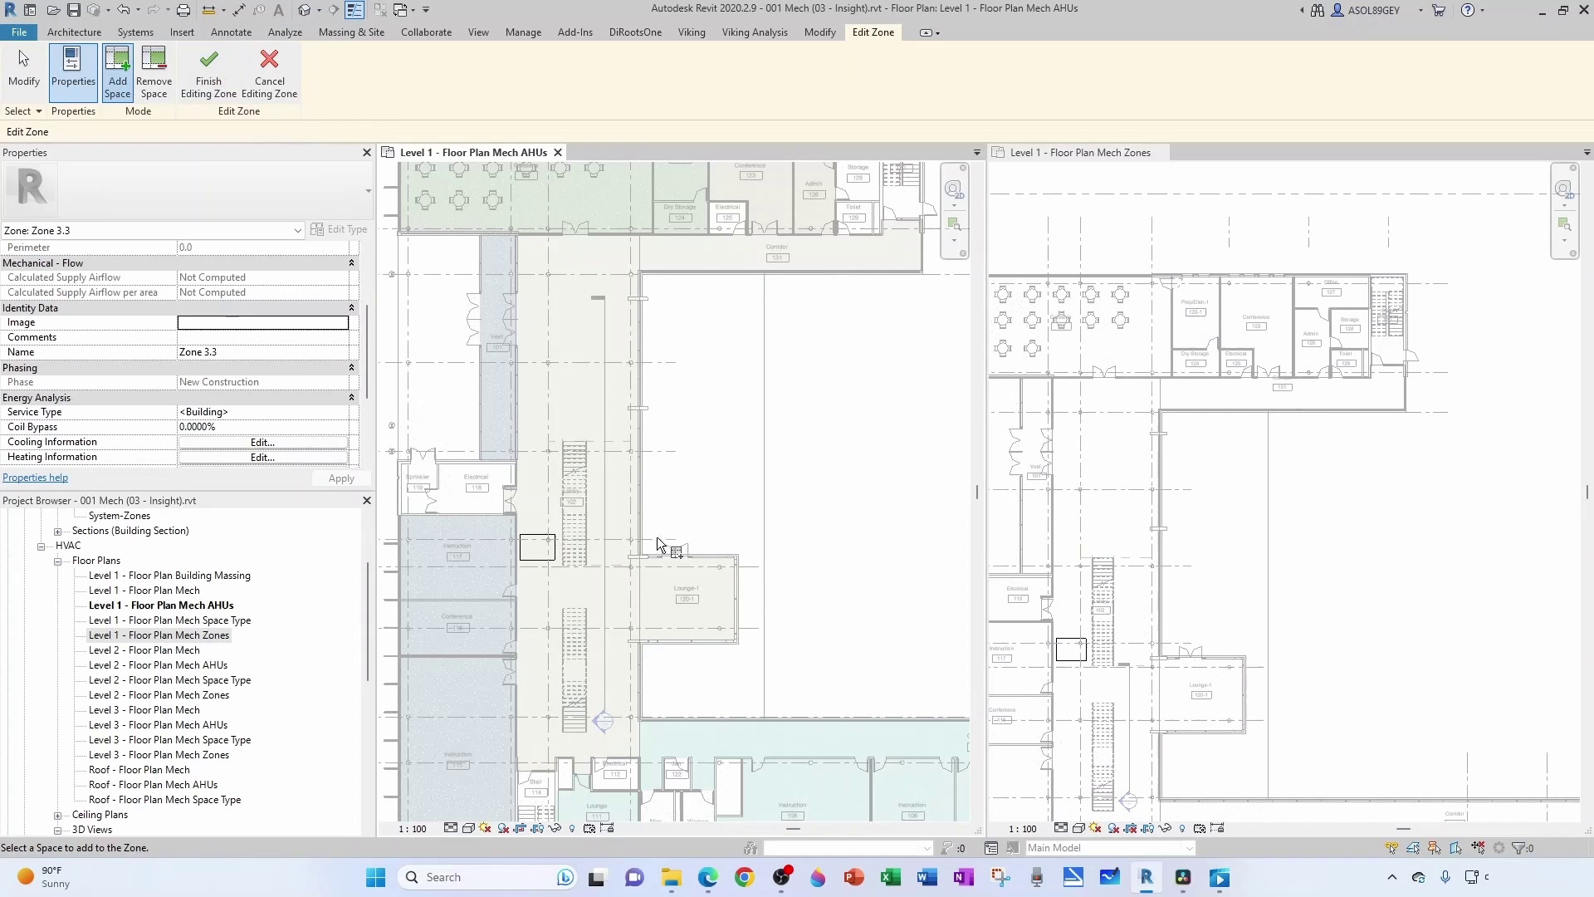
scroll(706, 598, "up", 3)
left_click(717, 564)
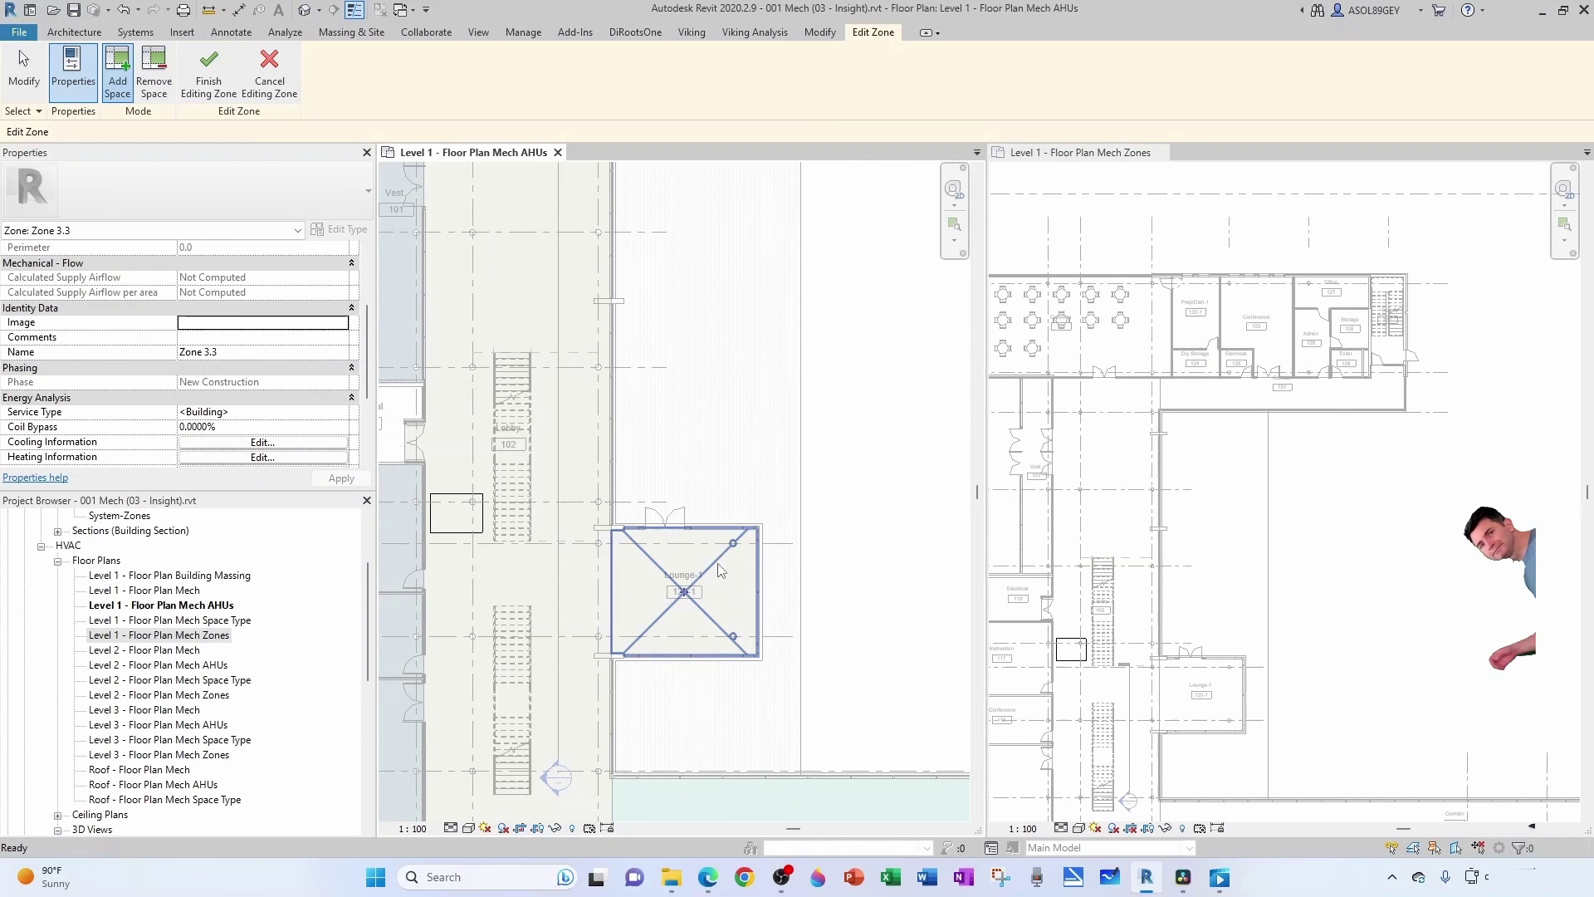
left_click(208, 70)
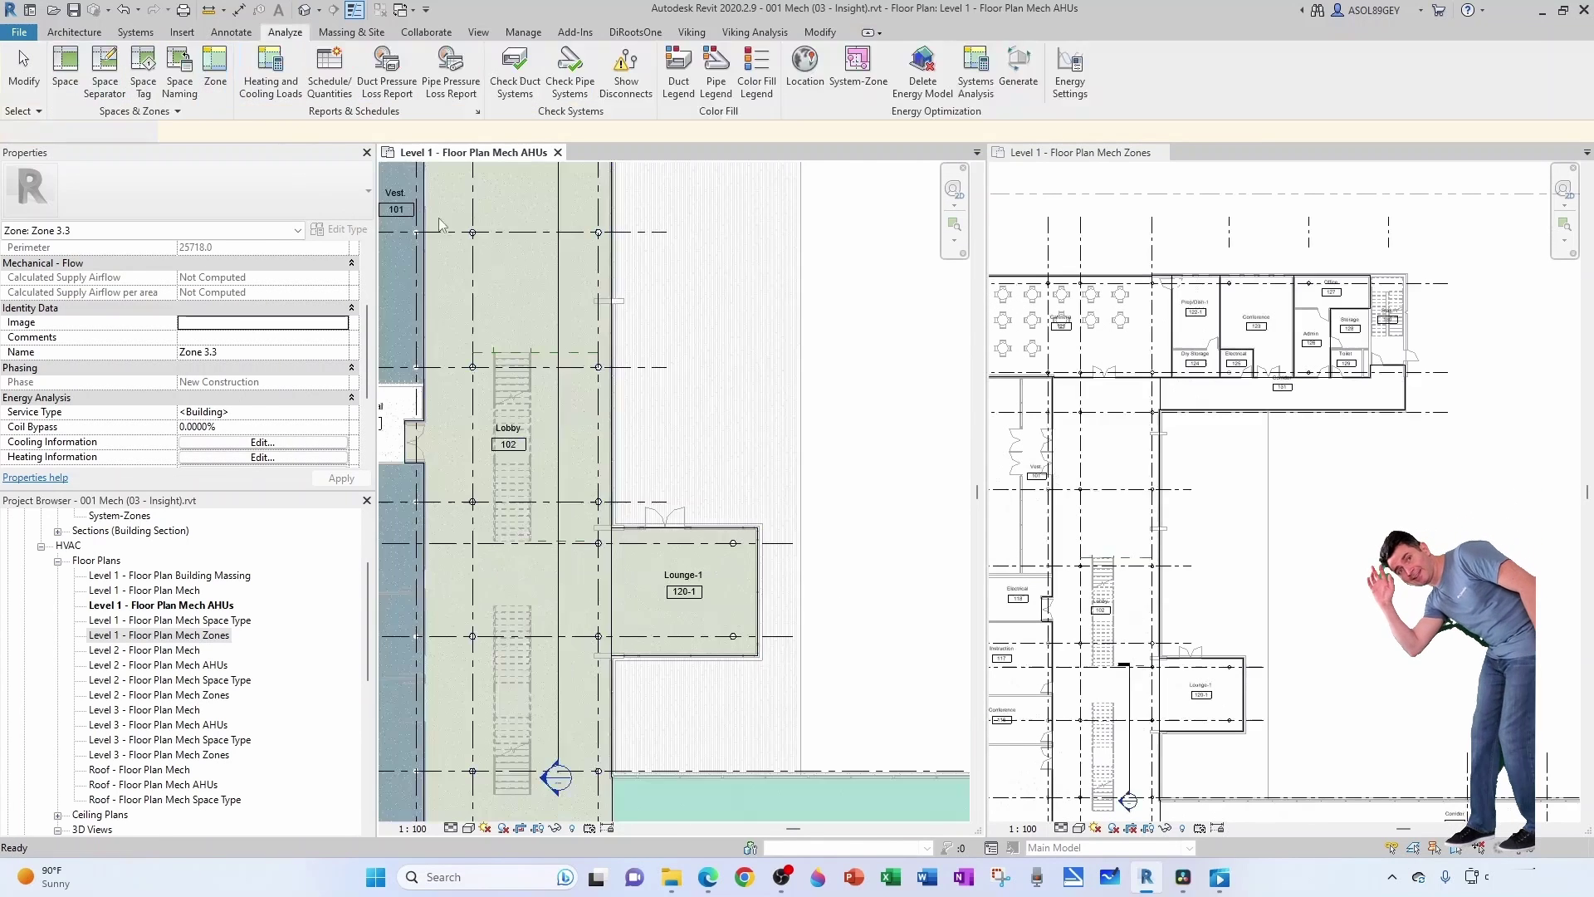
left_click(689, 608)
left_click_drag(684, 591, 925, 535)
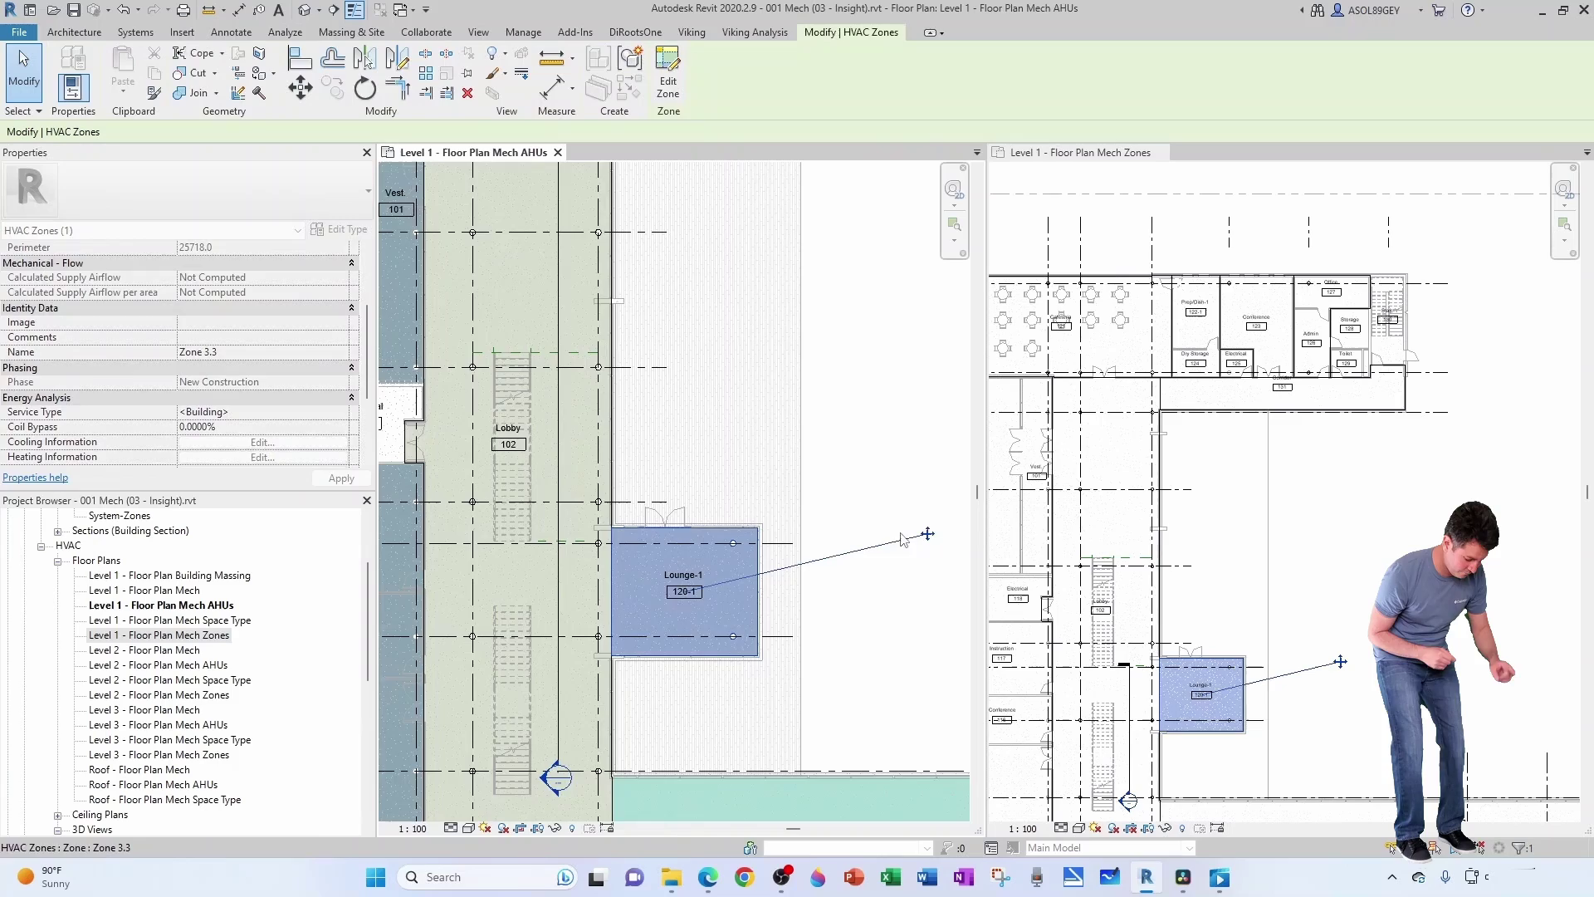
Step: Check the corridor, lobby and lounge zones by their leader lines on the Level 1 Mech AHUs plan
scroll(785, 526, "down", 2)
scroll(783, 526, "down", 2)
left_click(828, 423)
left_click(810, 419)
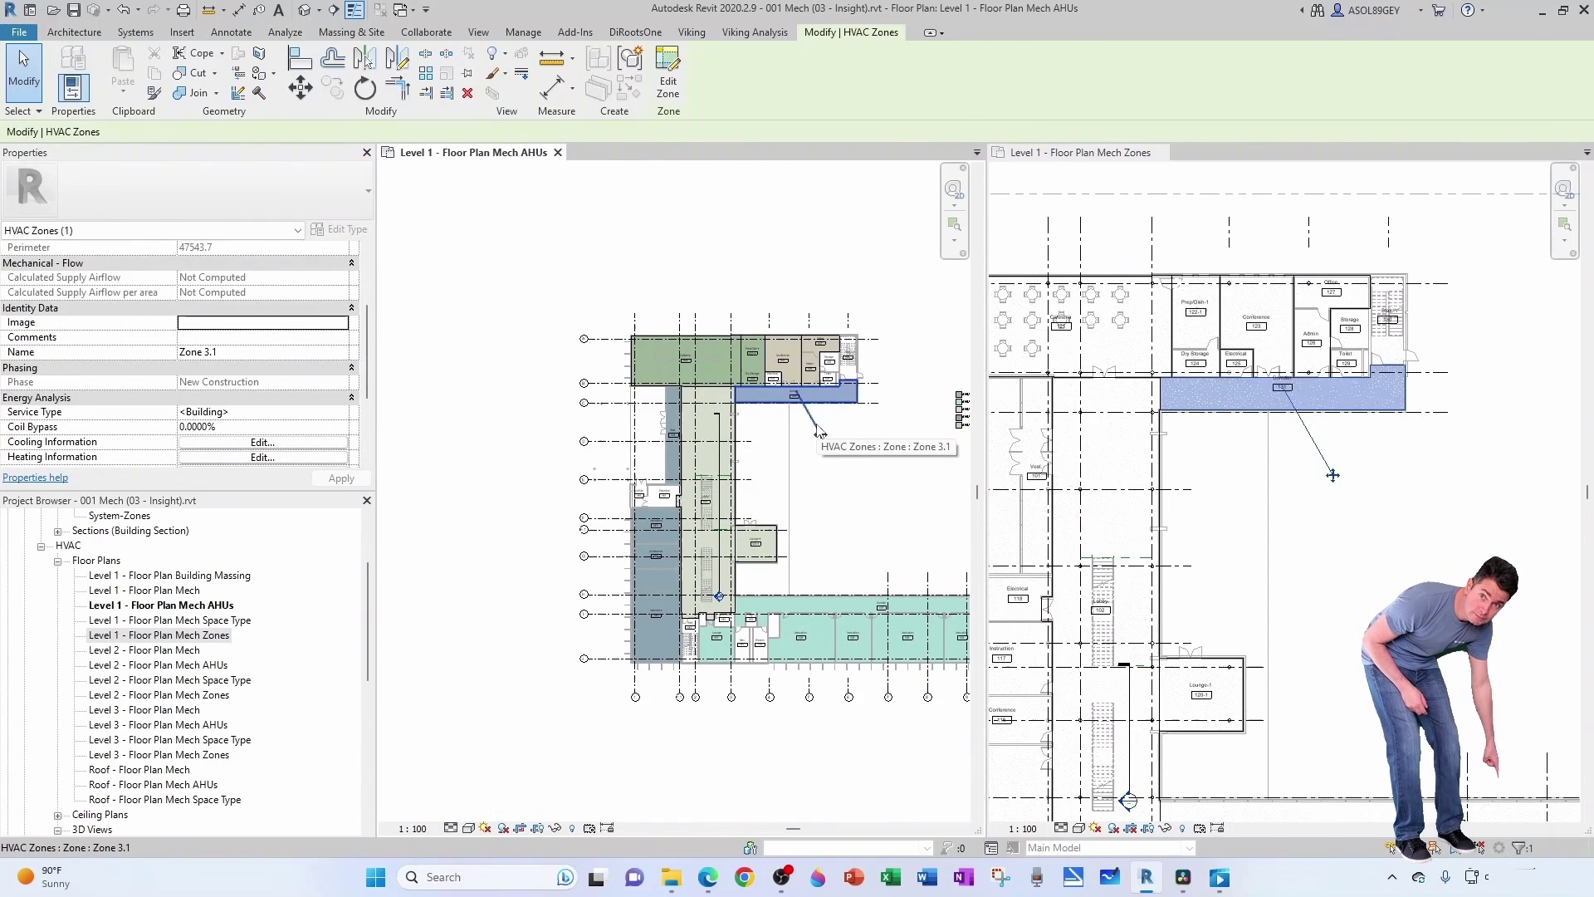
left_click(771, 474)
key("Escape")
left_click(783, 538)
key("Escape")
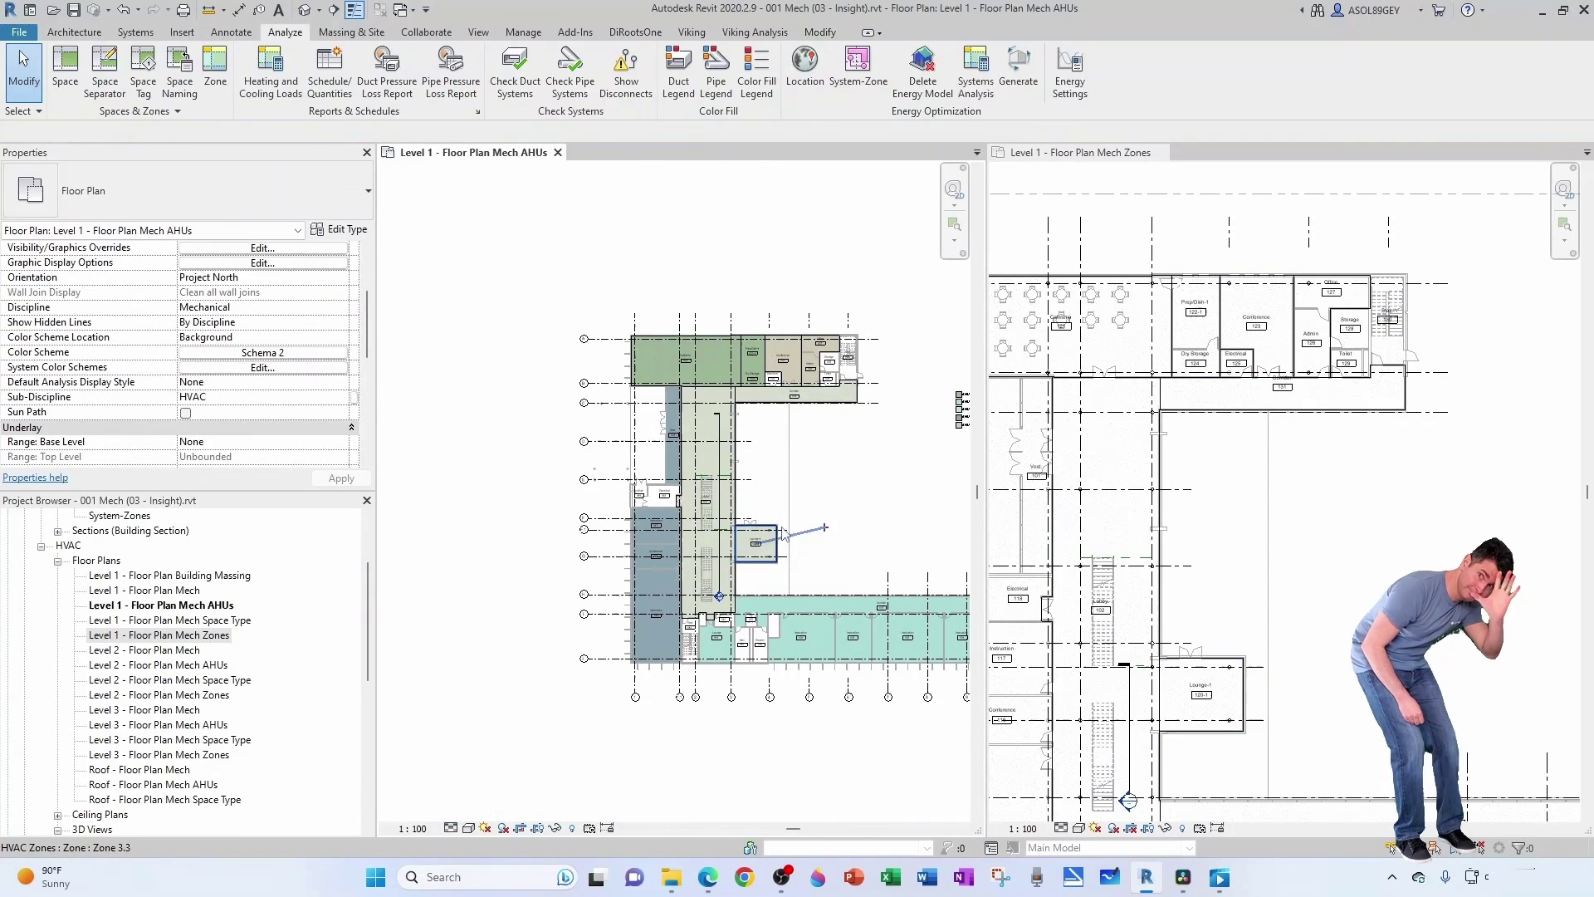
Step: Compare the AHU colour legend with the coloured spaces across the Level 1 Mech AHUs plan
scroll(856, 455, "up", 1)
middle_click_drag(857, 489, 793, 476)
scroll(777, 453, "up", 4)
scroll(777, 464, "down", 2)
scroll(779, 465, "down", 2)
scroll(565, 544, "up", 2)
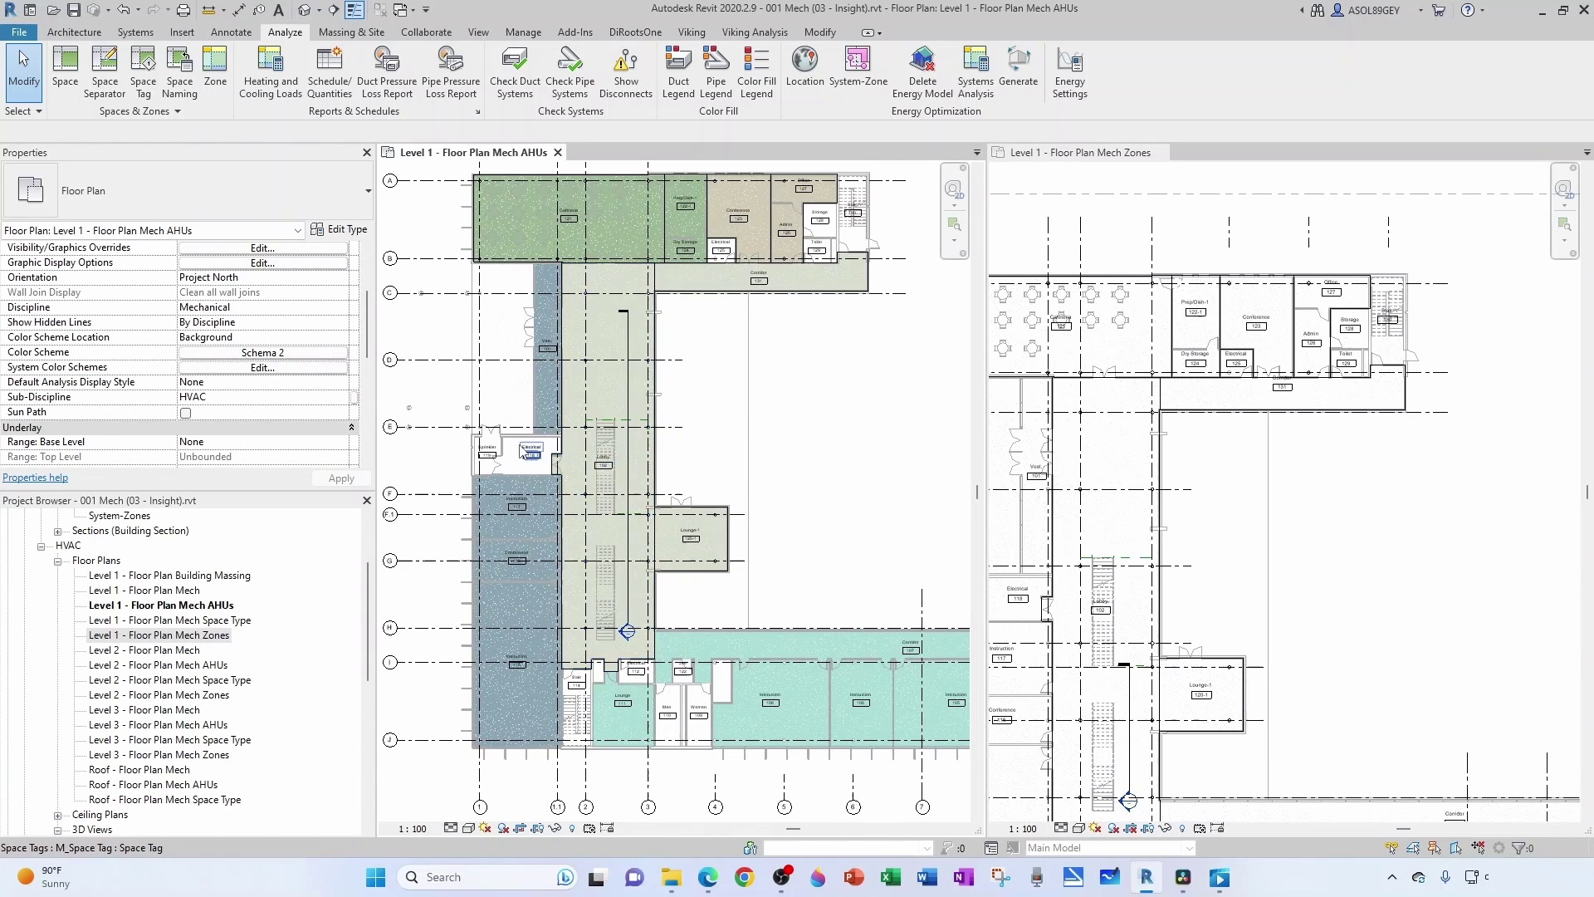
scroll(519, 445, "down", 2)
scroll(520, 448, "down", 1)
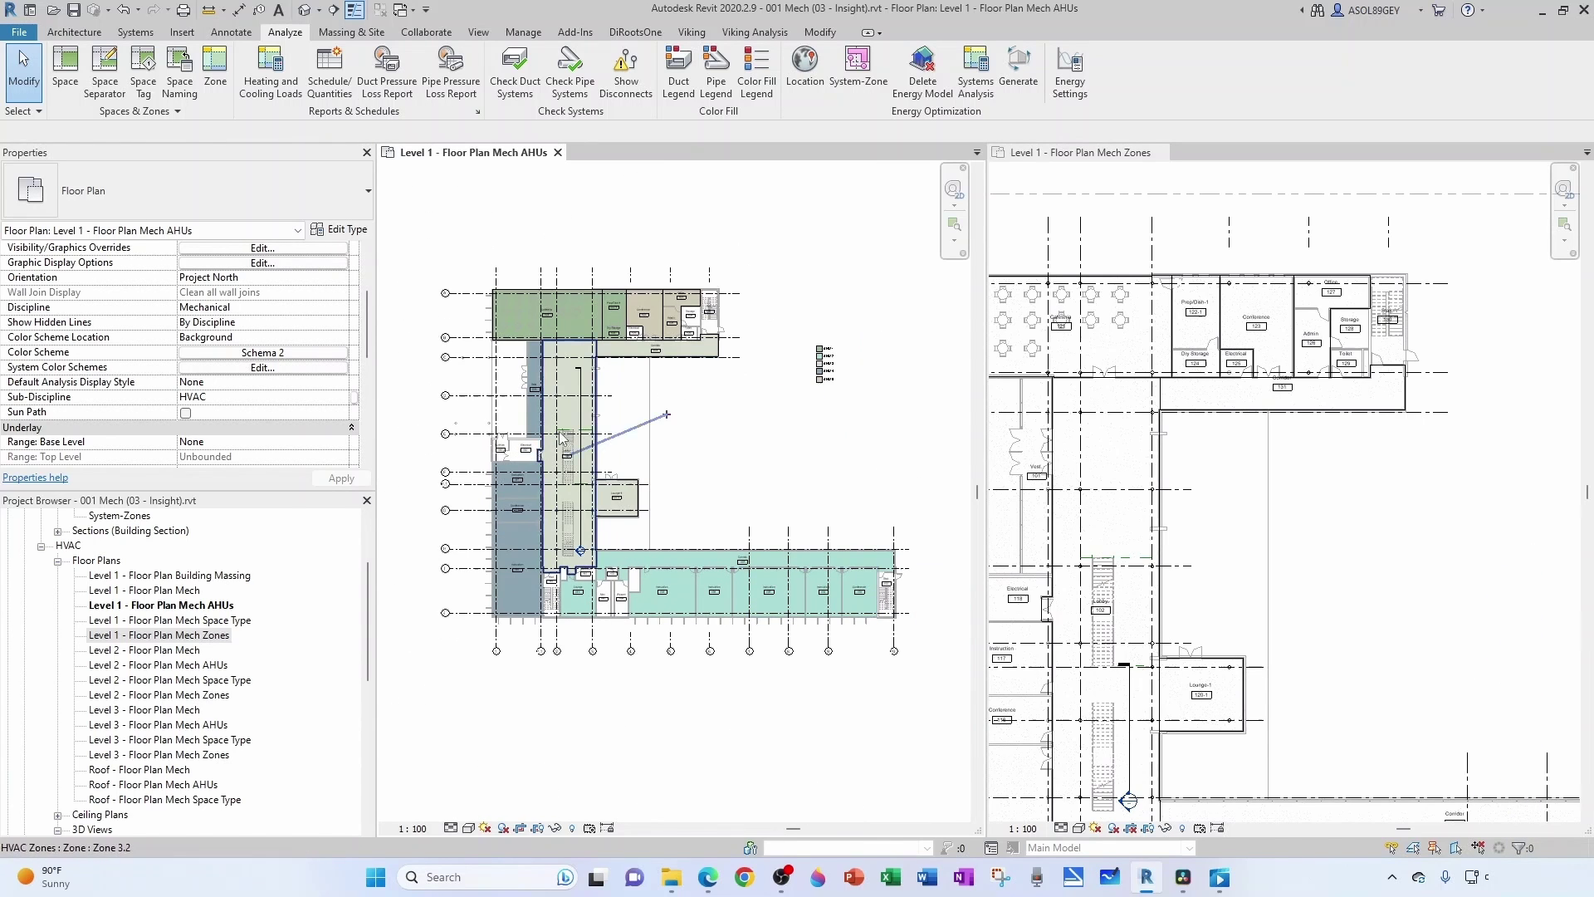
scroll(549, 542, "up", 1)
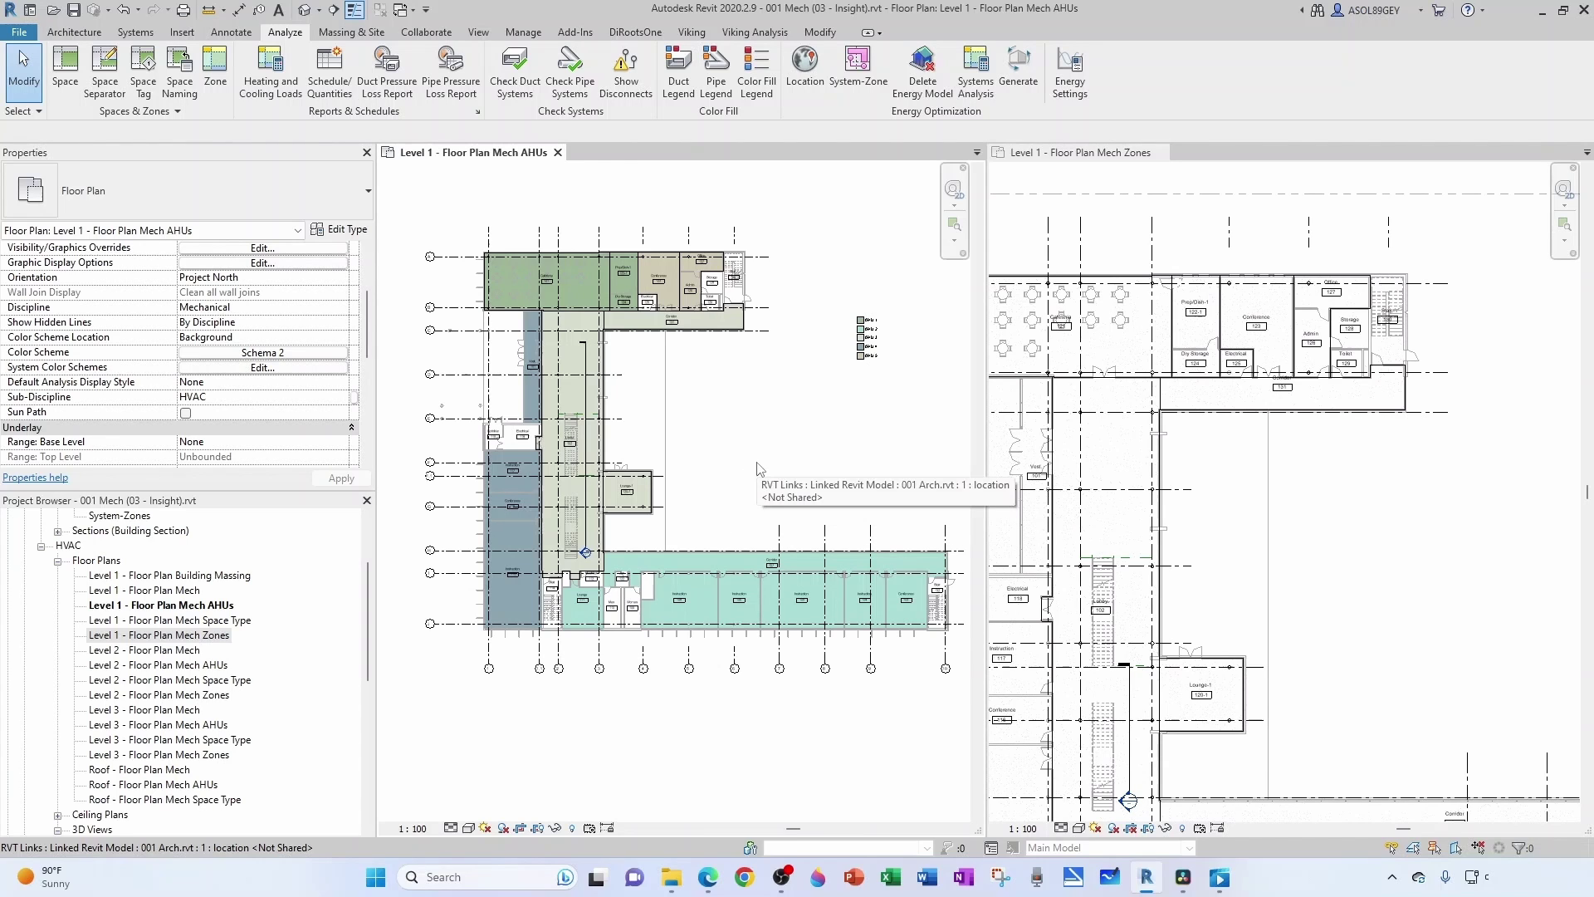
scroll(886, 359, "up", 3)
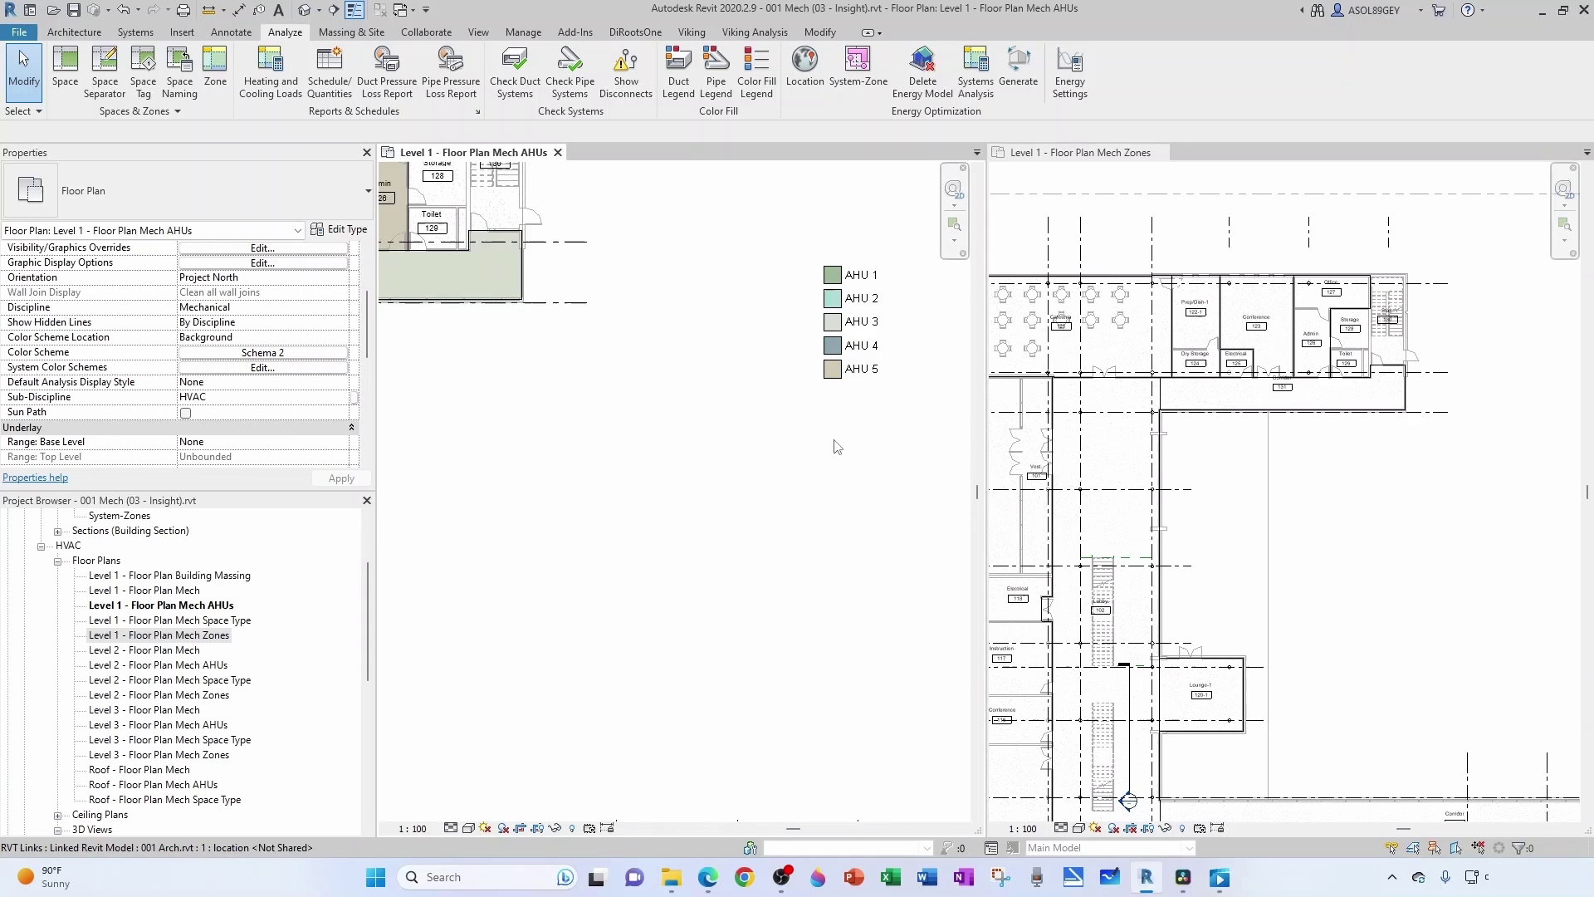
scroll(836, 447, "down", 4)
Step: Examine the AHU 4 spaces on the Level 1 Mech AHUs plan: the vestibule, both Instruction rooms and Conference 116
scroll(465, 560, "up", 5)
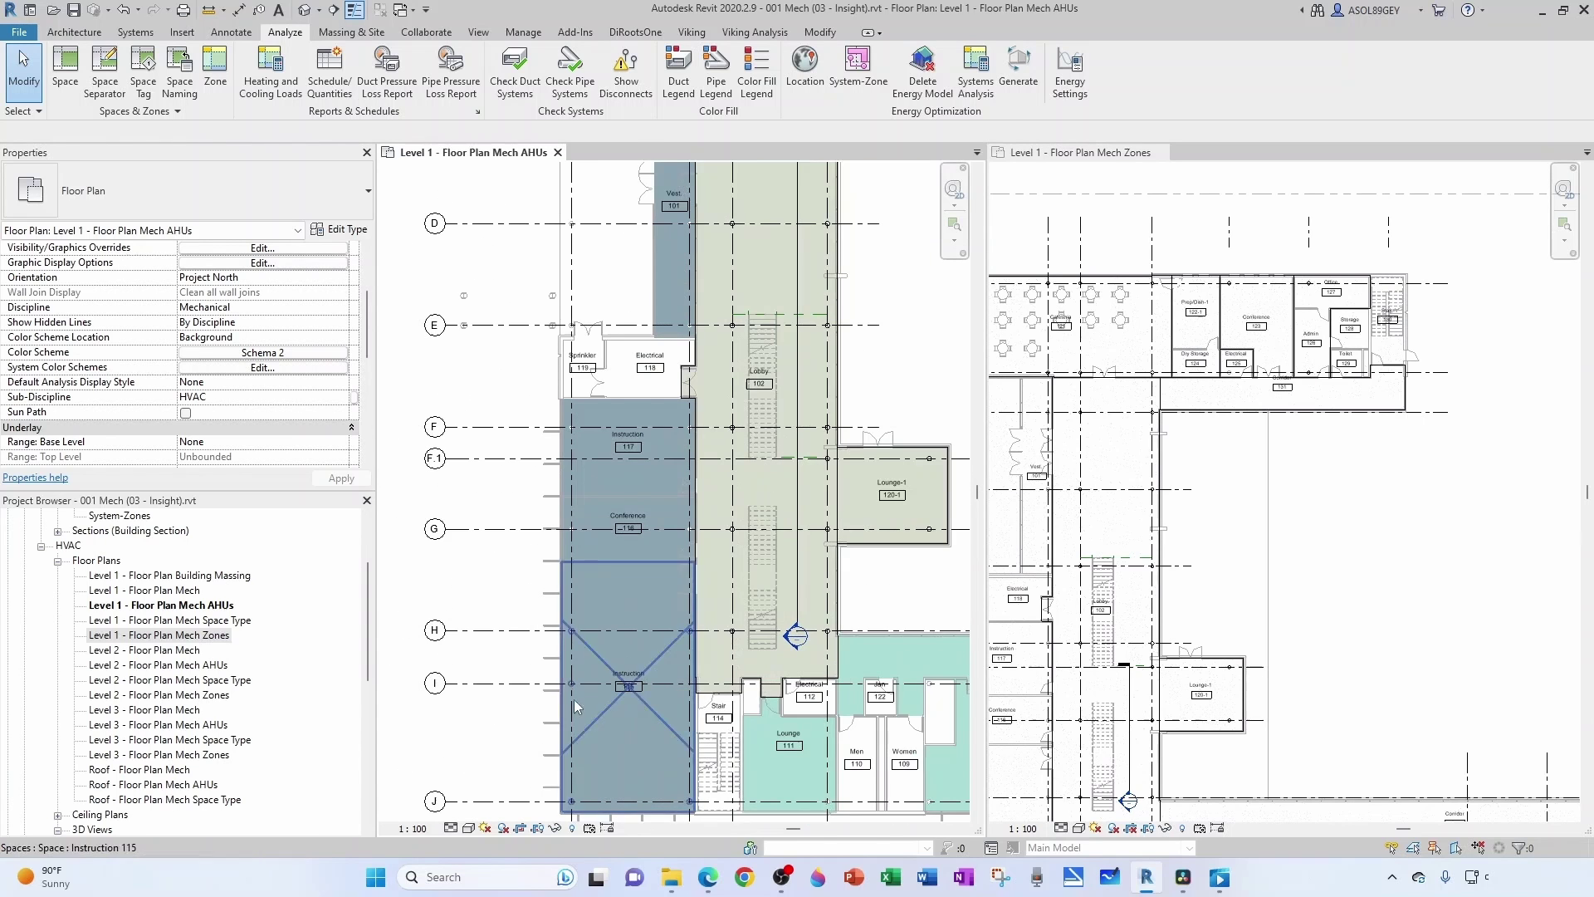
scroll(639, 614, "up", 3)
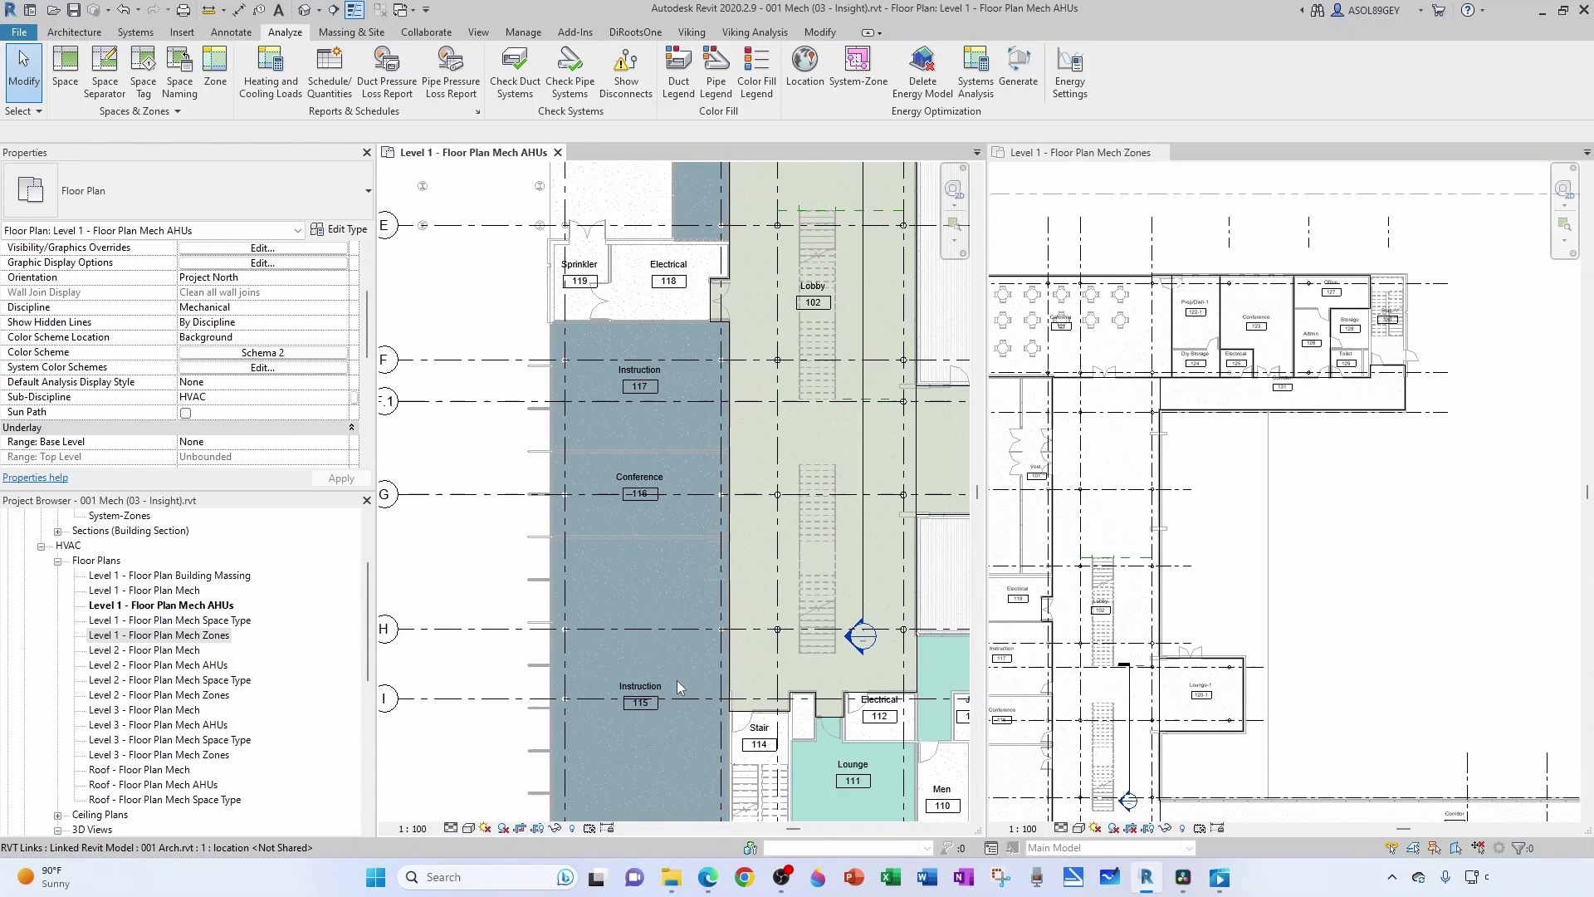
scroll(649, 518, "up", 1)
middle_click_drag(670, 513, 625, 652)
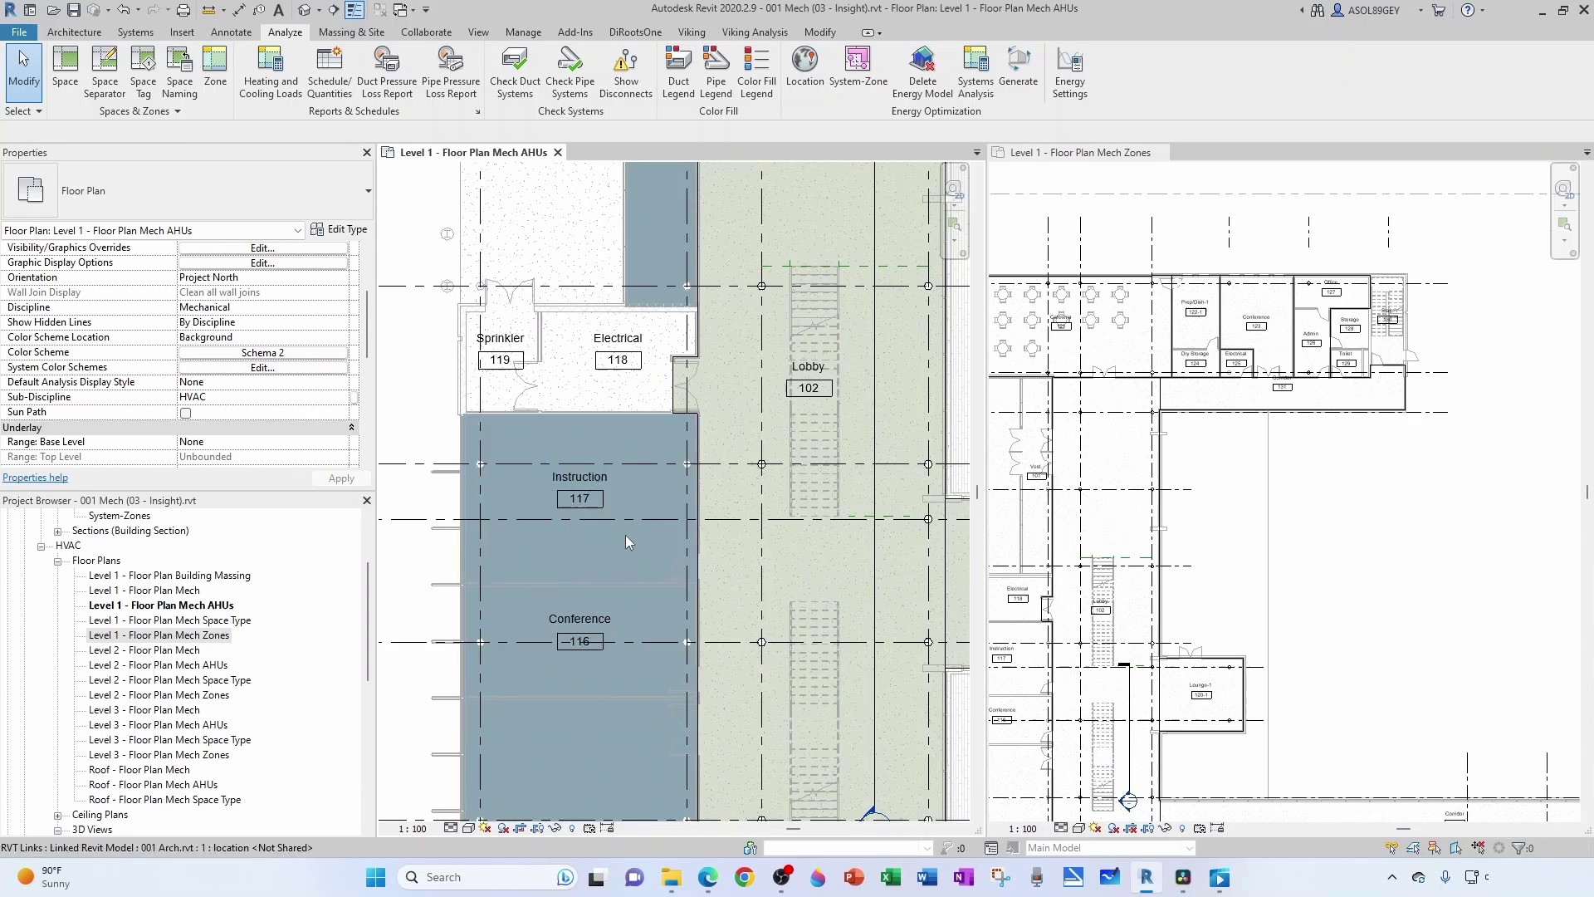
scroll(627, 536, "down", 1)
scroll(648, 392, "down", 2)
scroll(576, 390, "up", 2)
scroll(556, 404, "down", 3)
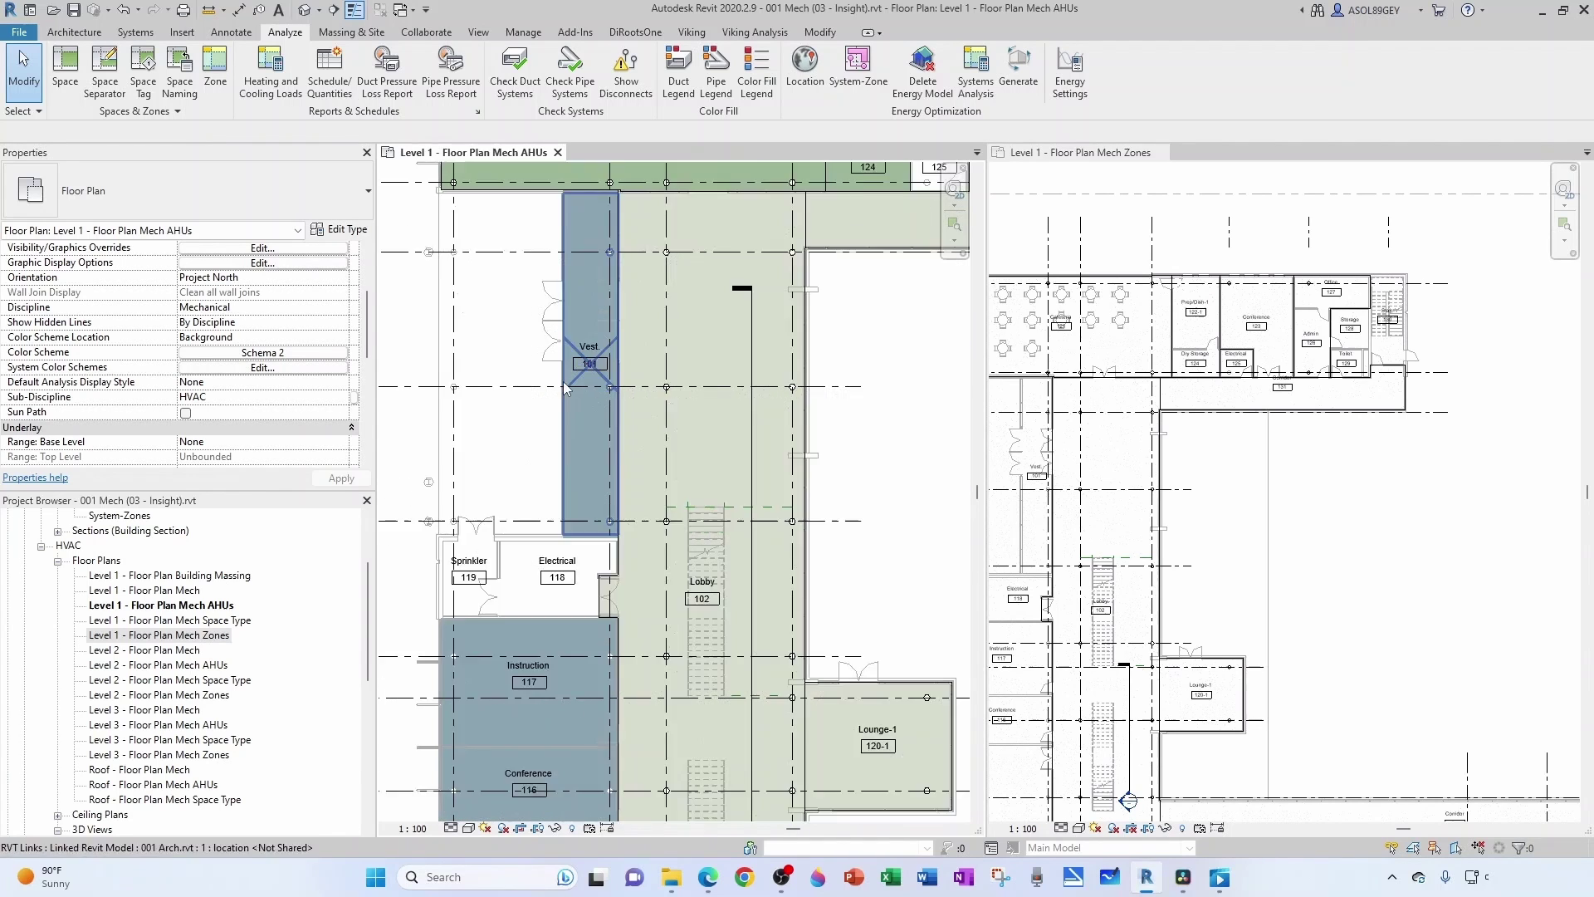
scroll(556, 404, "down", 3)
scroll(488, 469, "up", 2)
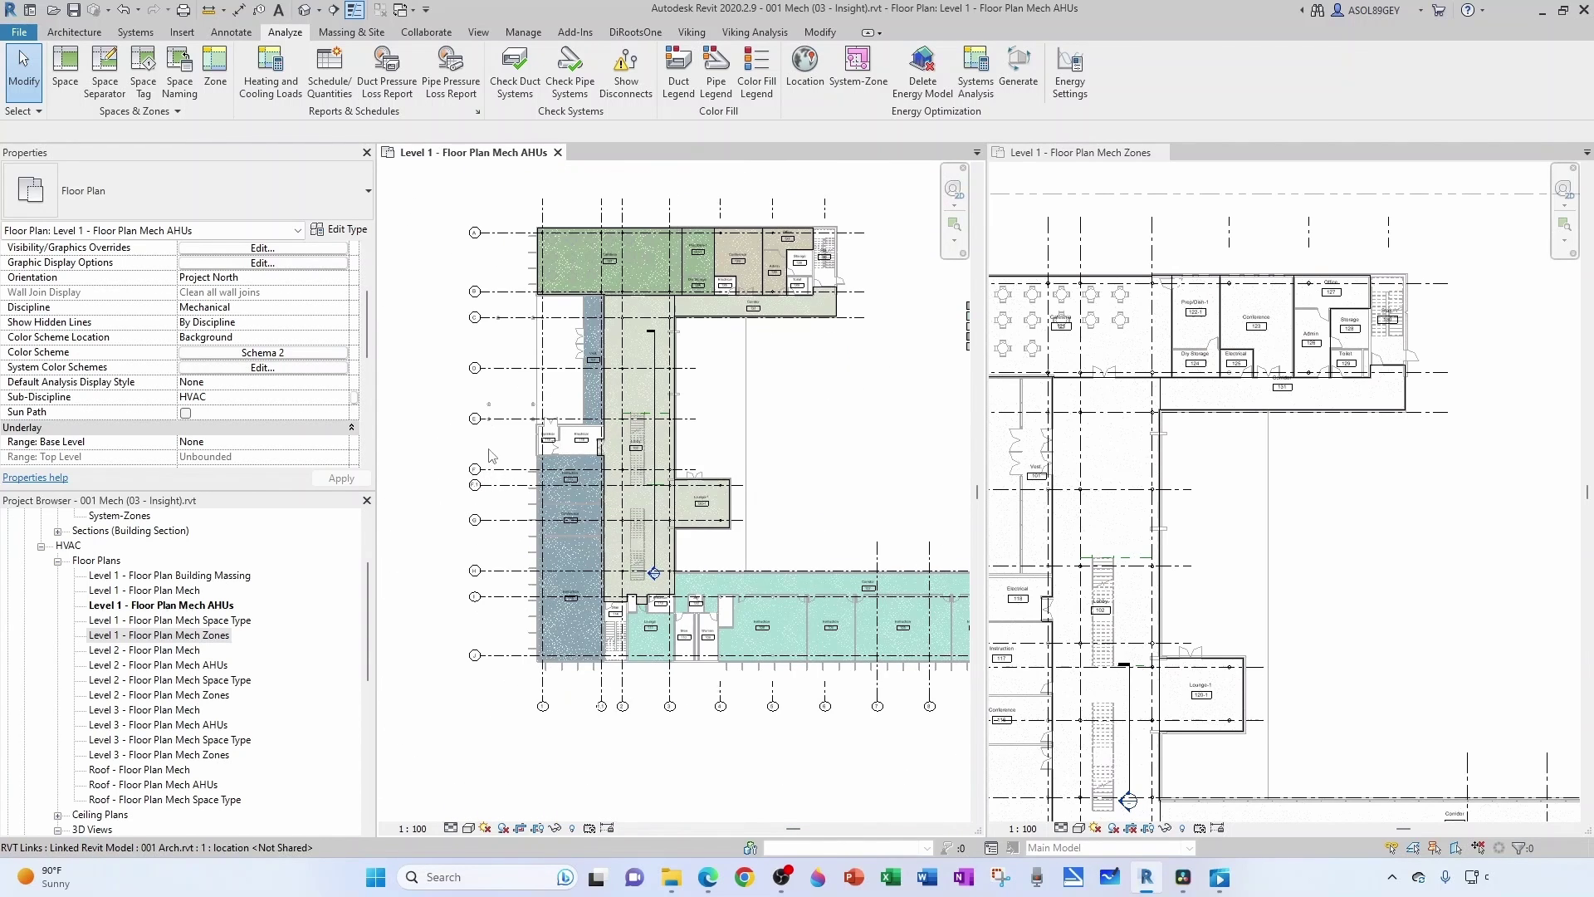
scroll(490, 455, "down", 2)
scroll(789, 374, "up", 5)
scroll(788, 403, "up", 2)
scroll(736, 399, "down", 4)
middle_click_drag(616, 498, 751, 491)
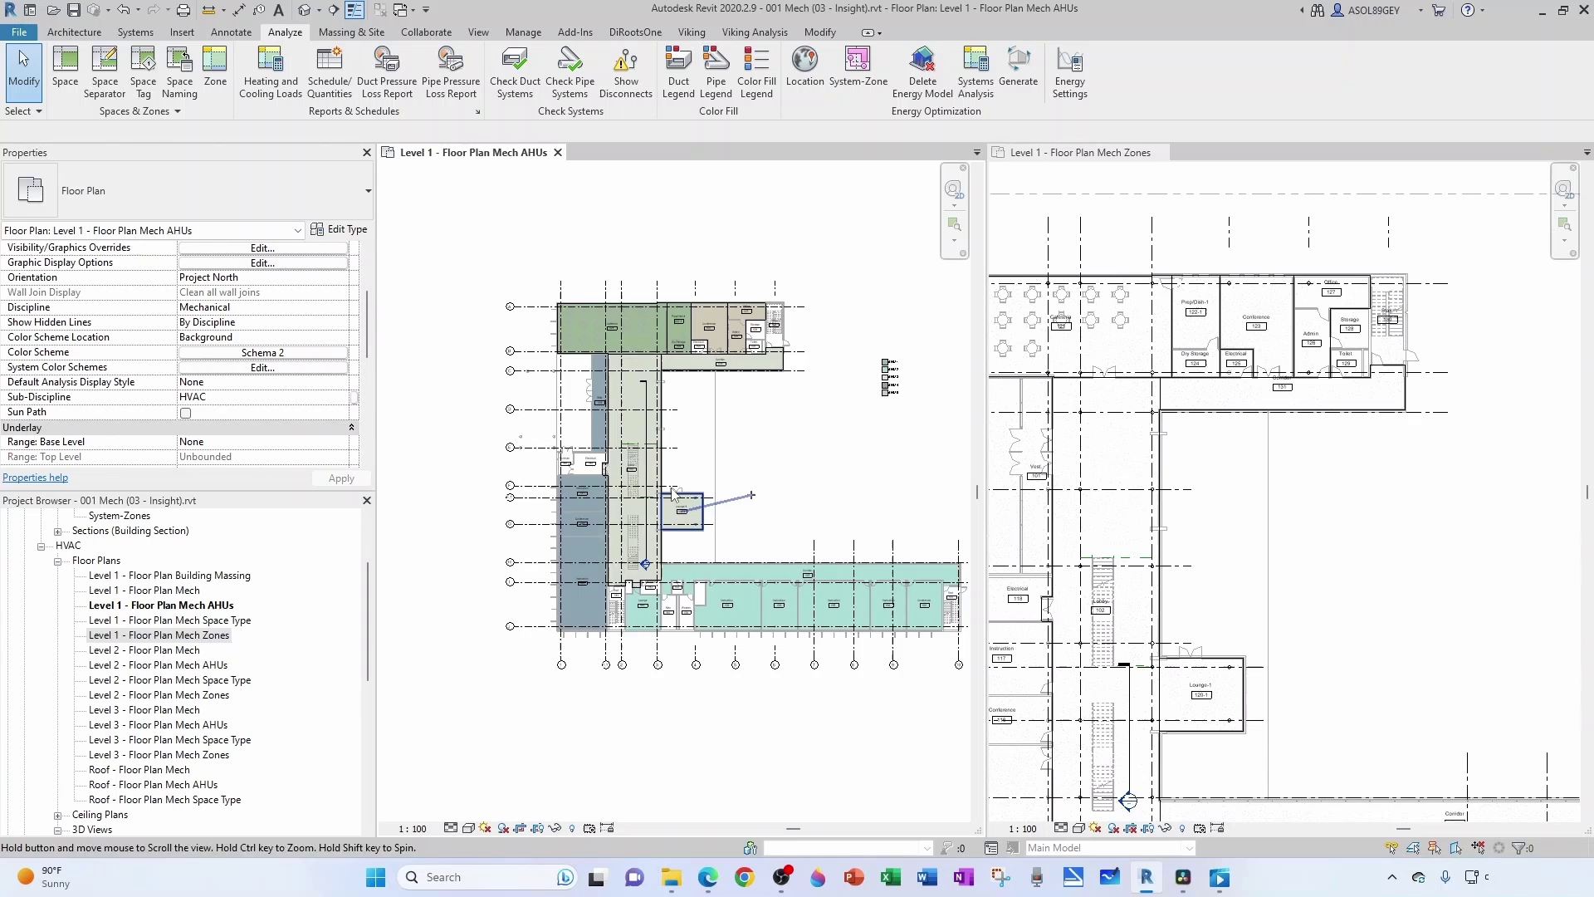
Step: Create an HVAC zone named Zone 4.1 from the Vest. 101 space and move its grip outside the building beside the vestibule
scroll(541, 399, "up", 2)
scroll(583, 393, "up", 1)
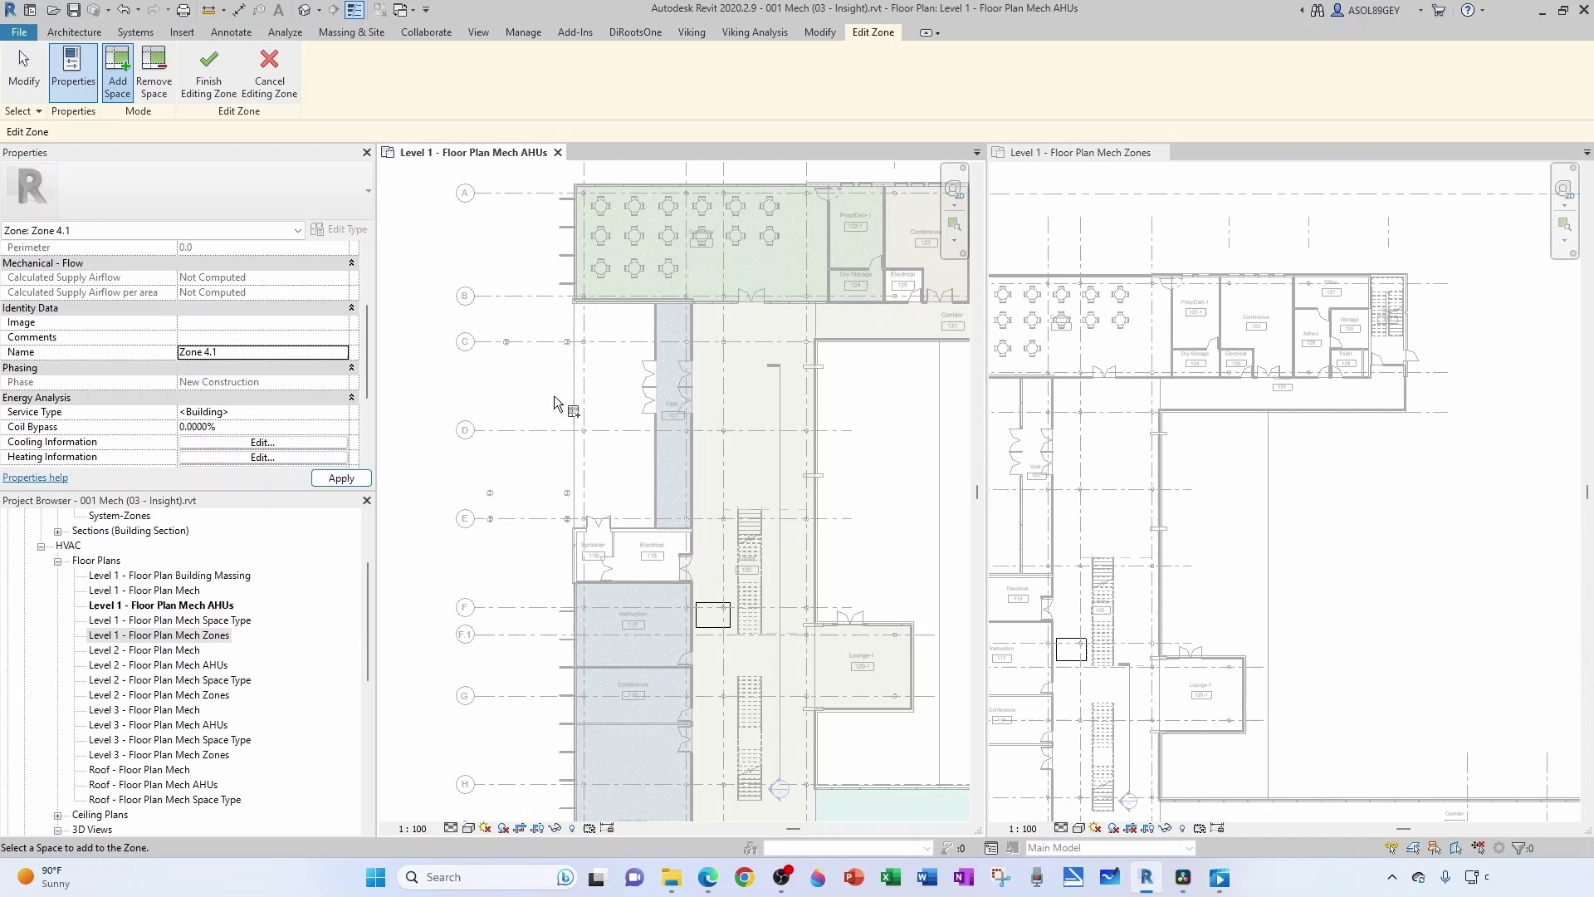
left_click(662, 436)
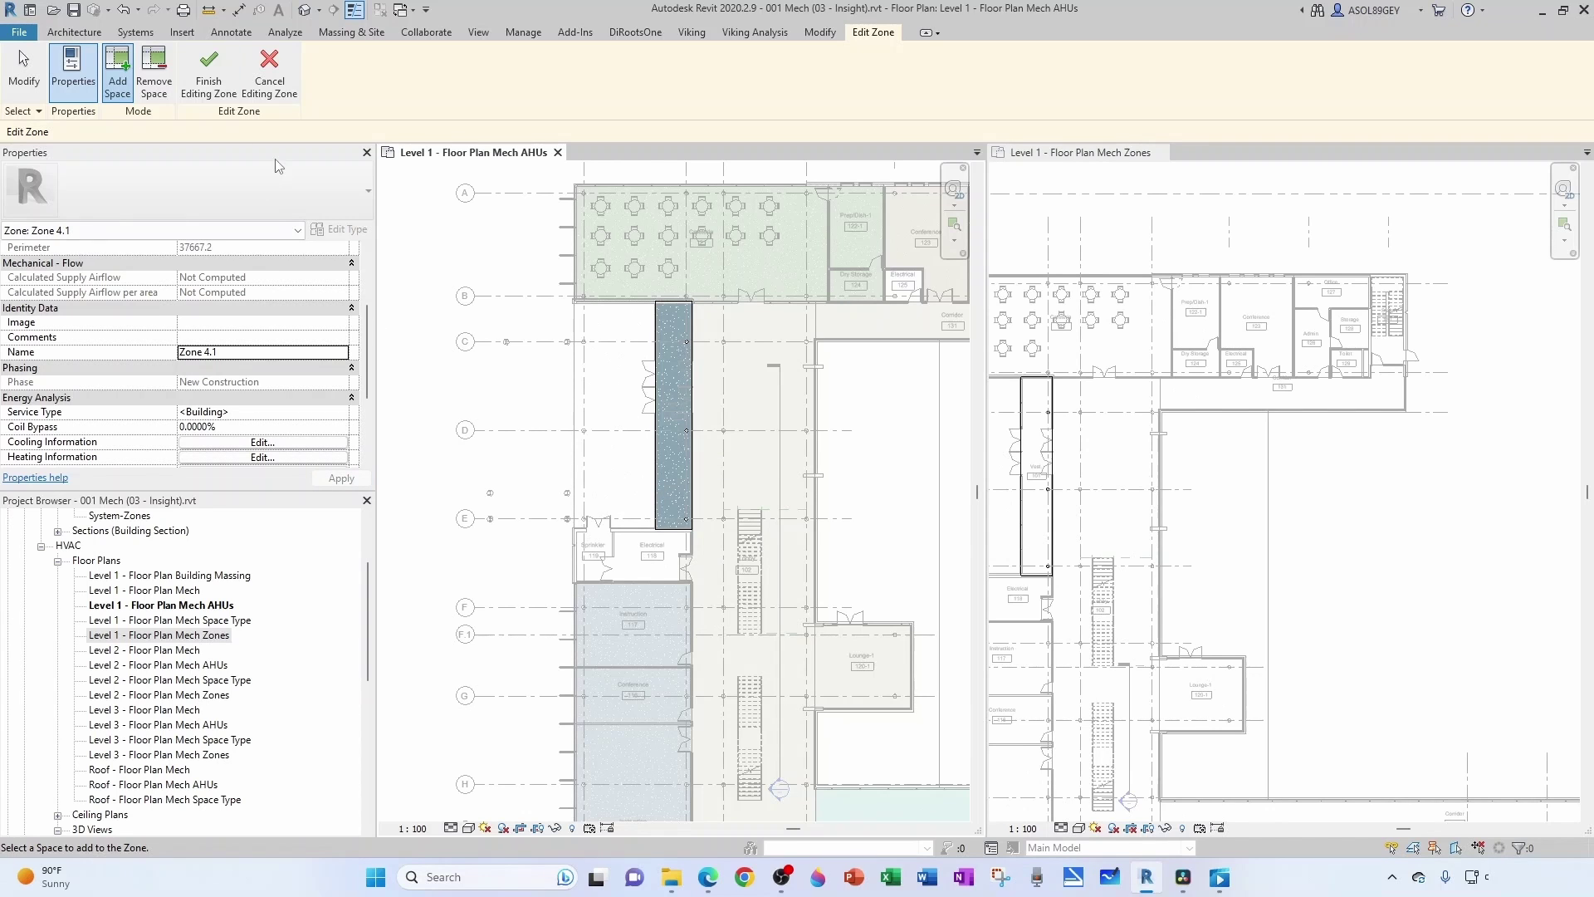
left_click(209, 80)
left_click_drag(673, 421, 496, 385)
key("Escape")
Step: Create the next AHU 4 HVAC zone on Level 1 from the Instruction 117 space
scroll(505, 353, "down", 2)
left_click(214, 71)
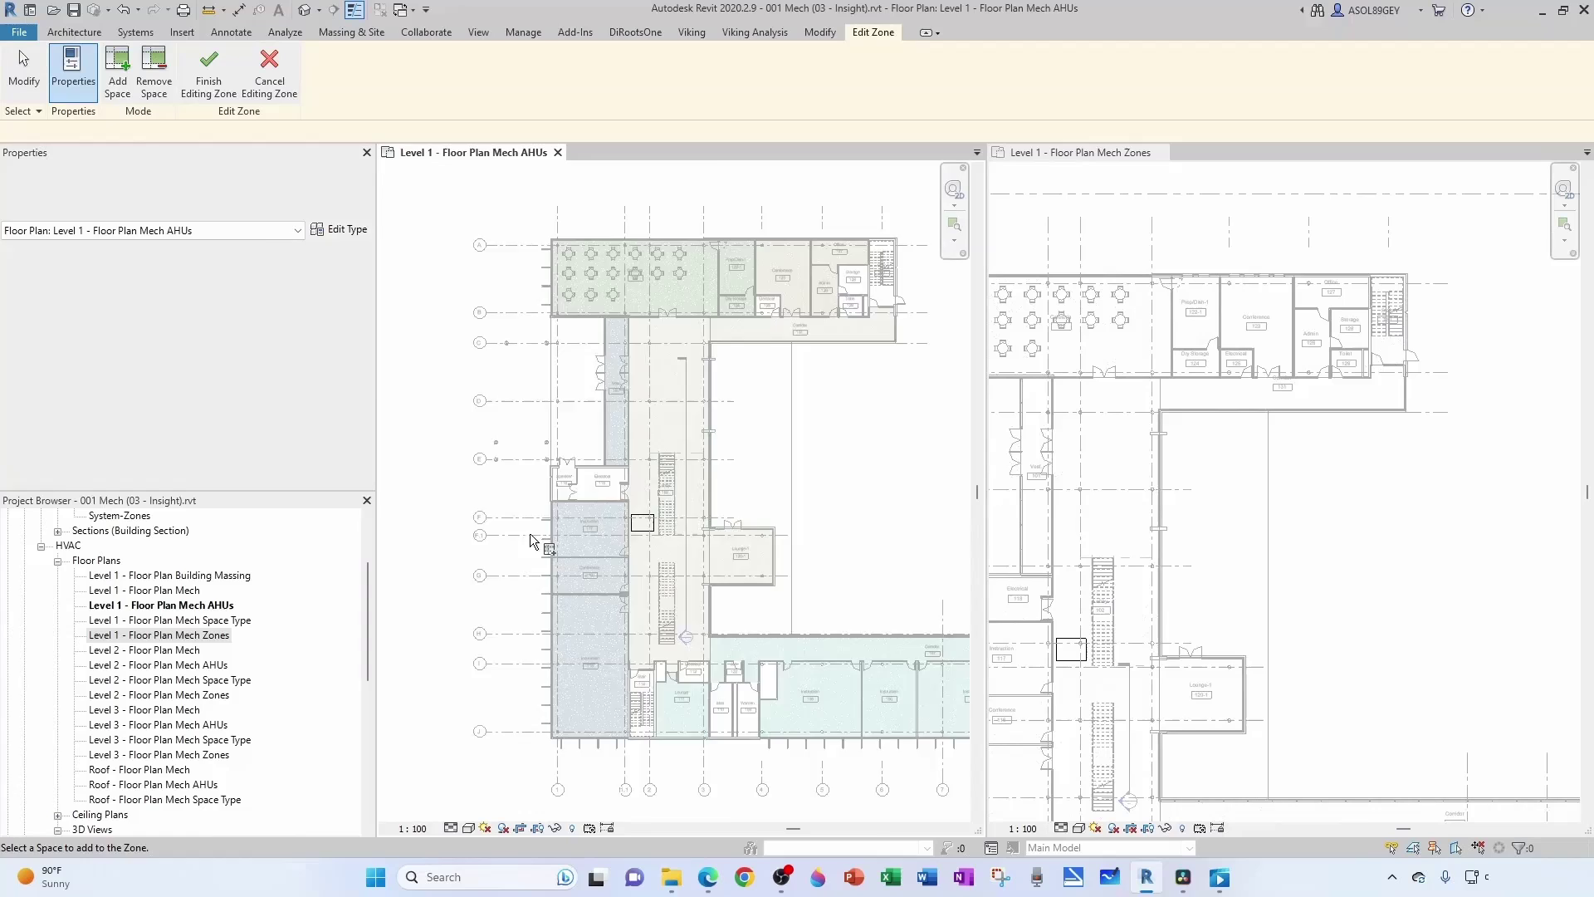
scroll(538, 526, "up", 3)
left_click(637, 499)
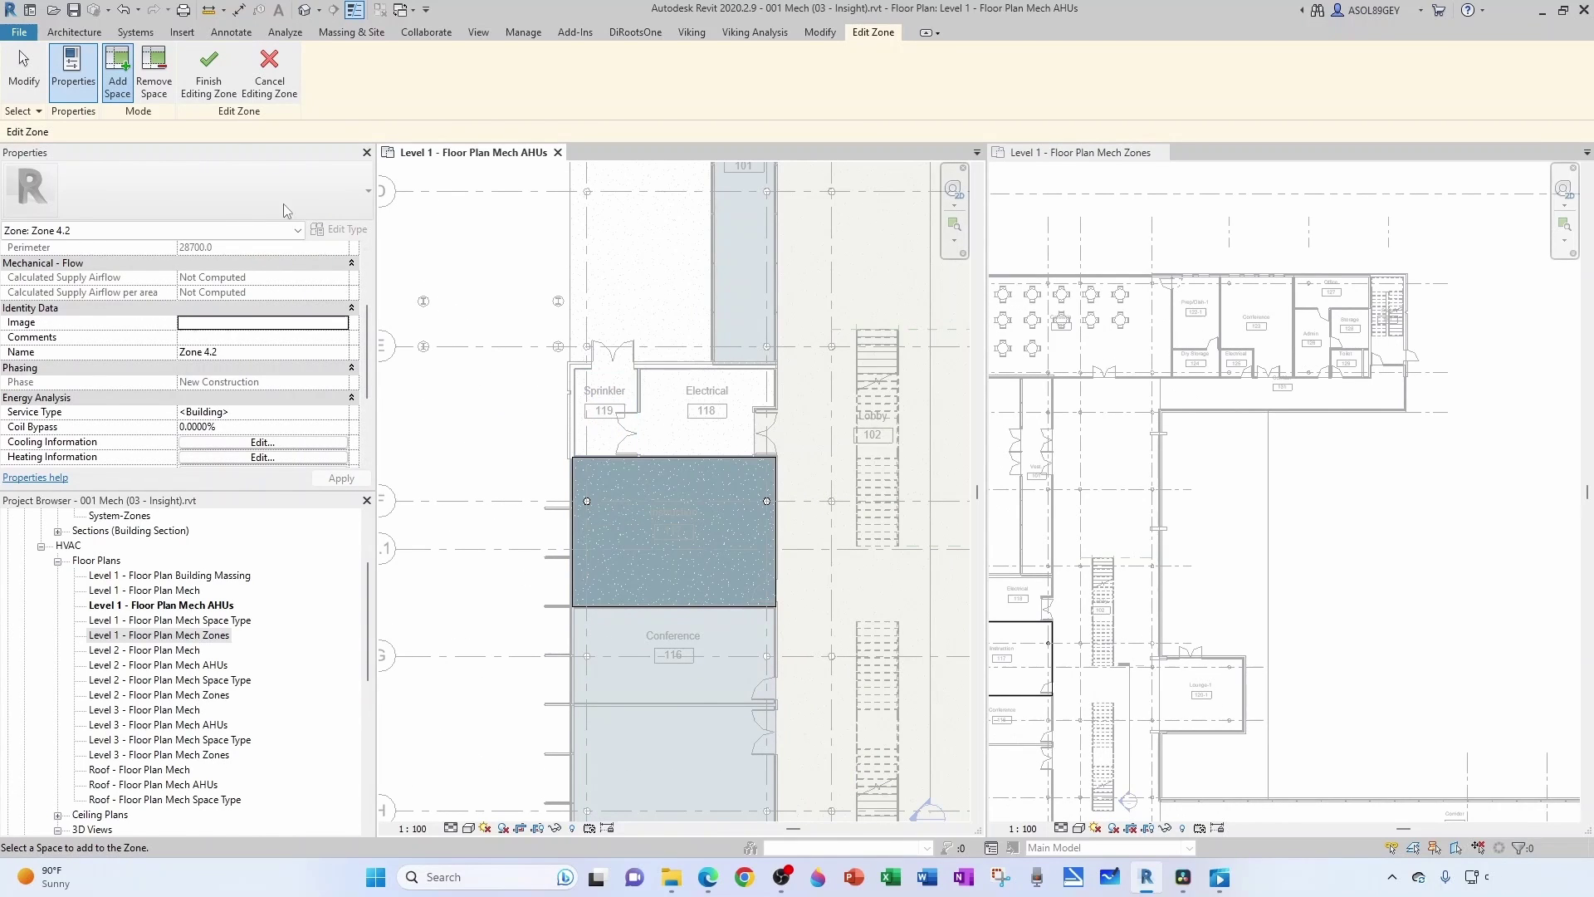
left_click(208, 80)
Step: Move the Instruction 117 zone's grip from the room label to outside the building beside the room
scroll(605, 381, "down", 3)
left_click(639, 465)
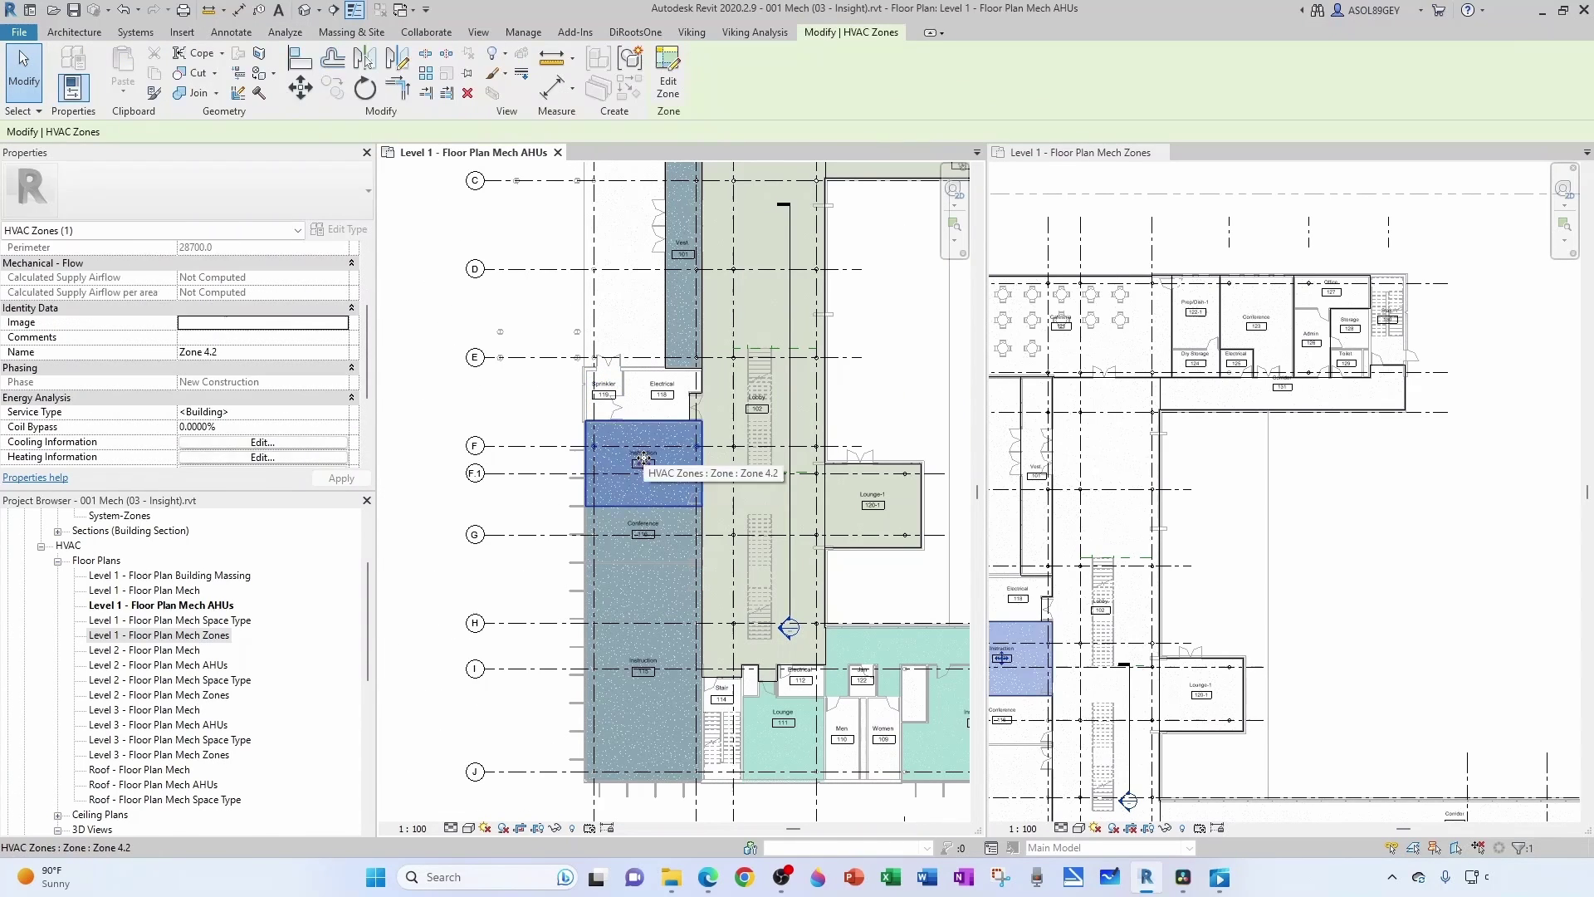
left_click_drag(640, 463, 462, 416)
key("Escape")
Step: Create an HVAC zone on Level 1 that contains the Conference 116 space
middle_click_drag(548, 427, 549, 389)
left_click(215, 66)
scroll(578, 503, "up", 2)
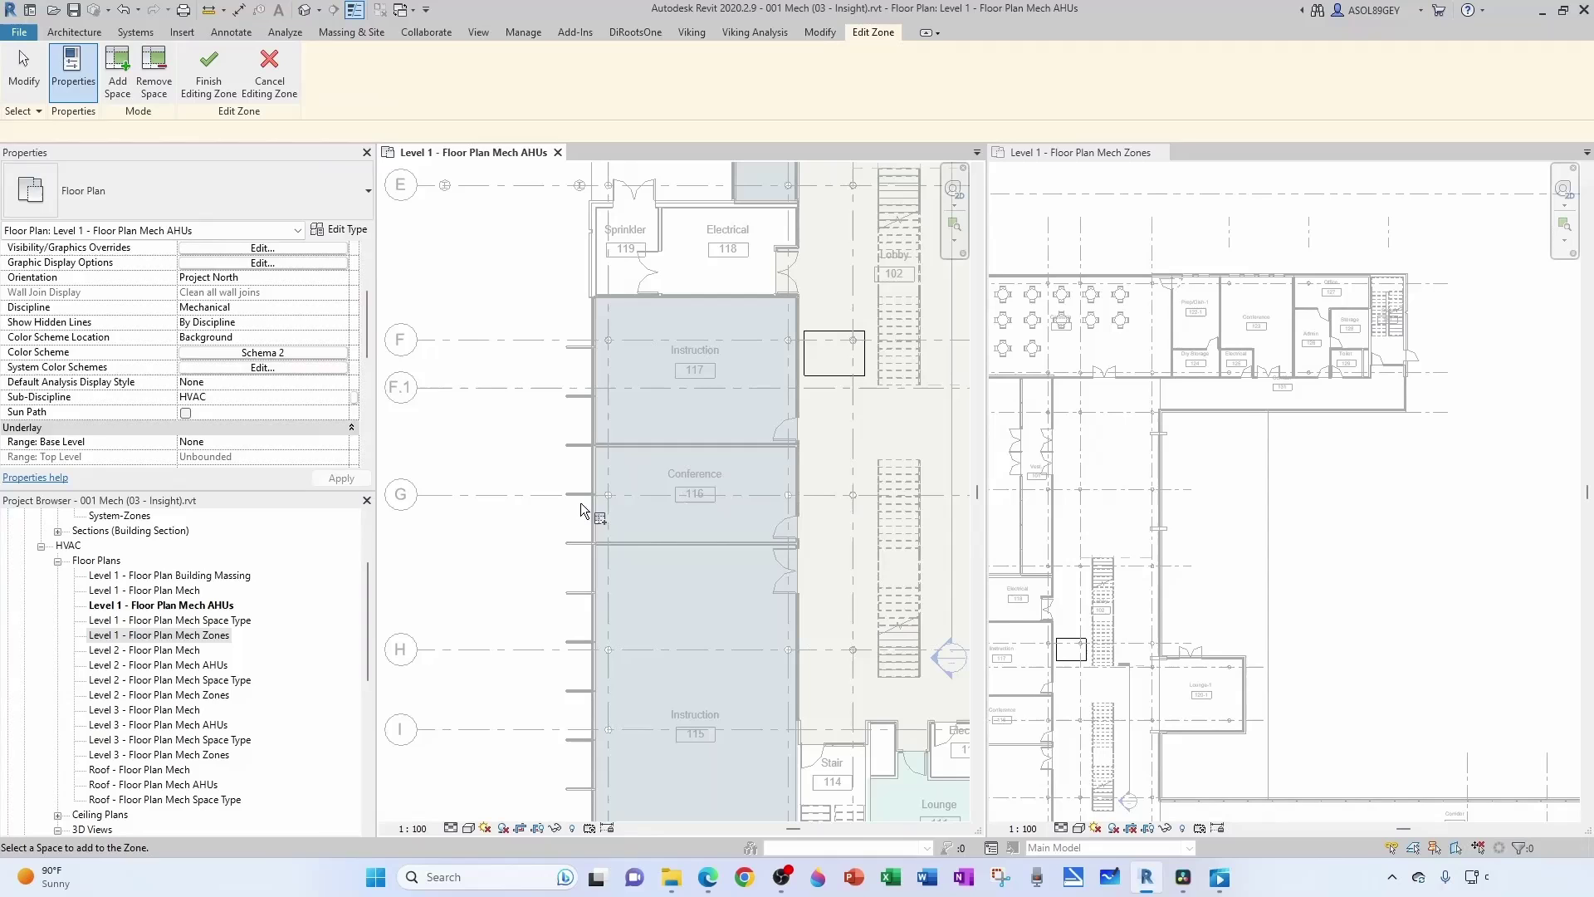
left_click(668, 518)
left_click(208, 66)
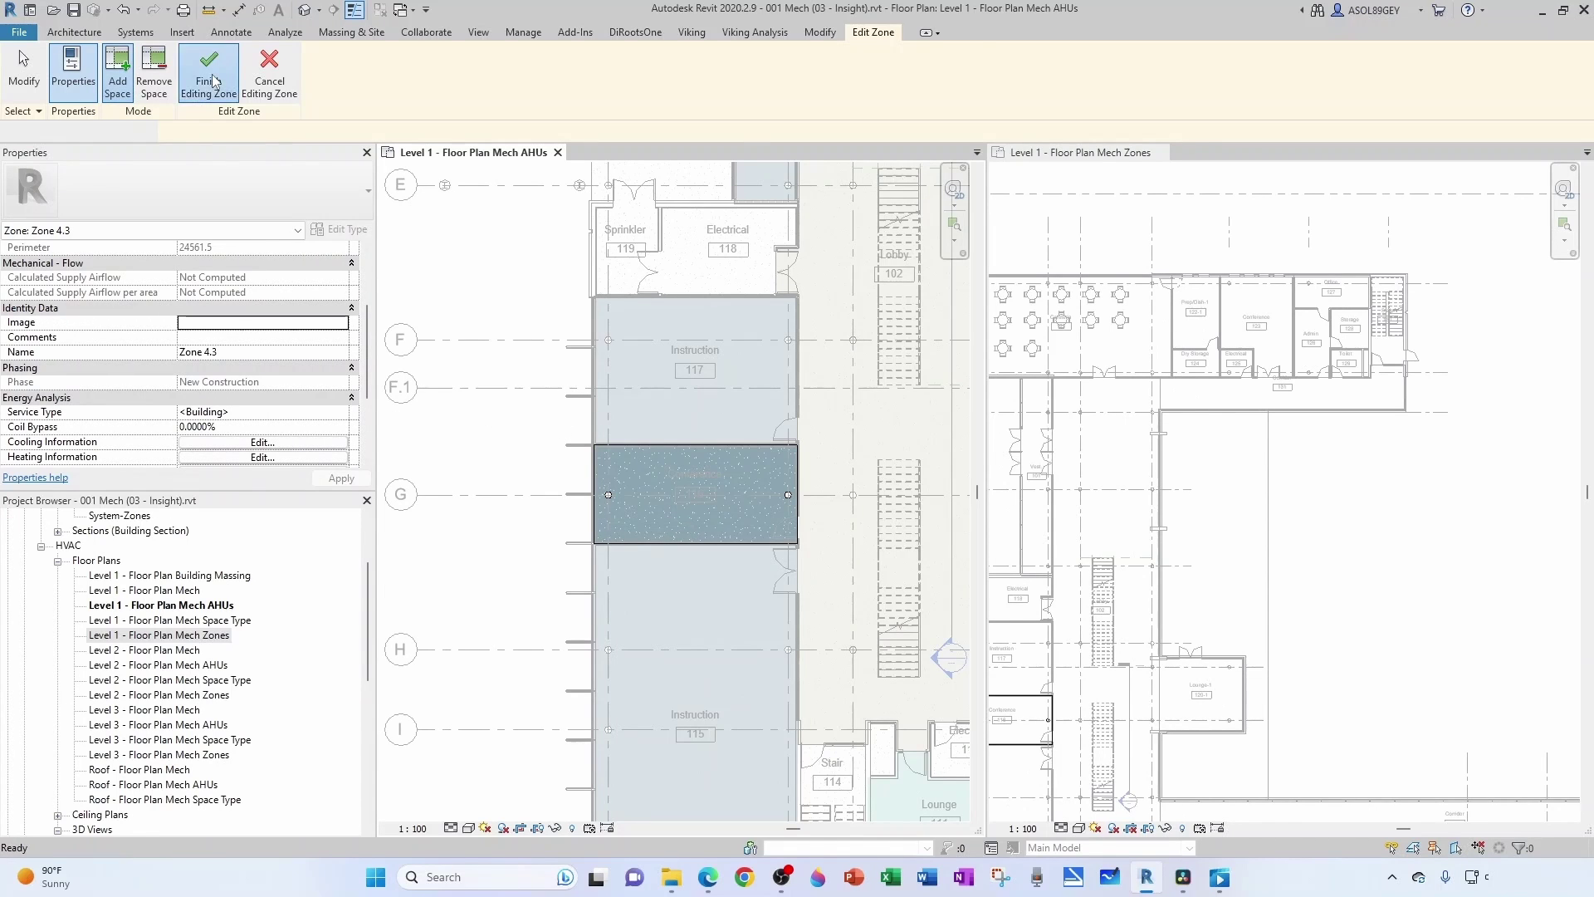
Step: Move the Conference 116 zone's grip from the room label to outside the building near grid line G
scroll(636, 375, "down", 1)
left_click(680, 463)
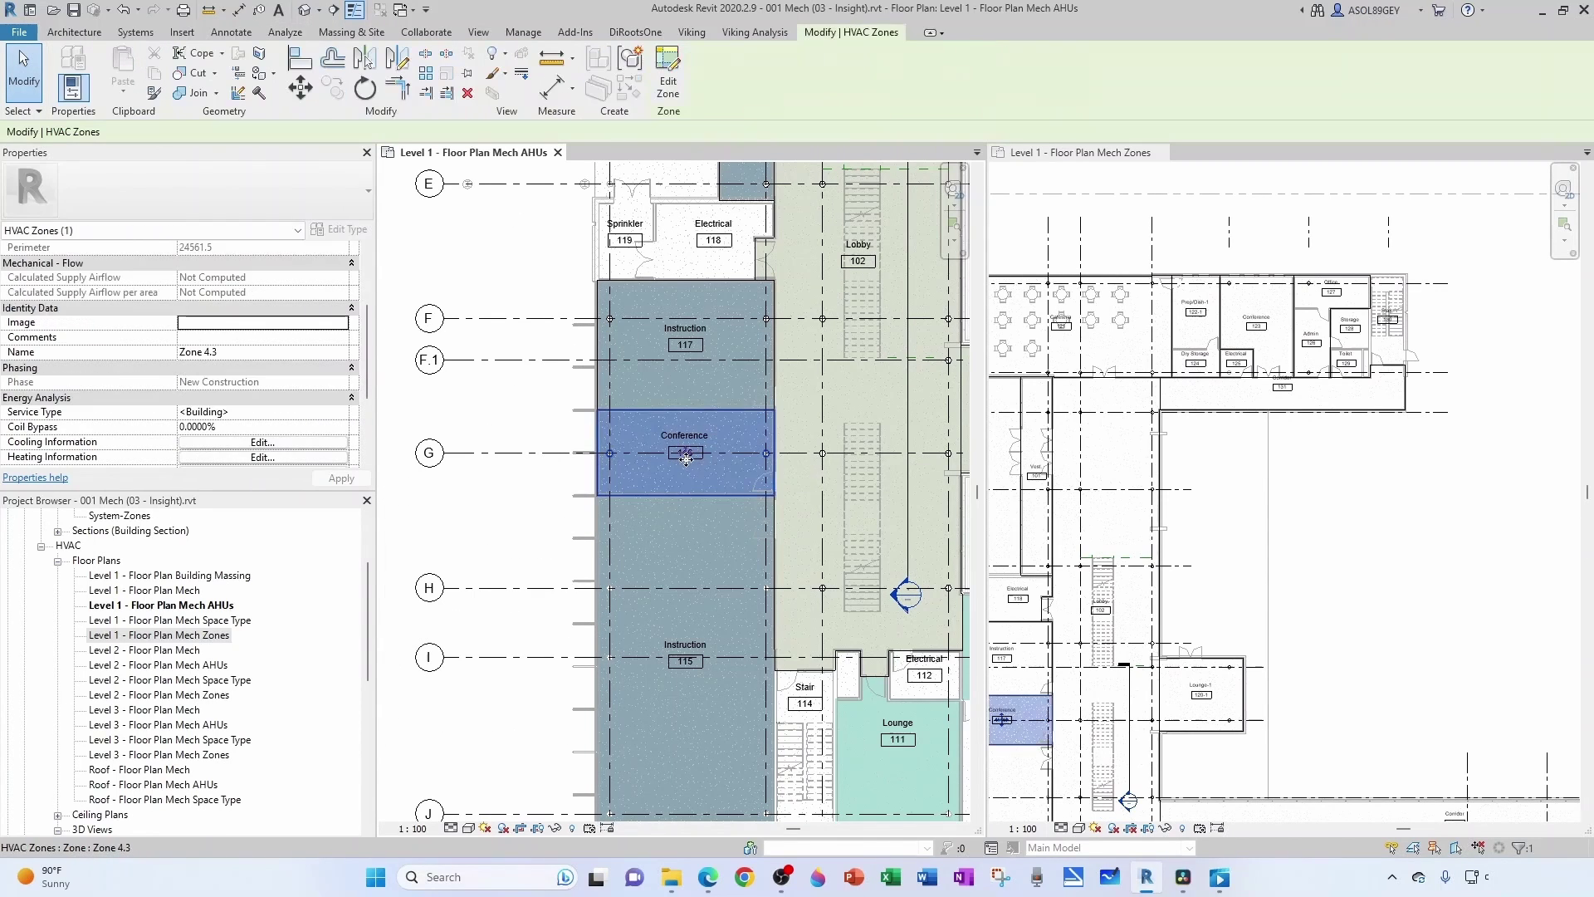
left_click_drag(685, 452, 401, 420)
key("Escape")
Step: Create the next AHU 4 HVAC zone from the Instruction 115 space and move its grip outside the building near grid line H
middle_click_drag(615, 688, 620, 597)
left_click(215, 67)
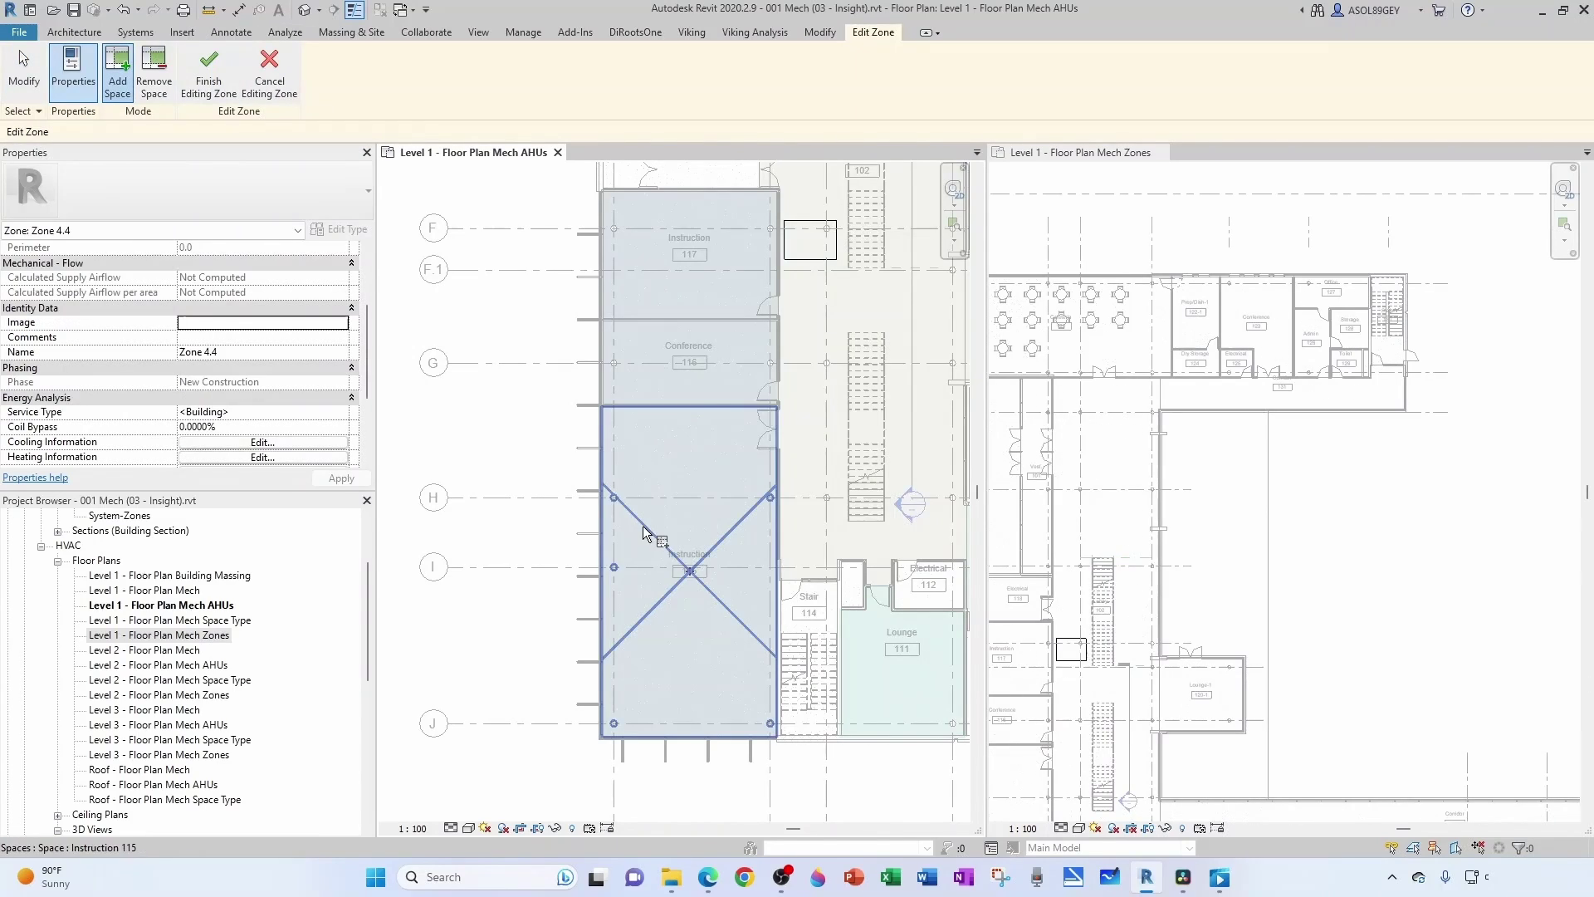
left_click(645, 532)
left_click(214, 87)
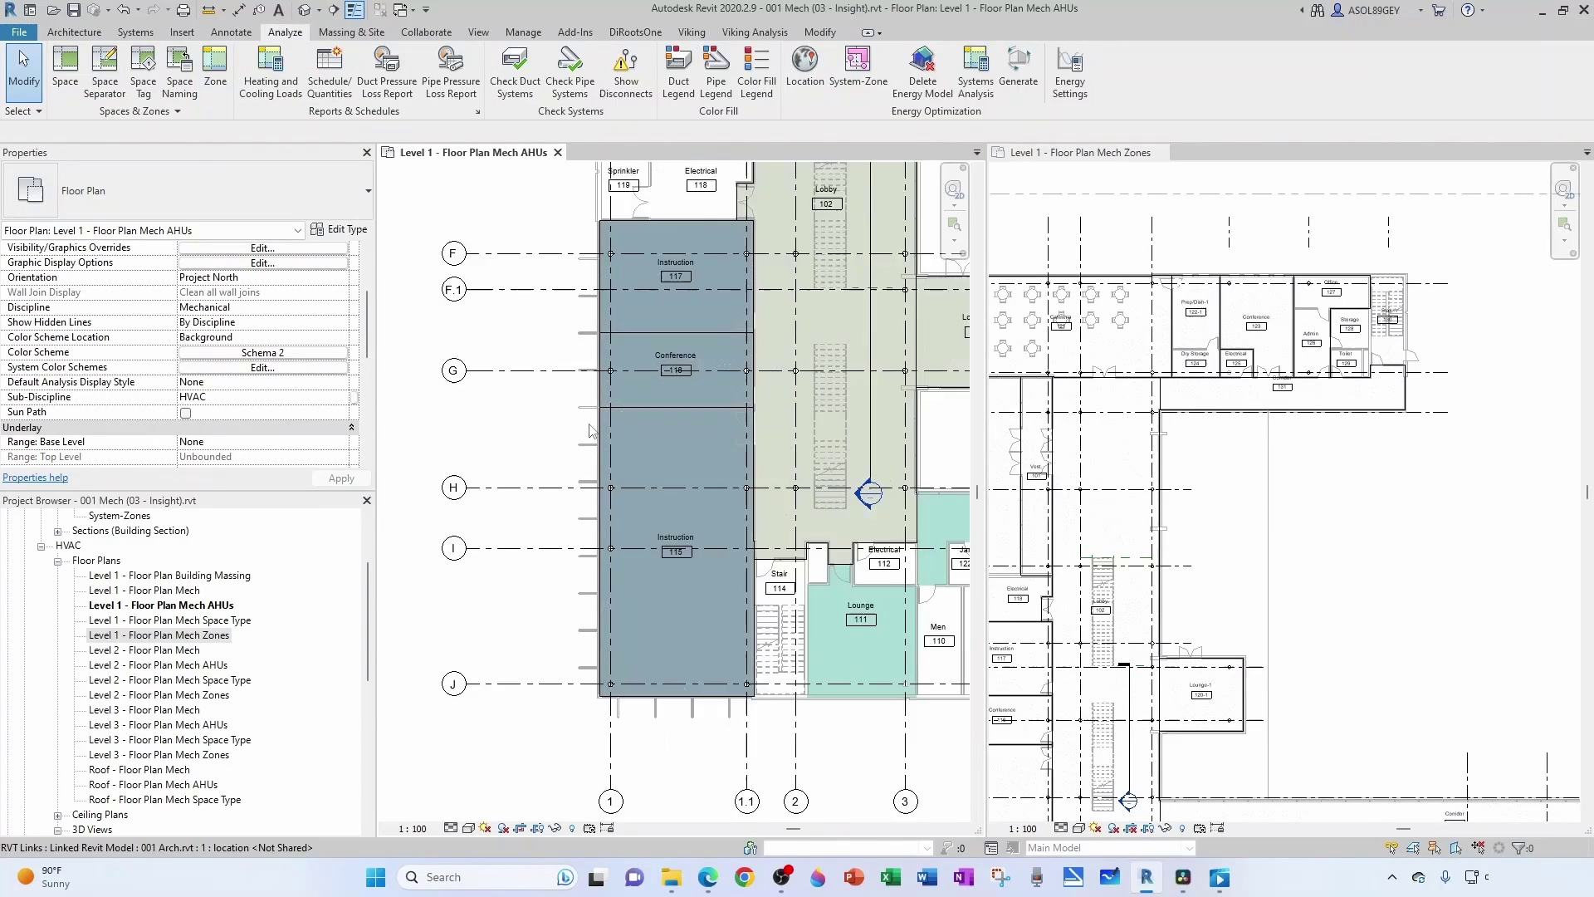
scroll(661, 550, "up", 1)
left_click(676, 535)
left_click_drag(423, 446, 410, 410)
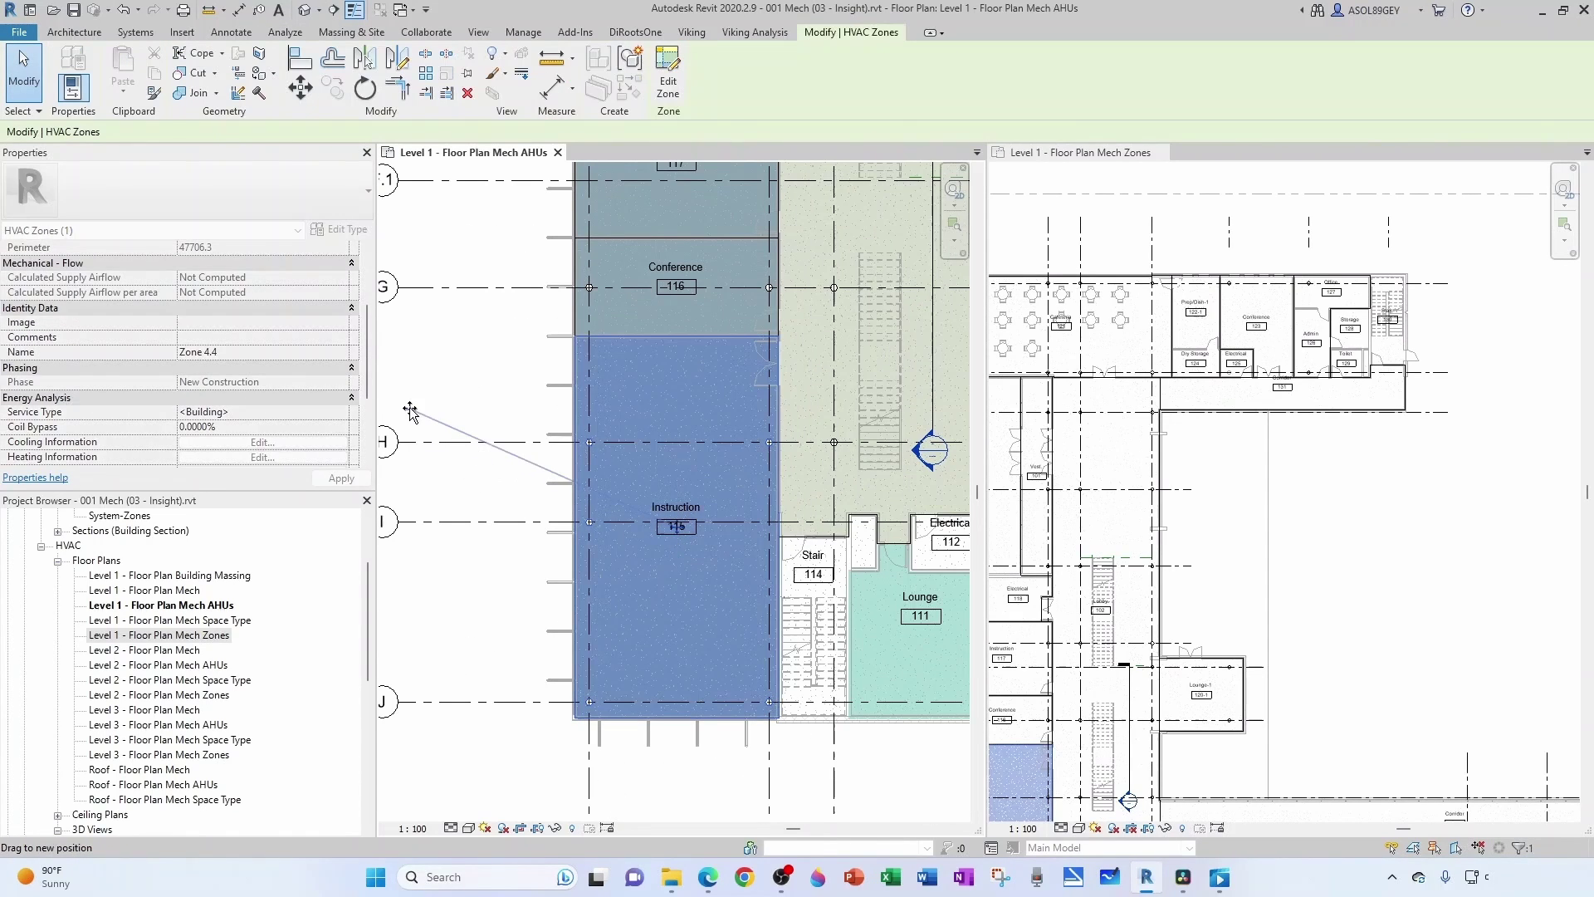
key("Escape")
Step: Examine the AHU color legend and the Level 1 spaces from Lounge 111 to Conference 103 to see which unit serves them
scroll(564, 467, "down", 2)
scroll(608, 490, "up", 2)
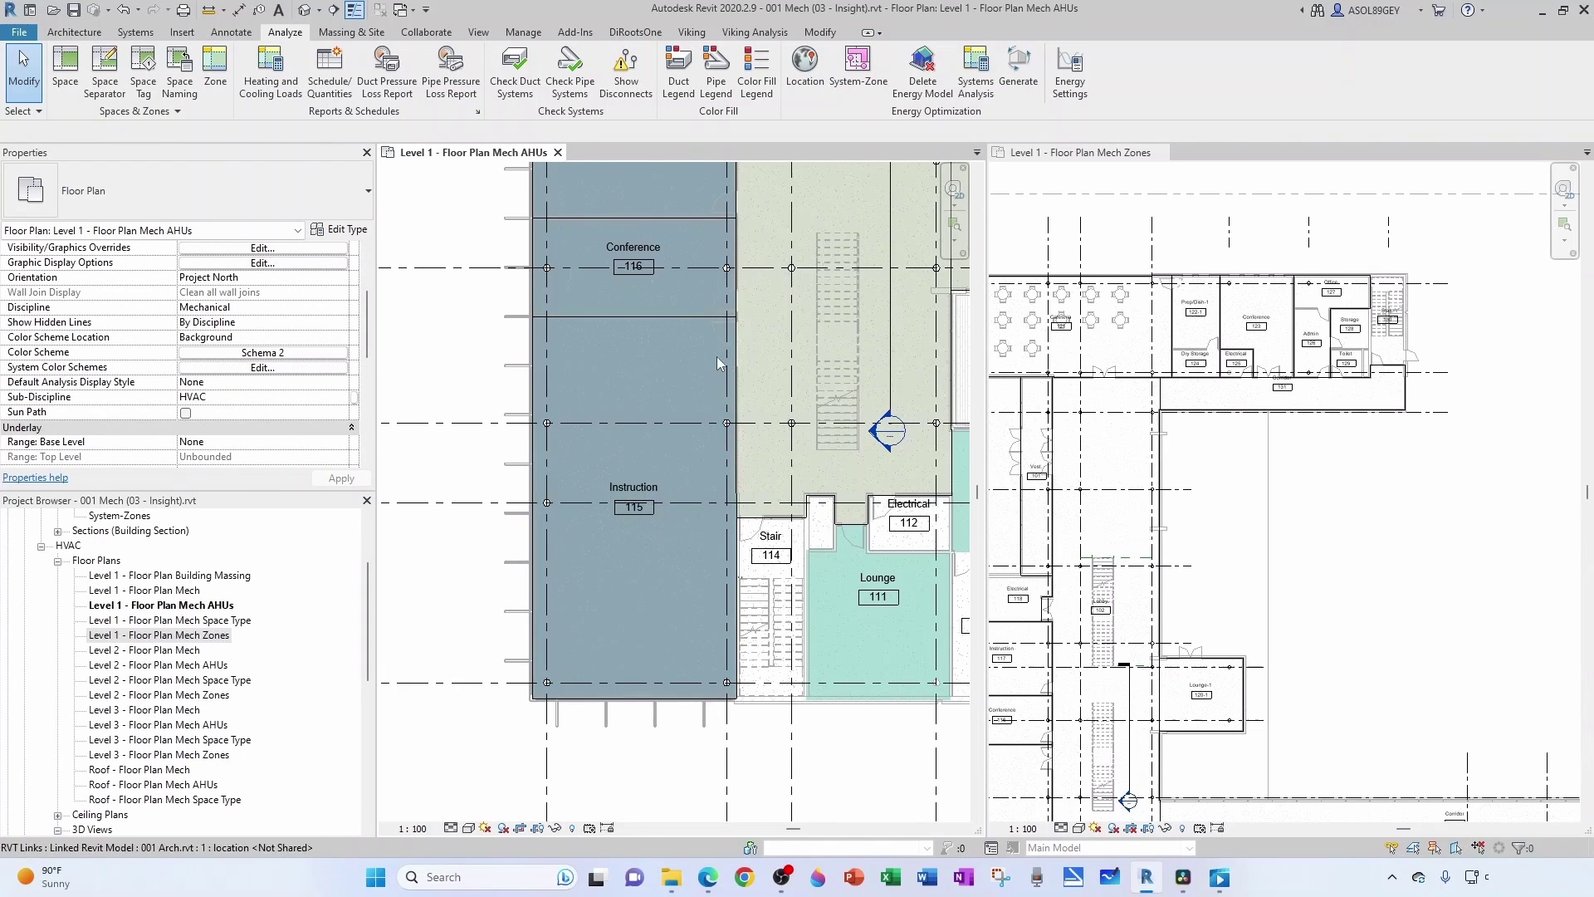
scroll(616, 581, "up", 1)
scroll(655, 490, "down", 3)
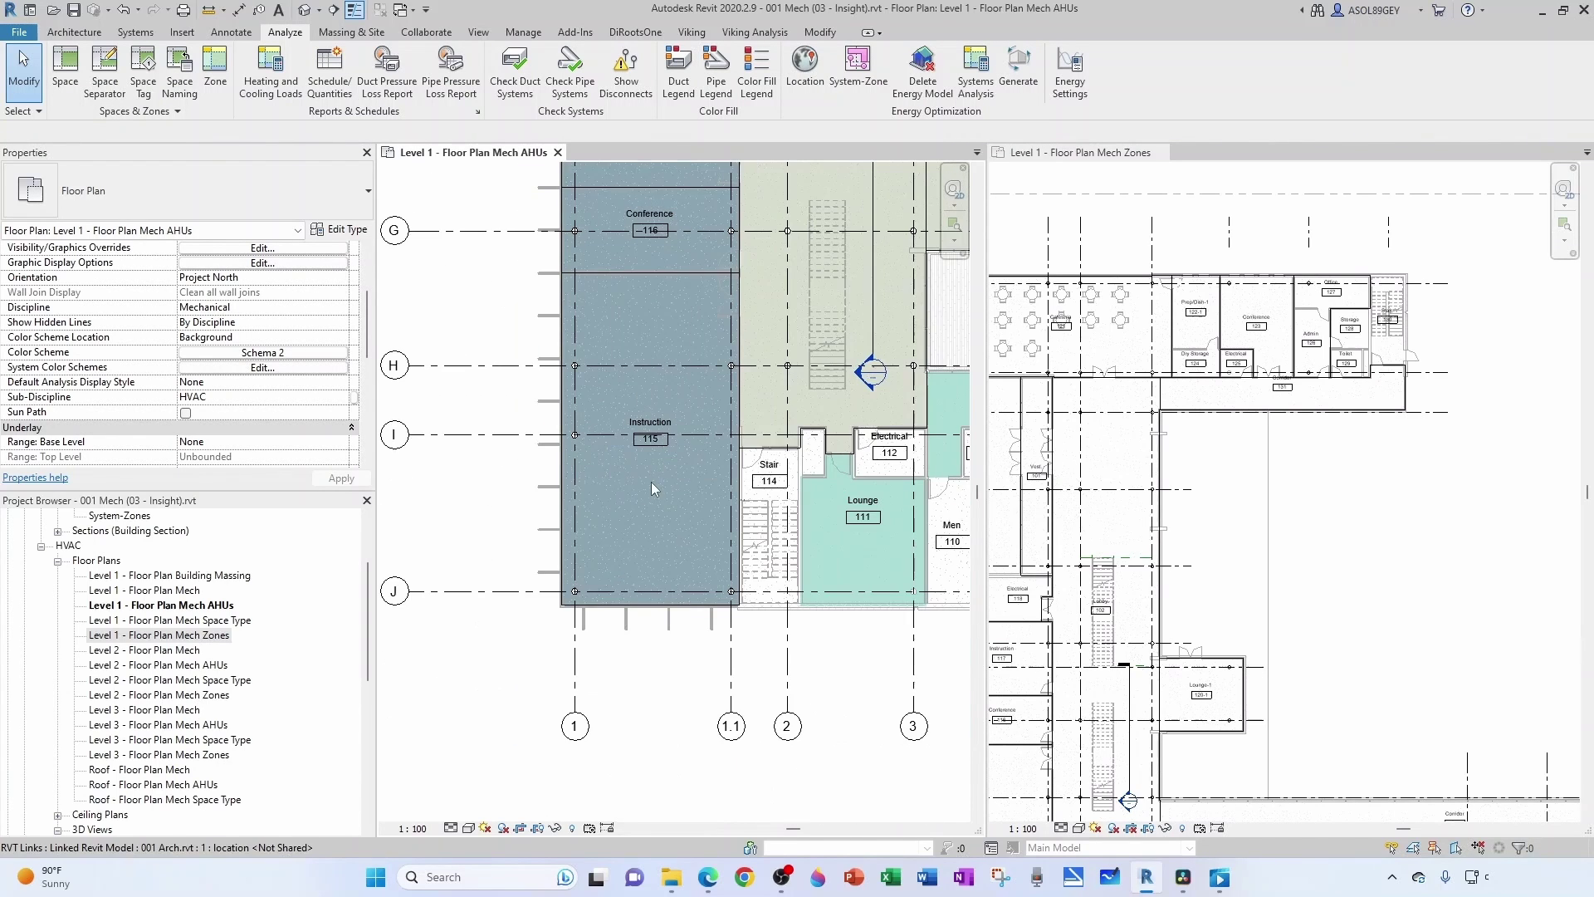
scroll(611, 389, "down", 1)
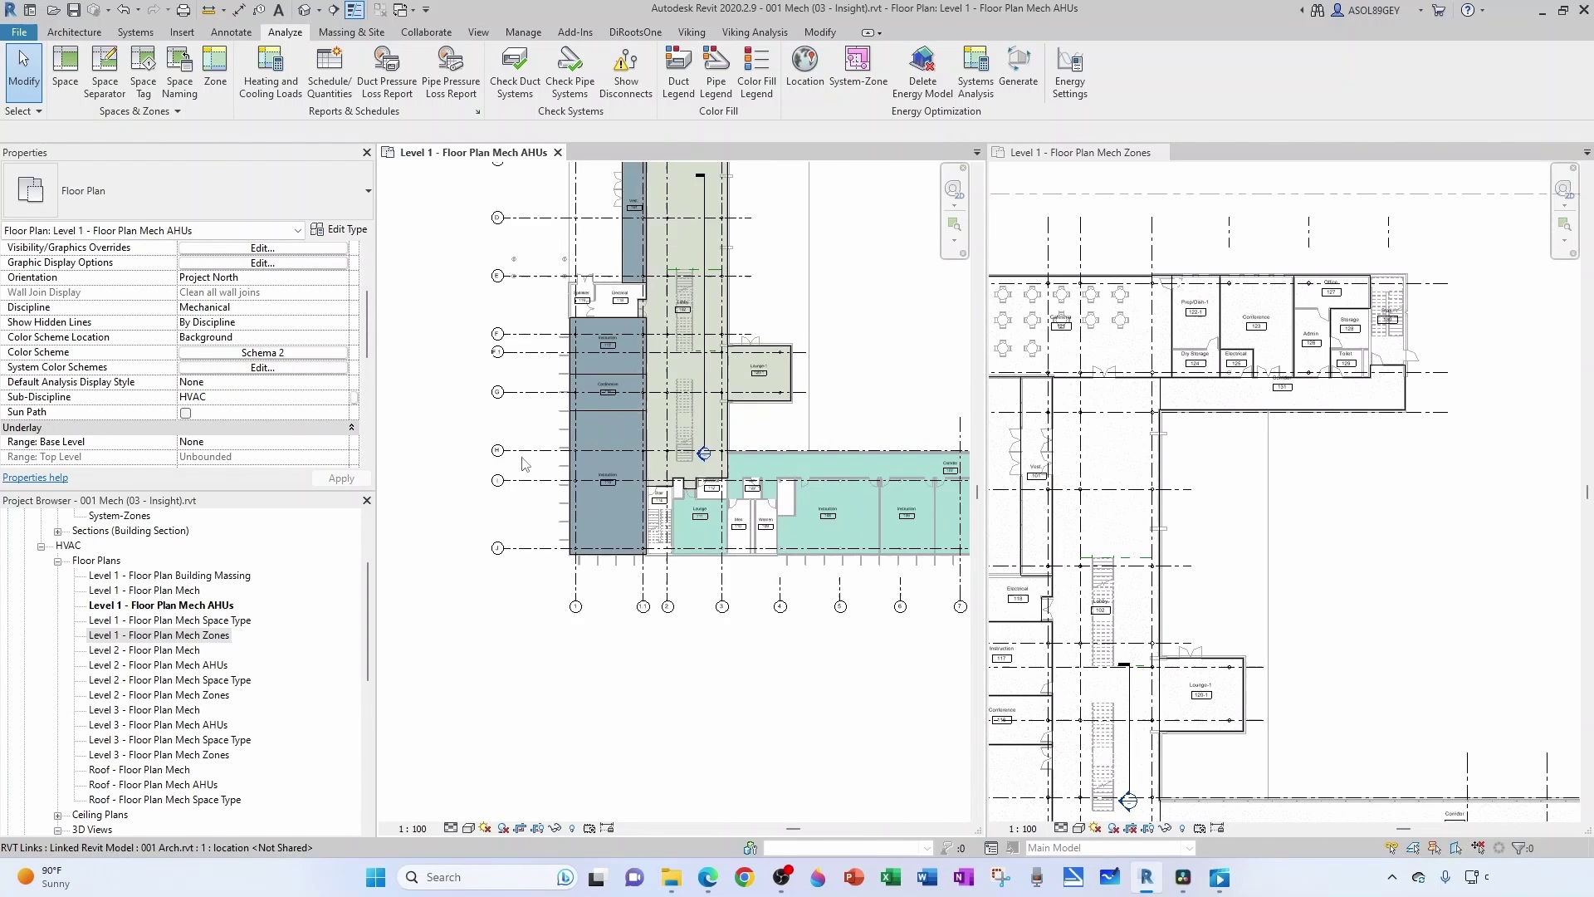
scroll(582, 427, "down", 5)
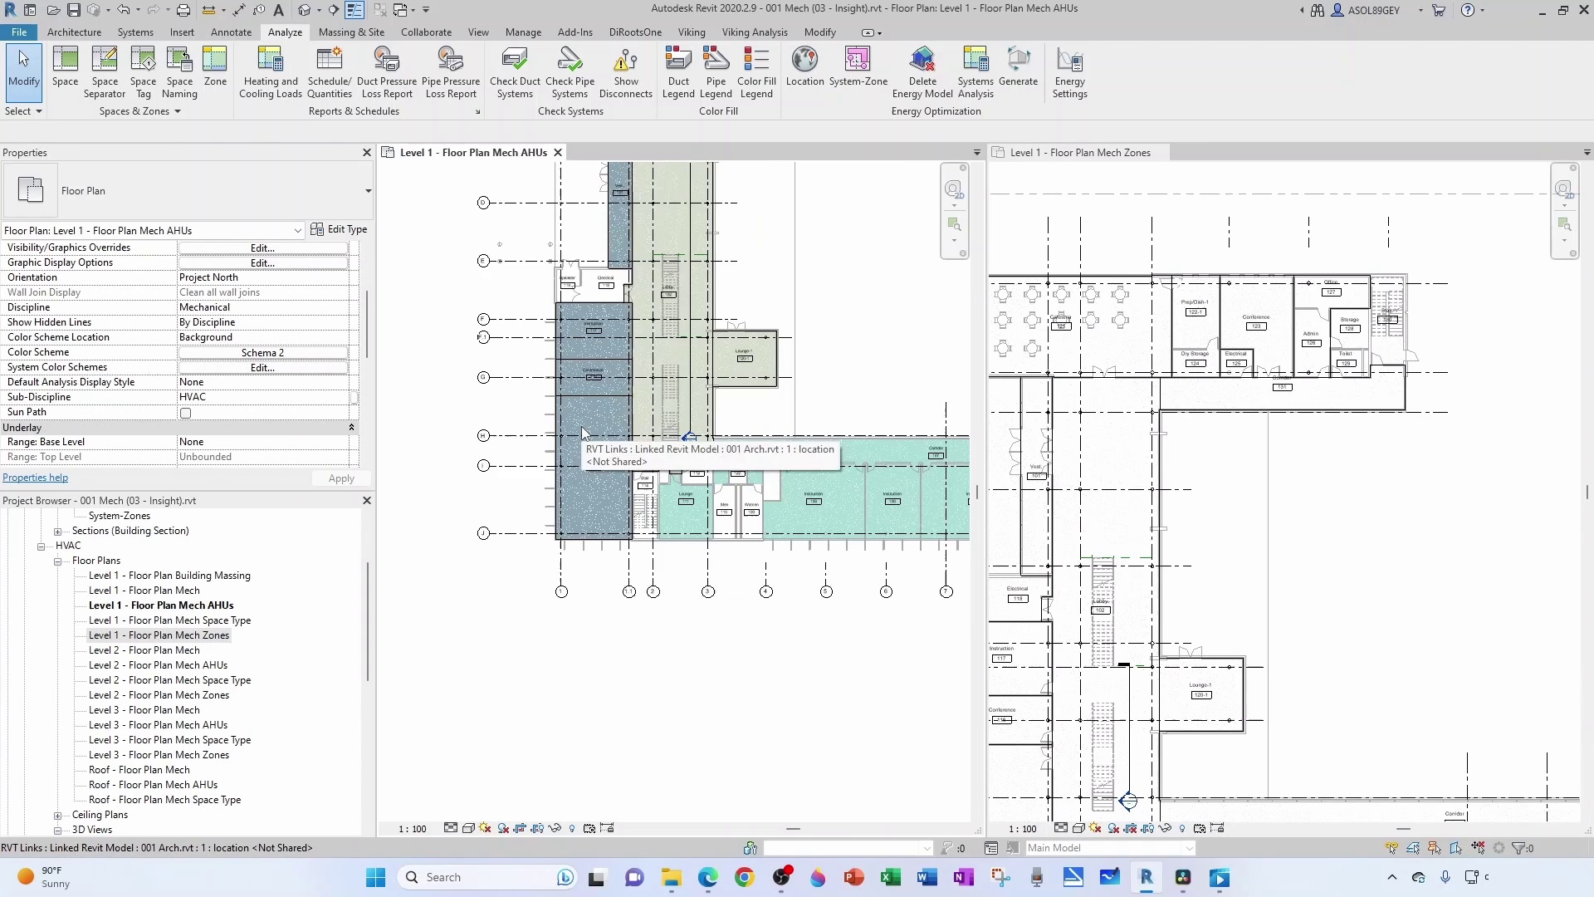
scroll(855, 270, "up", 6)
scroll(845, 263, "down", 2)
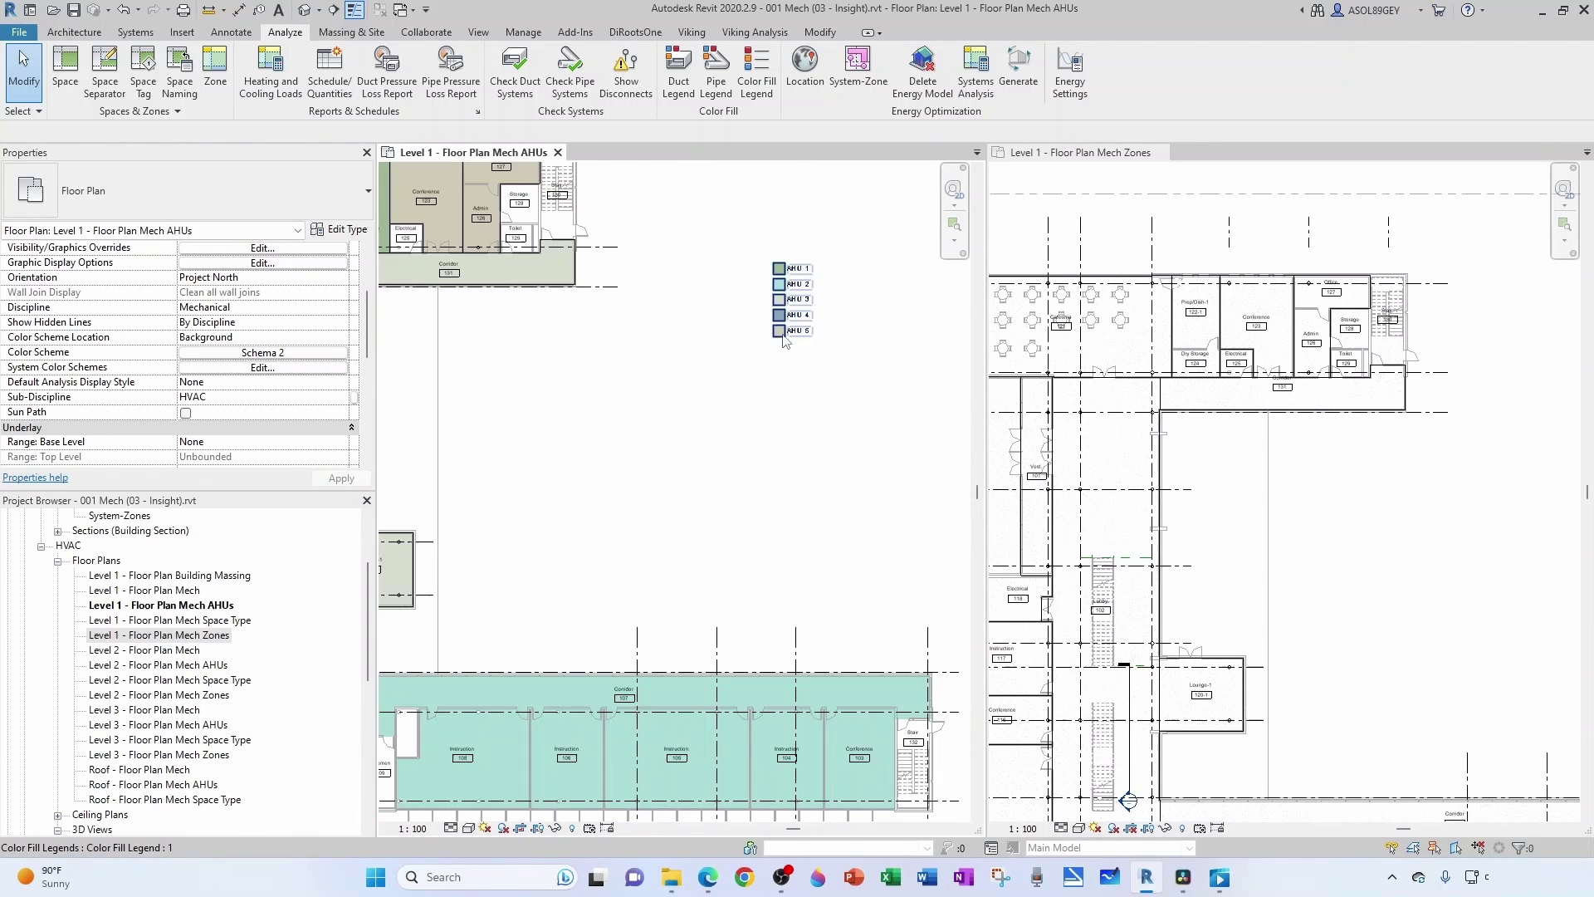
scroll(565, 588, "up", 4)
scroll(657, 551, "up", 3)
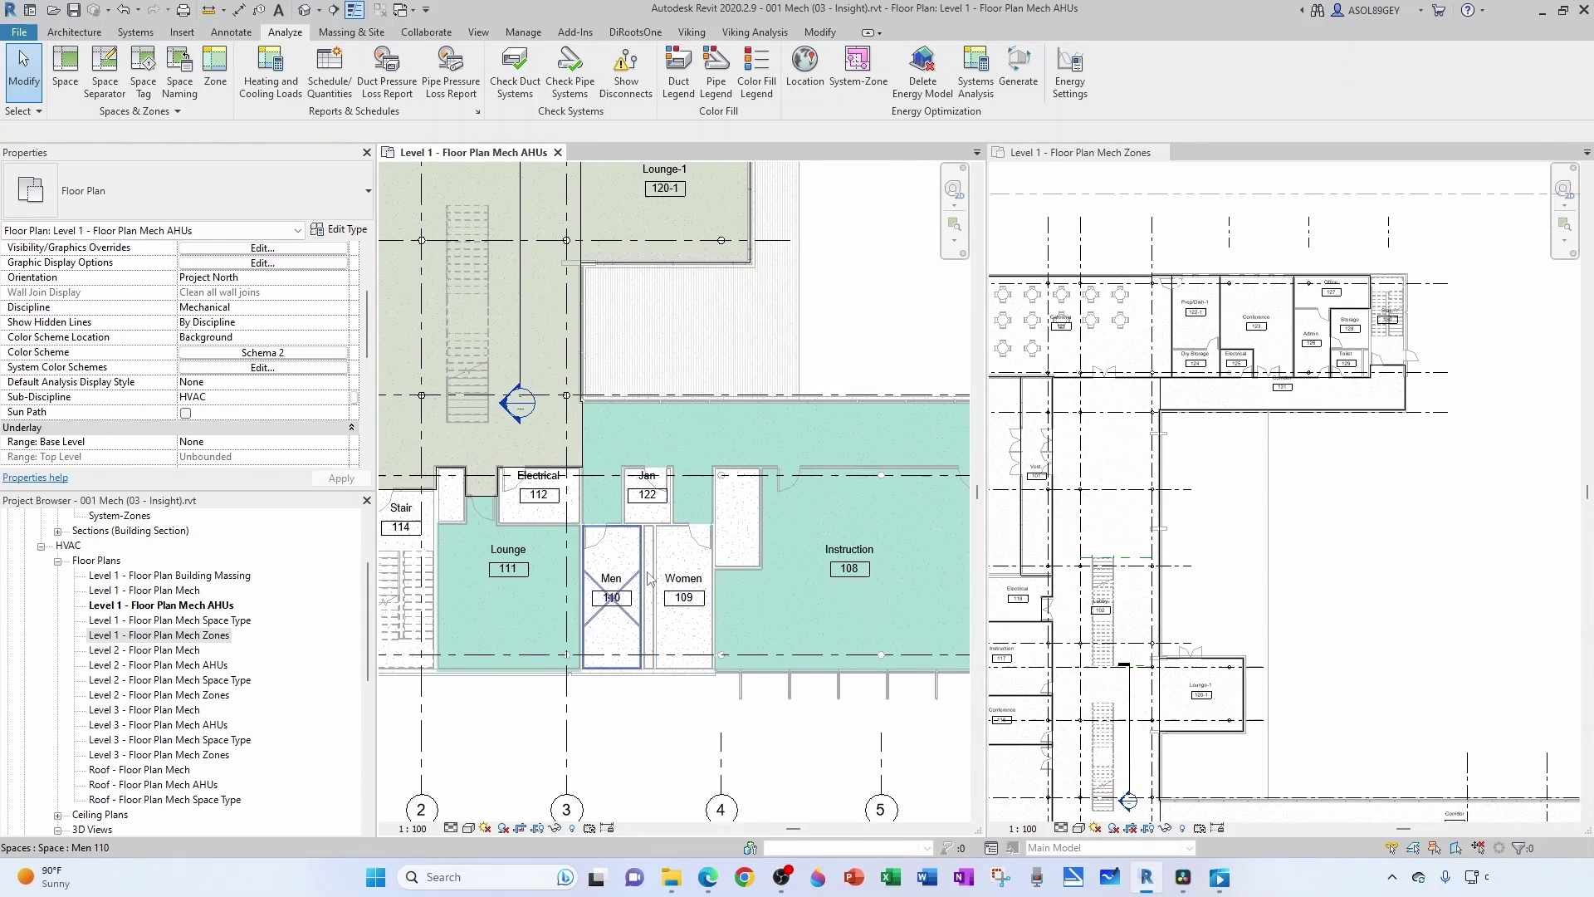
middle_click_drag(611, 600, 470, 596)
scroll(469, 597, "down", 3)
scroll(611, 618, "up", 3)
scroll(650, 581, "down", 3)
scroll(807, 608, "up", 2)
middle_click_drag(807, 607, 614, 606)
scroll(582, 604, "down", 1)
scroll(810, 605, "up", 1)
scroll(718, 601, "down", 2)
scroll(777, 580, "up", 2)
scroll(779, 579, "down", 3)
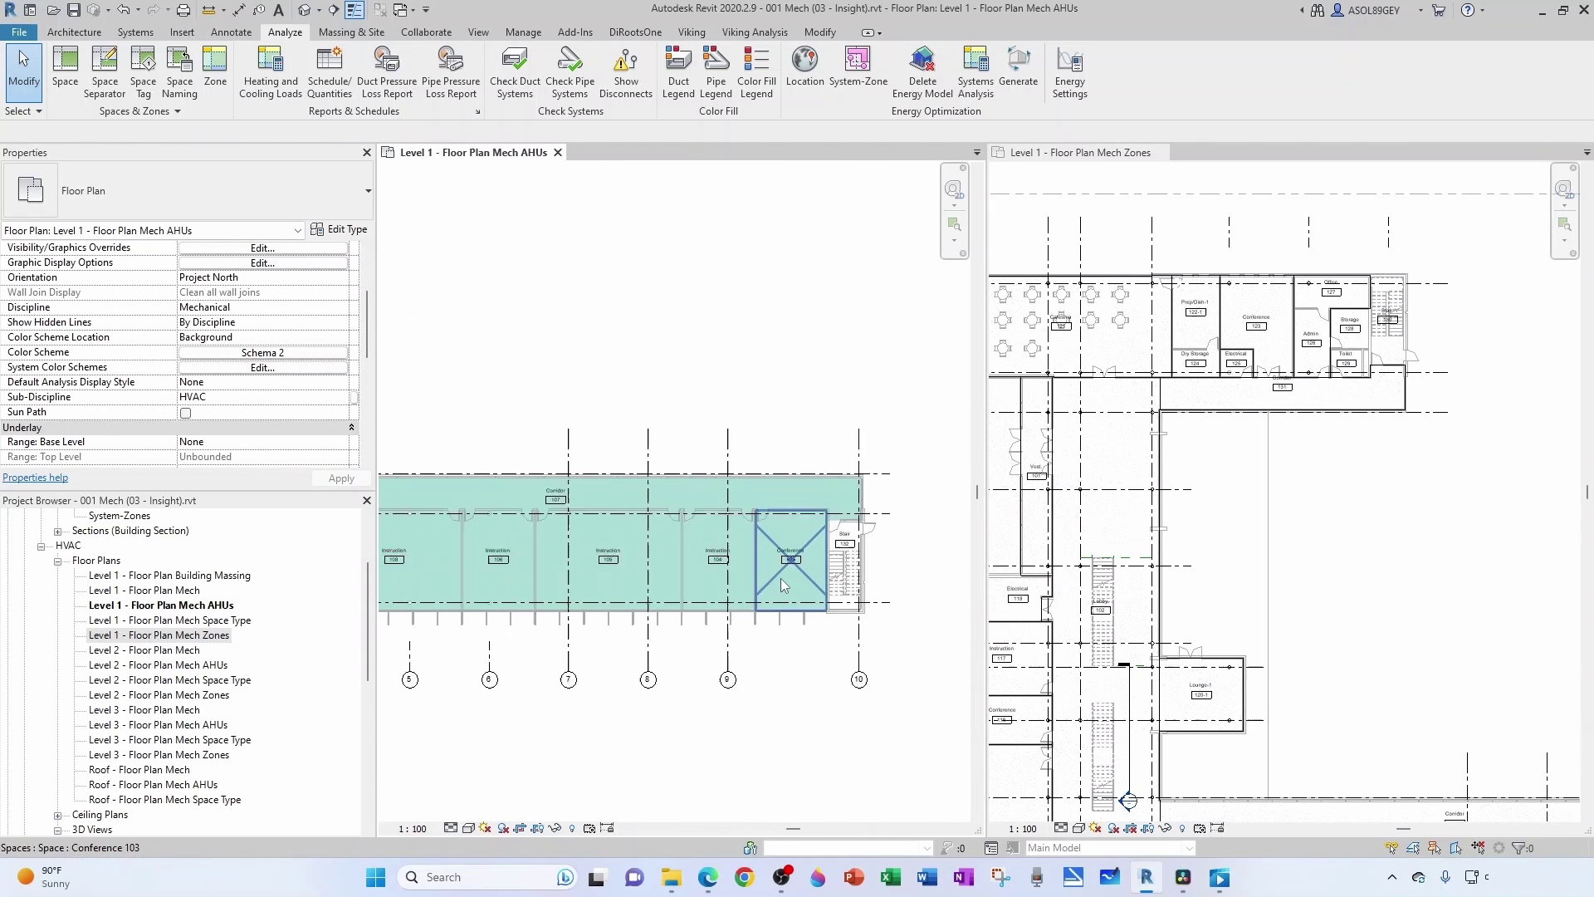
scroll(706, 564, "down", 2)
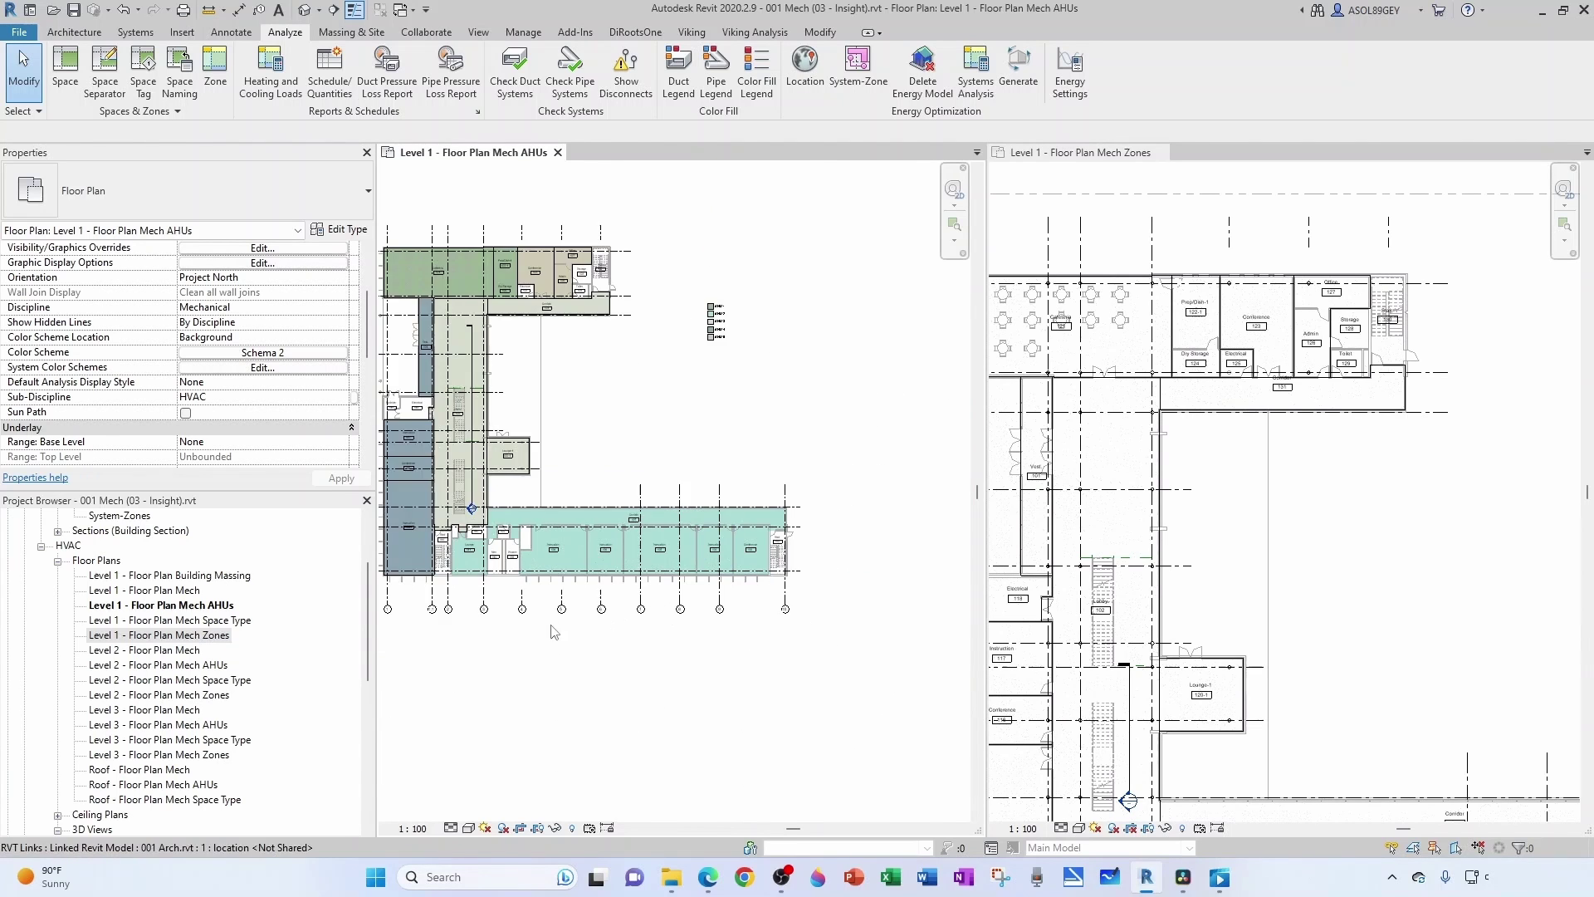
scroll(551, 627, "up", 2)
middle_click_drag(540, 619, 653, 679)
scroll(900, 236, "up", 2)
middle_click_drag(900, 236, 855, 264)
scroll(857, 264, "up", 1)
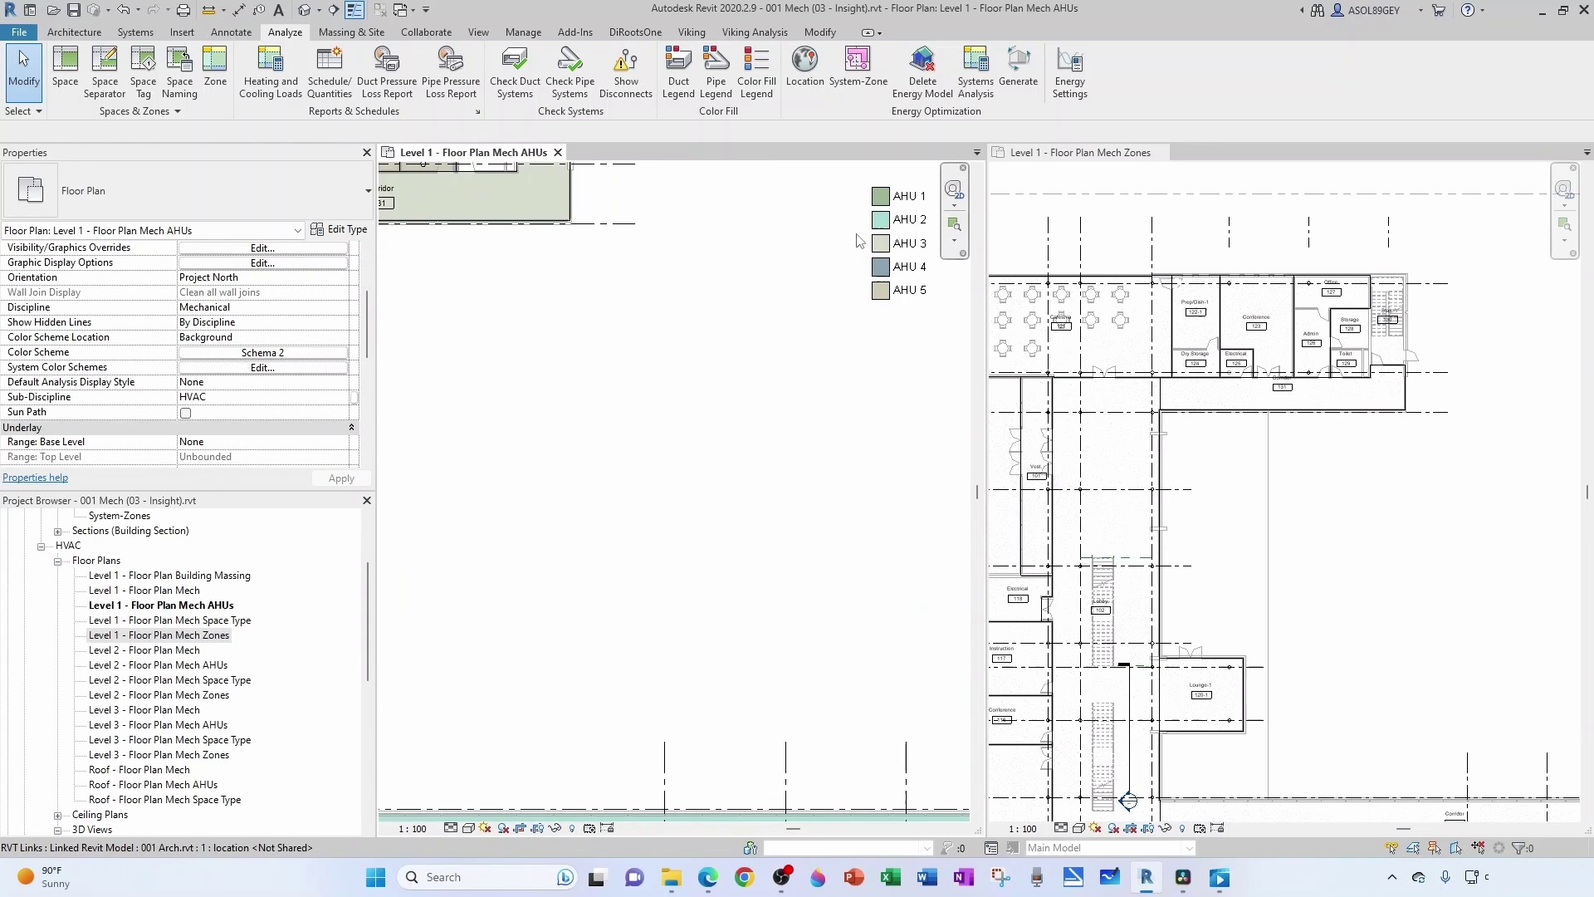
scroll(822, 264, "down", 3)
scroll(469, 567, "up", 2)
scroll(663, 539, "up", 1)
middle_click_drag(659, 539, 647, 568)
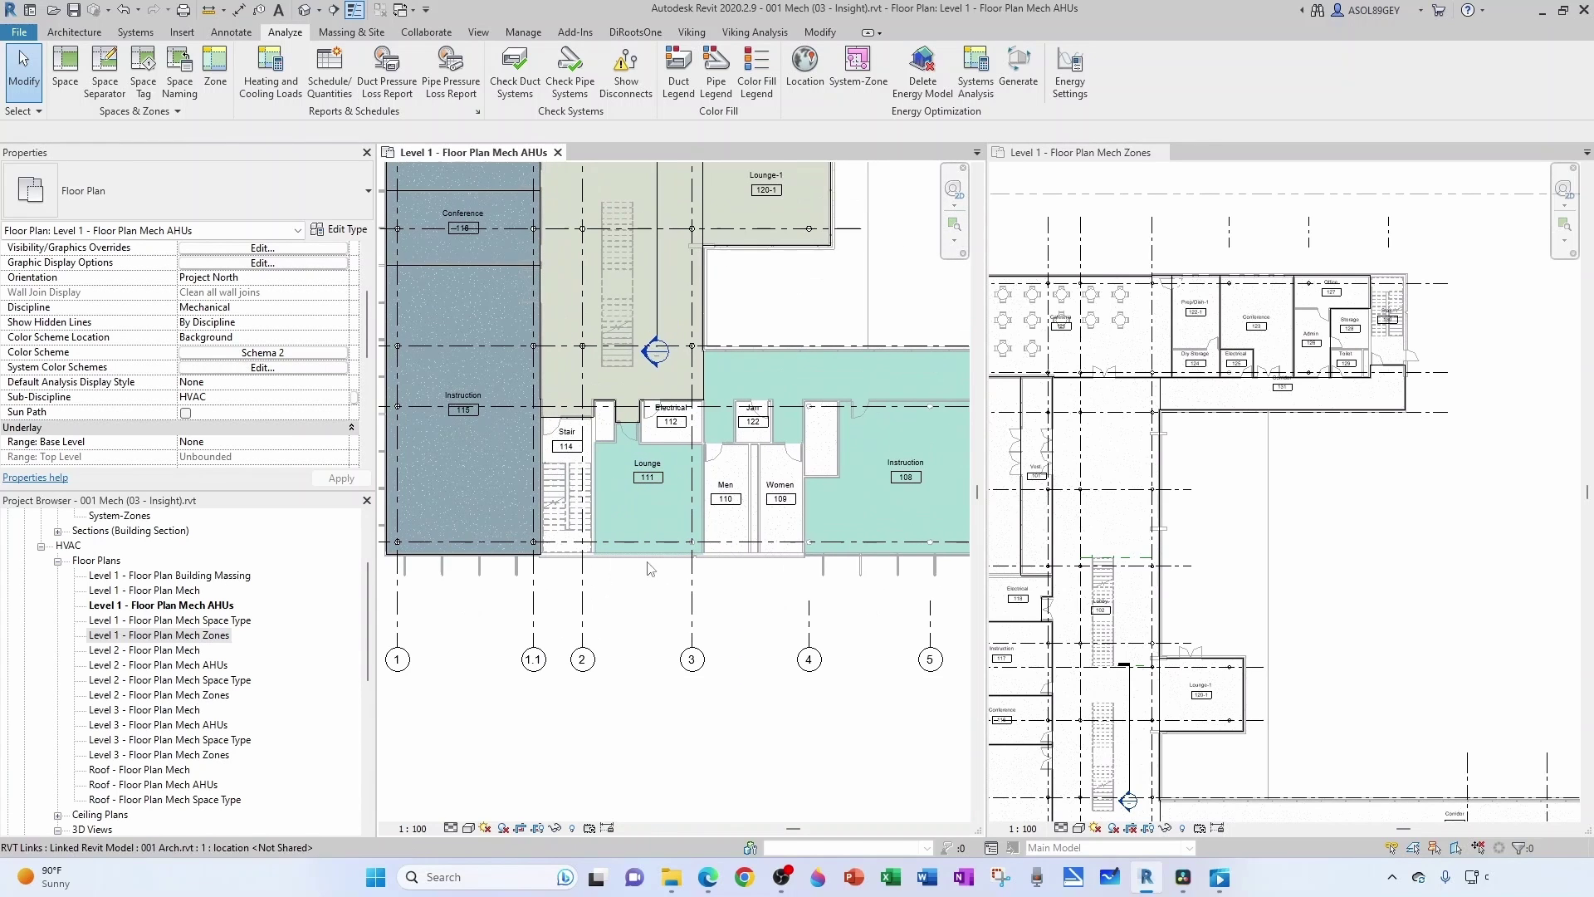
Step: Create an HVAC zone named Zone 2.1 on Level 1 that contains the Lounge 111 space
left_click(219, 81)
left_click(221, 350)
type("2.1")
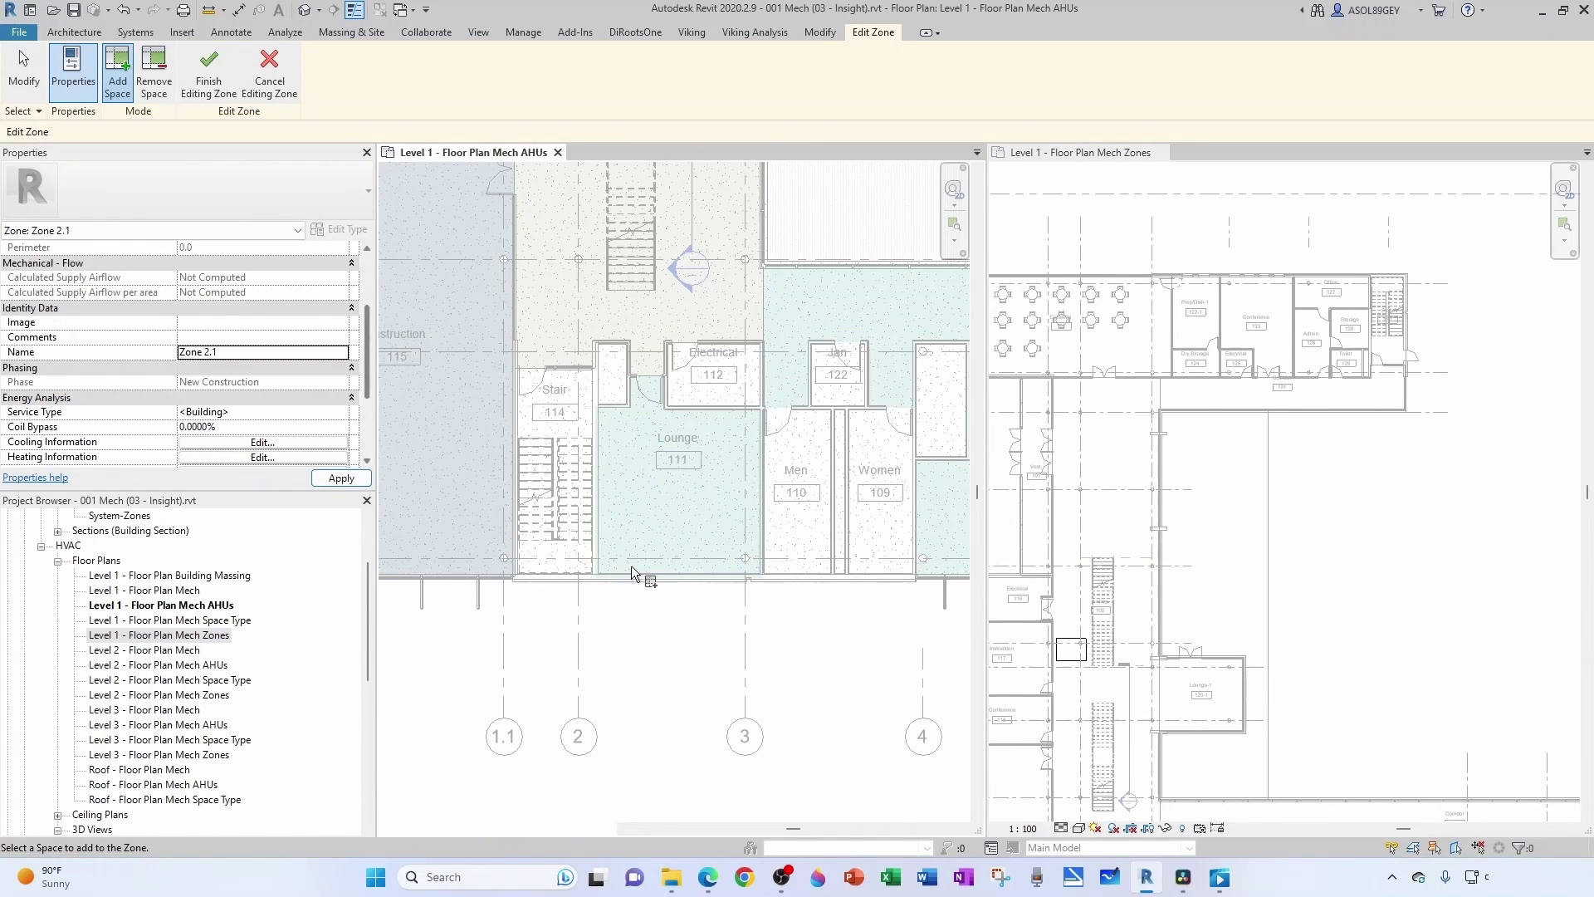
left_click(649, 555)
scroll(650, 553, "down", 2)
middle_click_drag(661, 565, 629, 538)
left_click(208, 73)
scroll(620, 587, "up", 1)
left_click(654, 445)
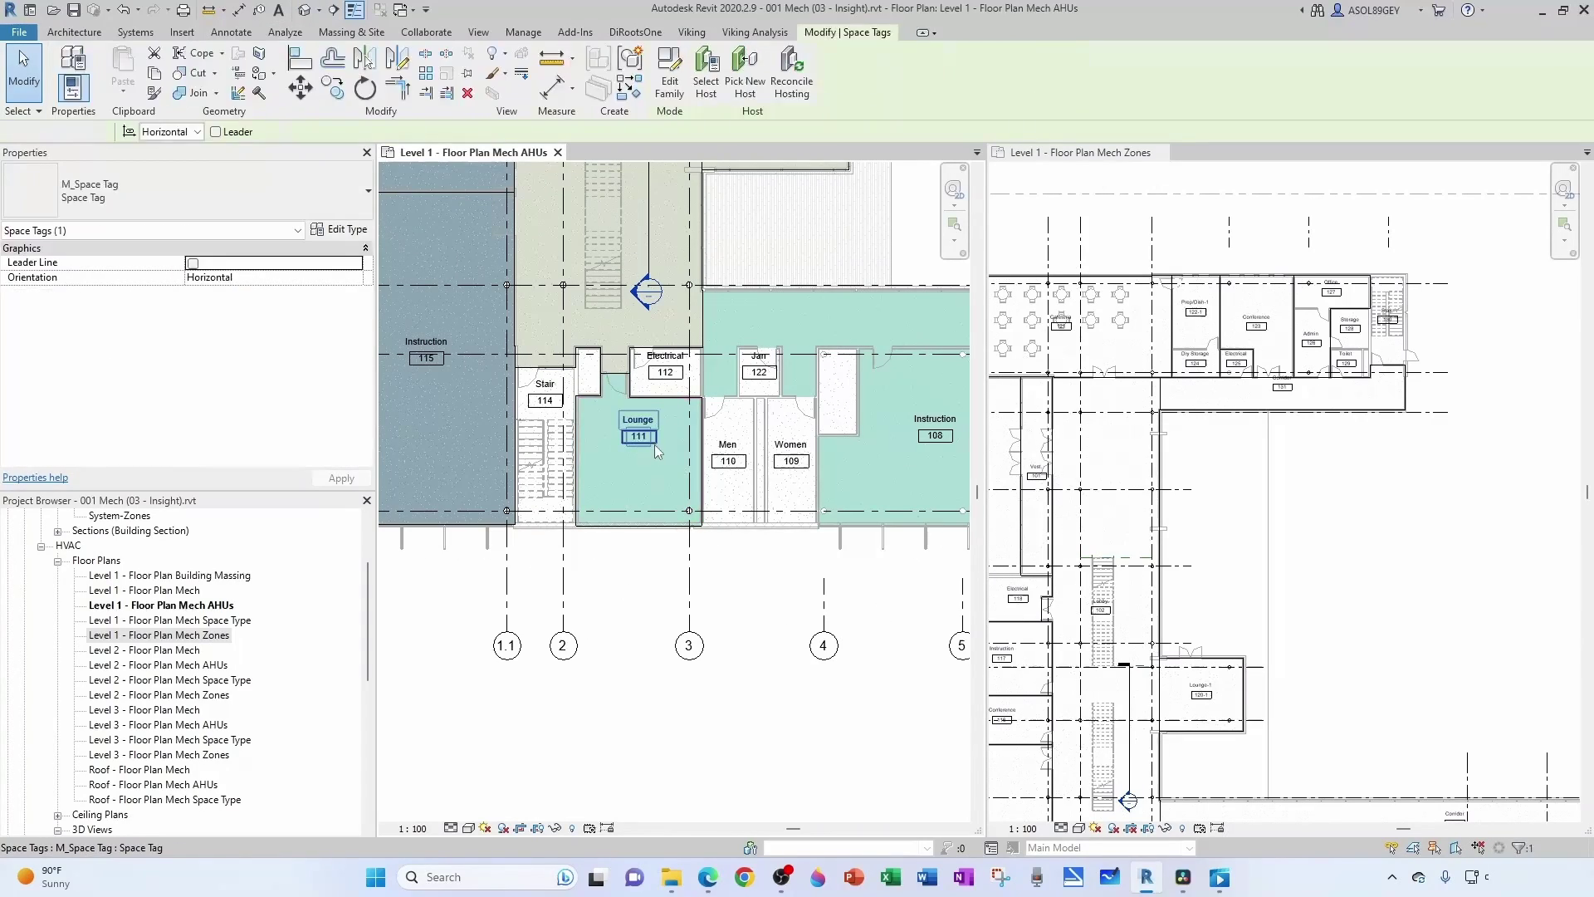
key("Escape")
left_click(640, 519)
left_click(620, 575)
Step: Create the next AHU 2 zone from the Instruction 108 space and move its grip outside the building between grid lines 4 and 5
scroll(620, 569, "down", 1)
middle_click_drag(620, 569, 464, 574)
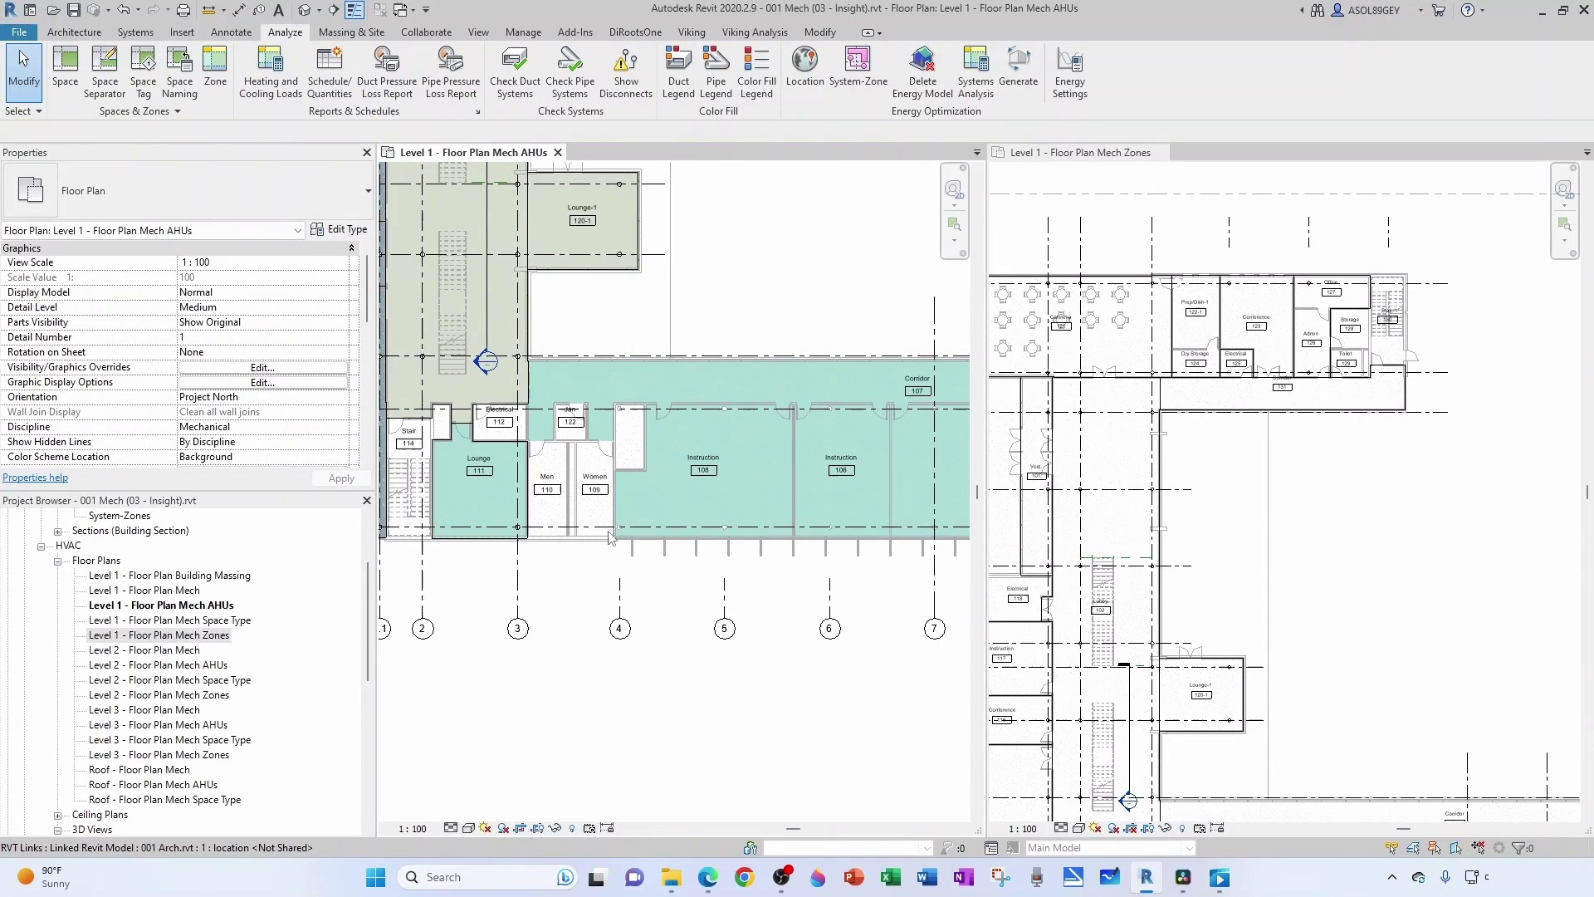
left_click(214, 73)
scroll(644, 473, "up", 2)
scroll(245, 395, "down", 1)
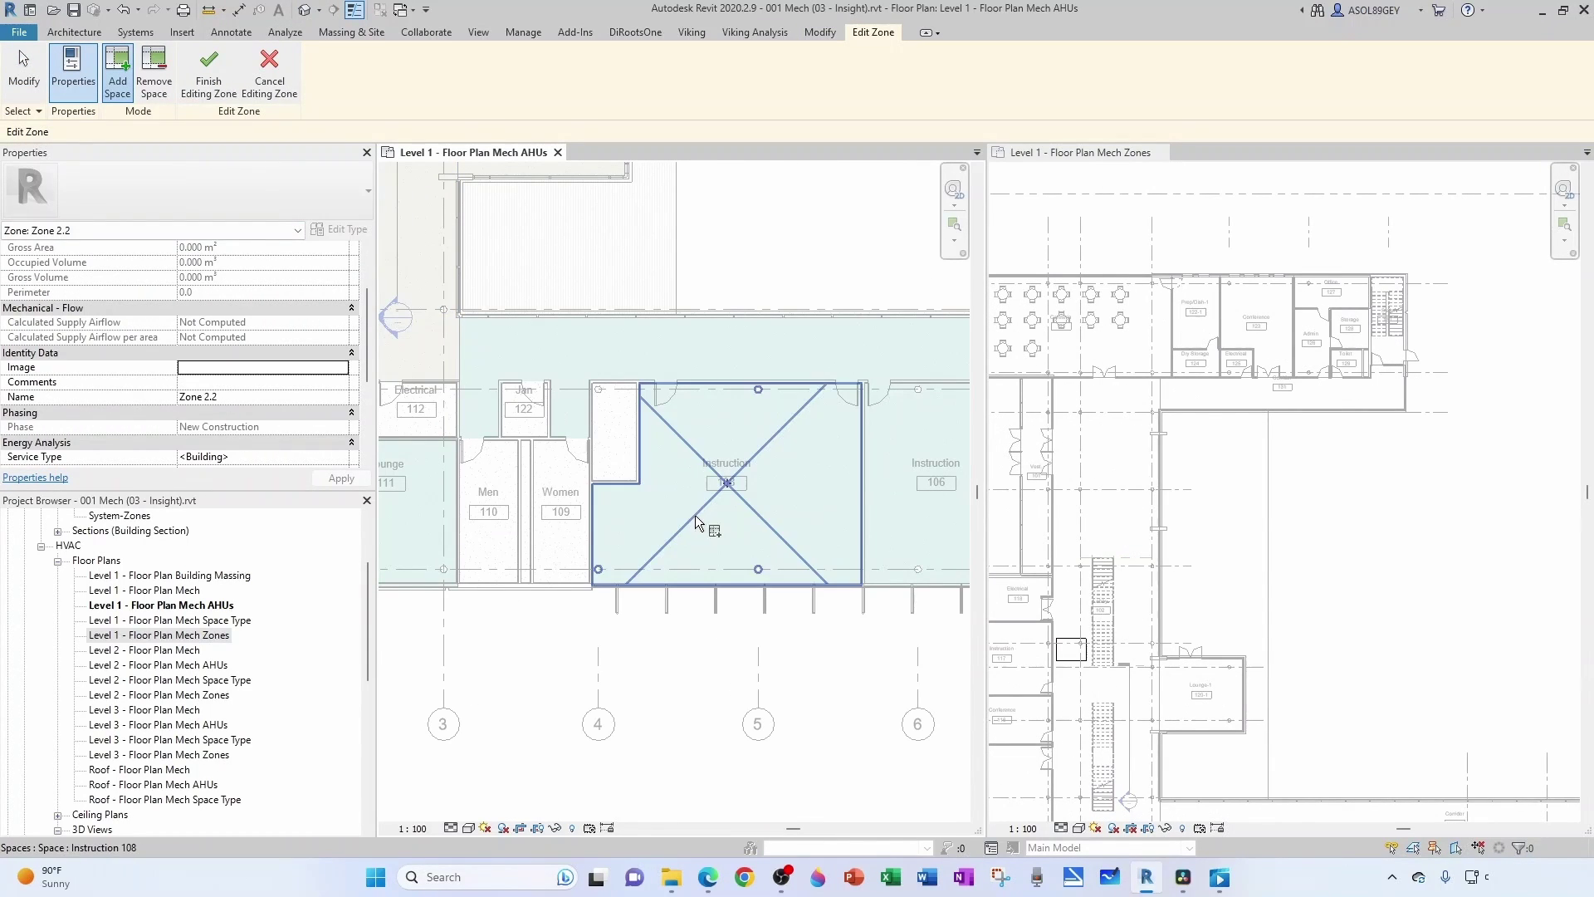
left_click(726, 506)
left_click(209, 71)
scroll(737, 483, "down", 1)
left_click_drag(738, 484, 711, 694)
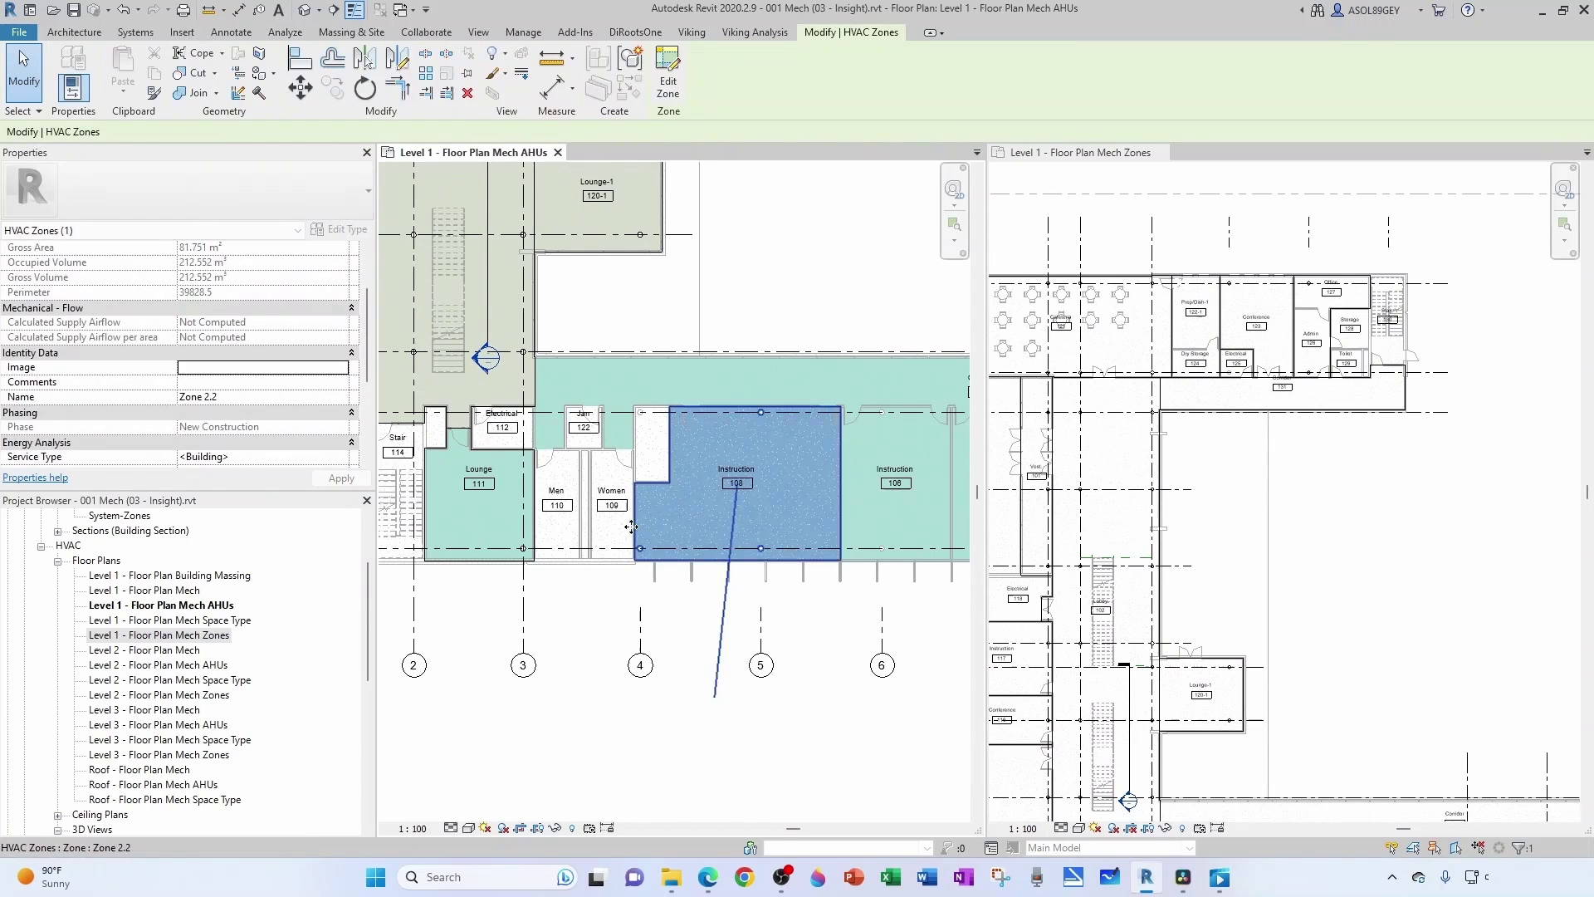
left_click(927, 593)
Step: Create an AHU 2 HVAC zone from the Instruction 106 space and move its grip outside the building near grid line 6
scroll(927, 592, "up", 1)
middle_click_drag(928, 593, 756, 566)
left_click(214, 73)
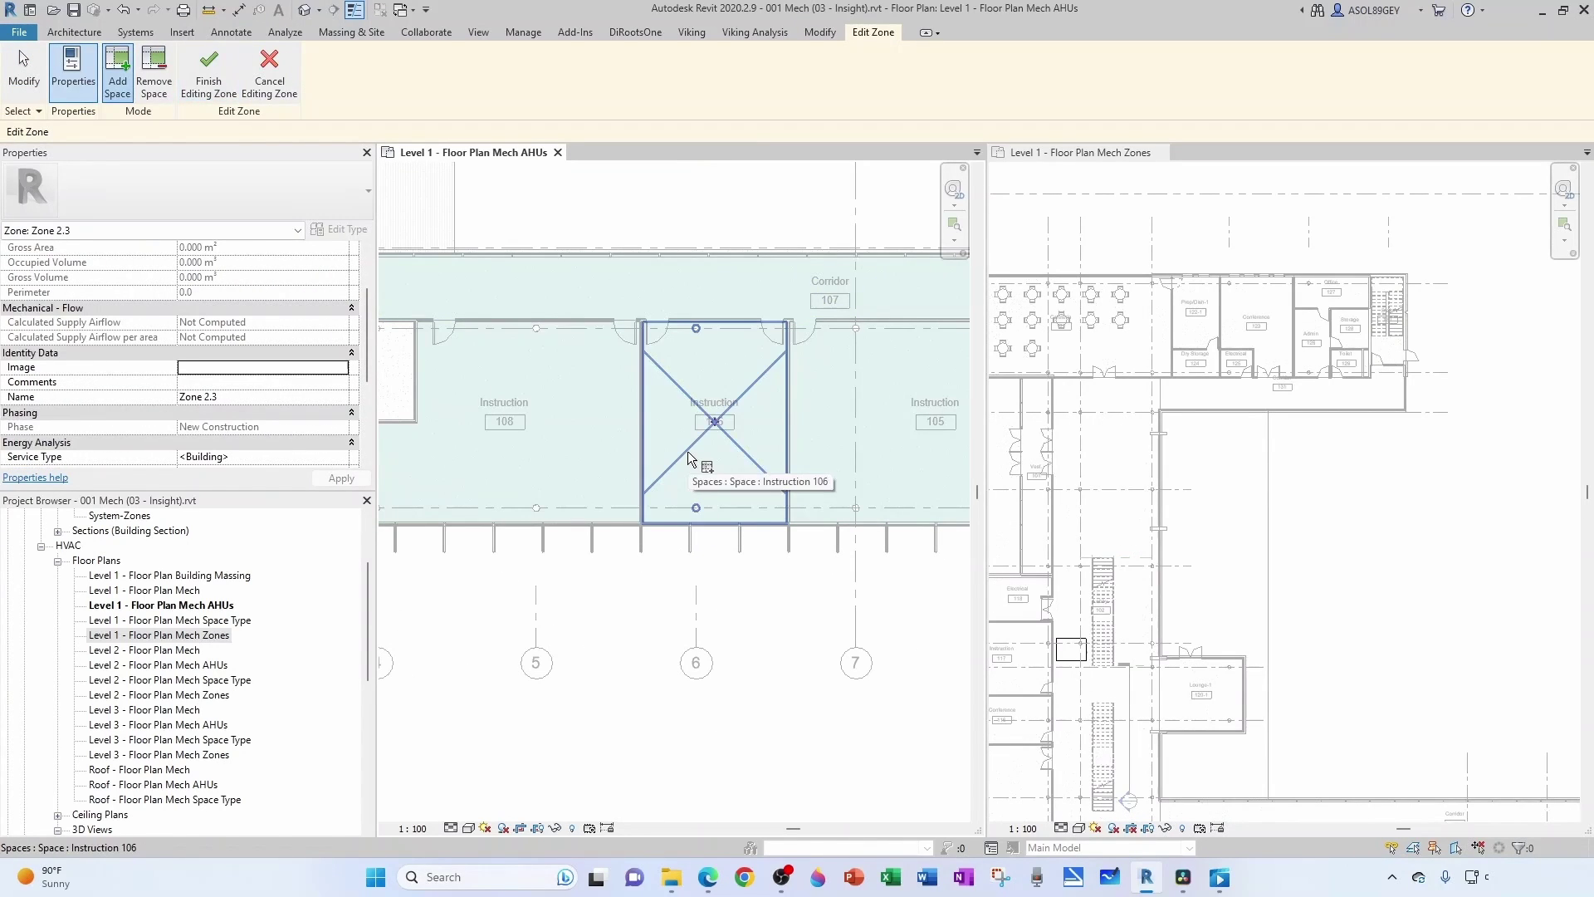
left_click(687, 451)
left_click(208, 71)
left_click_drag(653, 730, 653, 731)
scroll(573, 513, "down", 2)
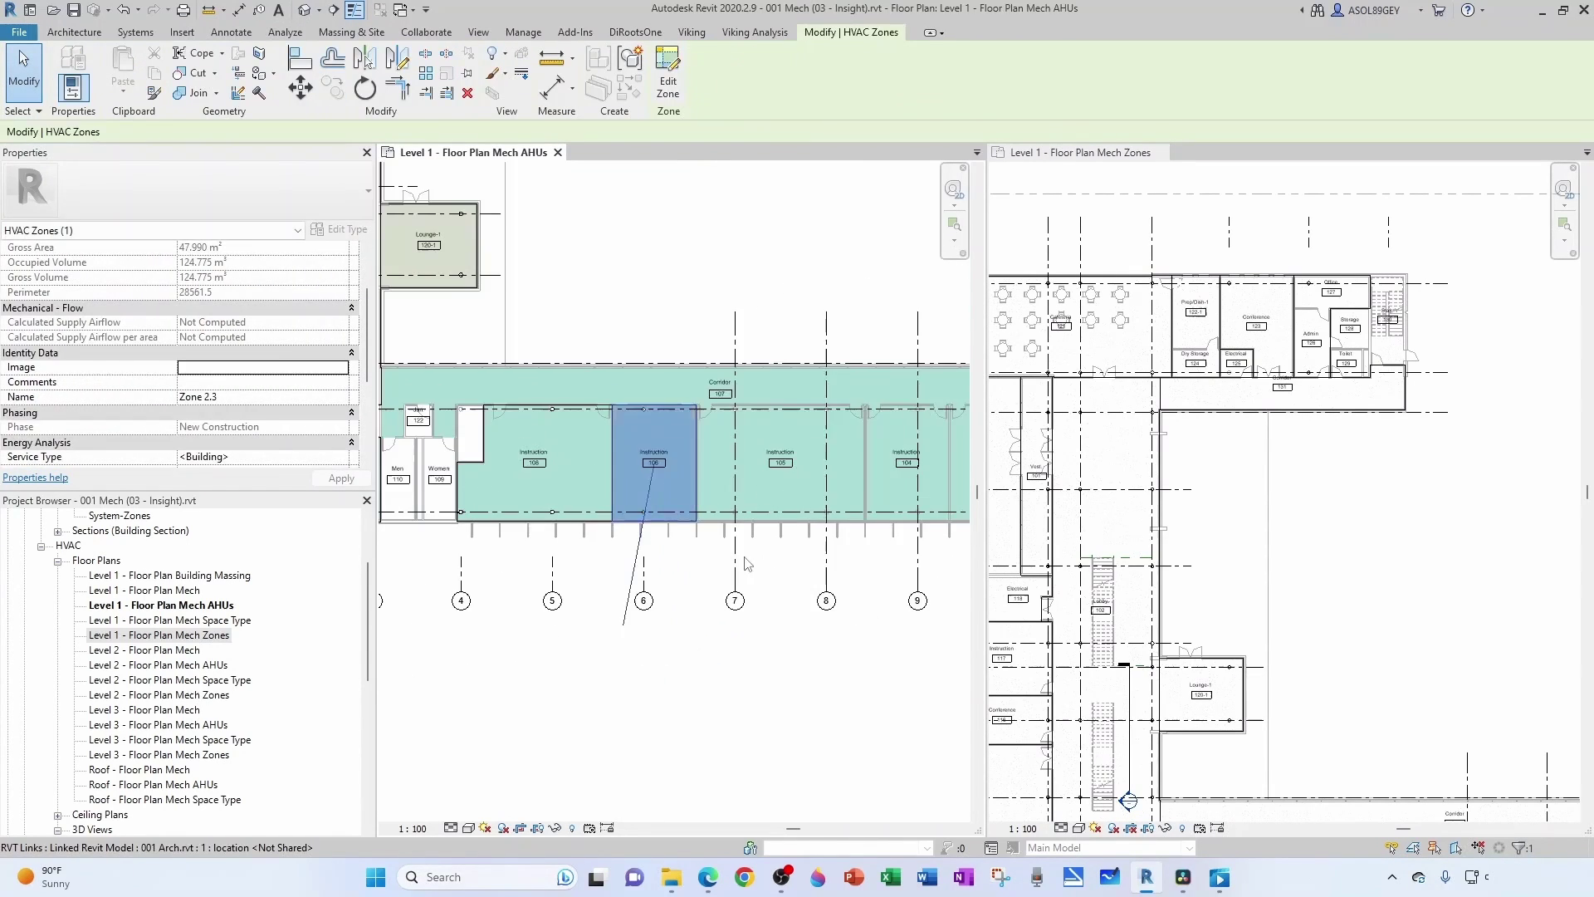
left_click(741, 558)
Step: Create an AHU 2 HVAC zone from the Instruction 105 space and move its grip outside the building near grid line 7
scroll(820, 548, "up", 2)
middle_click_drag(821, 549, 778, 541)
left_click(214, 73)
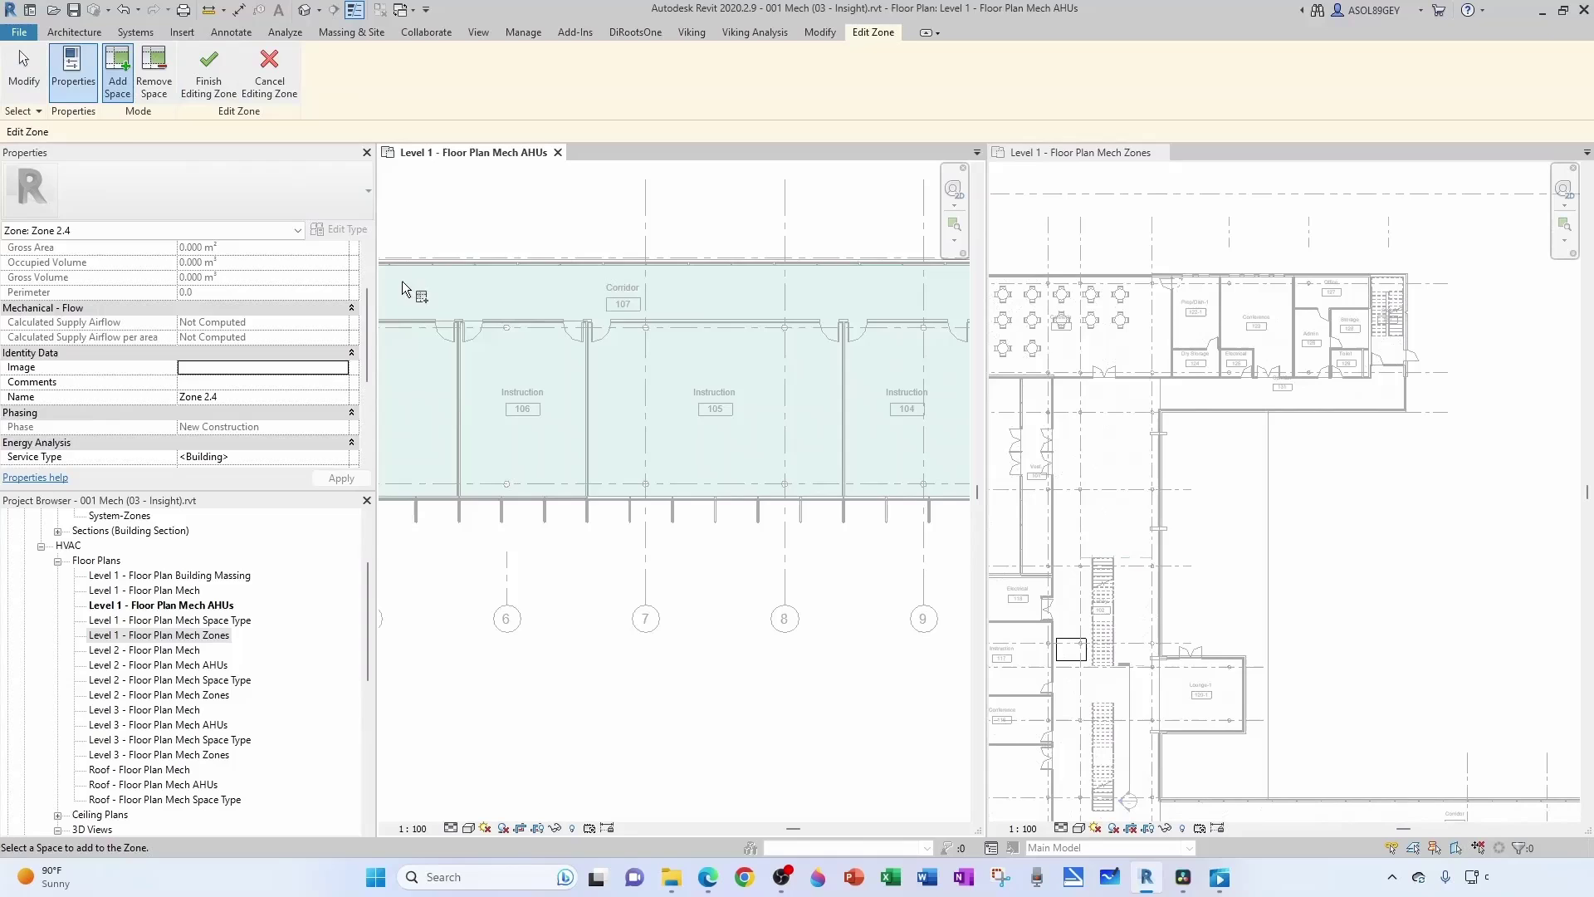
left_click(695, 421)
left_click(208, 71)
scroll(686, 422, "down", 2)
left_click(707, 422)
left_click_drag(707, 423, 662, 612)
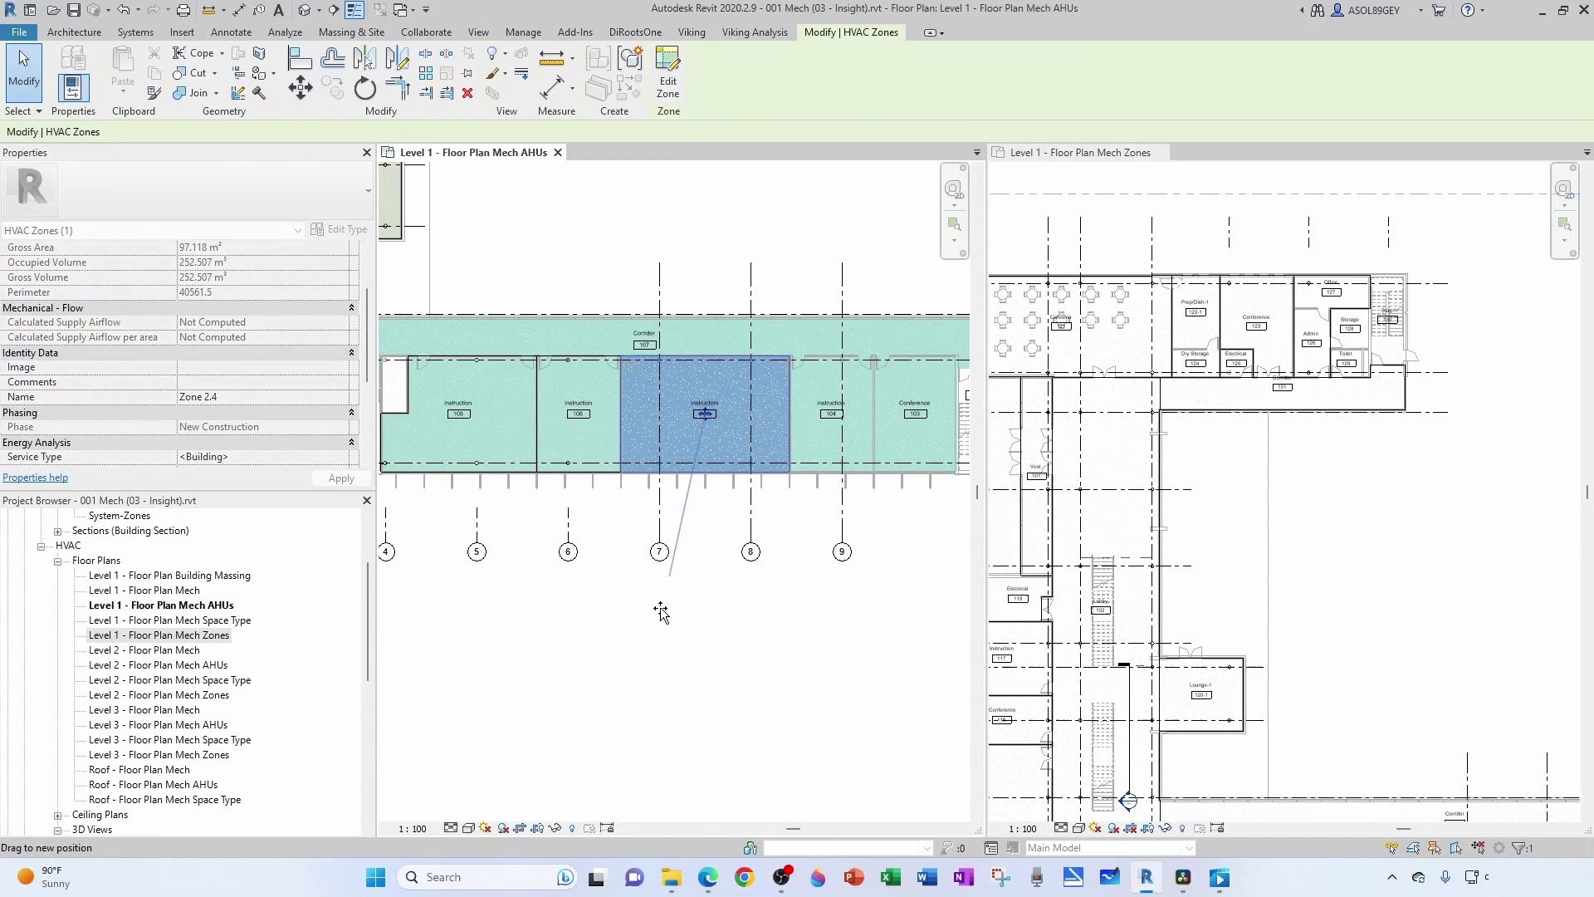
left_click(615, 548)
Step: Create an AHU 2 HVAC zone from the Instruction 104 space and move its grip outside the building between grid lines 8 and 9
scroll(813, 467, "up", 2)
middle_click_drag(813, 467, 664, 513)
left_click(215, 73)
left_click(681, 459)
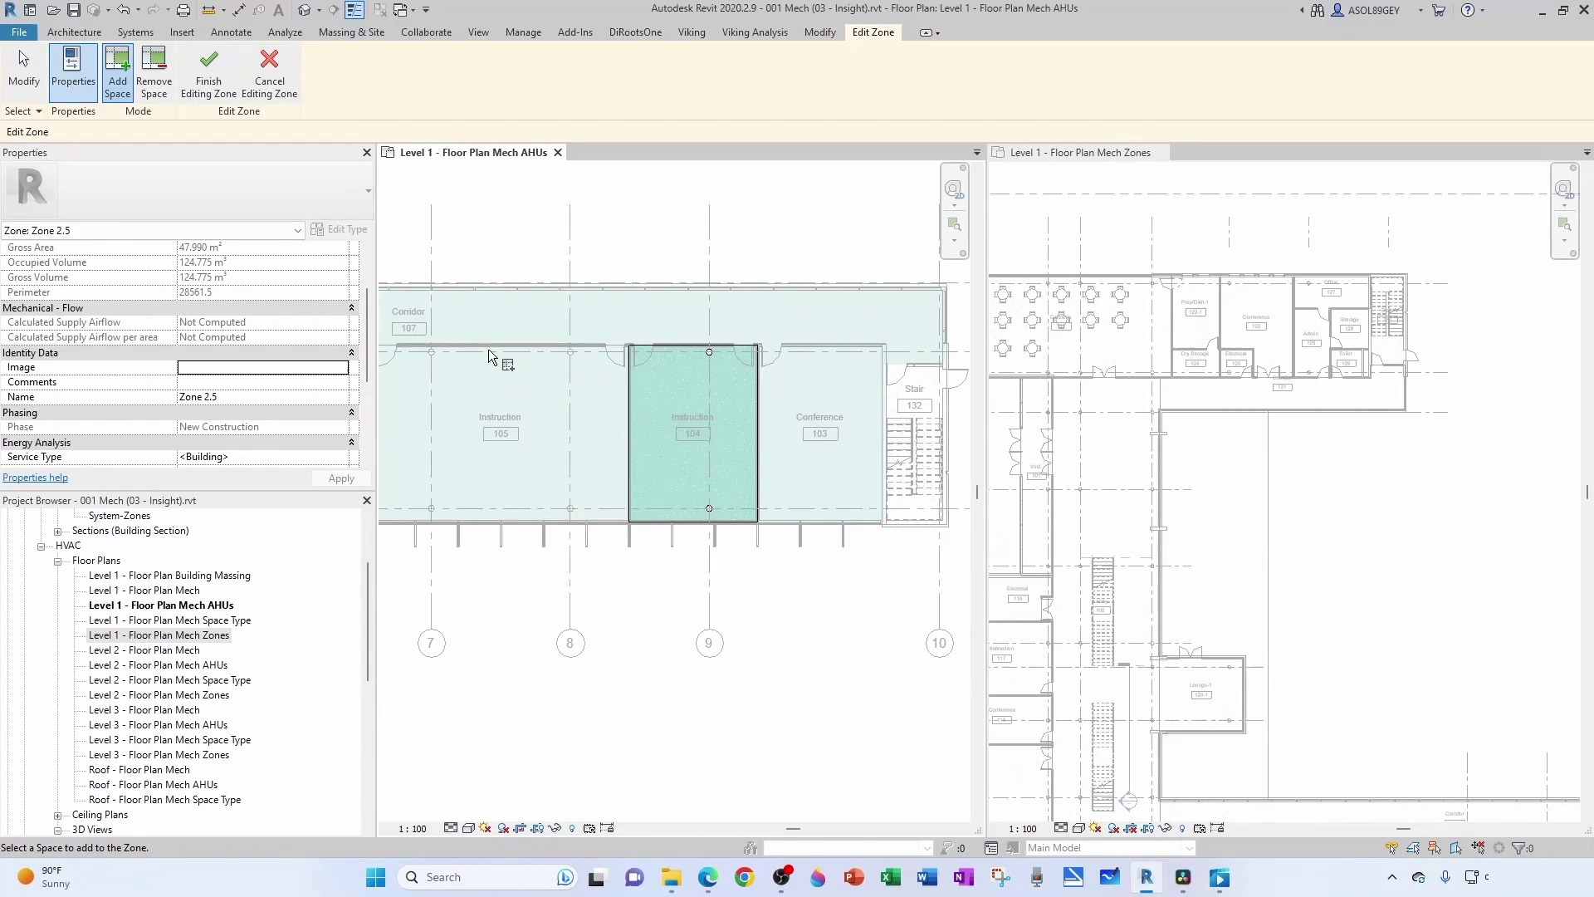
left_click(209, 75)
left_click_drag(692, 436, 644, 691)
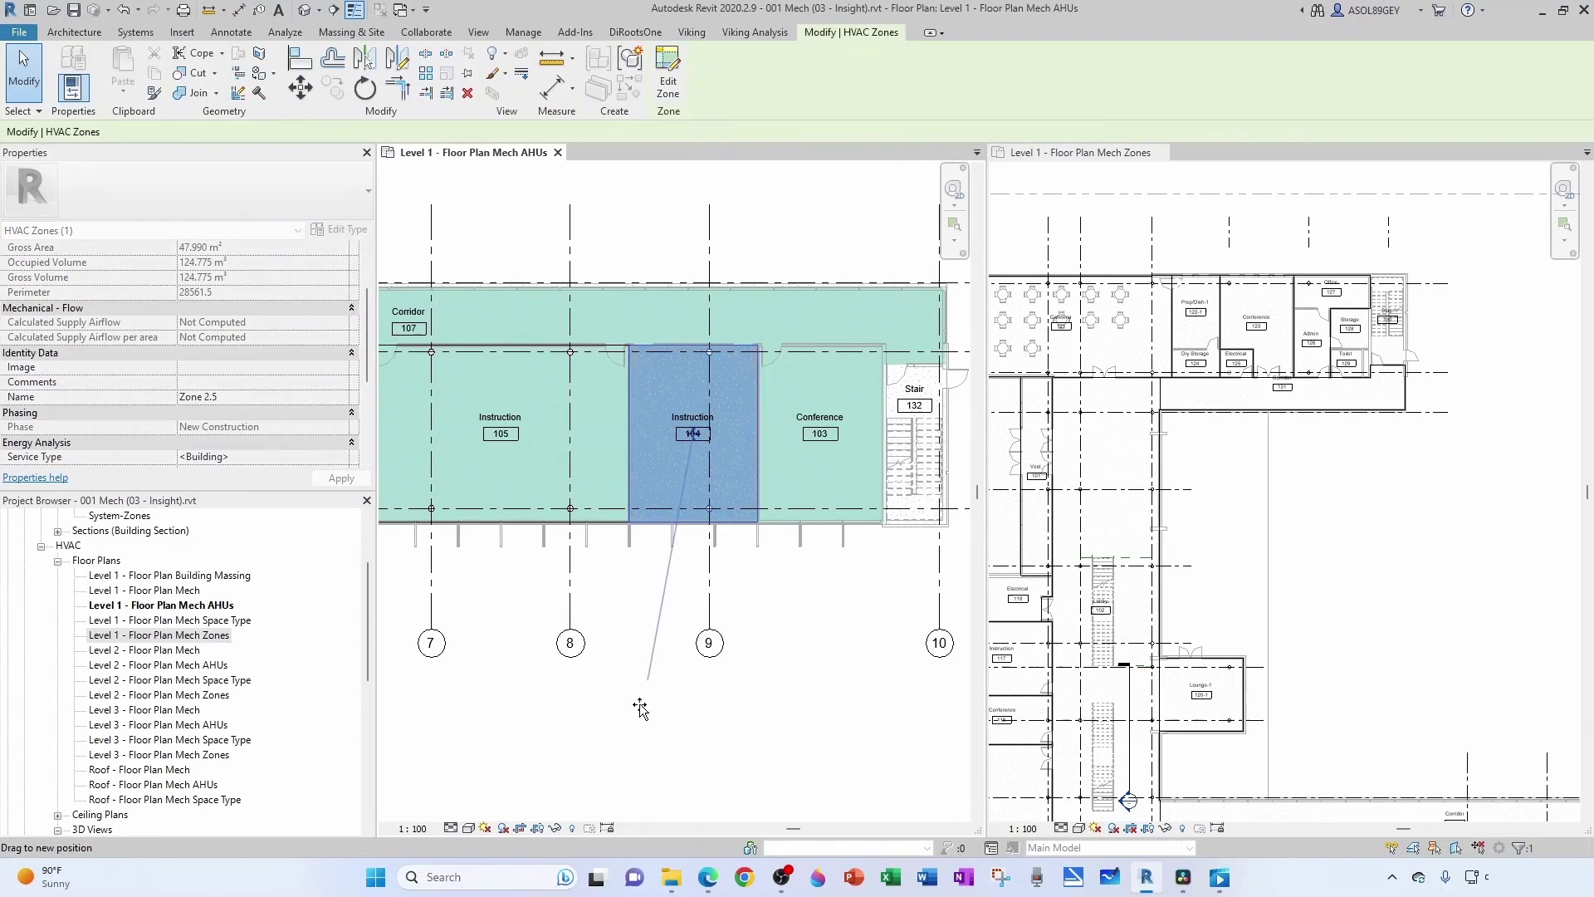
scroll(602, 521, "down", 2)
scroll(784, 523, "up", 3)
left_click(737, 543)
Step: Create an AHU 2 HVAC zone from the Conference 103 space and move its grip outside the building between grid lines 9 and 10
left_click(215, 73)
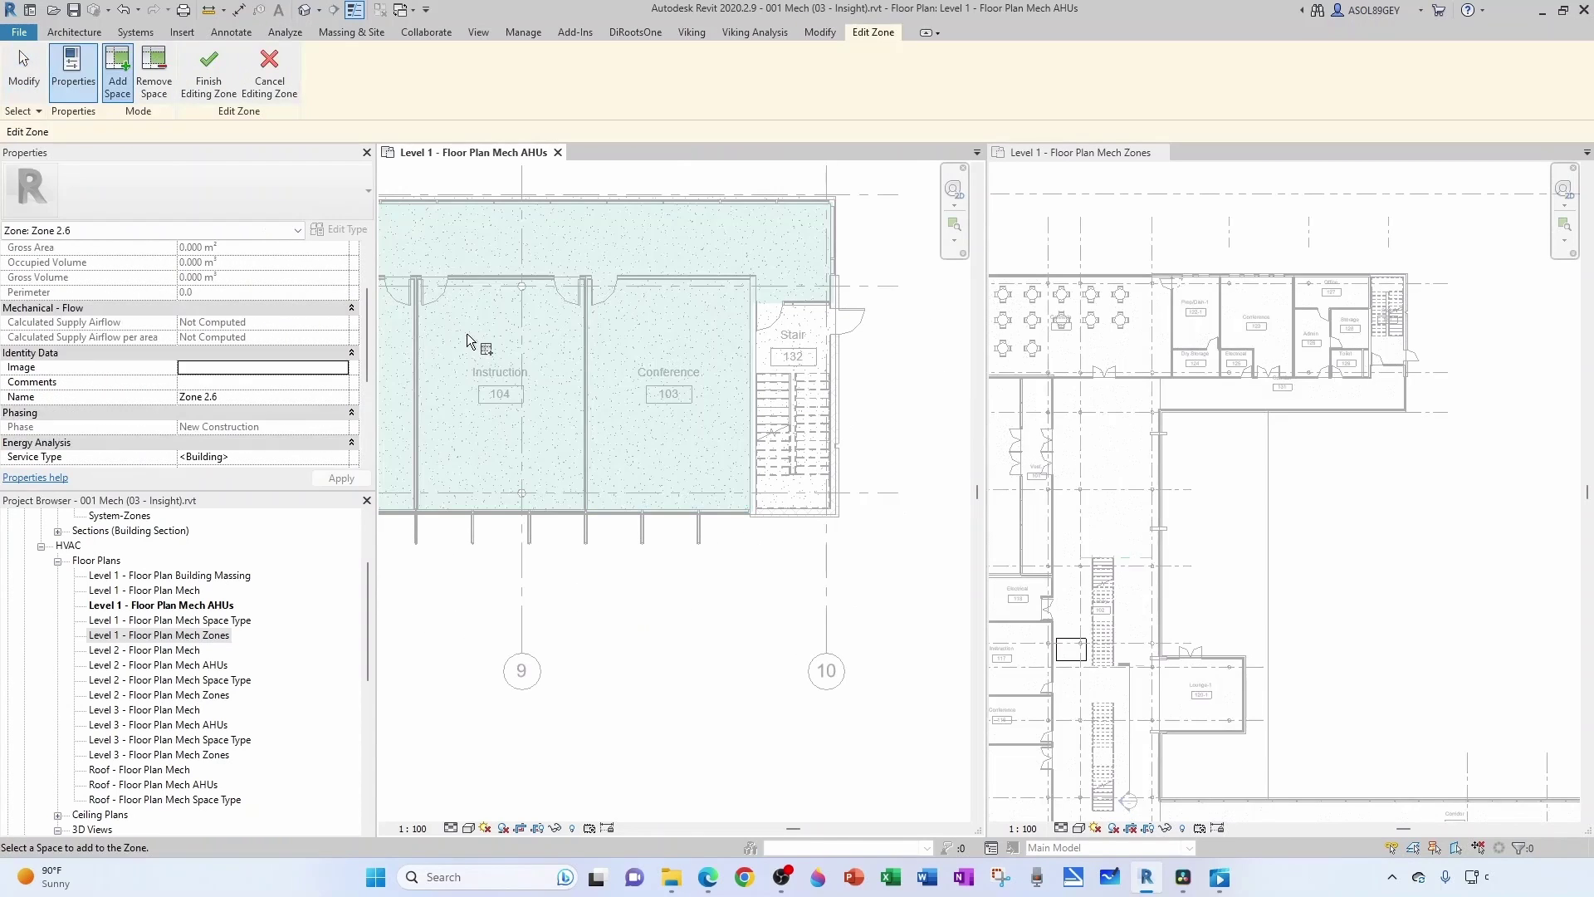
left_click(646, 426)
left_click(207, 74)
left_click_drag(664, 419, 645, 724)
left_click(625, 538)
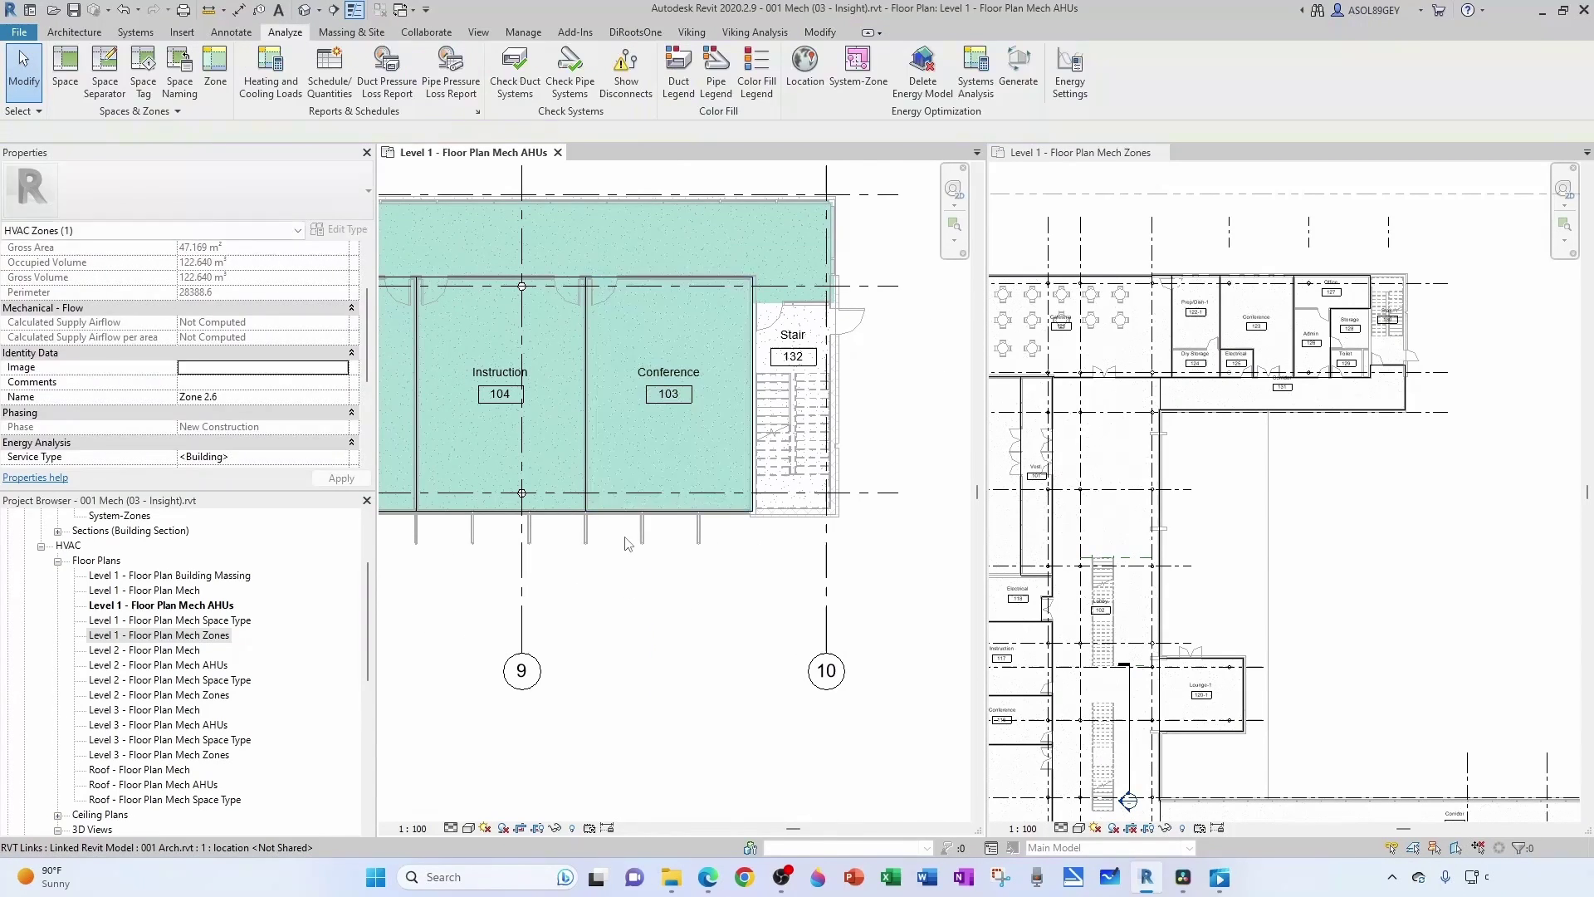
key("Escape")
Step: Apply the HVAC Zones color scheme Schema 1 to the Level 1 - Floor Plan Mech Zones view
scroll(628, 544, "down", 4)
mouse_move(647, 523)
middle_mouse_down()
mouse_move(637, 505)
mouse_move(640, 545)
middle_mouse_up()
left_click(1217, 515)
scroll(1212, 500, "down", 3)
scroll(1207, 327, "up", 1)
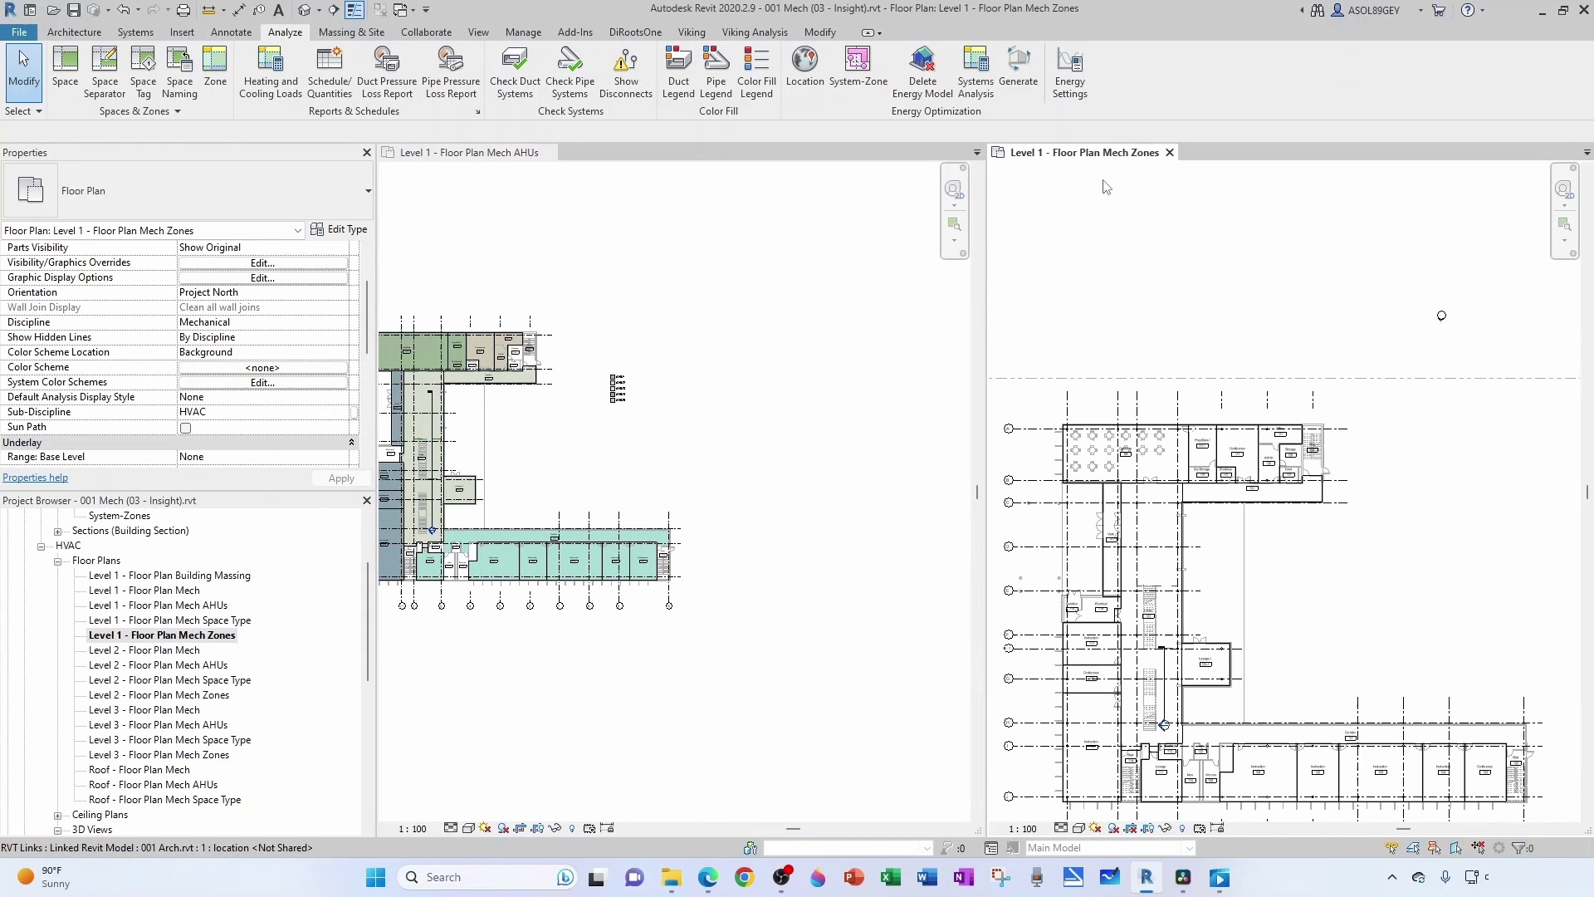
scroll(1268, 496, "down", 1)
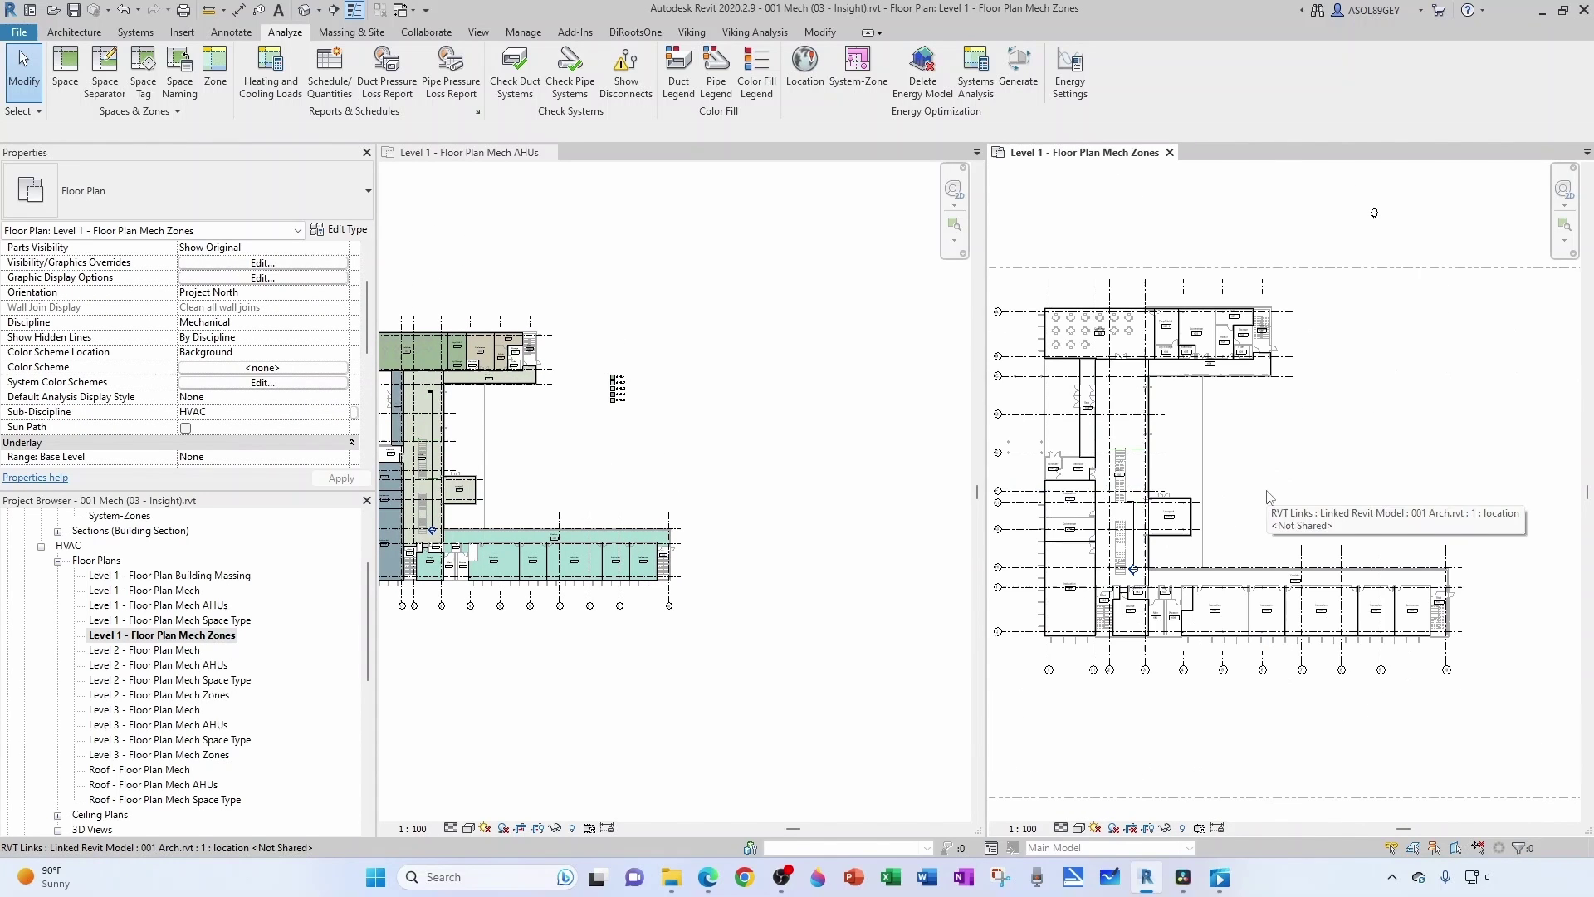
left_click(265, 369)
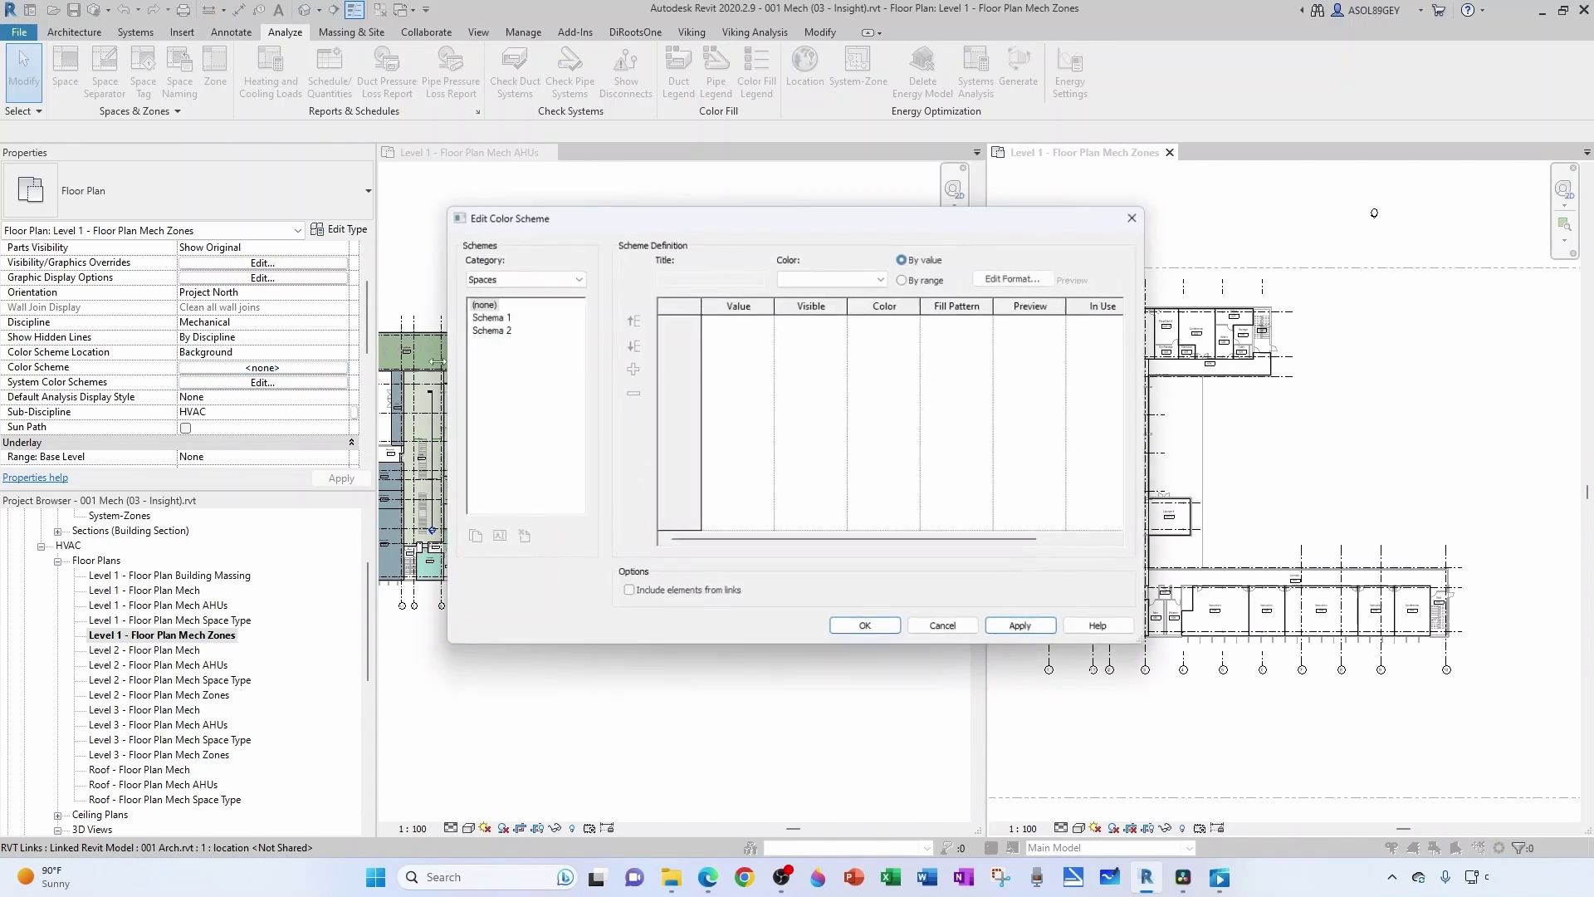
left_click(573, 280)
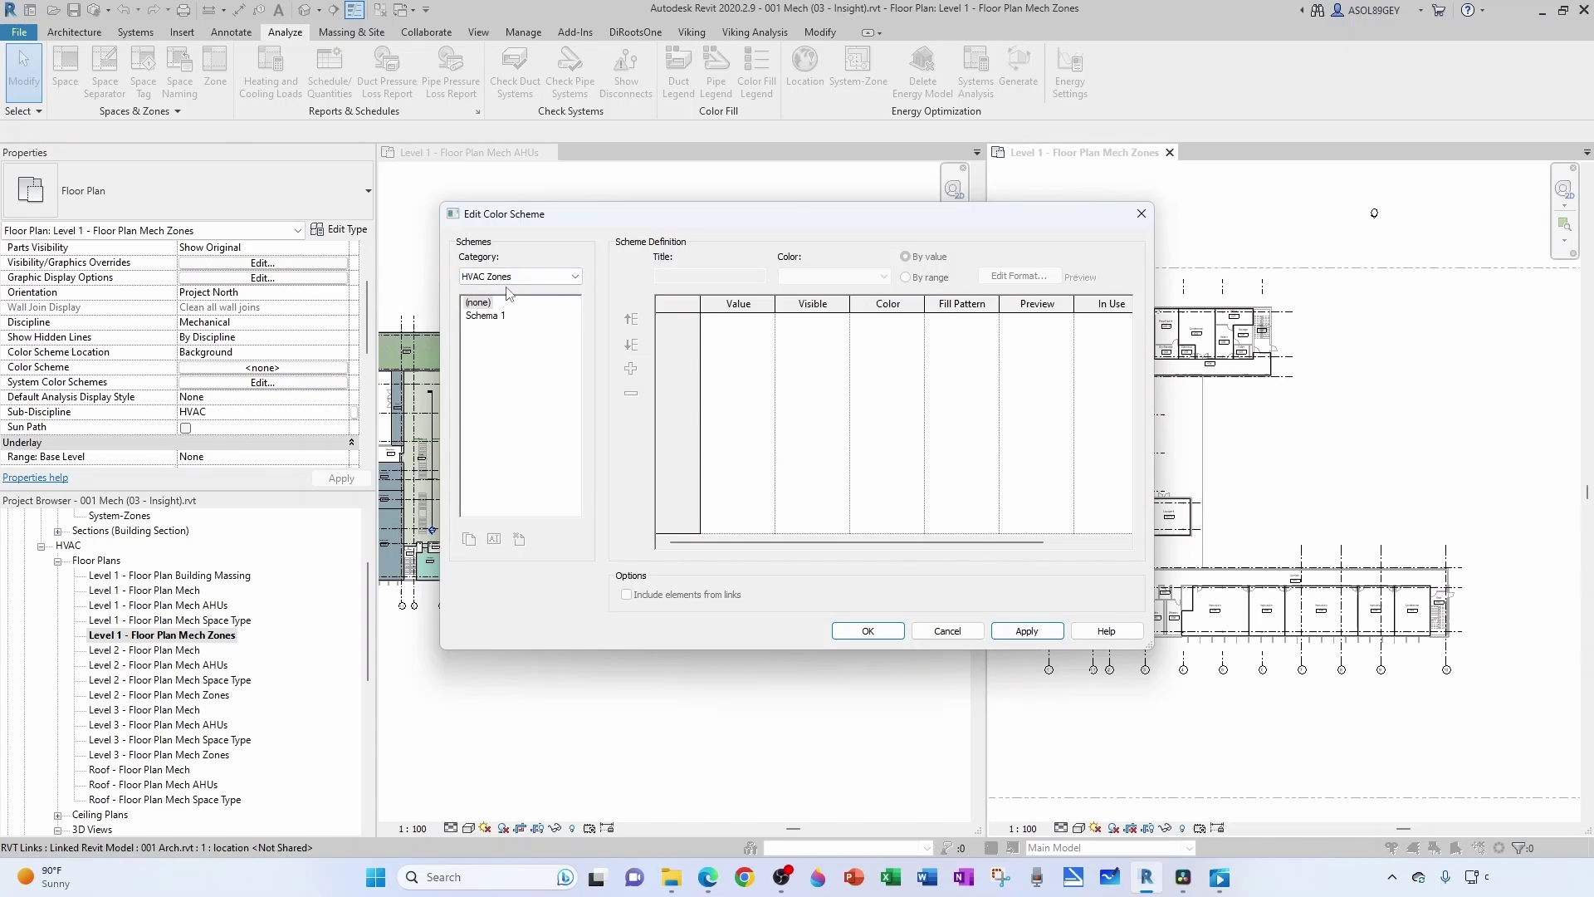
left_click(499, 318)
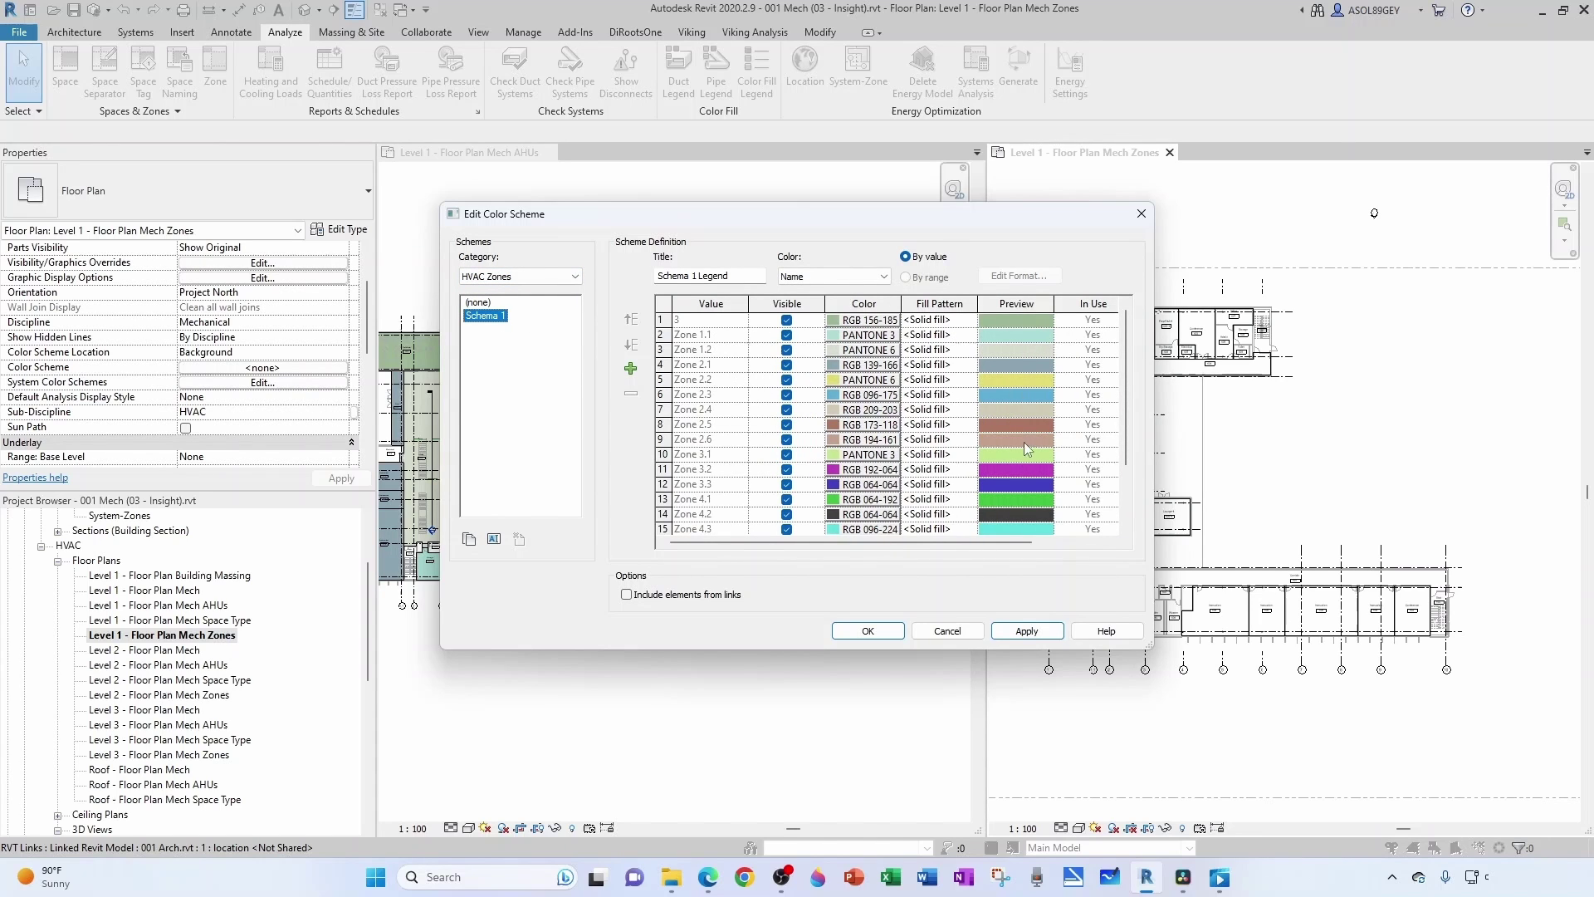
left_click(869, 632)
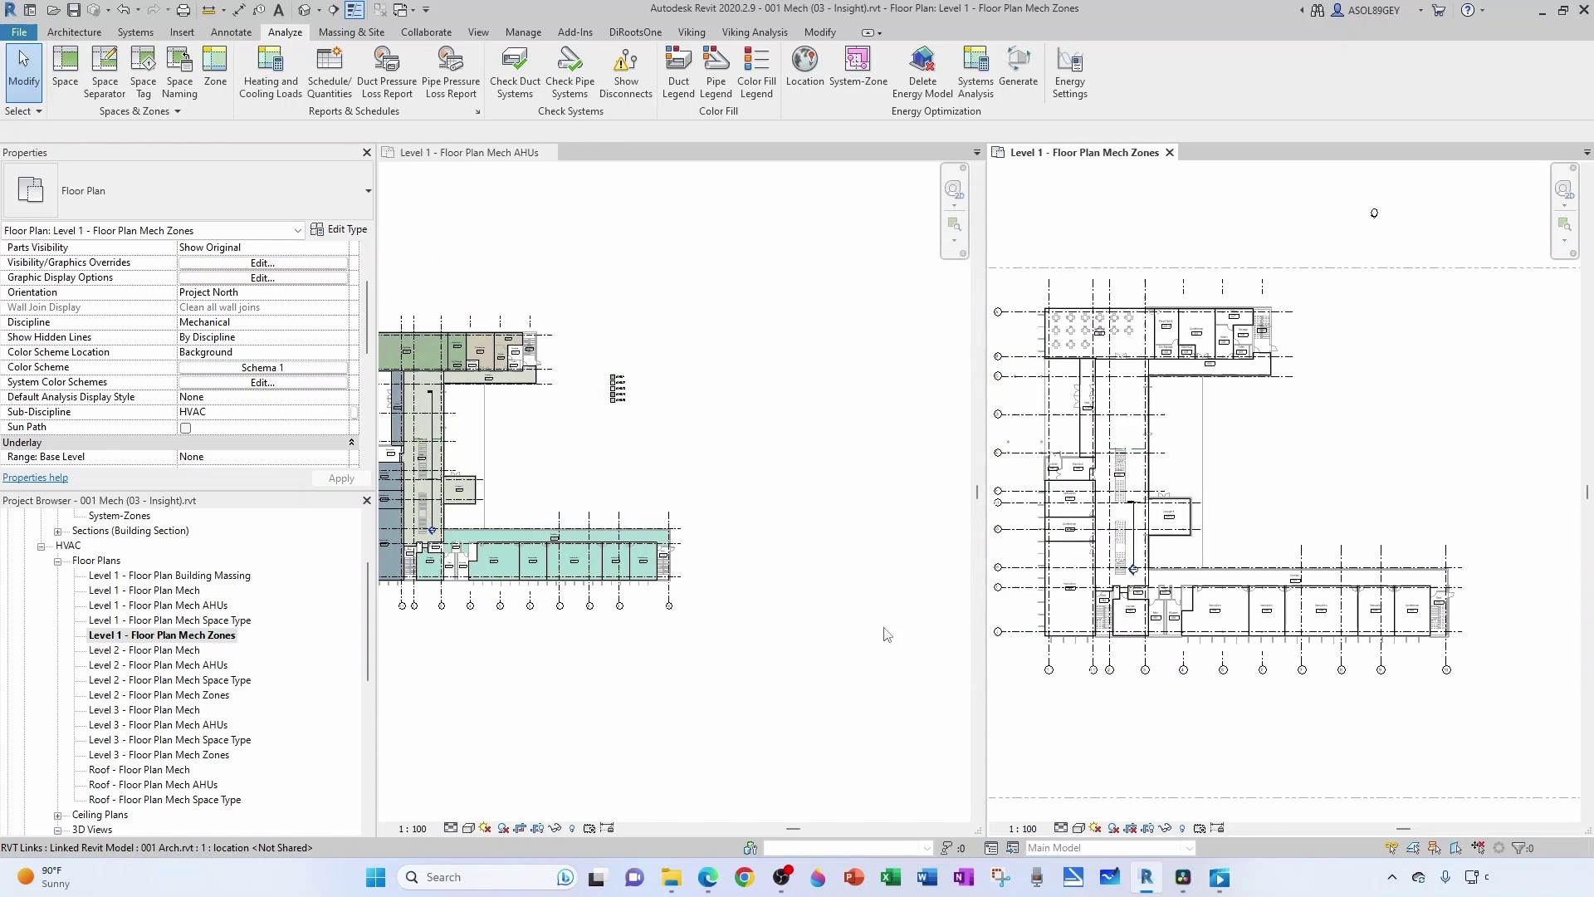
Step: Place a color fill legend for the HVAC zones beside the building in the Level 1 Mech Zones plan
middle_click_drag(1285, 504, 1309, 502)
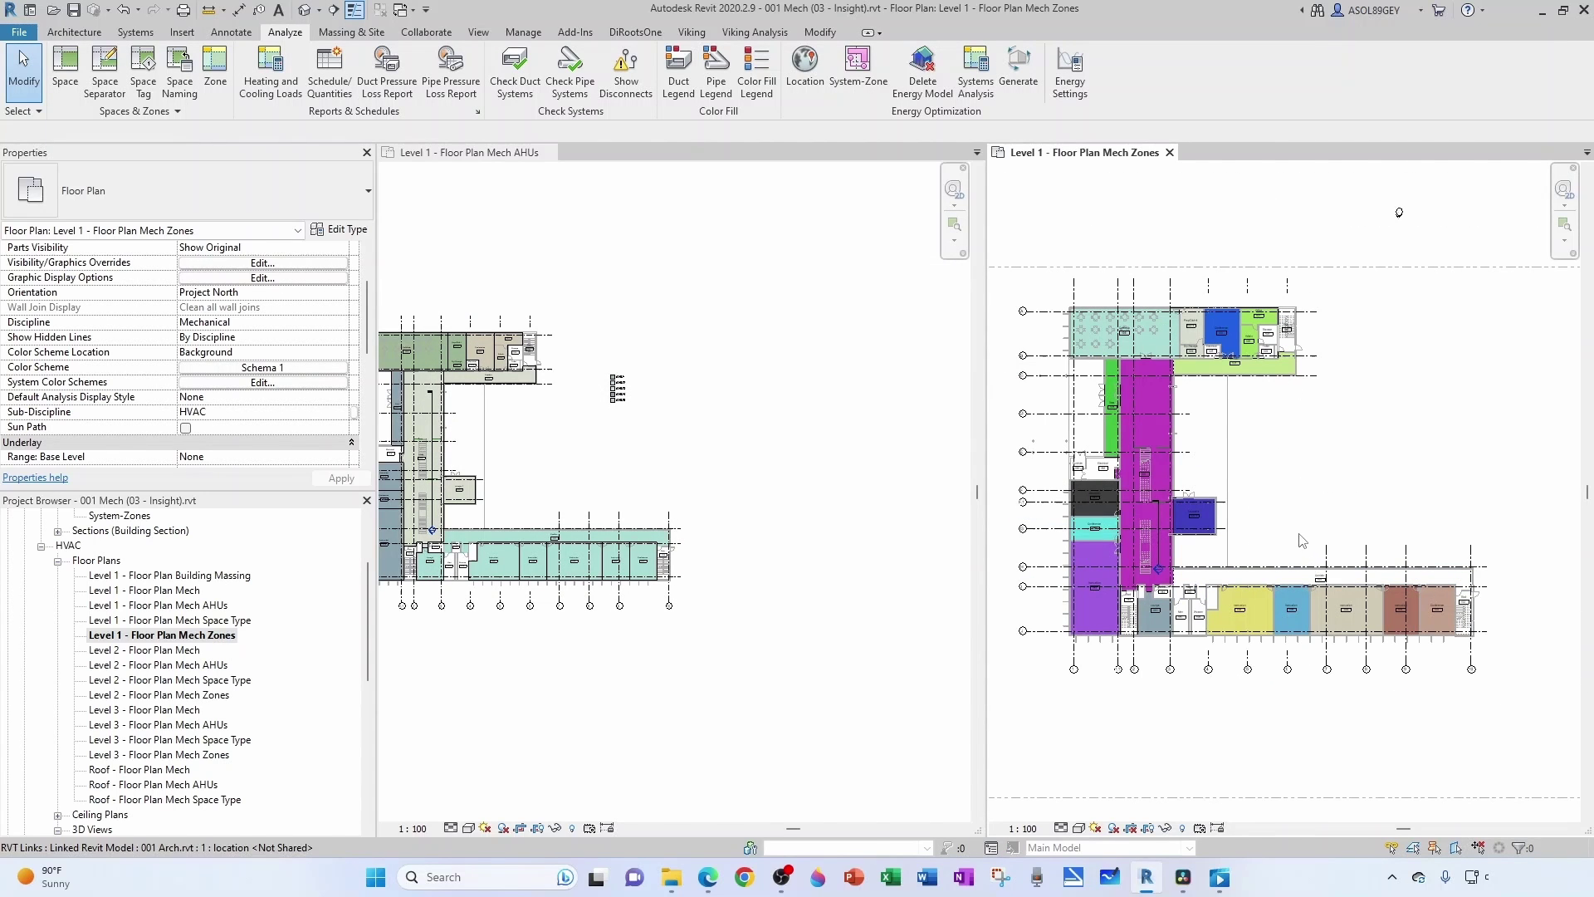
left_click(755, 80)
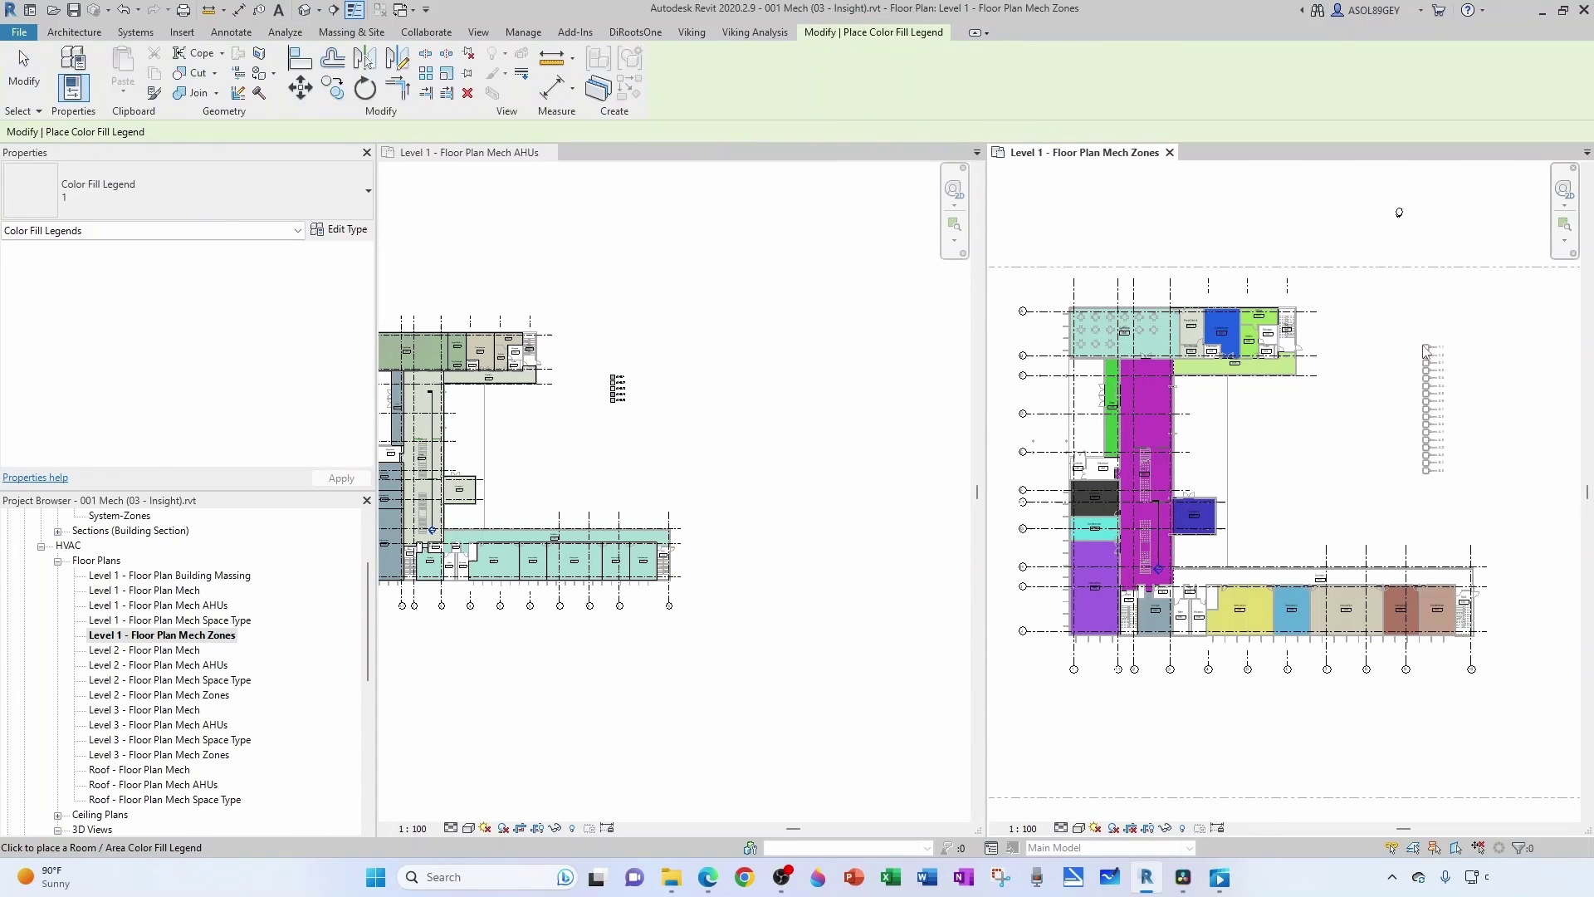
scroll(1411, 390, "up", 2)
left_click(1420, 407)
scroll(1423, 399, "up", 5)
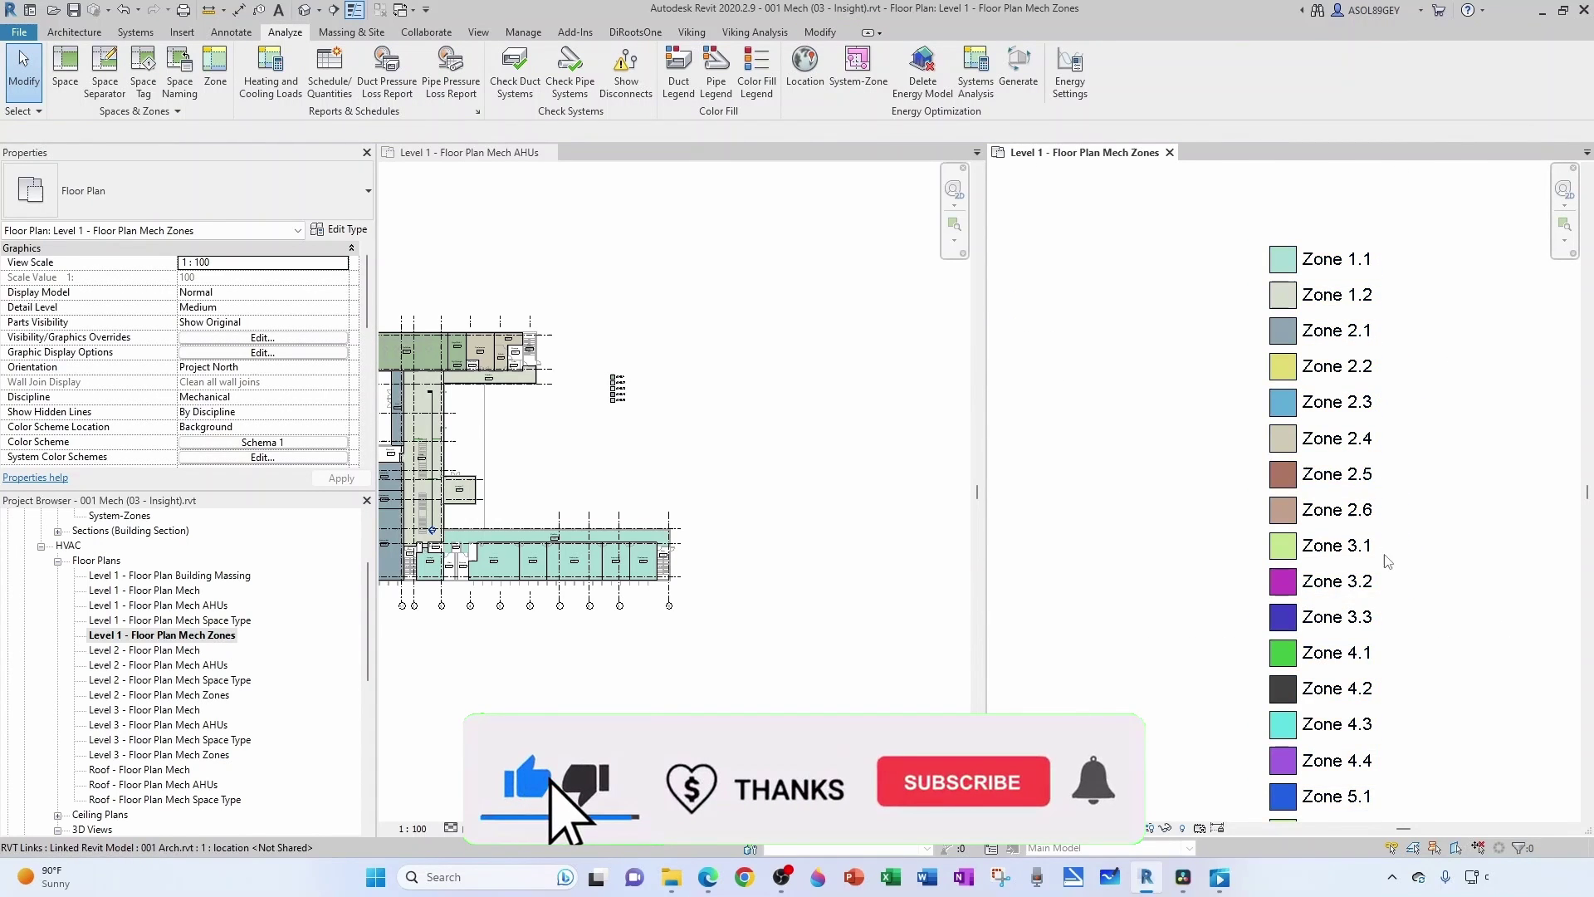
Step: Examine the colored spaces of the Level 1 Mech Zones plan, especially the south wing, for spaces without a zone
scroll(1373, 465, "down", 5)
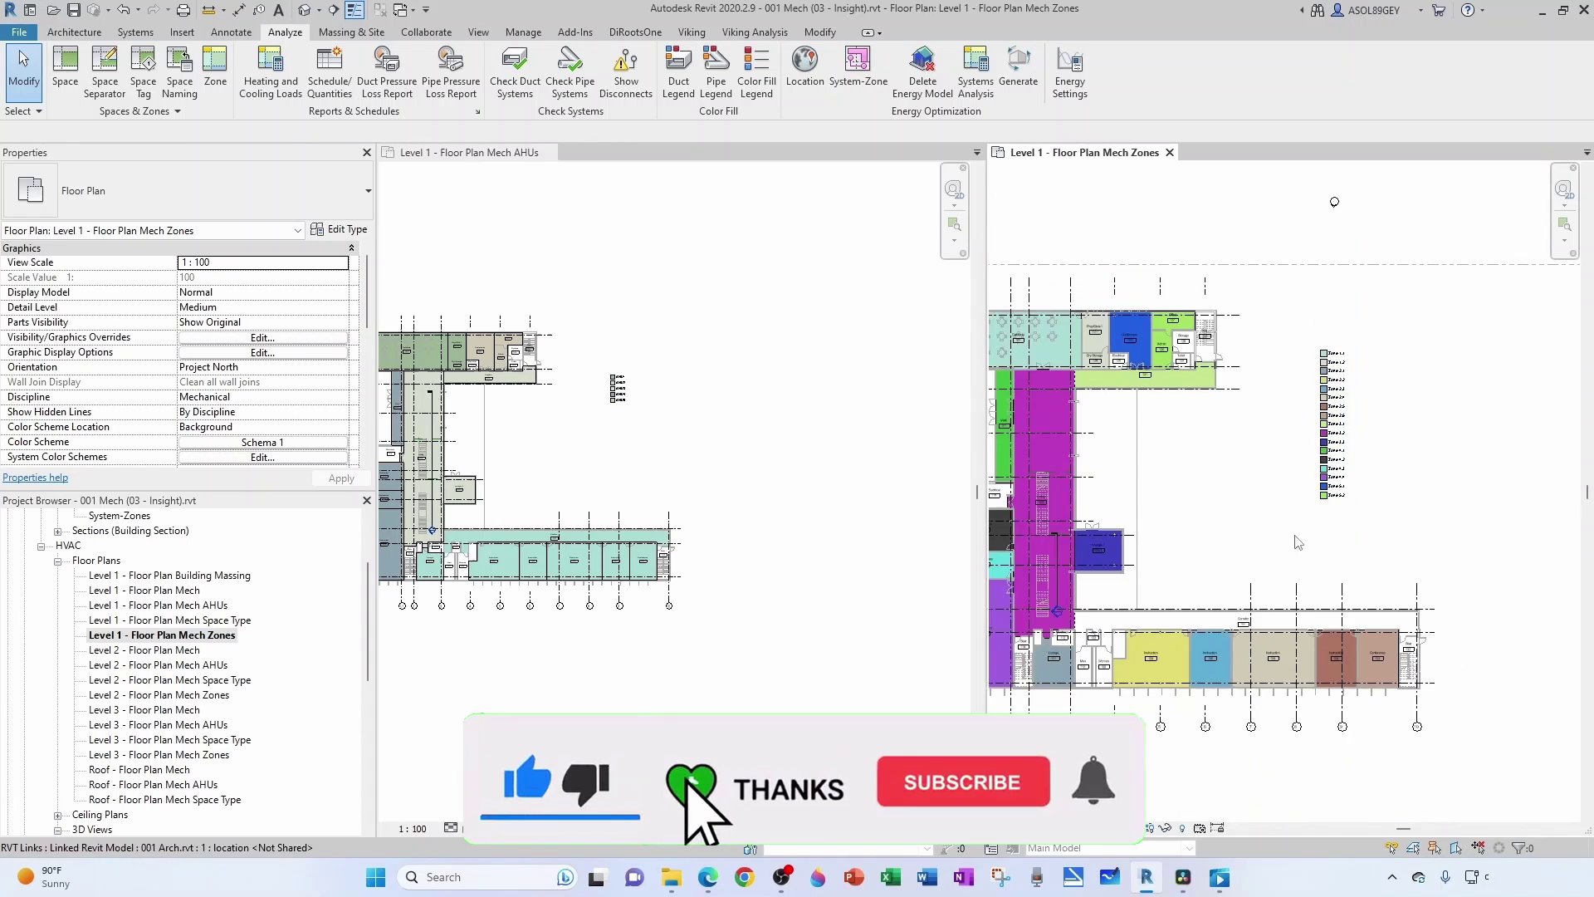
scroll(1216, 623, "up", 2)
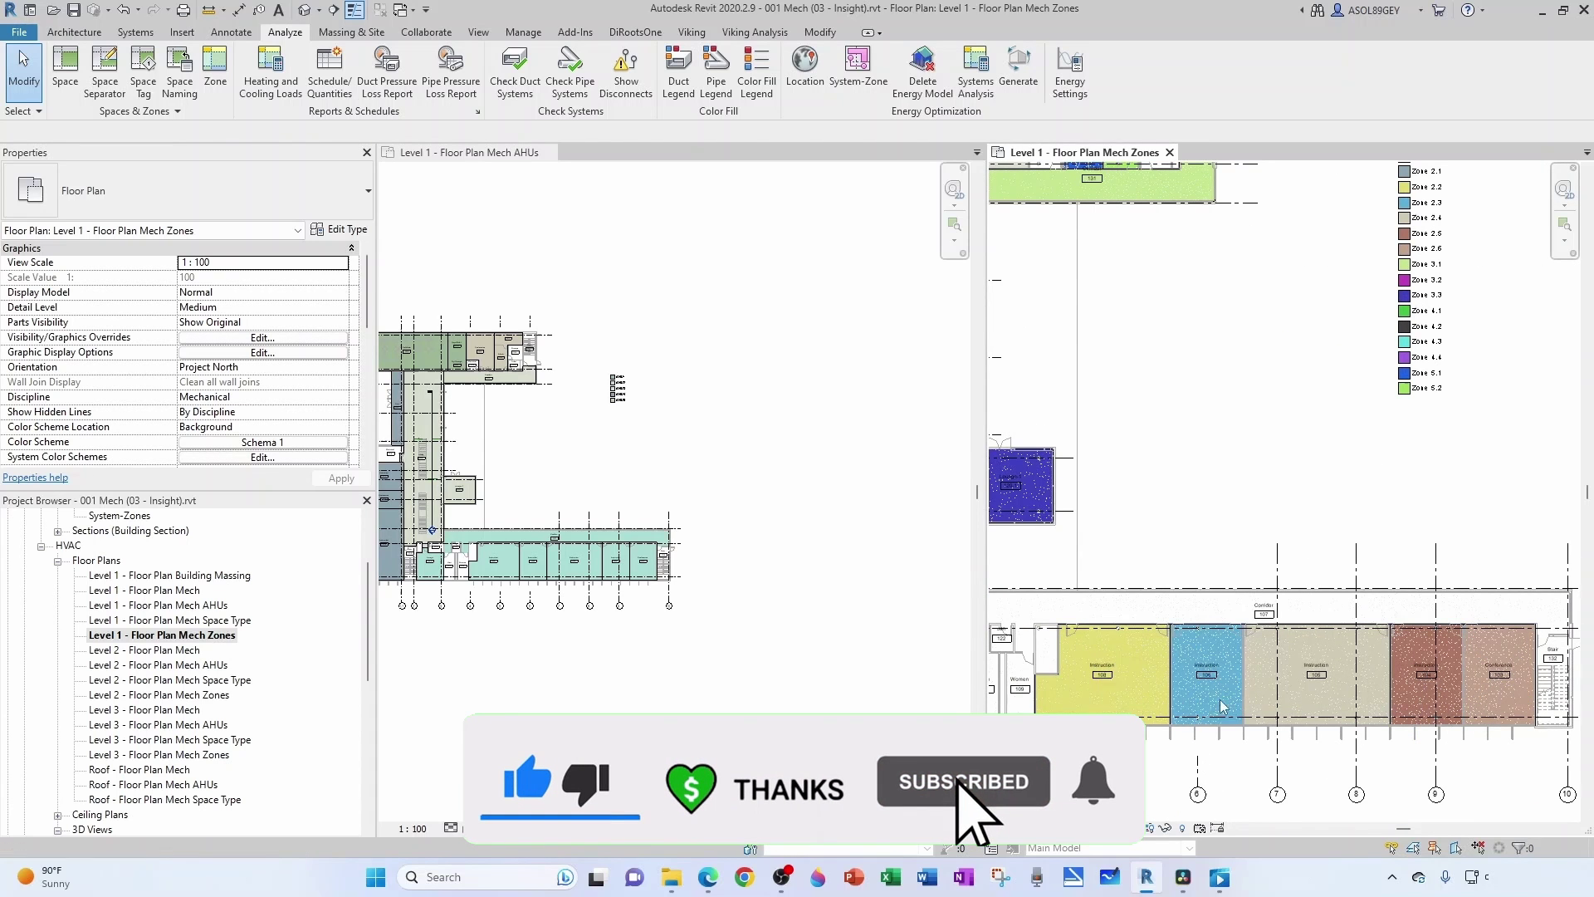
scroll(1559, 705, "up", 1)
scroll(1536, 683, "down", 2)
scroll(1179, 683, "up", 2)
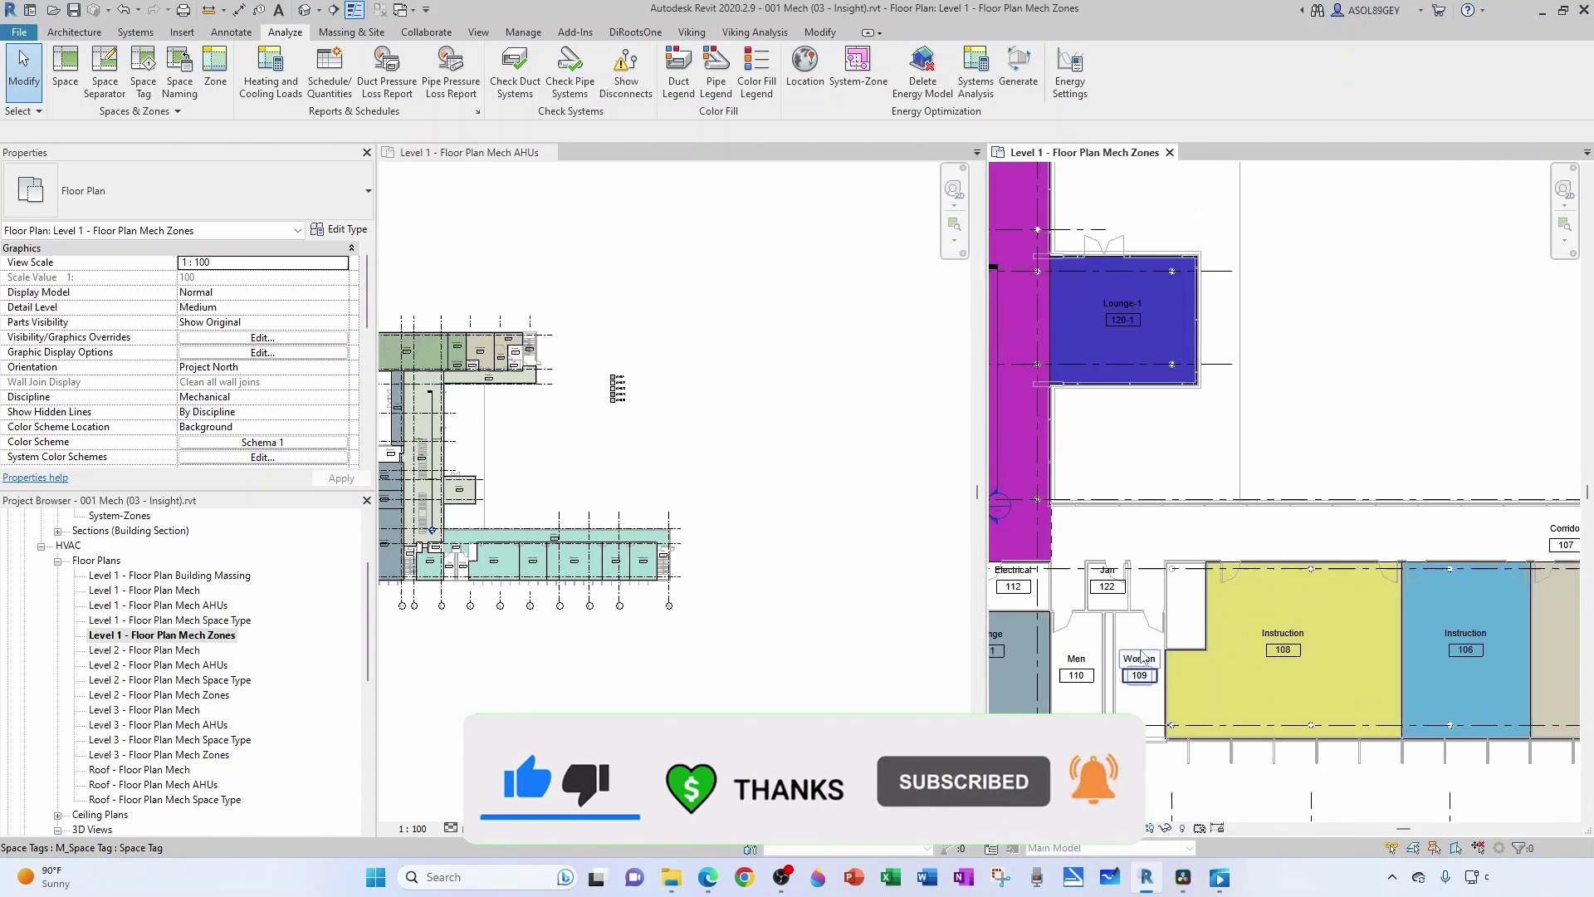
scroll(1142, 656, "up", 1)
scroll(1179, 607, "down", 2)
scroll(1109, 635, "up", 2)
scroll(1171, 612, "down", 1)
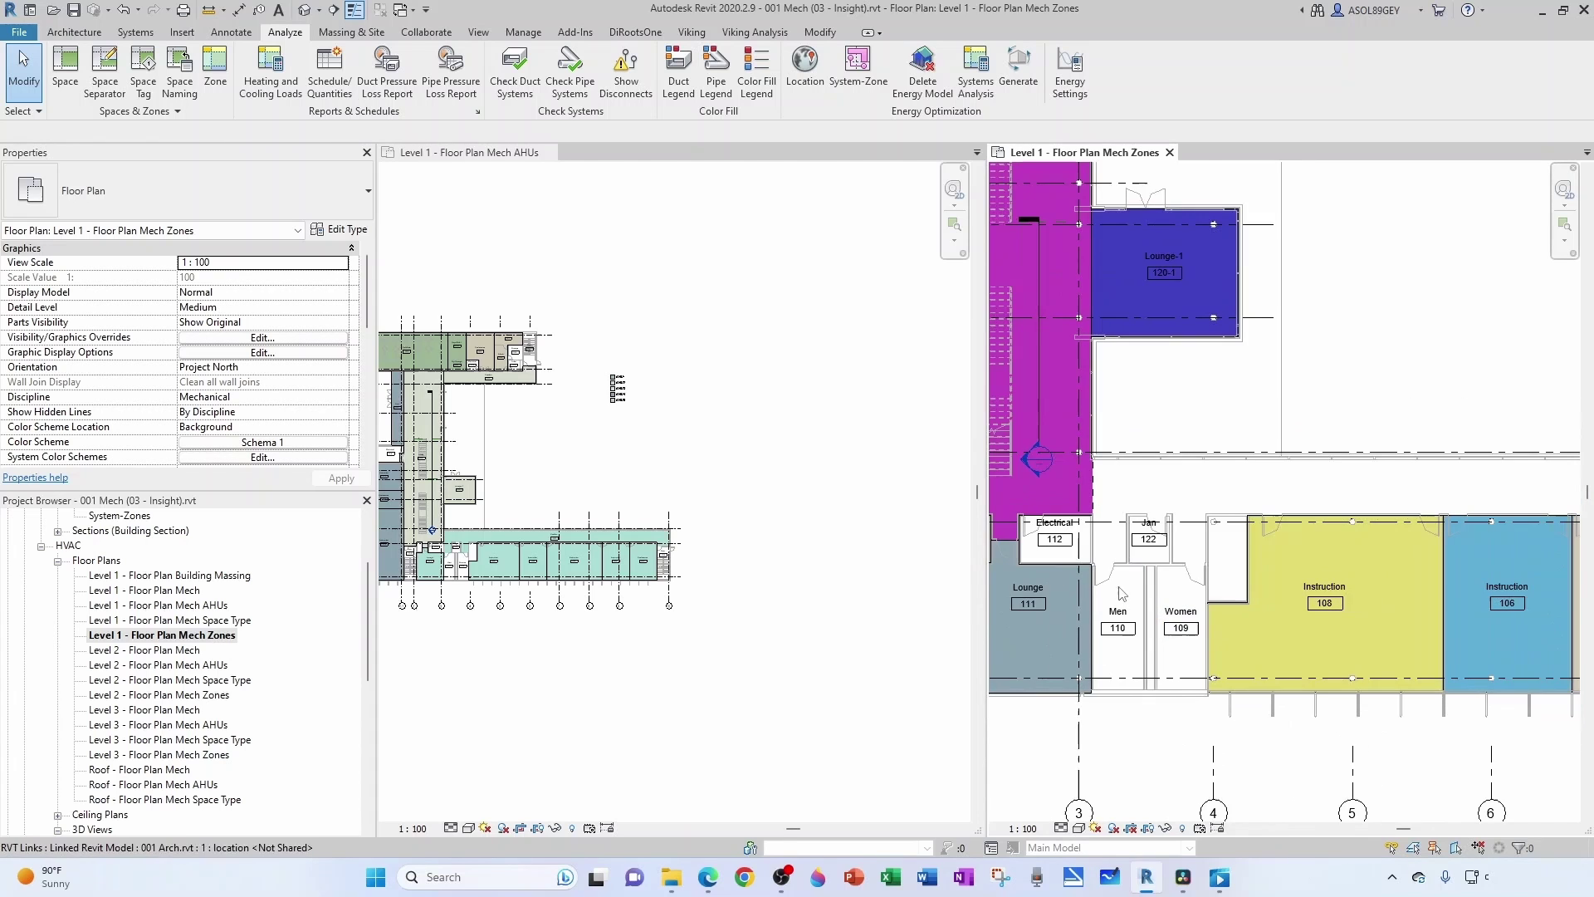
scroll(1123, 529, "down", 3)
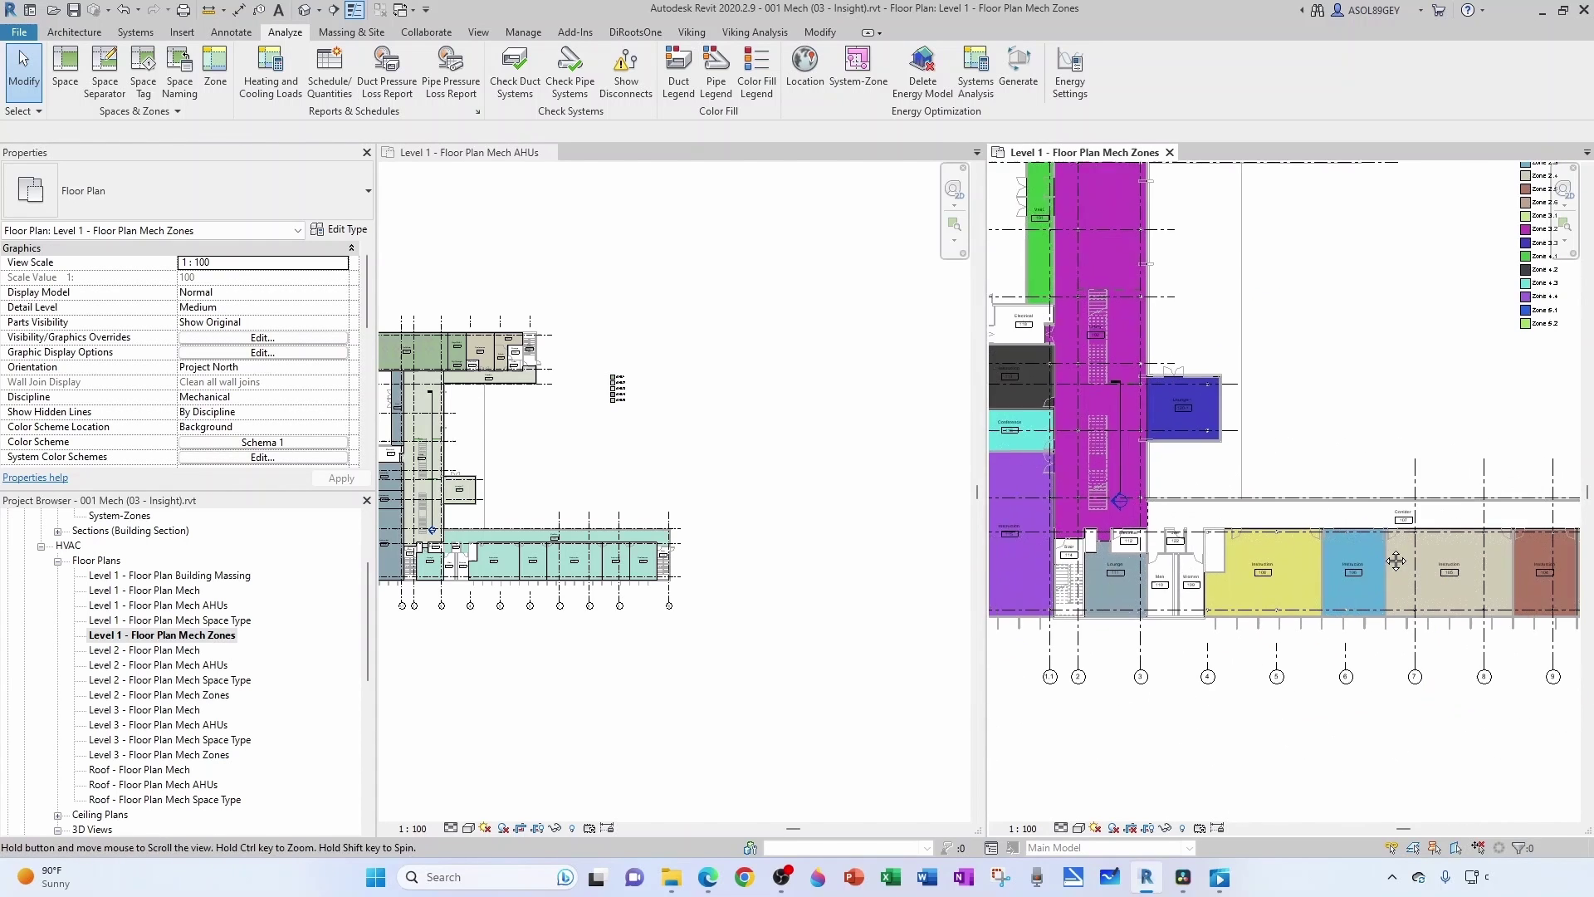
scroll(523, 556, "up", 3)
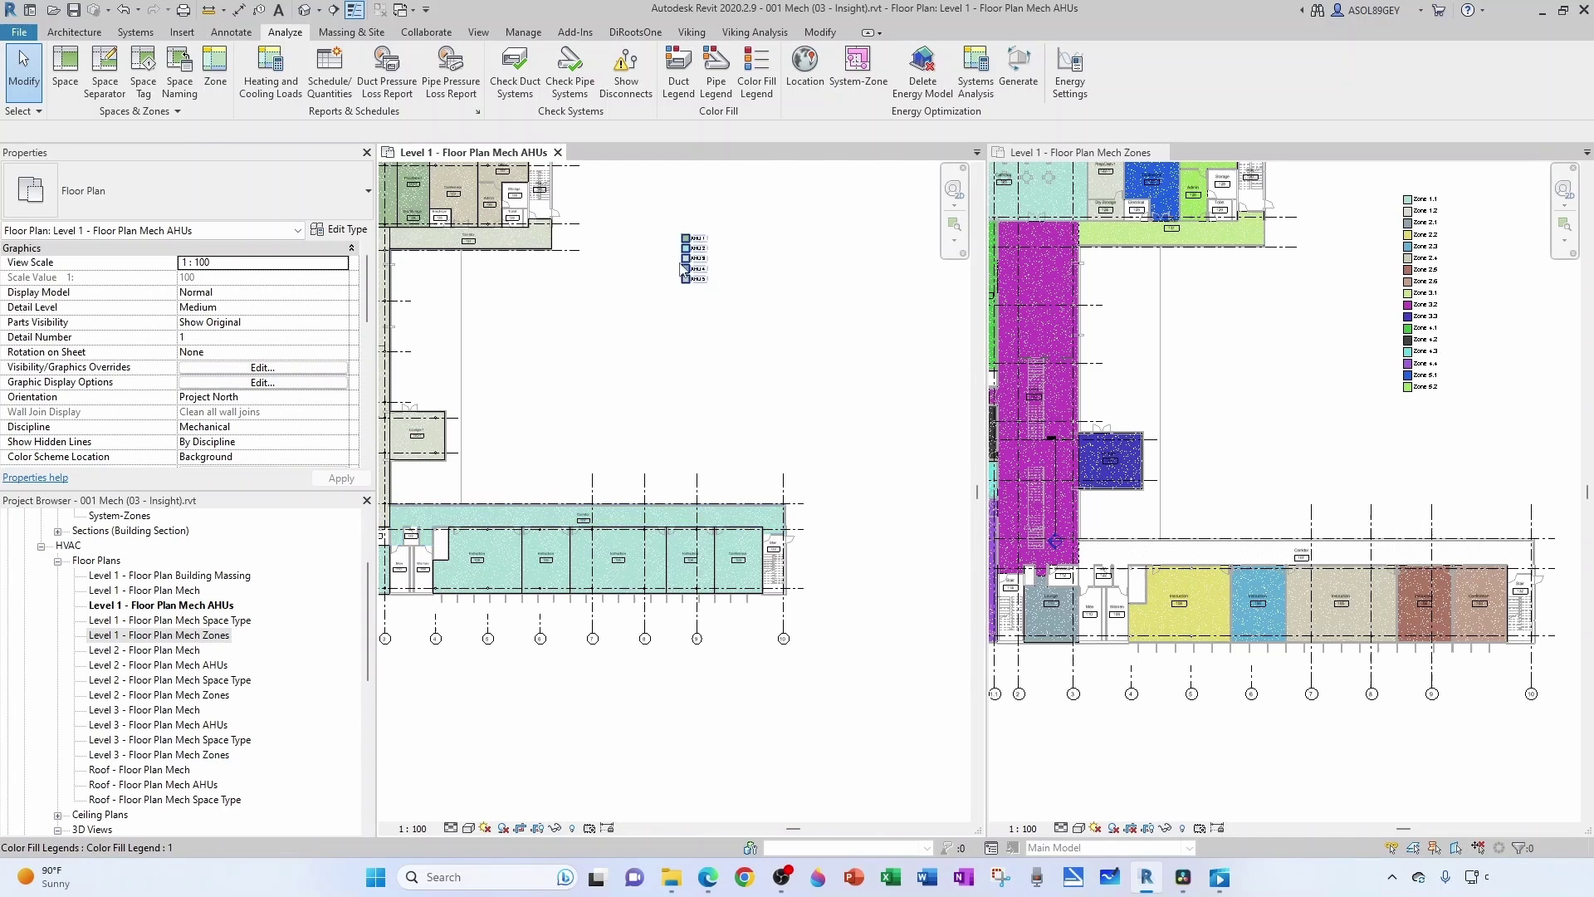
Step: Compare the AHU legend and south wing coloring in the Mech AHUs plan with the zone legend in the Mech Zones plan
scroll(683, 274, "up", 3)
scroll(615, 338, "down", 2)
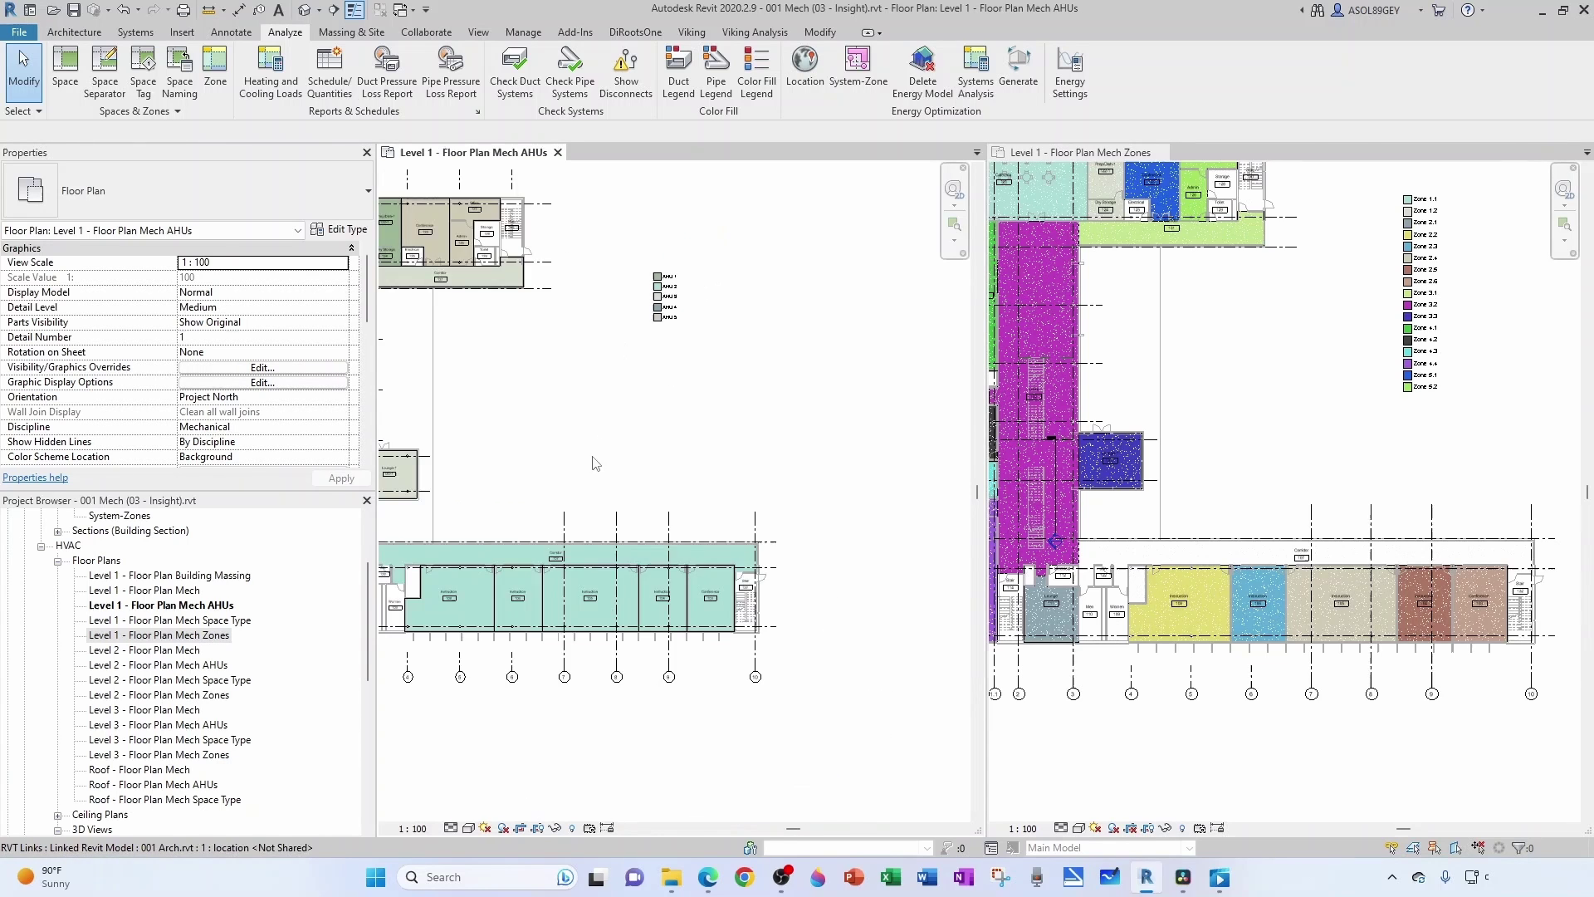
scroll(1412, 316, "up", 3)
middle_click_drag(1537, 312, 1378, 566)
scroll(1318, 382, "up", 1)
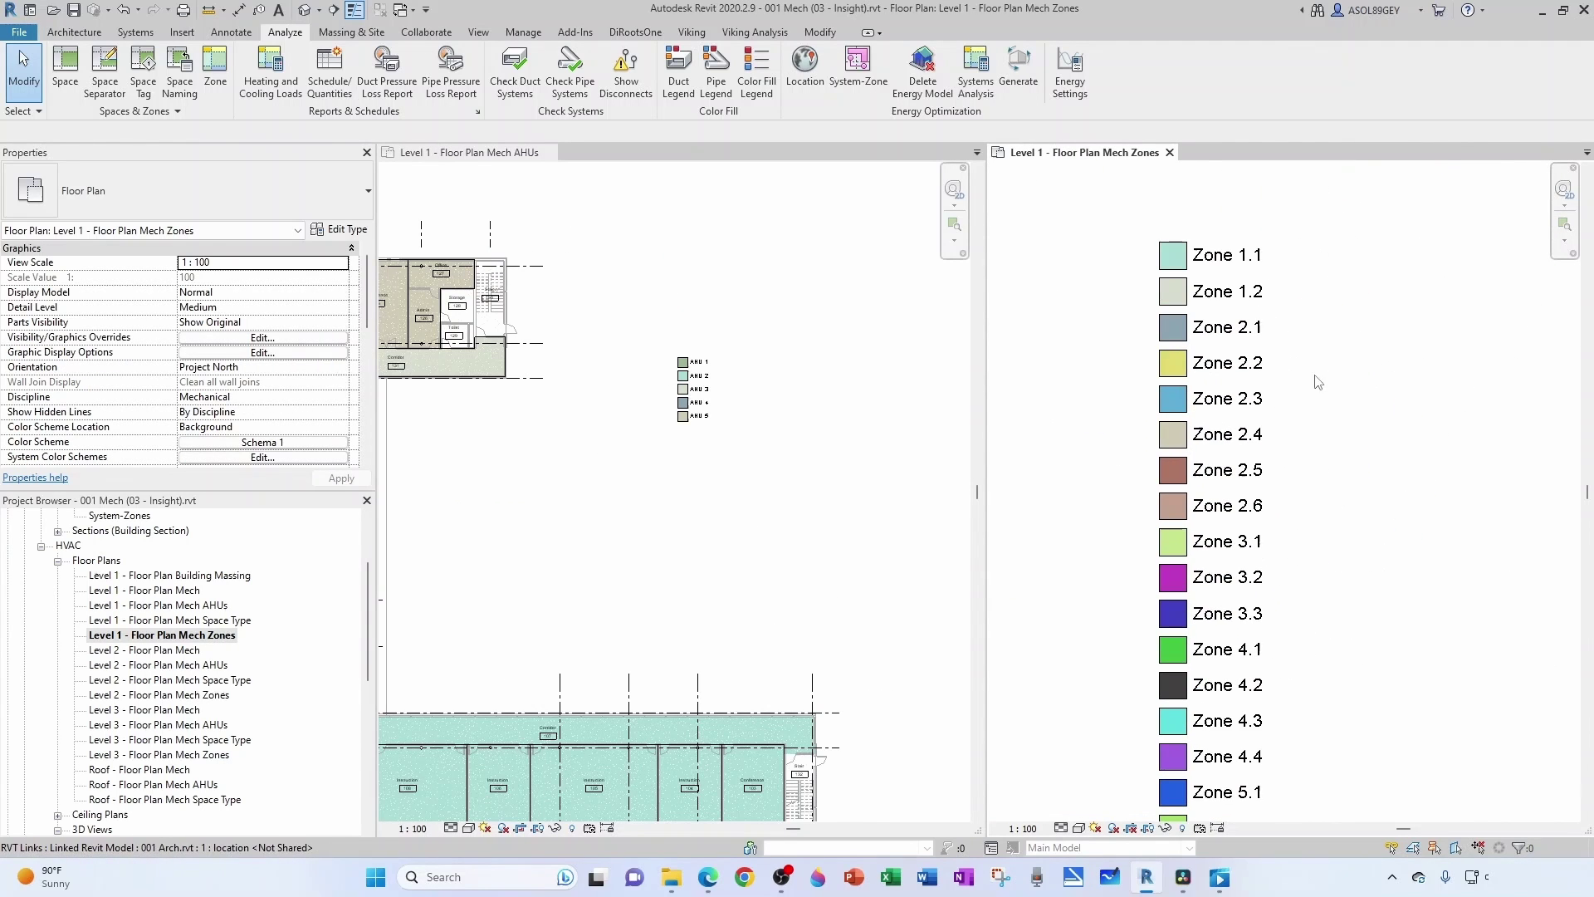
scroll(1199, 527, "up", 1)
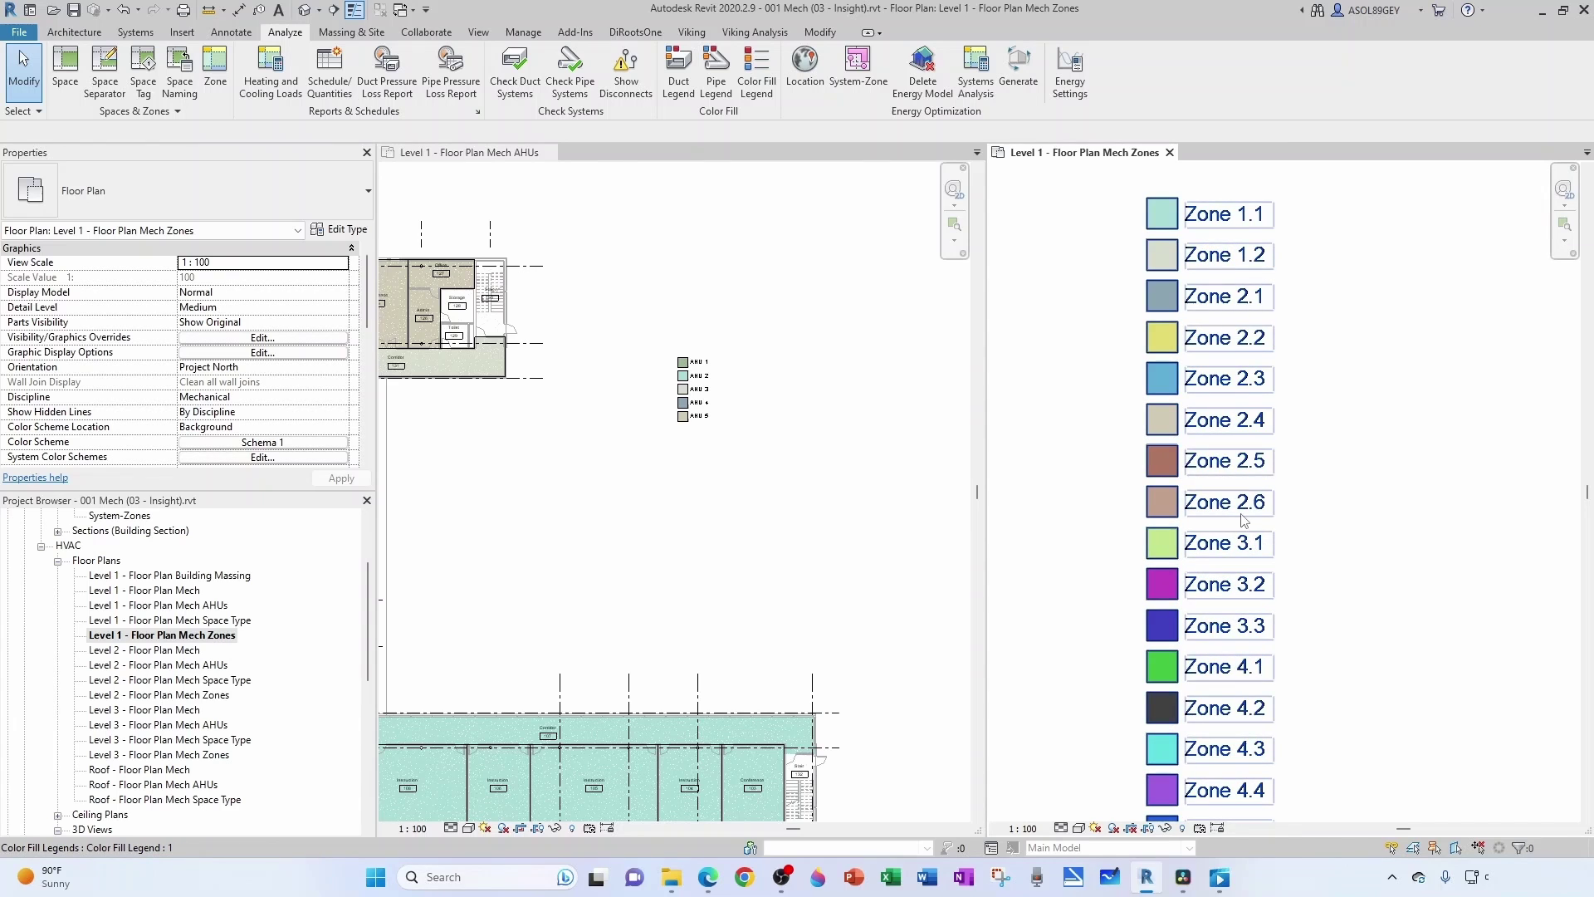
scroll(1221, 518, "down", 2)
scroll(810, 453, "down", 2)
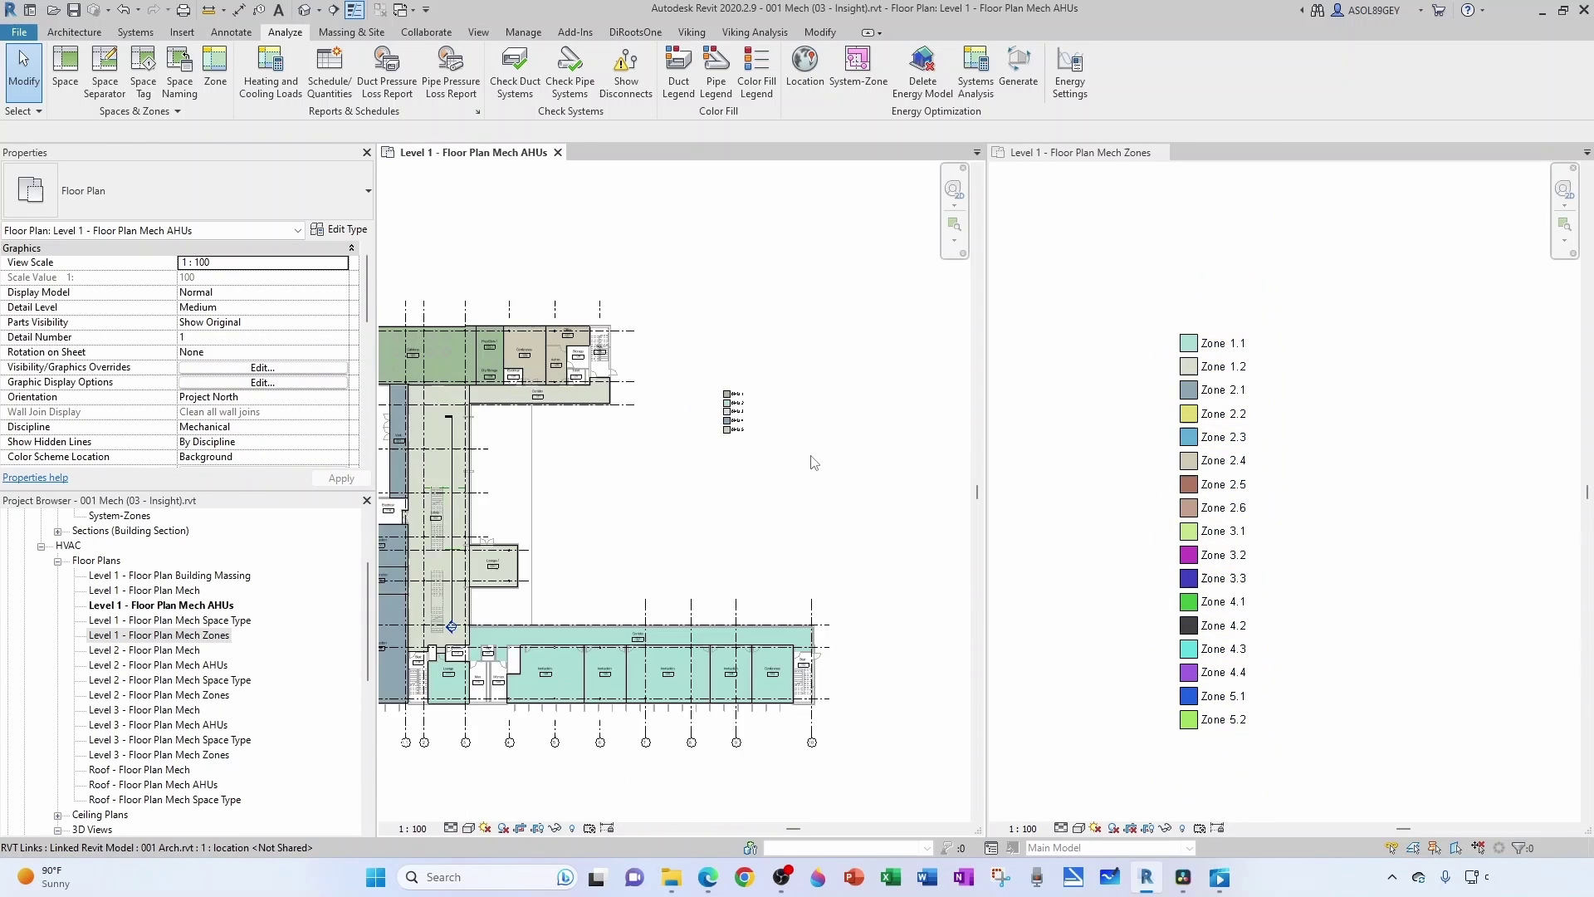
scroll(648, 656, "up", 3)
scroll(1310, 422, "down", 4)
scroll(1180, 644, "up", 3)
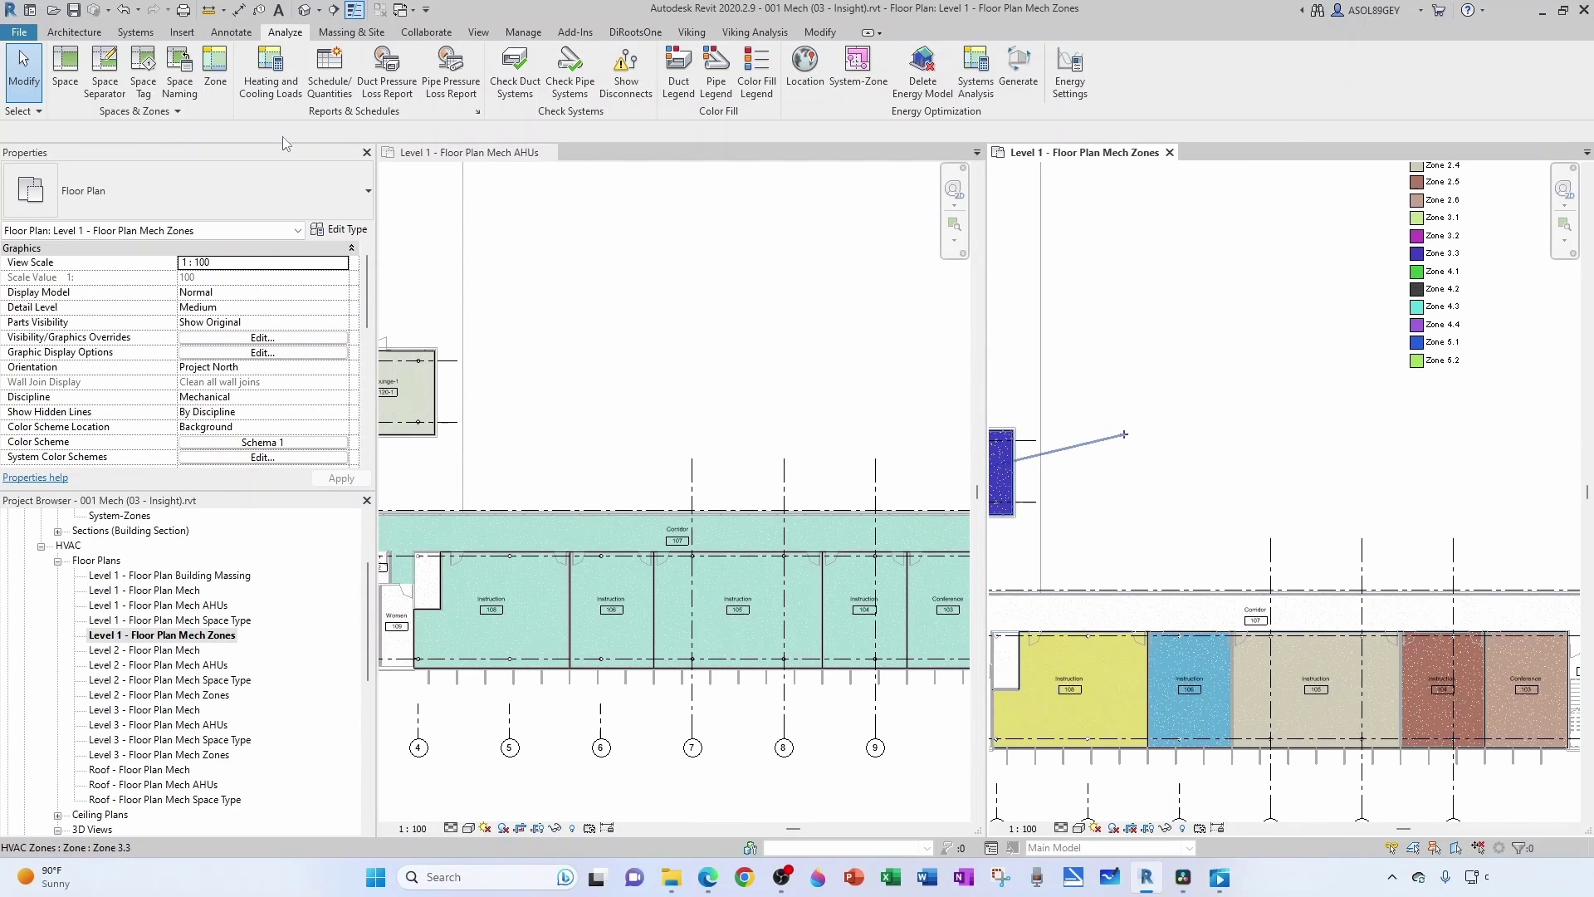
Step: Create an HVAC zone from the Corridor 107 space in the Level 1 Mech Zones plan
left_click(216, 66)
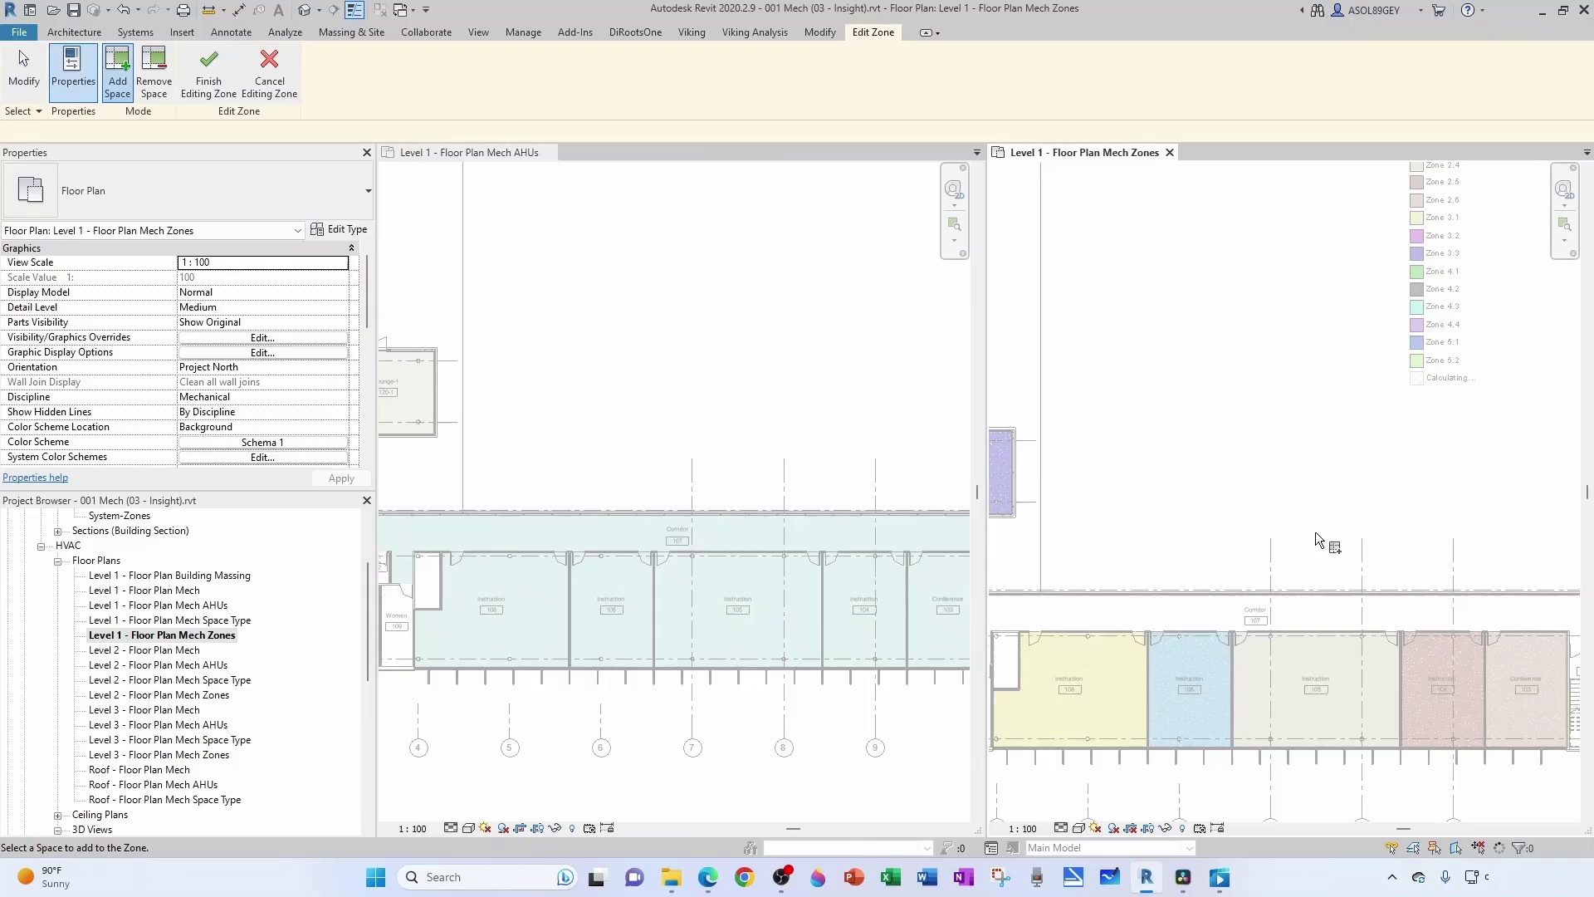
left_click(1230, 600)
left_click(208, 71)
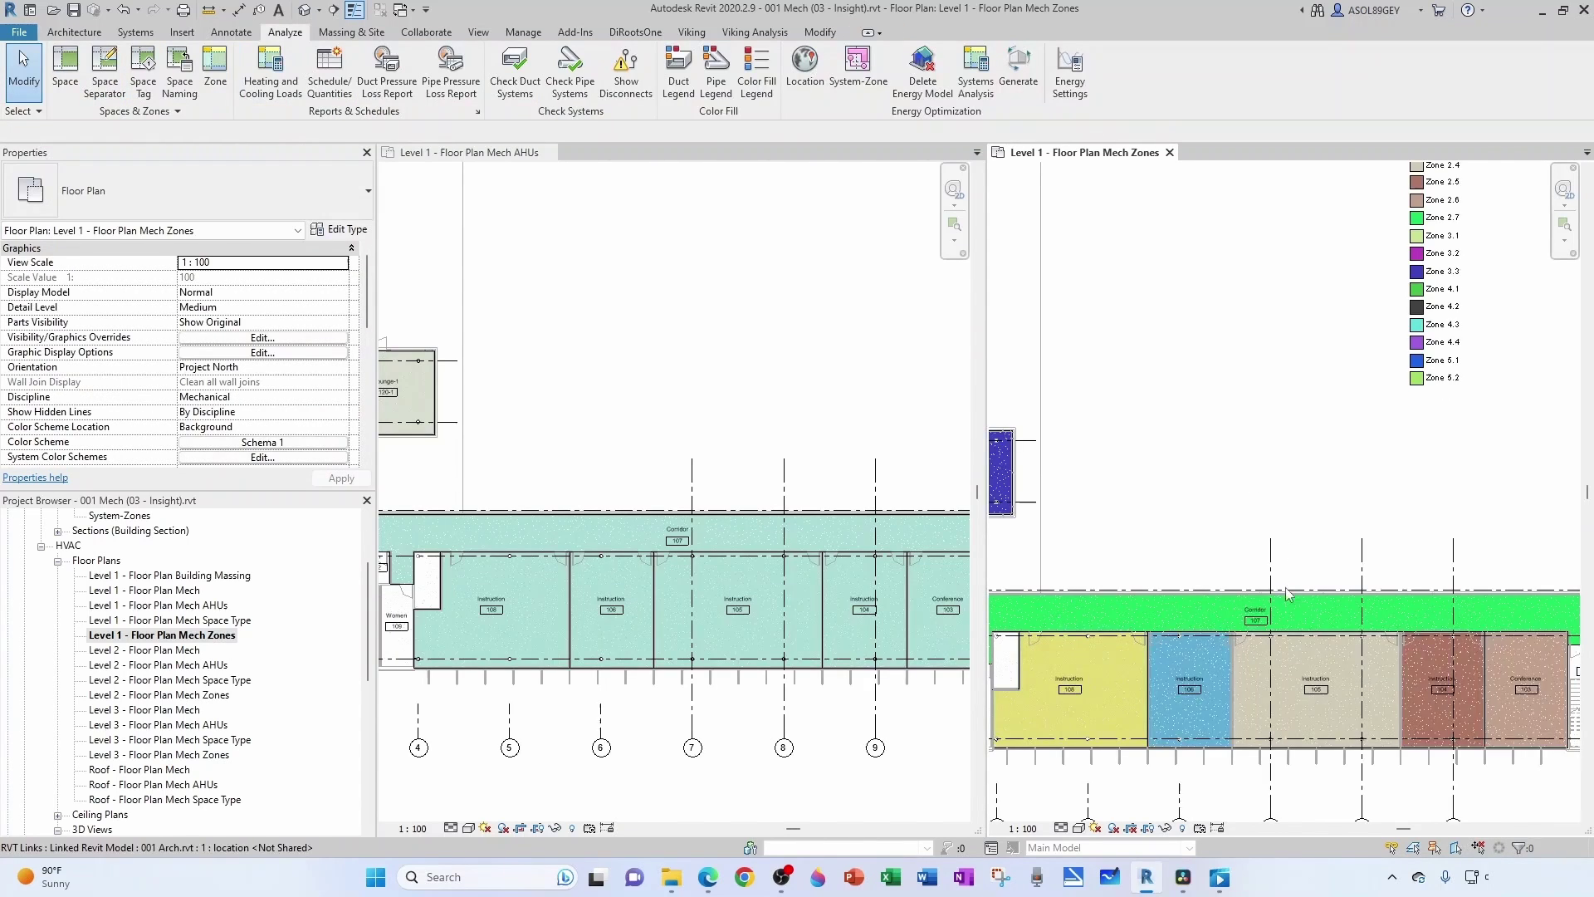
scroll(1232, 643, "up", 3)
scroll(1229, 607, "down", 1)
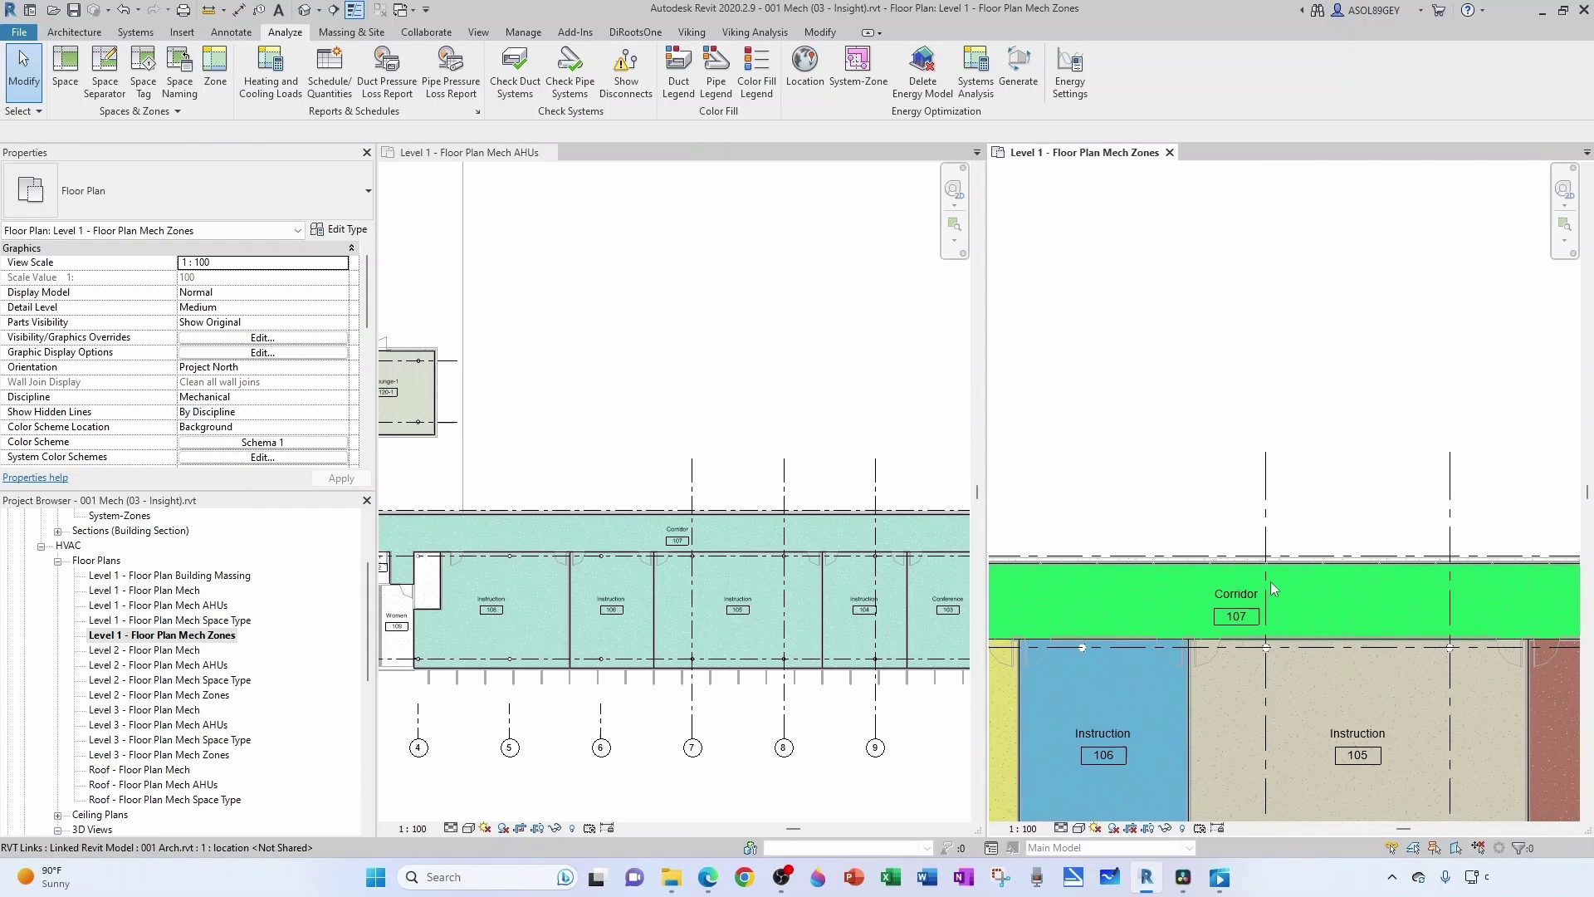
scroll(1277, 583, "down", 3)
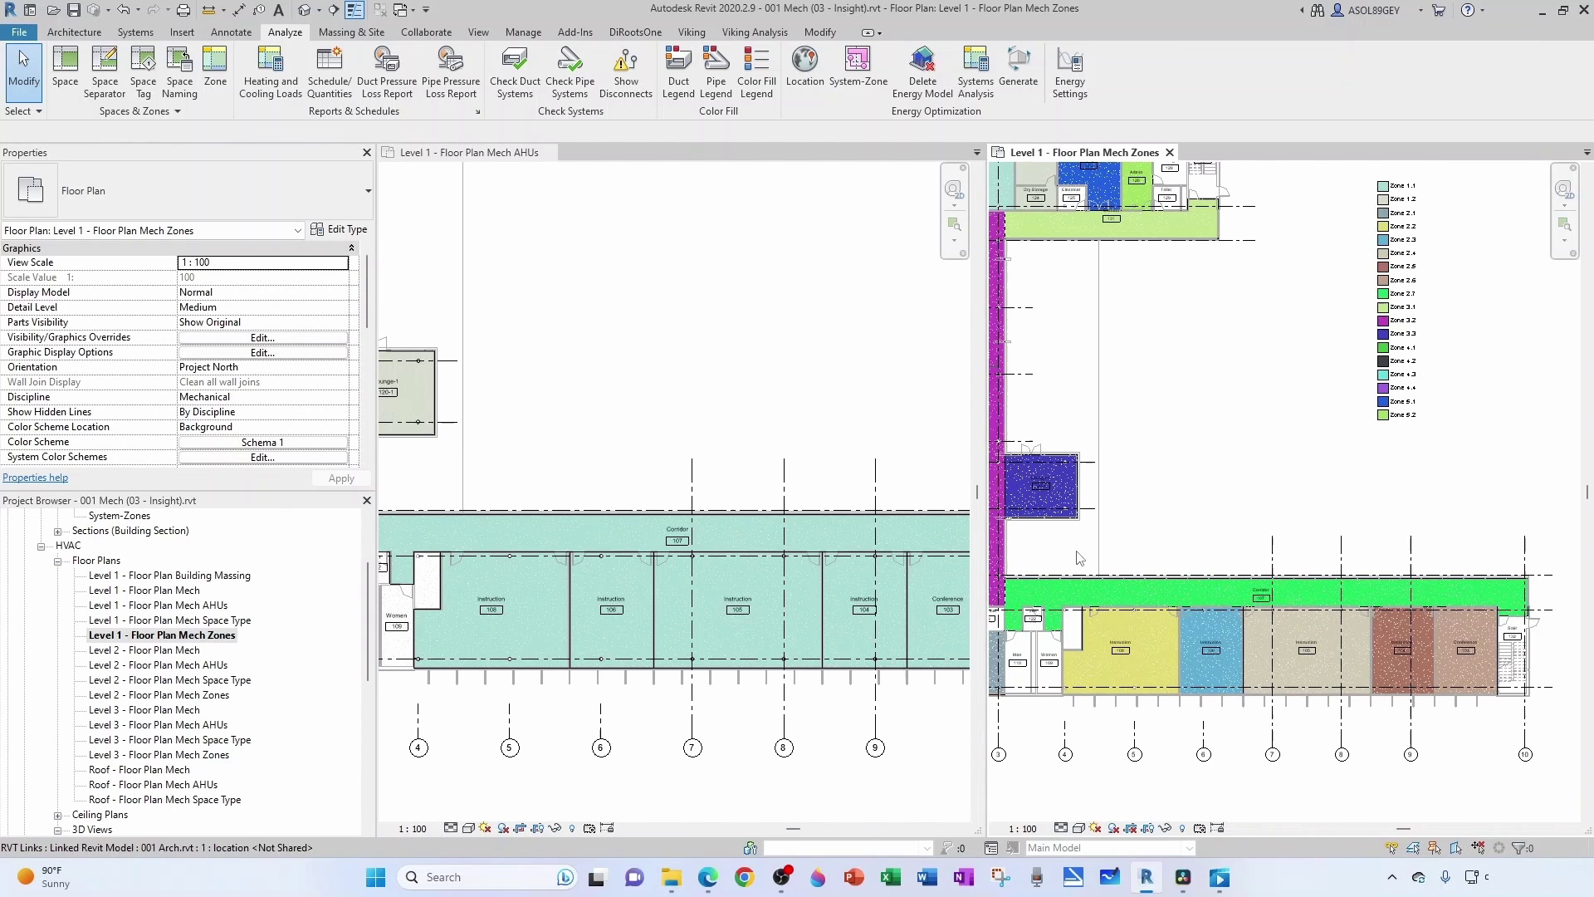
scroll(1079, 558, "down", 2)
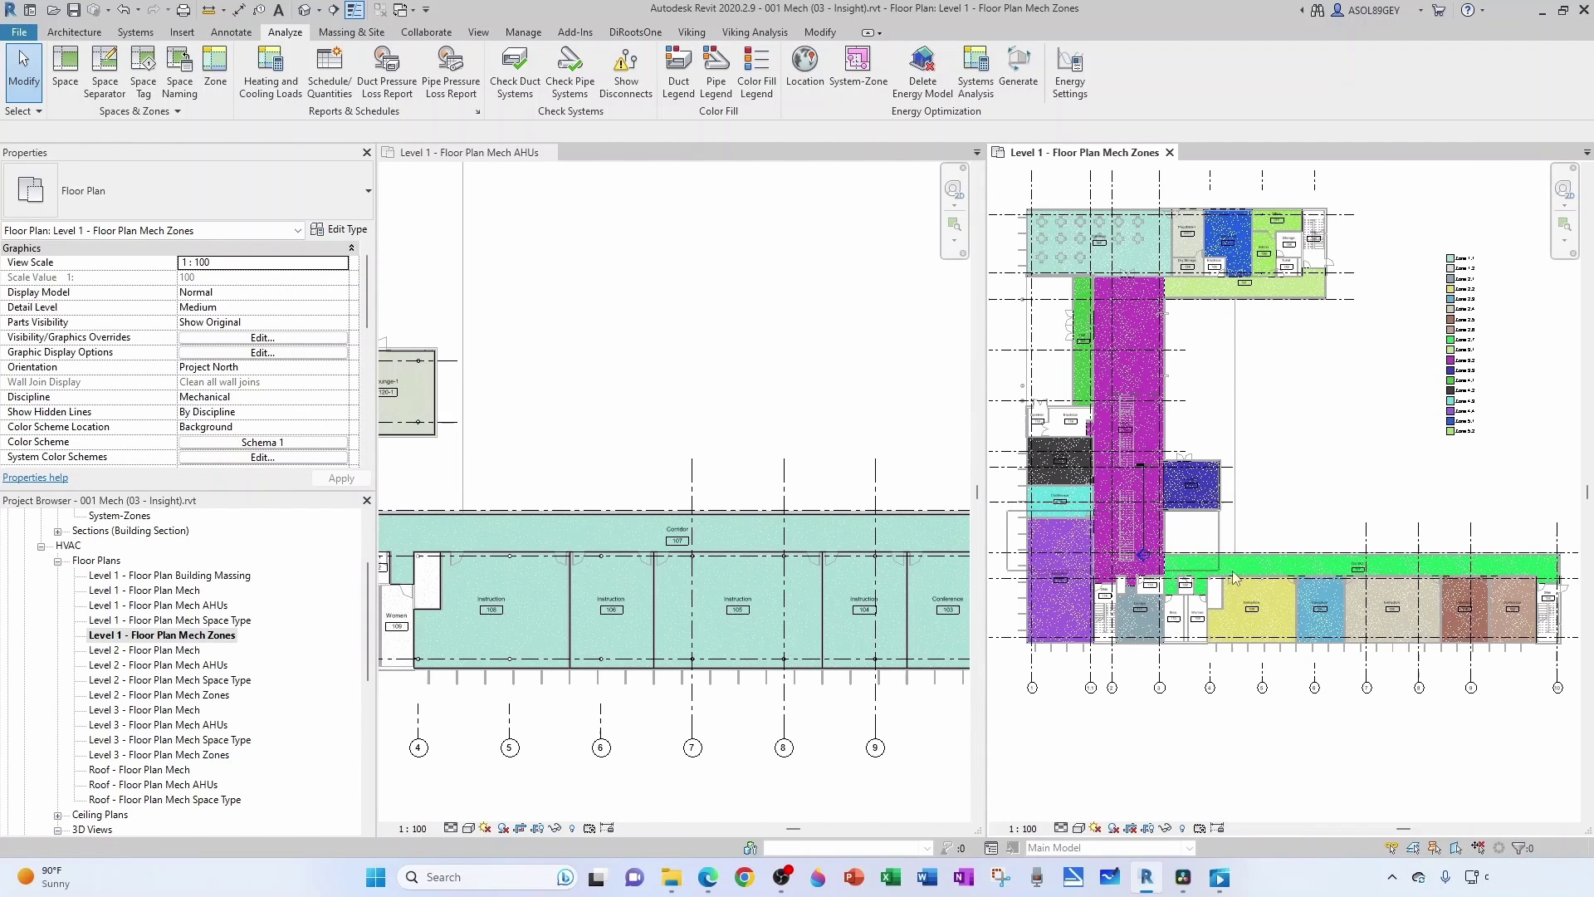
Step: Filter the selection down to the Corridor 107 HVAC zone and move its grip outside the building at grid line 7
left_click(1234, 578)
left_click_drag(1577, 614, 1577, 615)
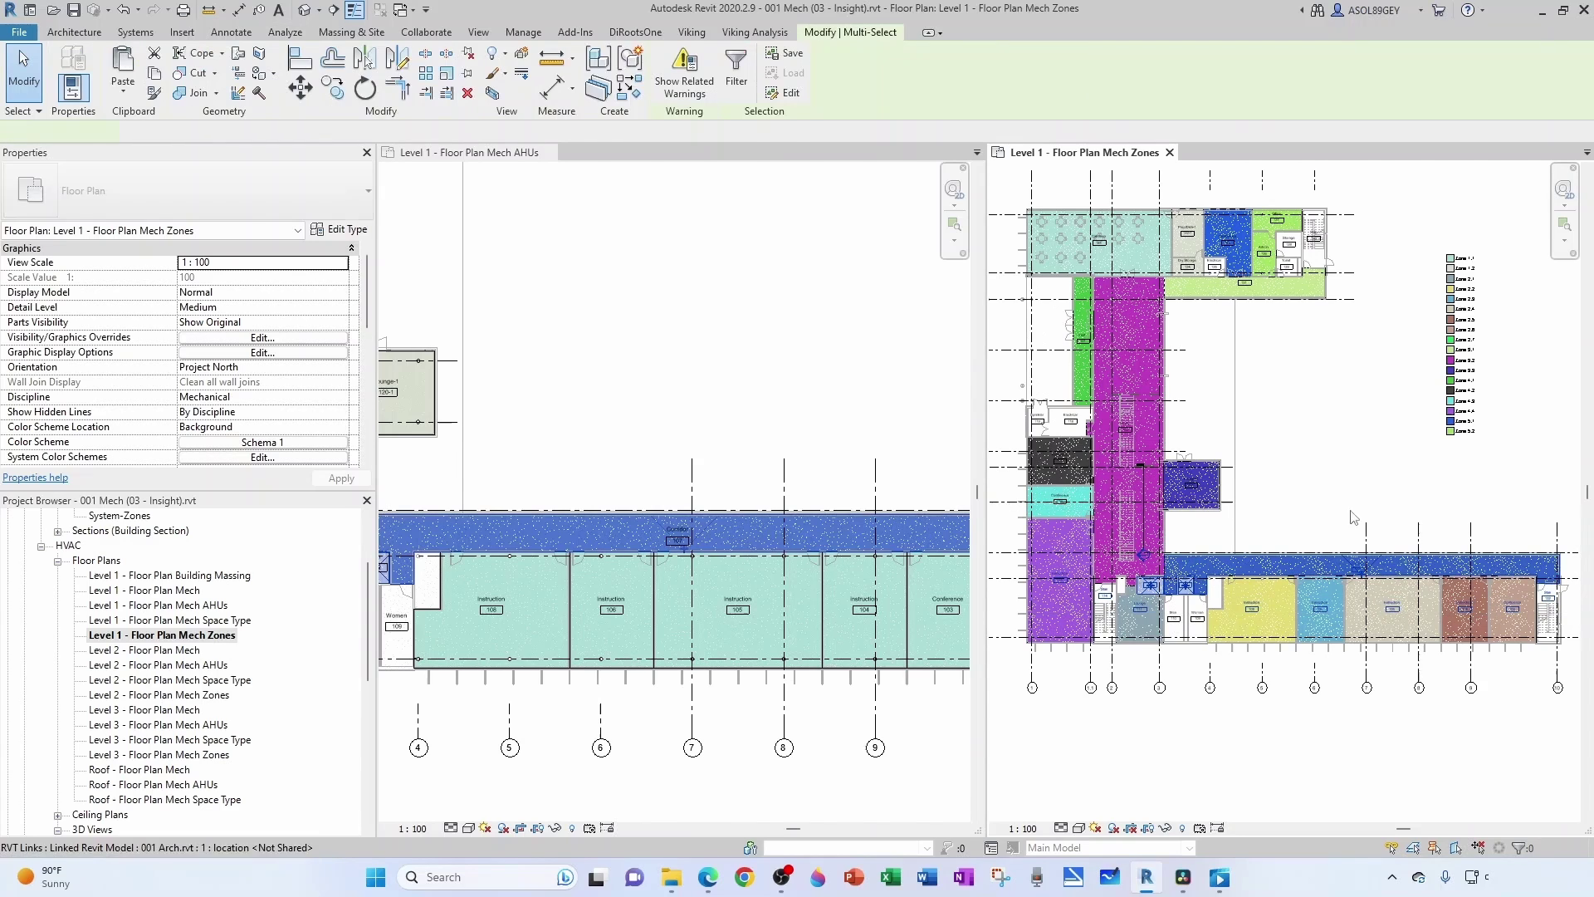
left_click(735, 71)
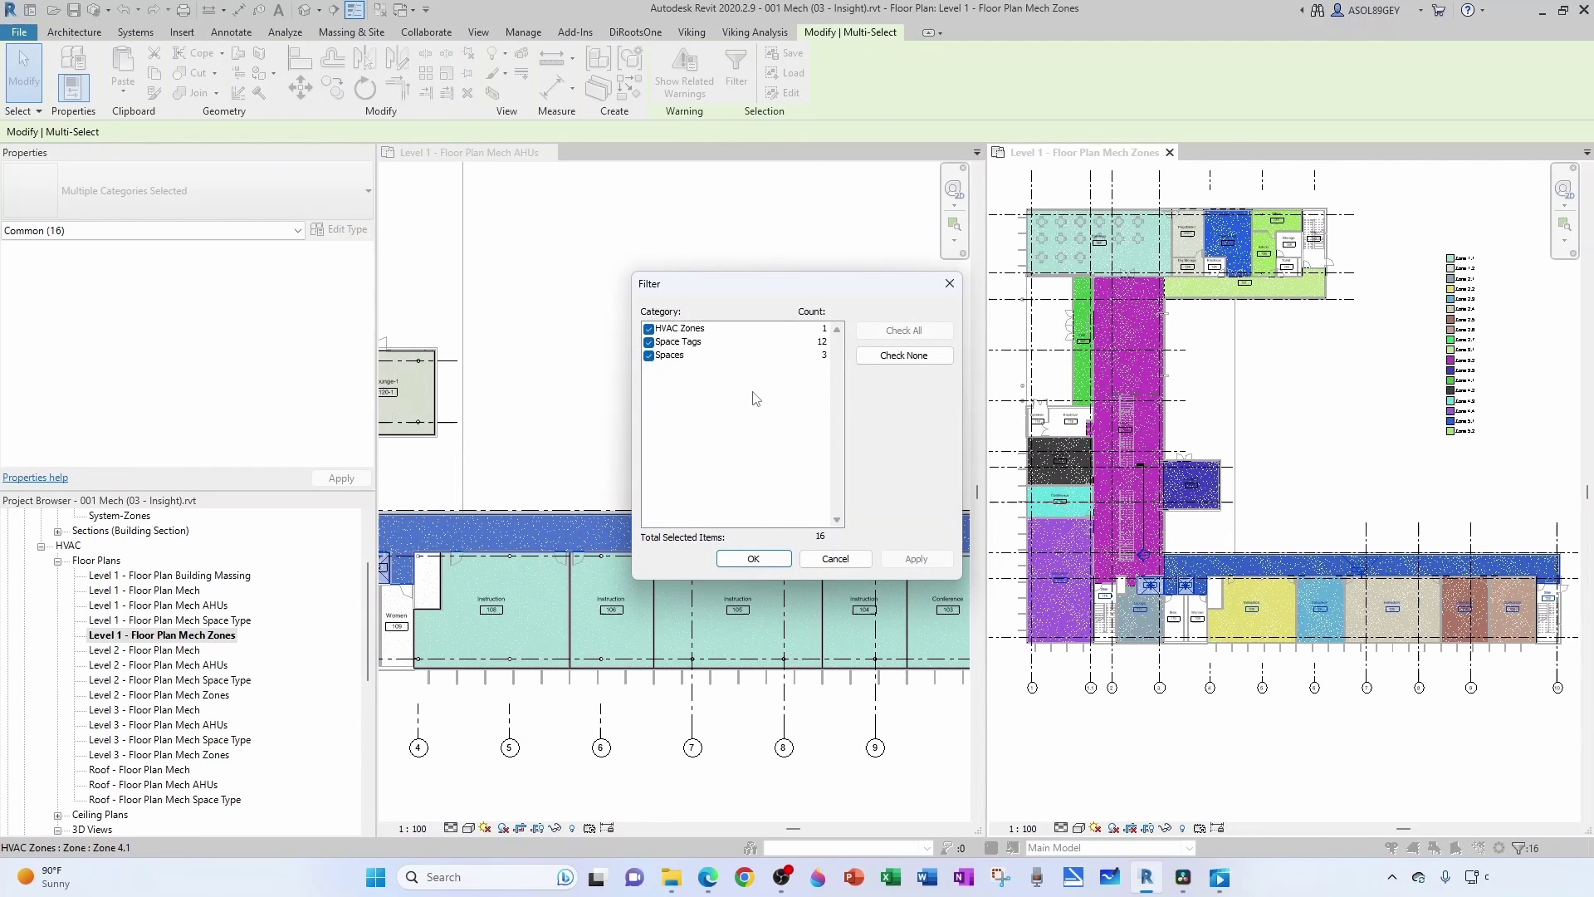
left_click(661, 354)
left_click(650, 355)
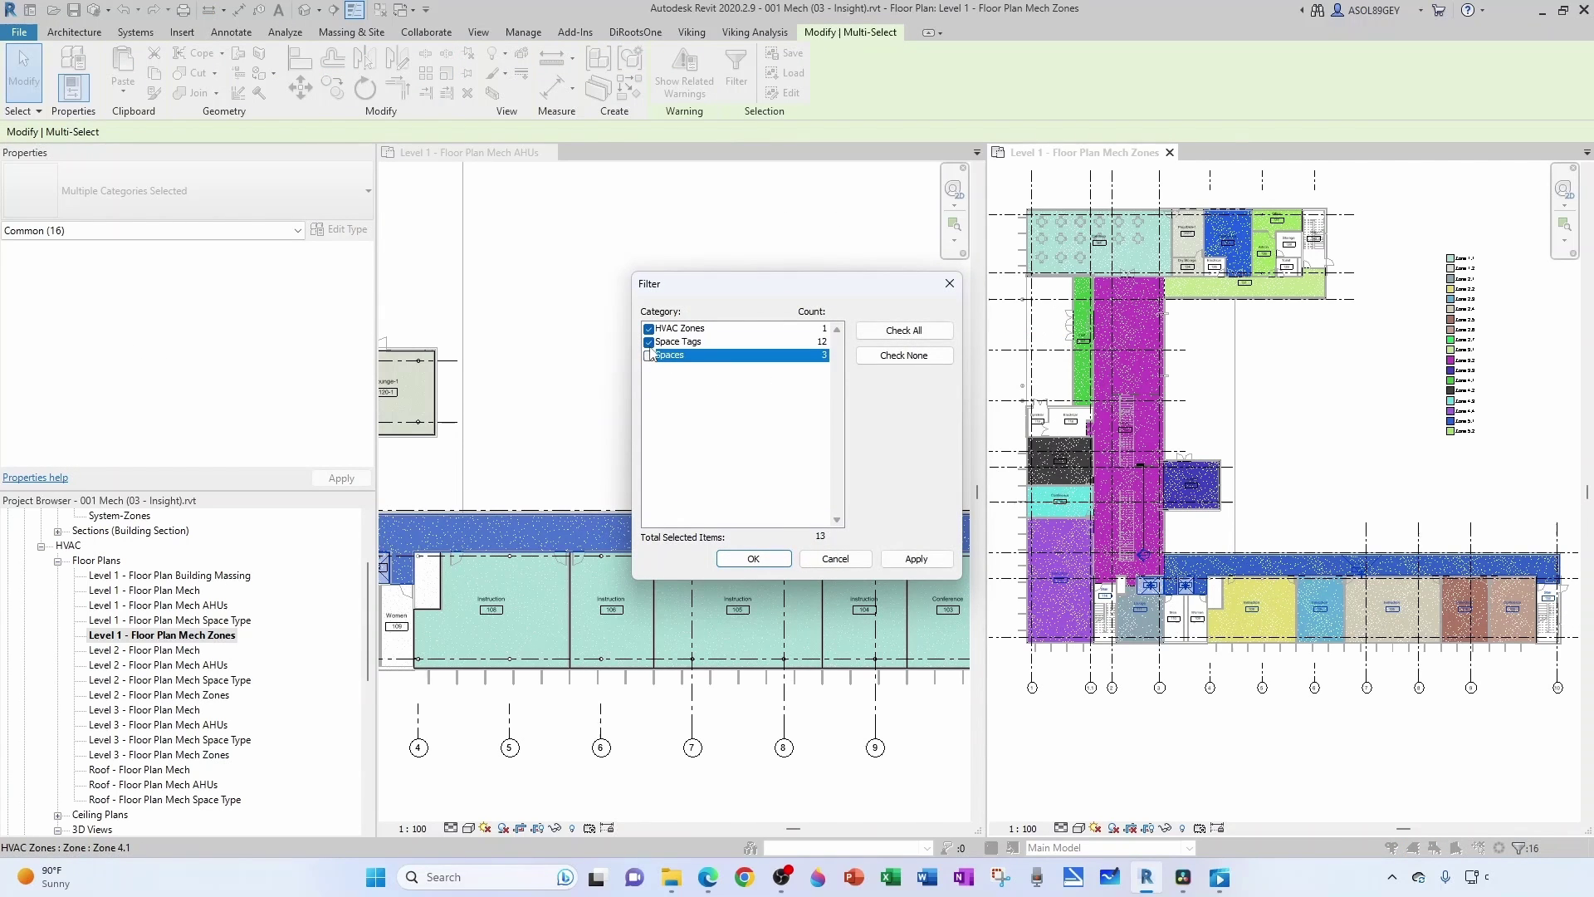
left_click(649, 342)
left_click(761, 564)
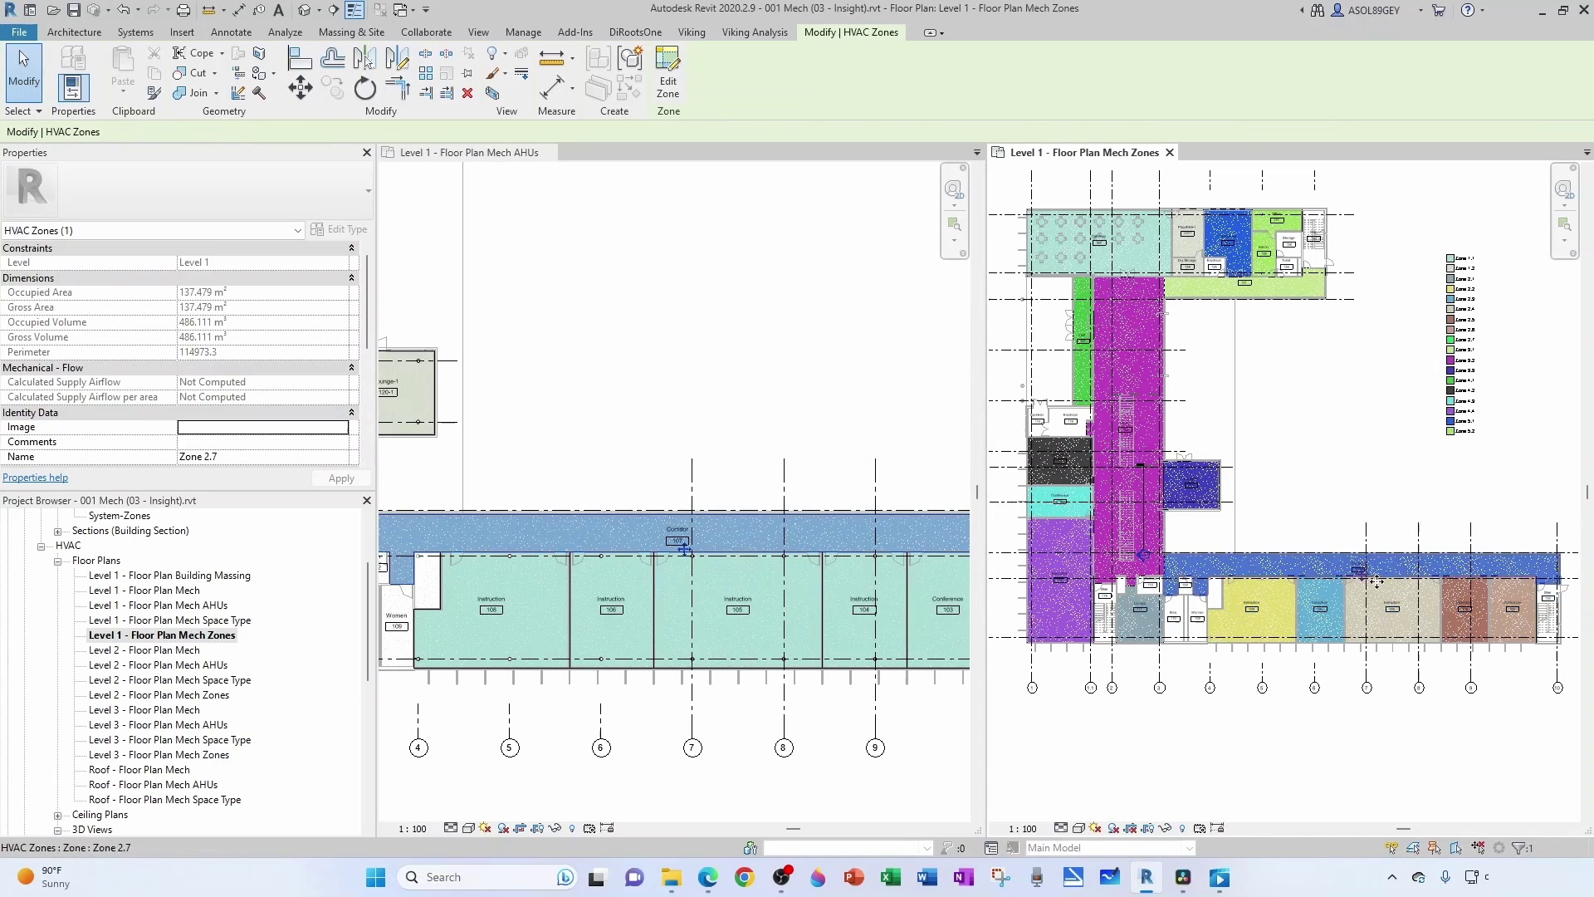
scroll(1363, 595, "up", 5)
scroll(1362, 576, "up", 2)
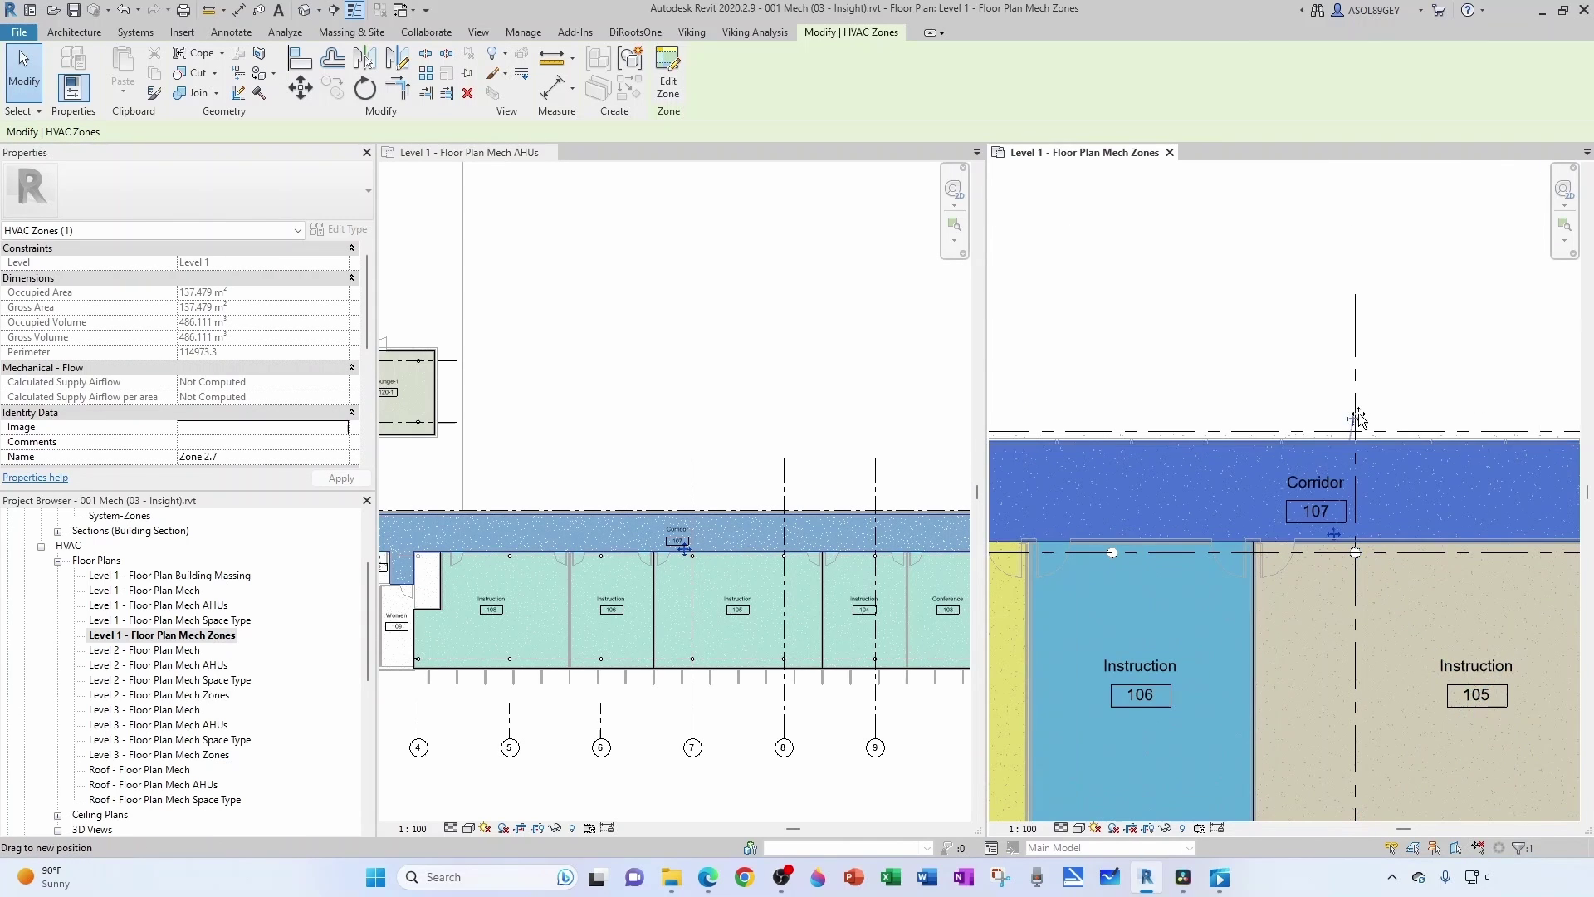
key("Escape")
scroll(1233, 385, "down", 4)
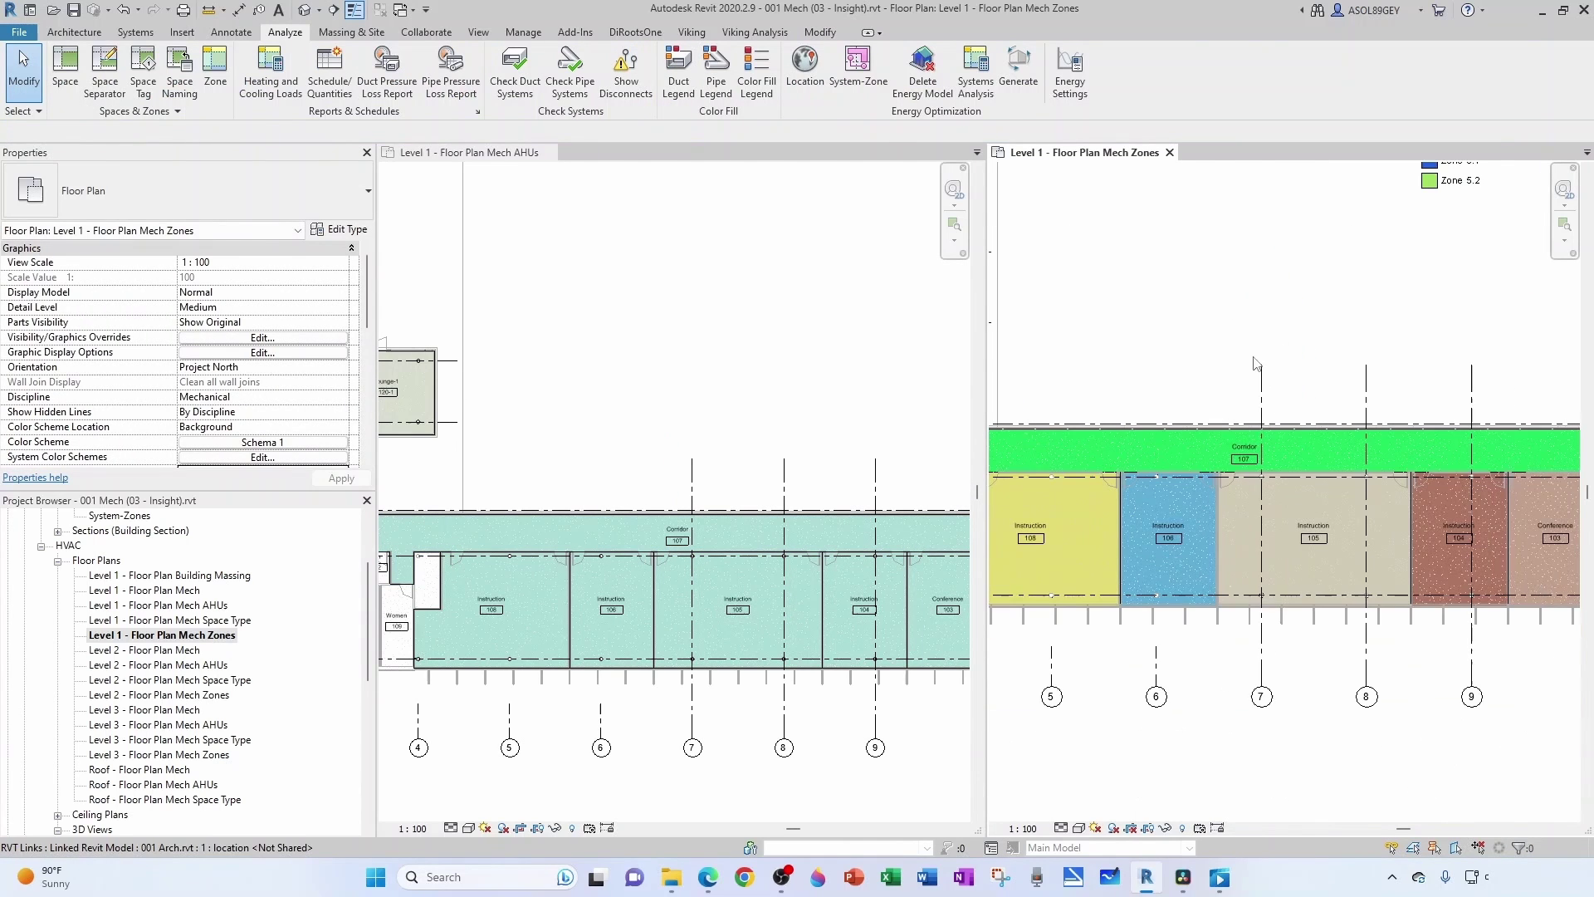
left_click(1242, 368)
Step: Check the stairs, restrooms, janitor and electrical rooms along the south wing for missing zone colors
scroll(1360, 604, "down", 5)
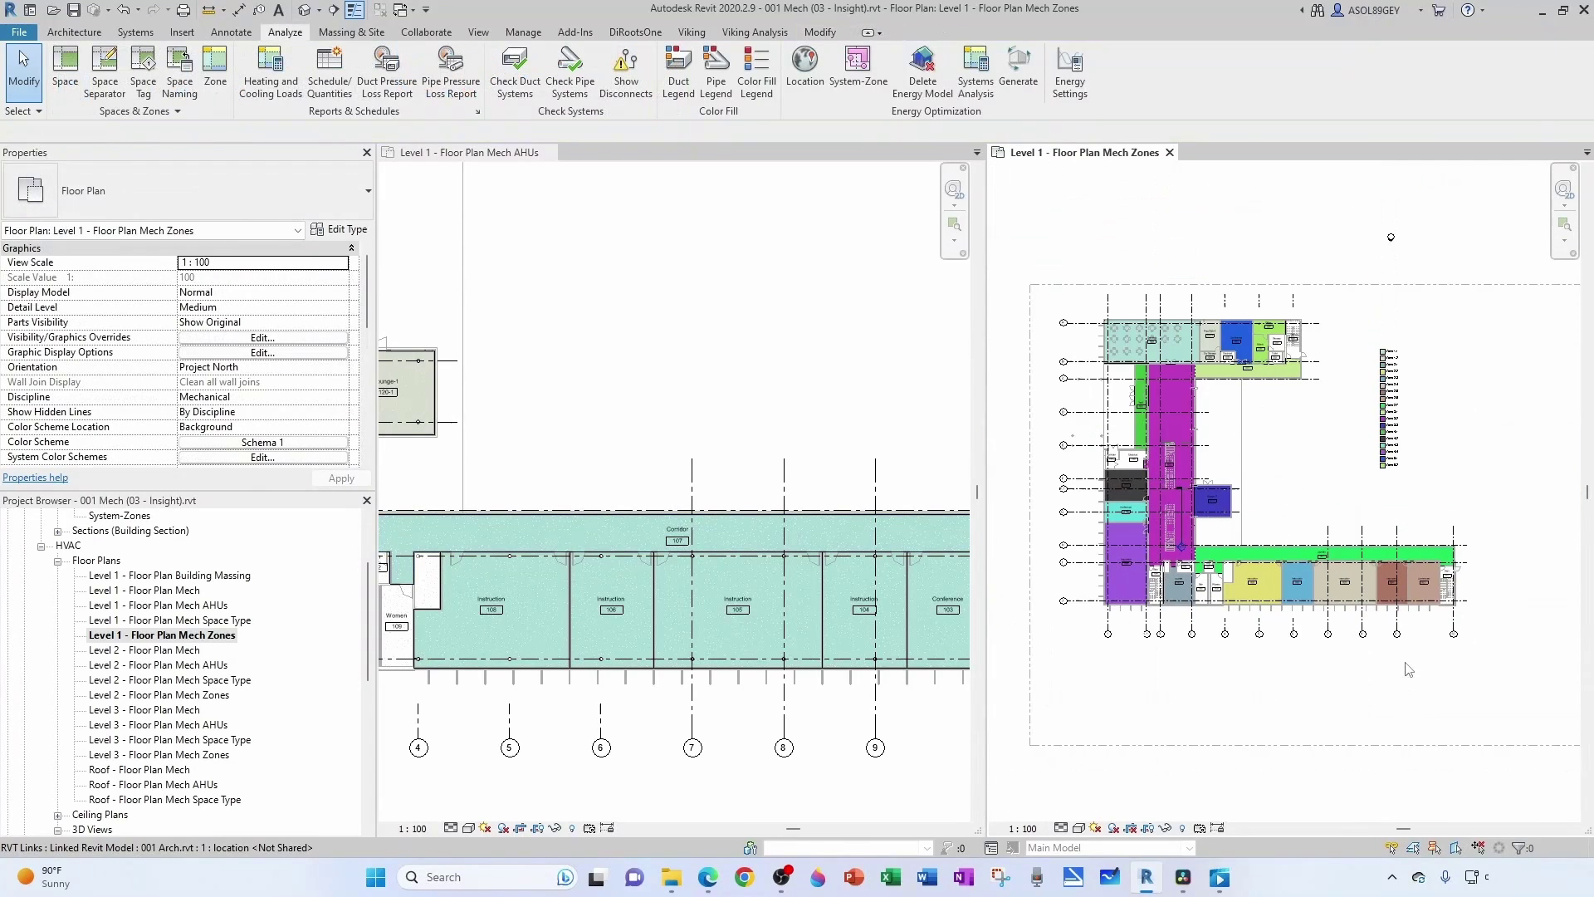
scroll(1403, 542, "up", 1)
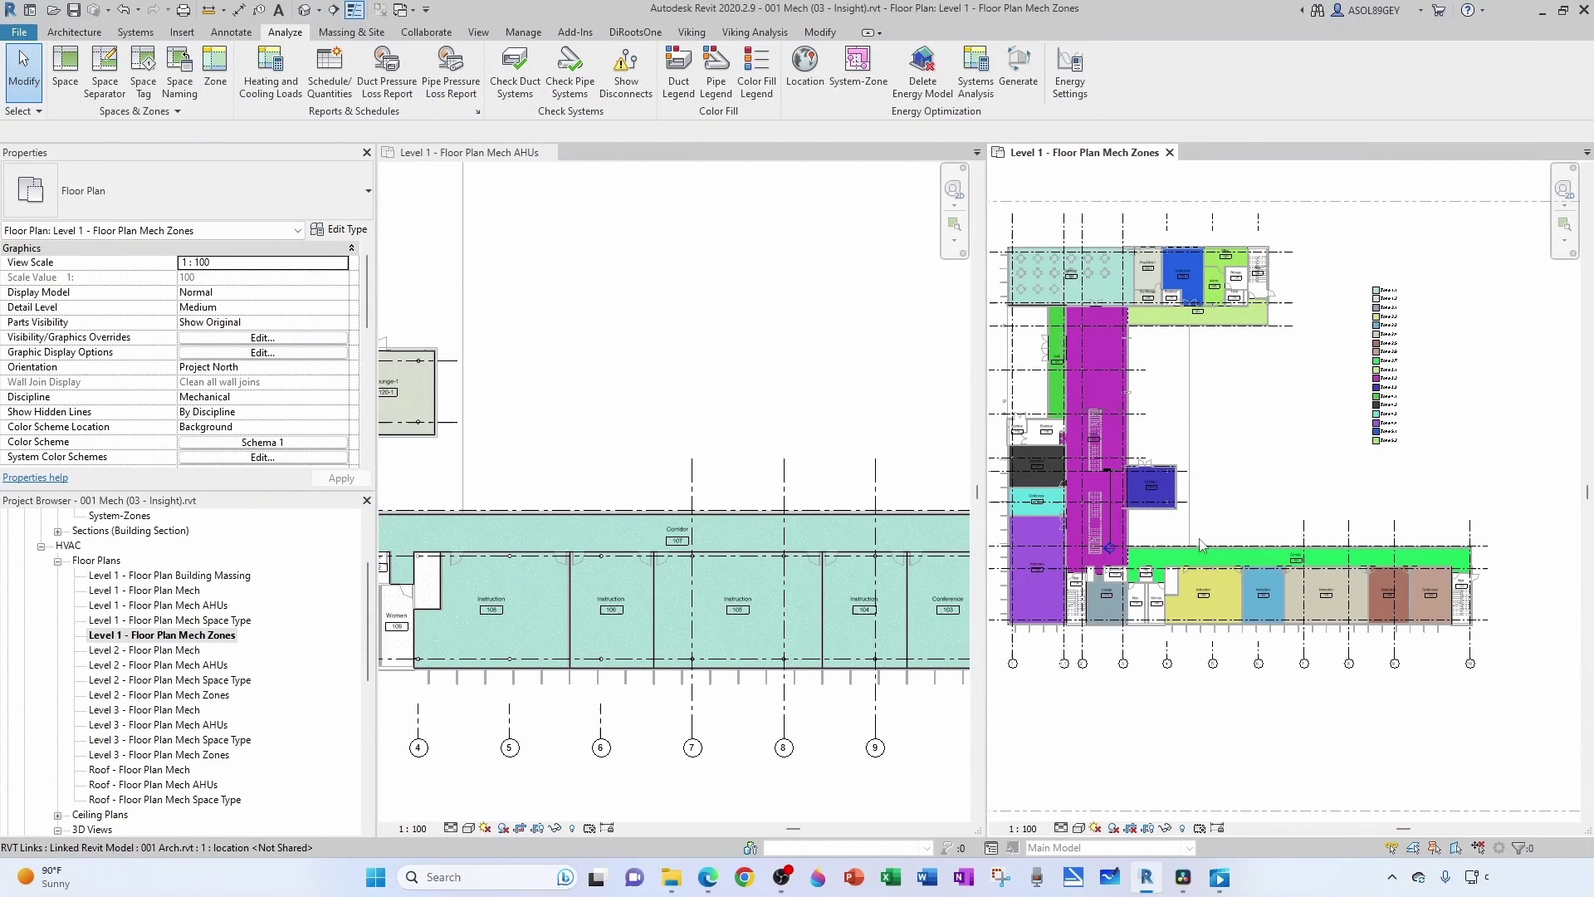
scroll(1465, 605, "up", 3)
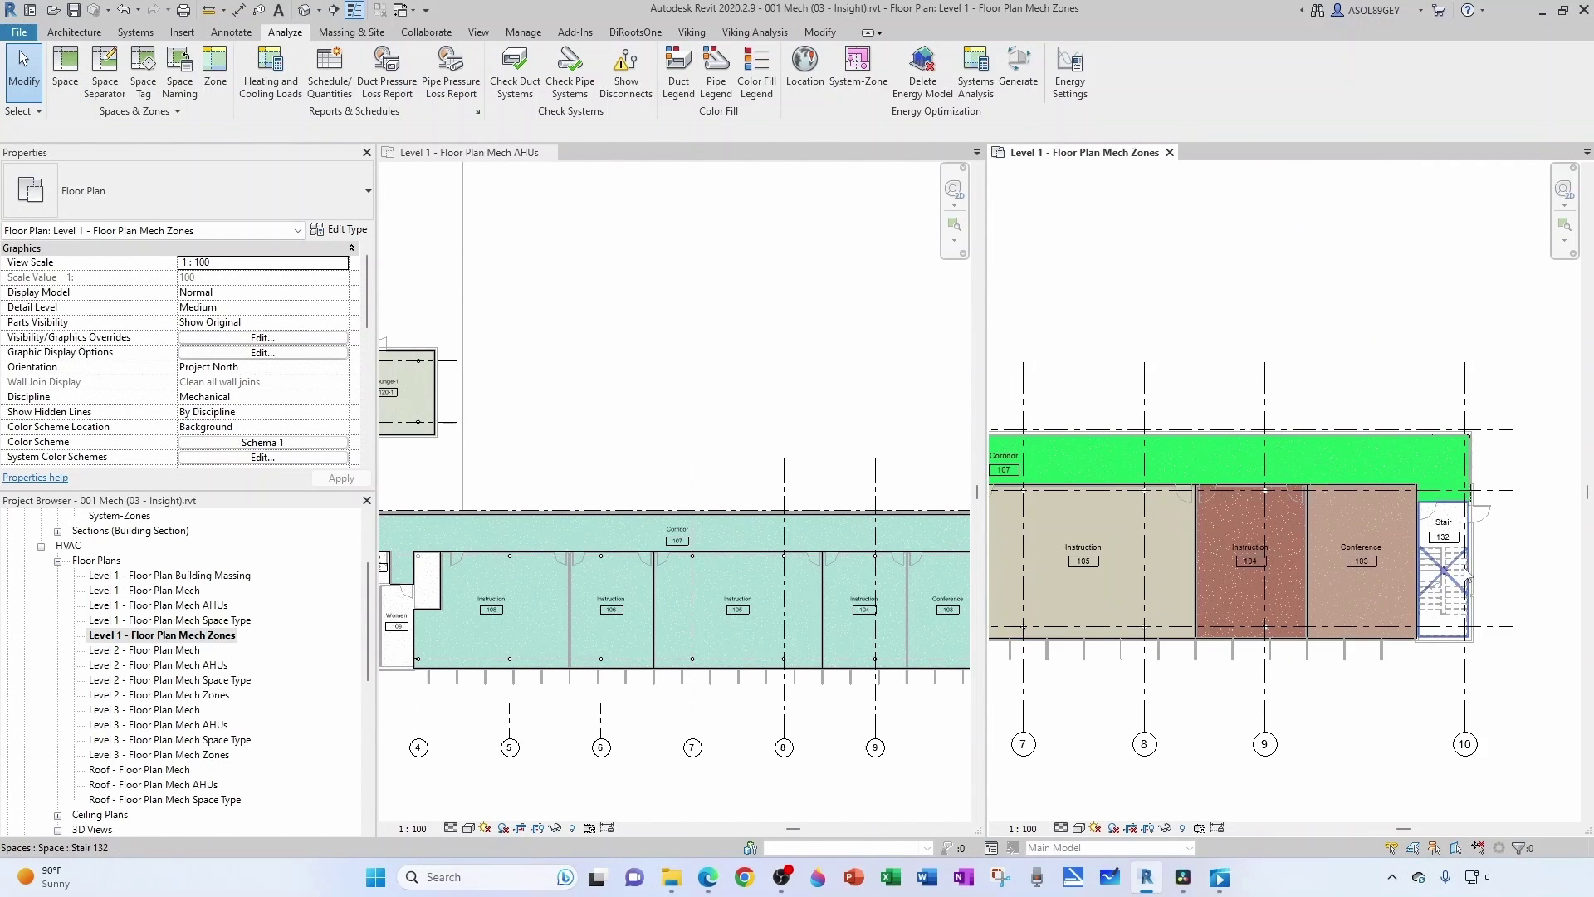
scroll(1464, 594, "down", 2)
middle_click_drag(1146, 658, 1194, 660)
scroll(1194, 660, "up", 3)
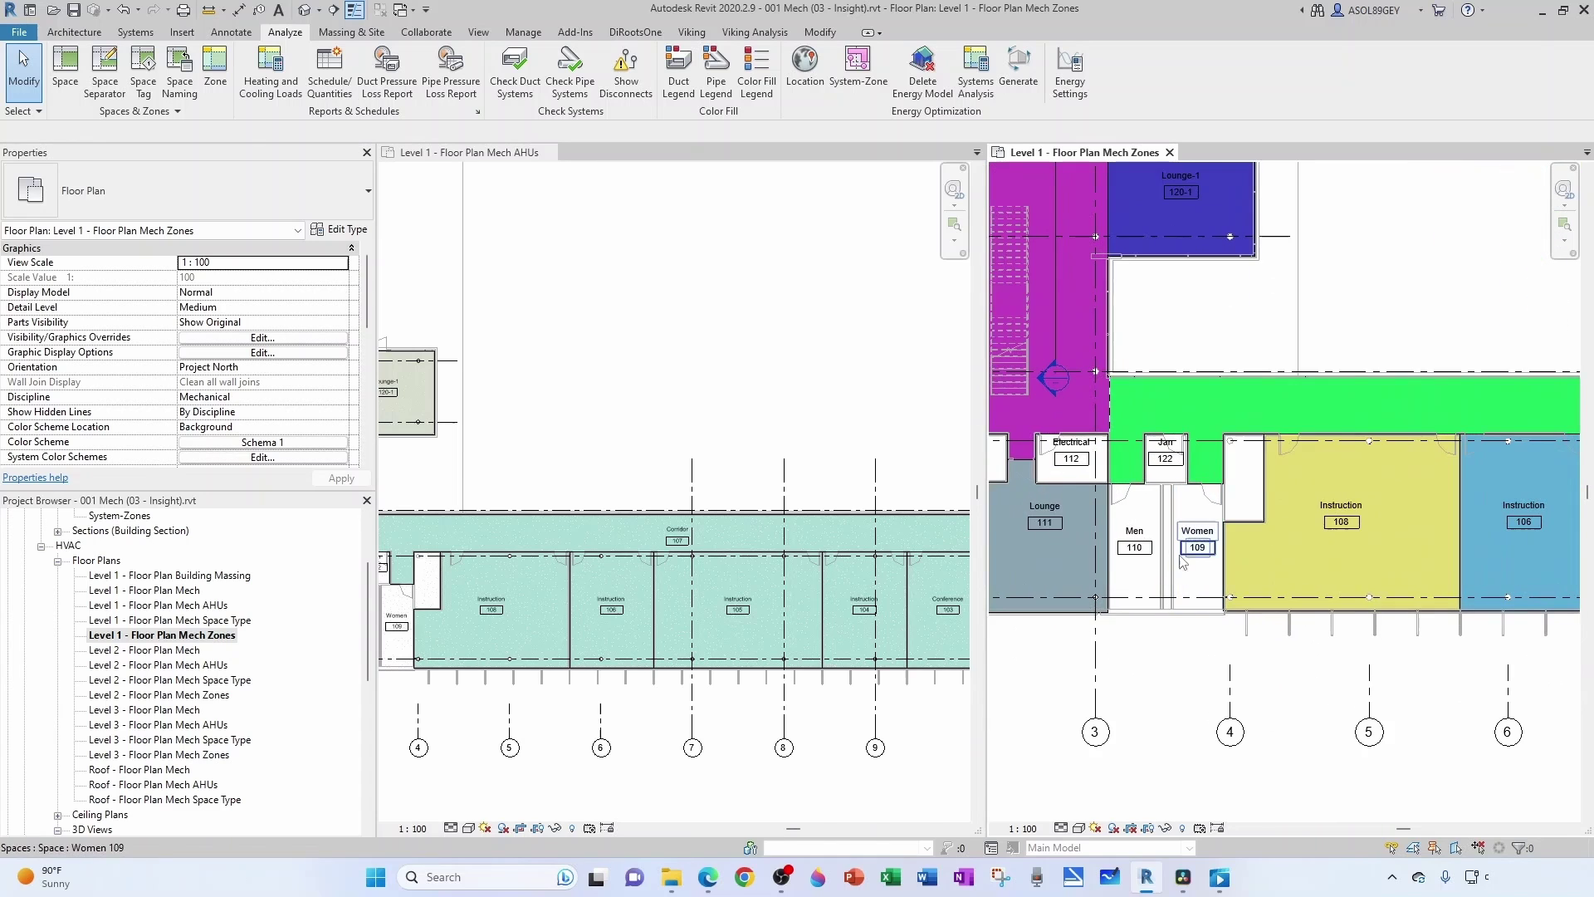
scroll(1179, 457, "up", 1)
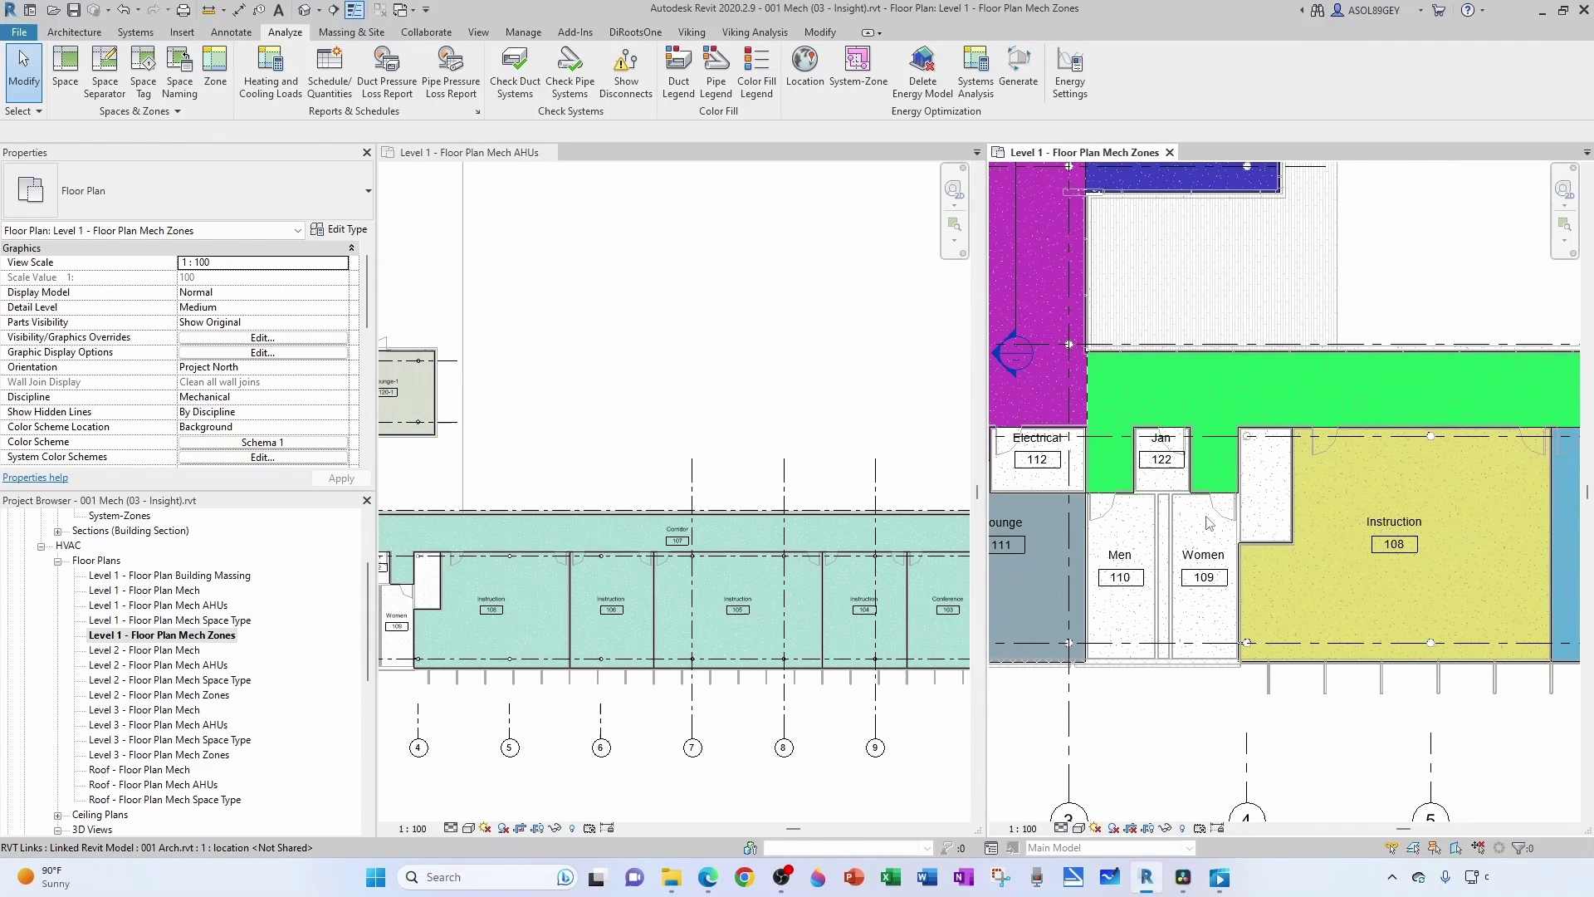
scroll(1478, 507, "down", 2)
scroll(1192, 484, "up", 1)
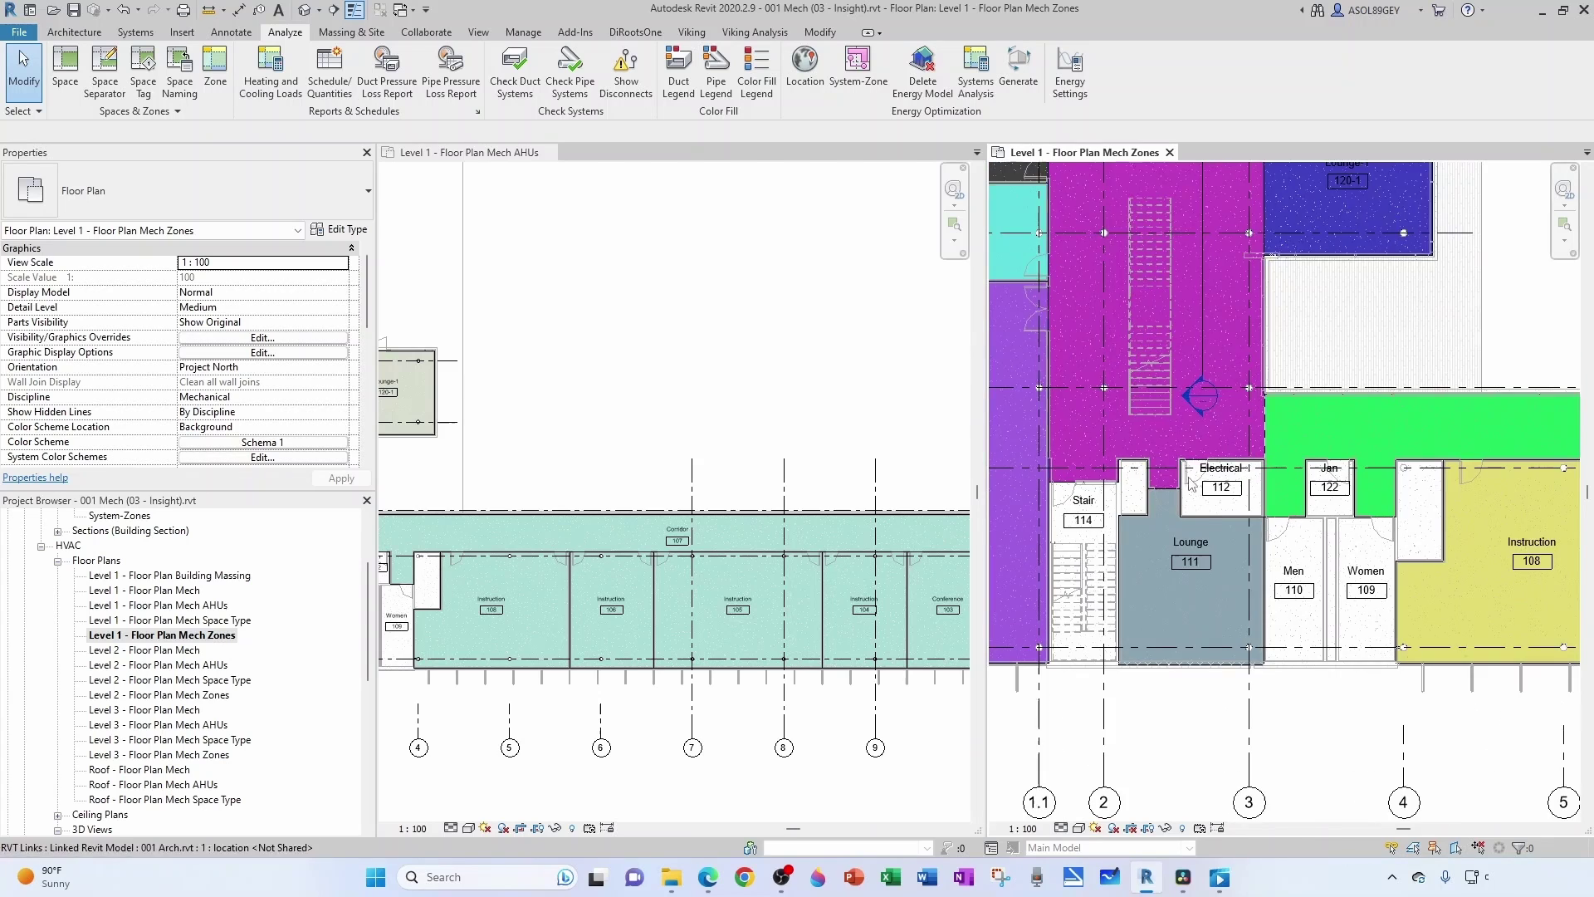
scroll(1193, 484, "down", 1)
scroll(1183, 496, "up", 1)
scroll(1172, 508, "down", 1)
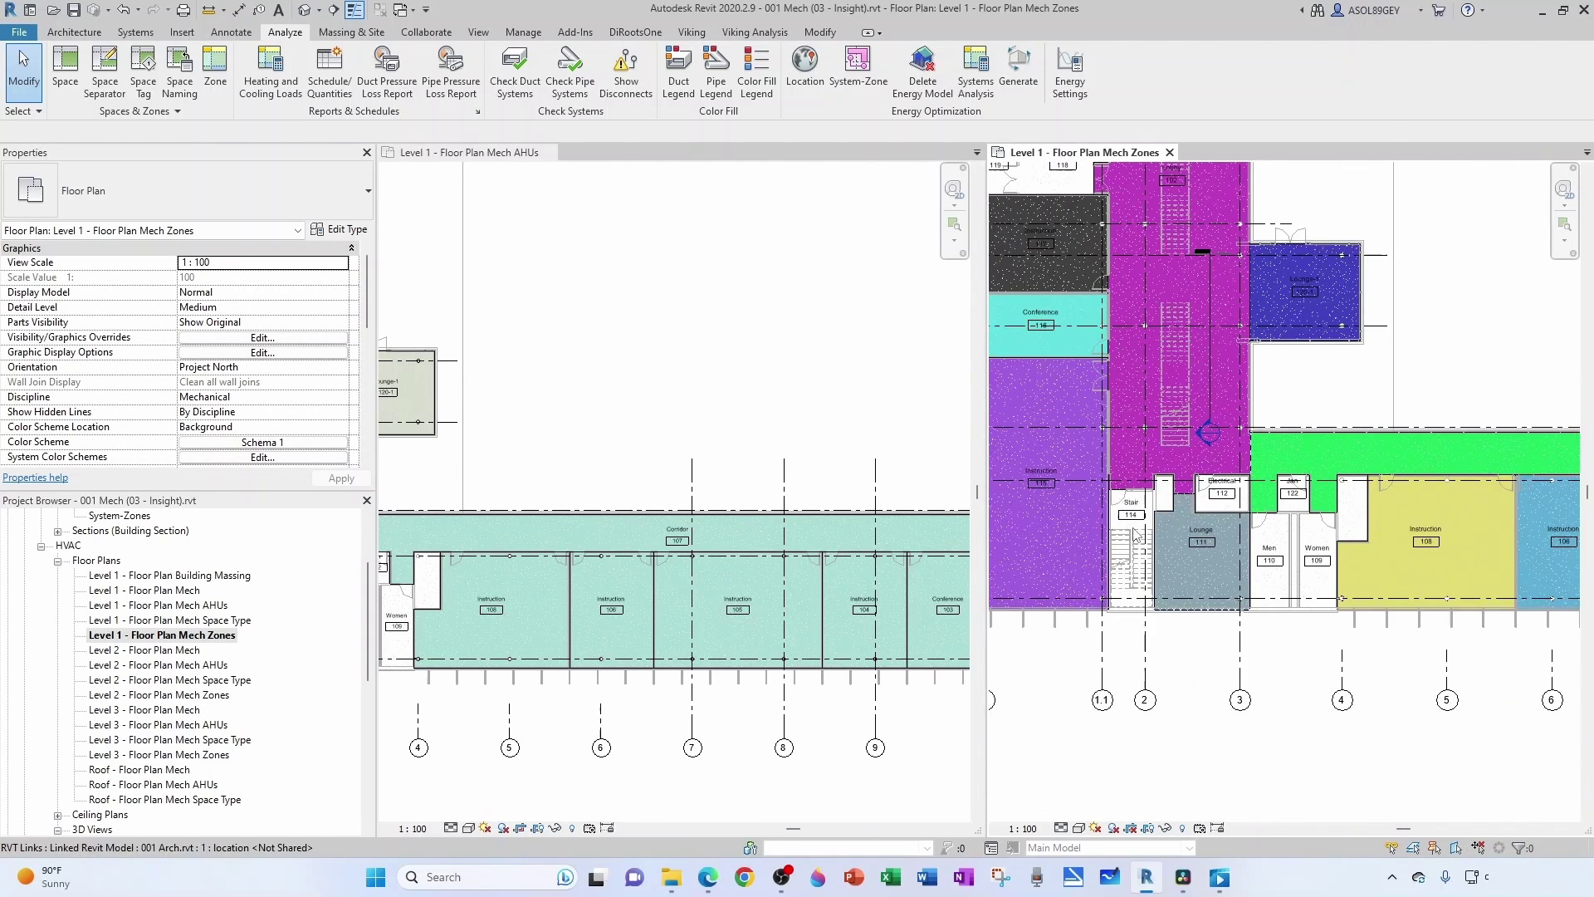
Step: Check the sprinkler, electrical, storage, toilet and stair spaces in the west and north wings for missing zone colors
scroll(1132, 529, "down", 3)
scroll(1108, 395, "up", 3)
middle_click_drag(1106, 394, 1173, 451)
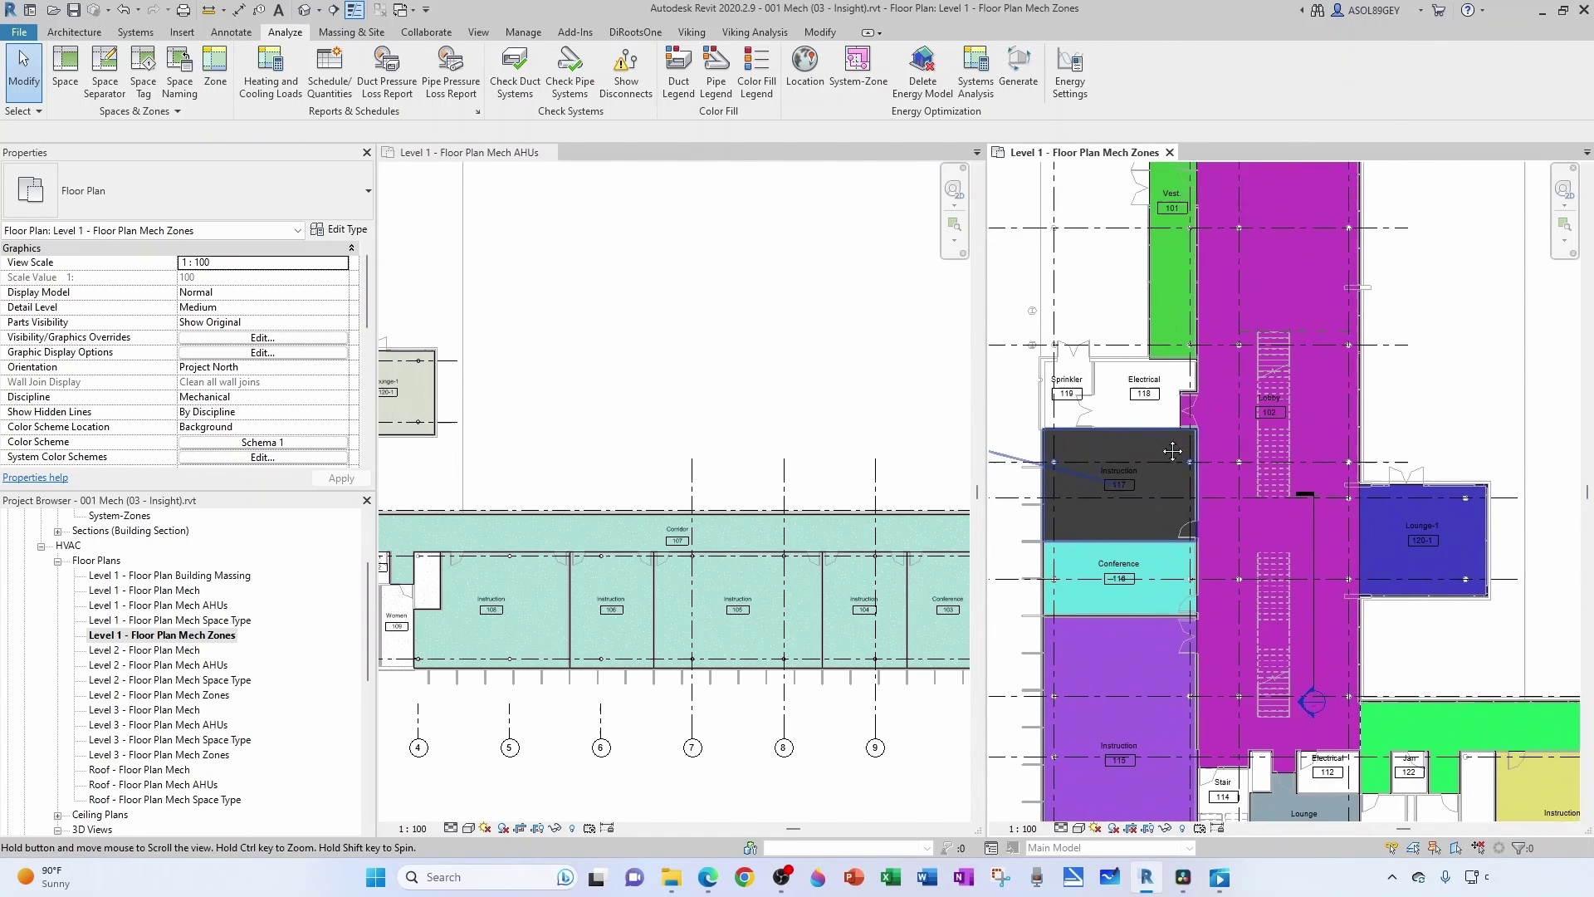
scroll(1095, 407, "down", 3)
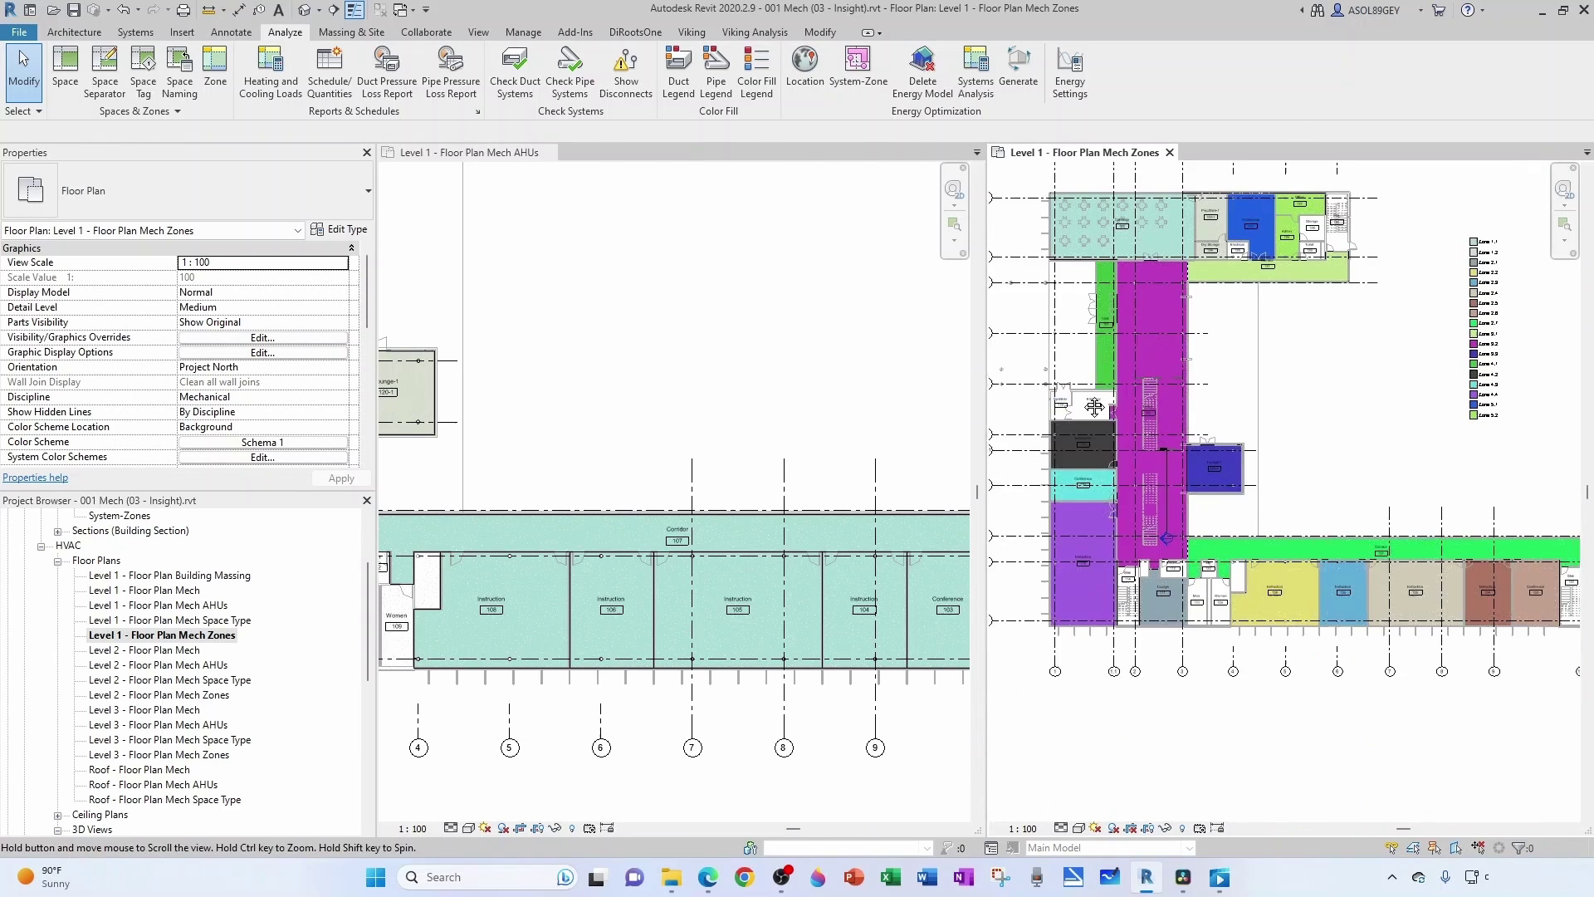
middle_click_drag(1094, 407, 1062, 546)
scroll(1213, 371, "up", 4)
scroll(1209, 428, "down", 1)
scroll(1374, 424, "up", 2)
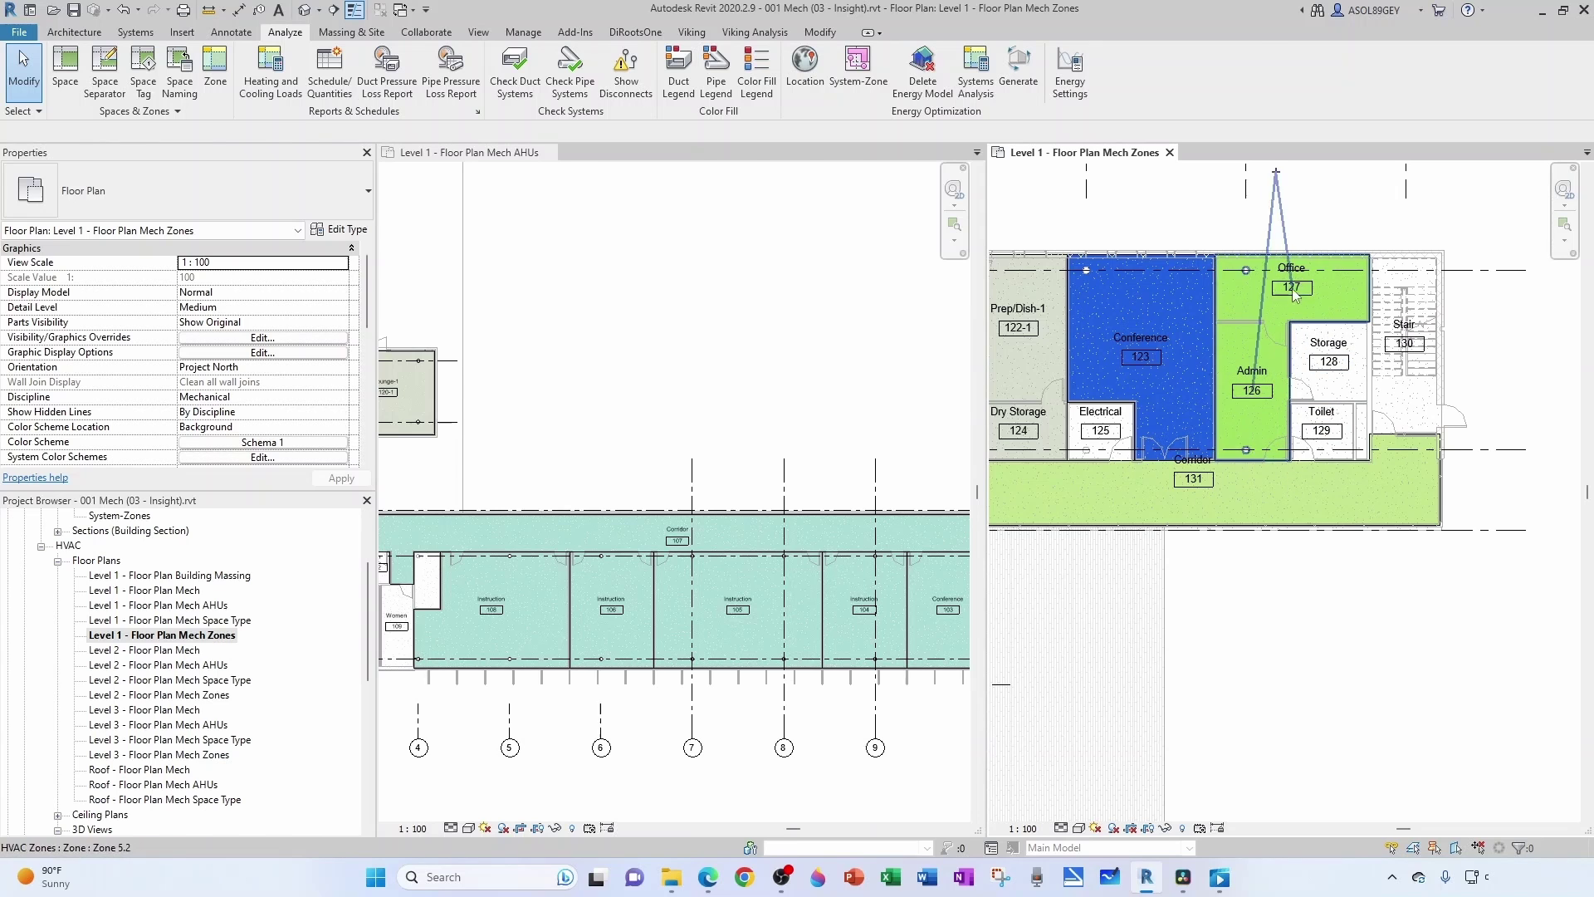
scroll(1311, 387, "down", 2)
scroll(1385, 391, "up", 2)
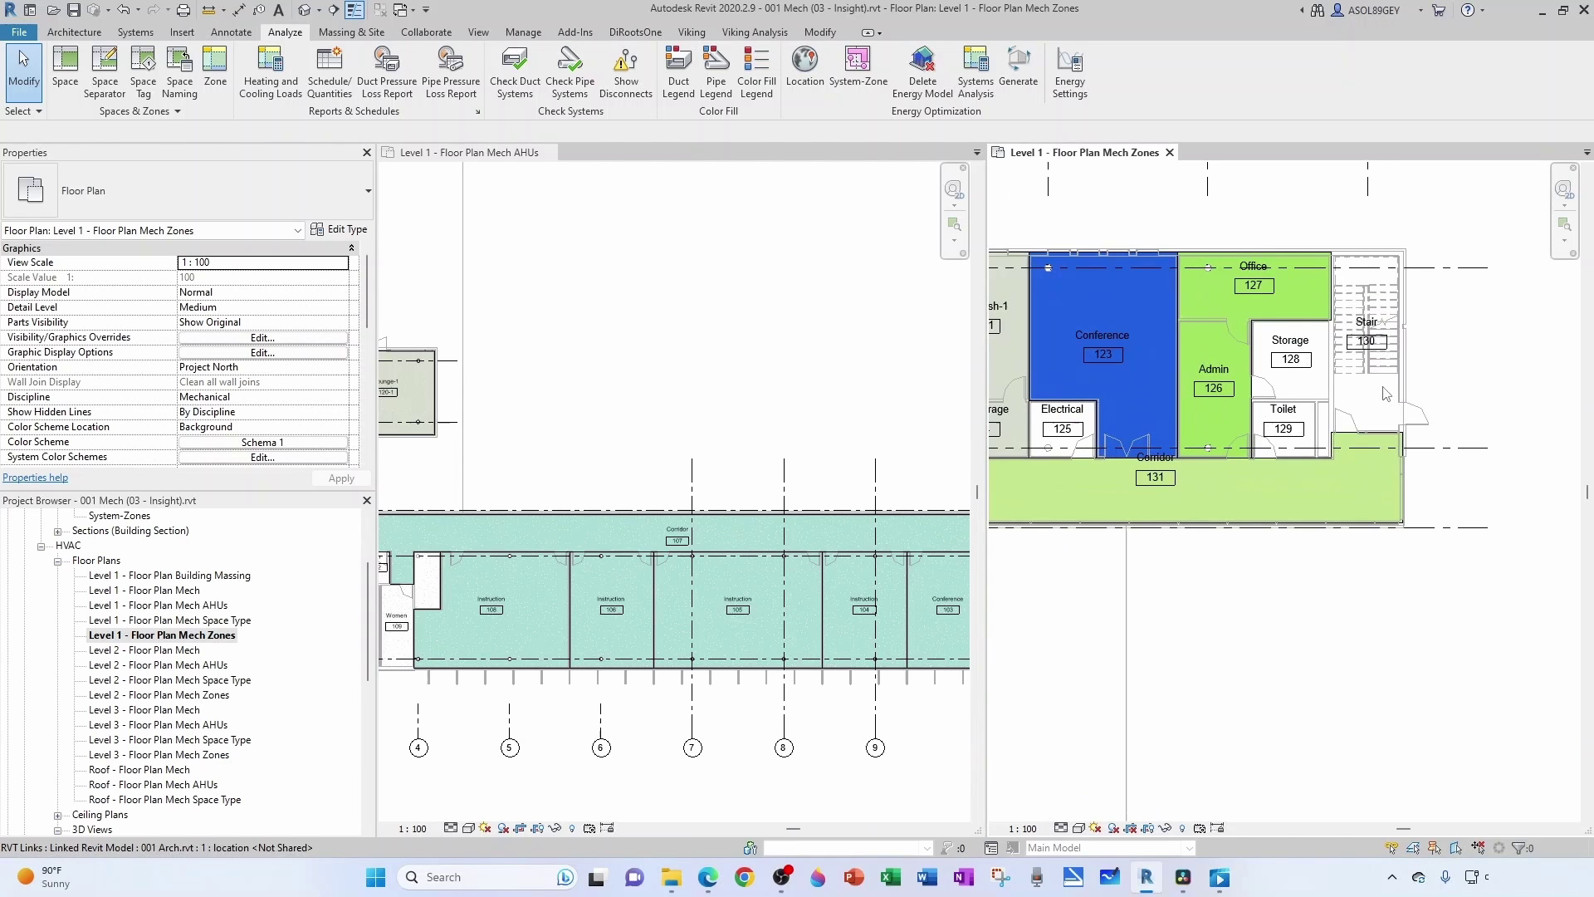
scroll(1385, 396, "down", 5)
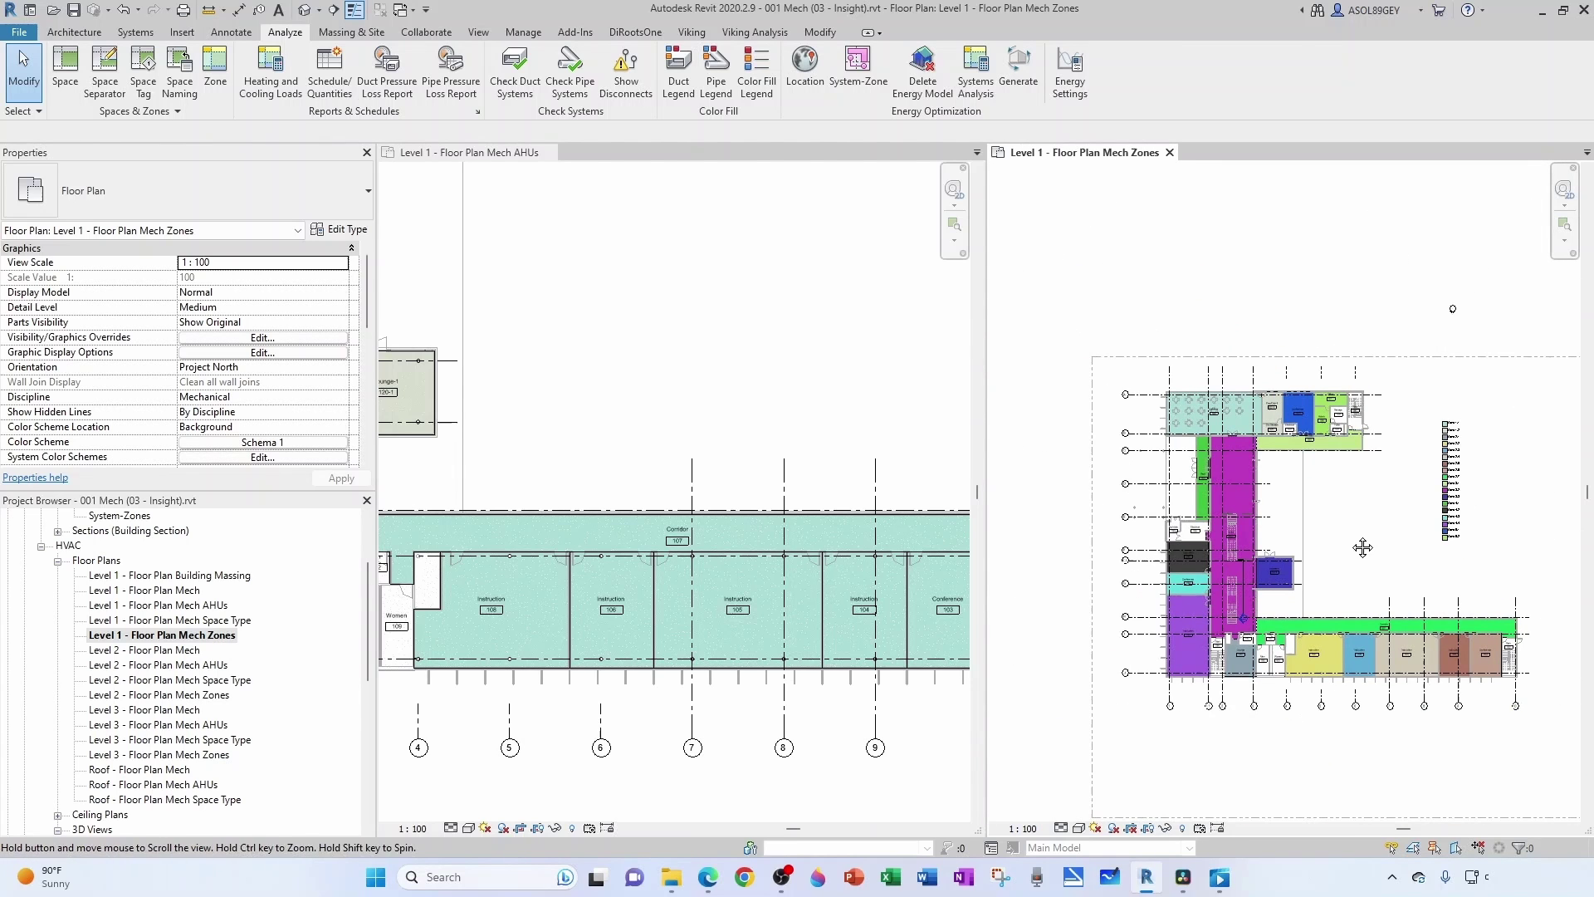
middle_click_drag(1334, 534, 1270, 521)
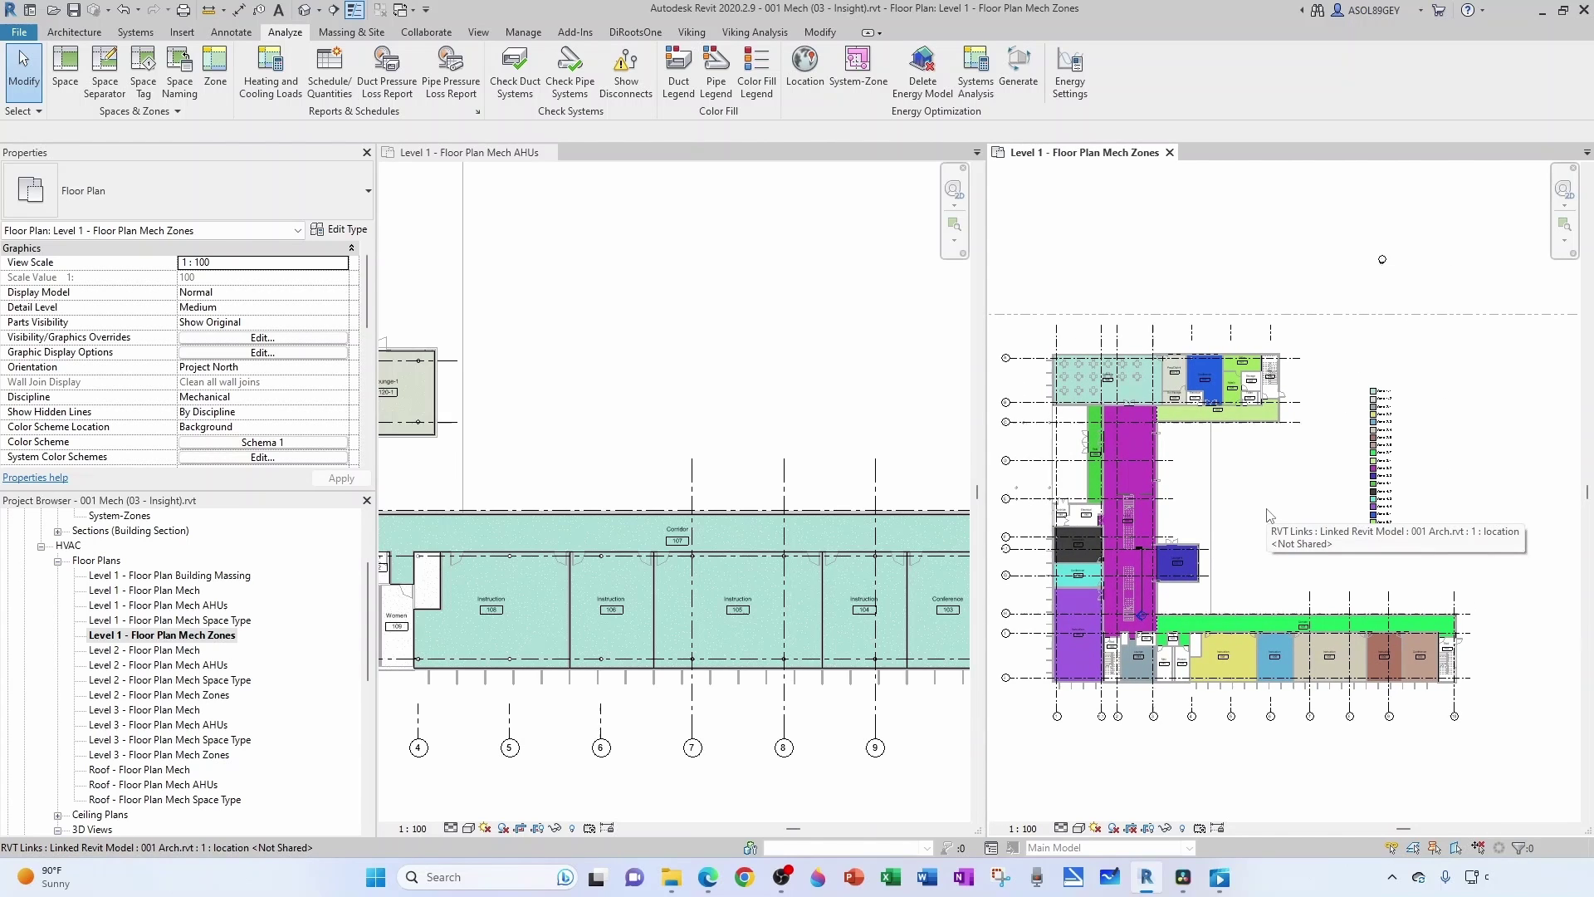
Step: Capture the HVAC zone color legend as a rectangular screenshot with Snipping Tool, then return to Revit
scroll(1483, 513, "up", 4)
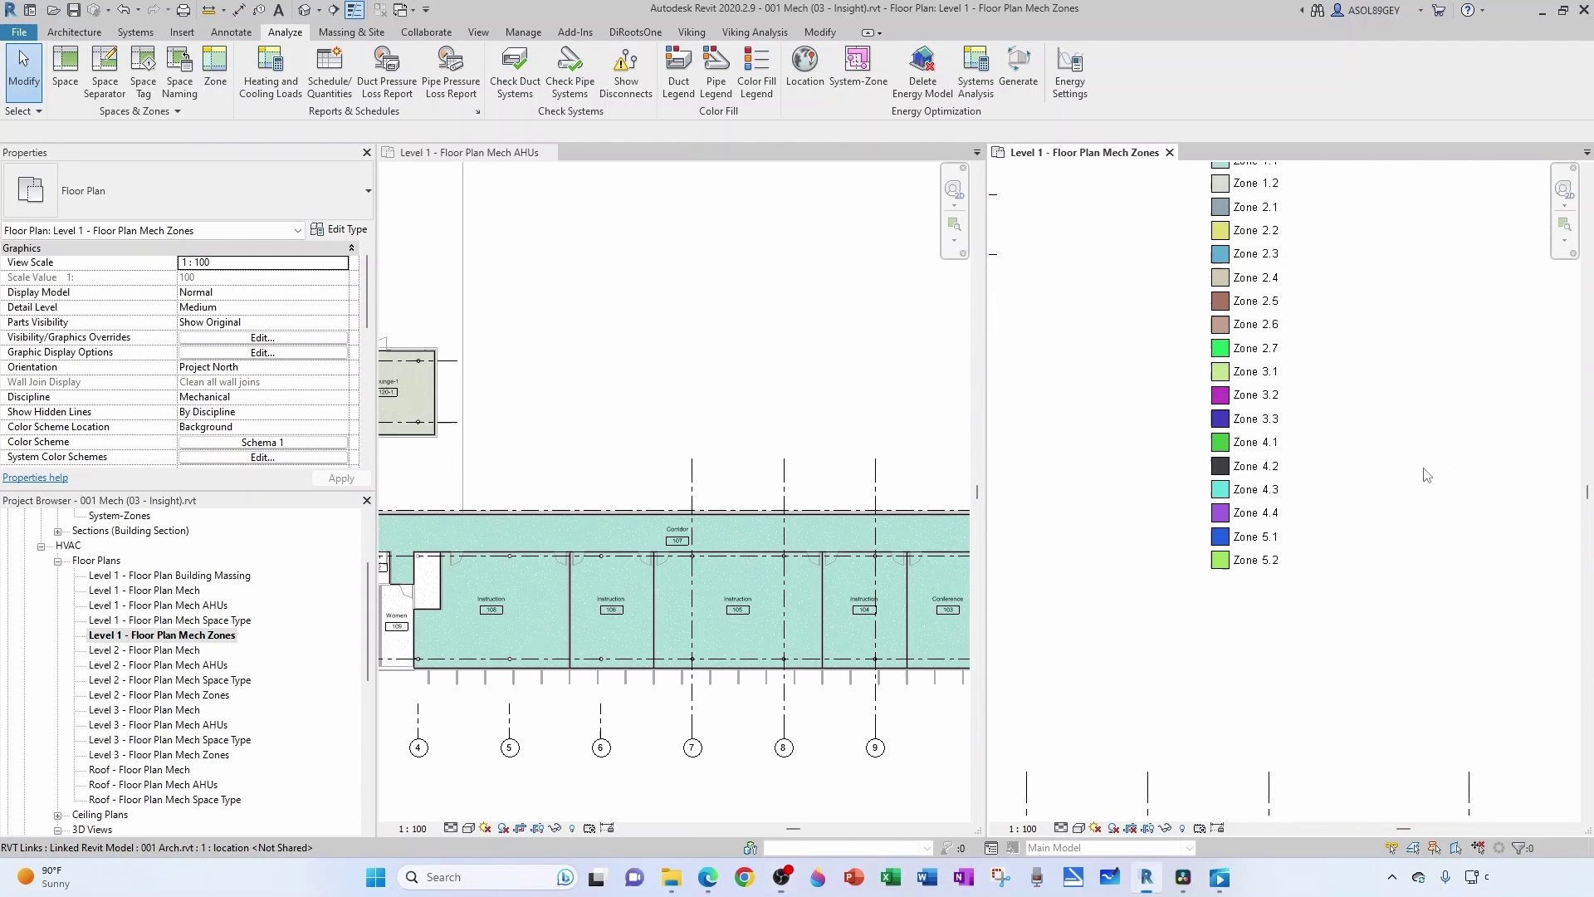
middle_click_drag(1426, 475, 1374, 517)
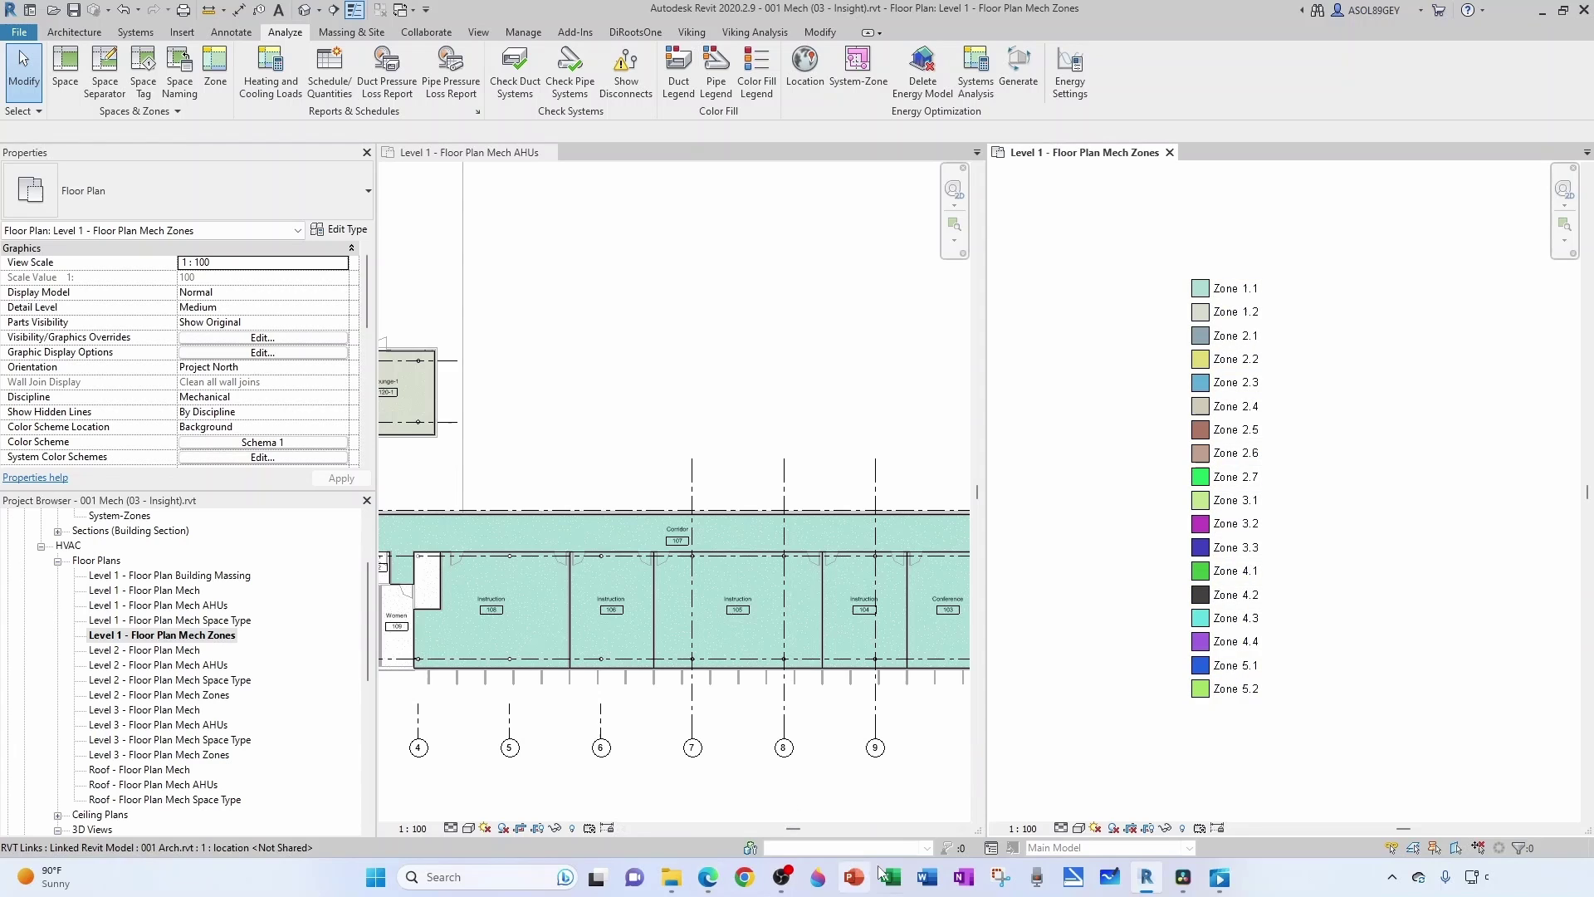
left_click(996, 879)
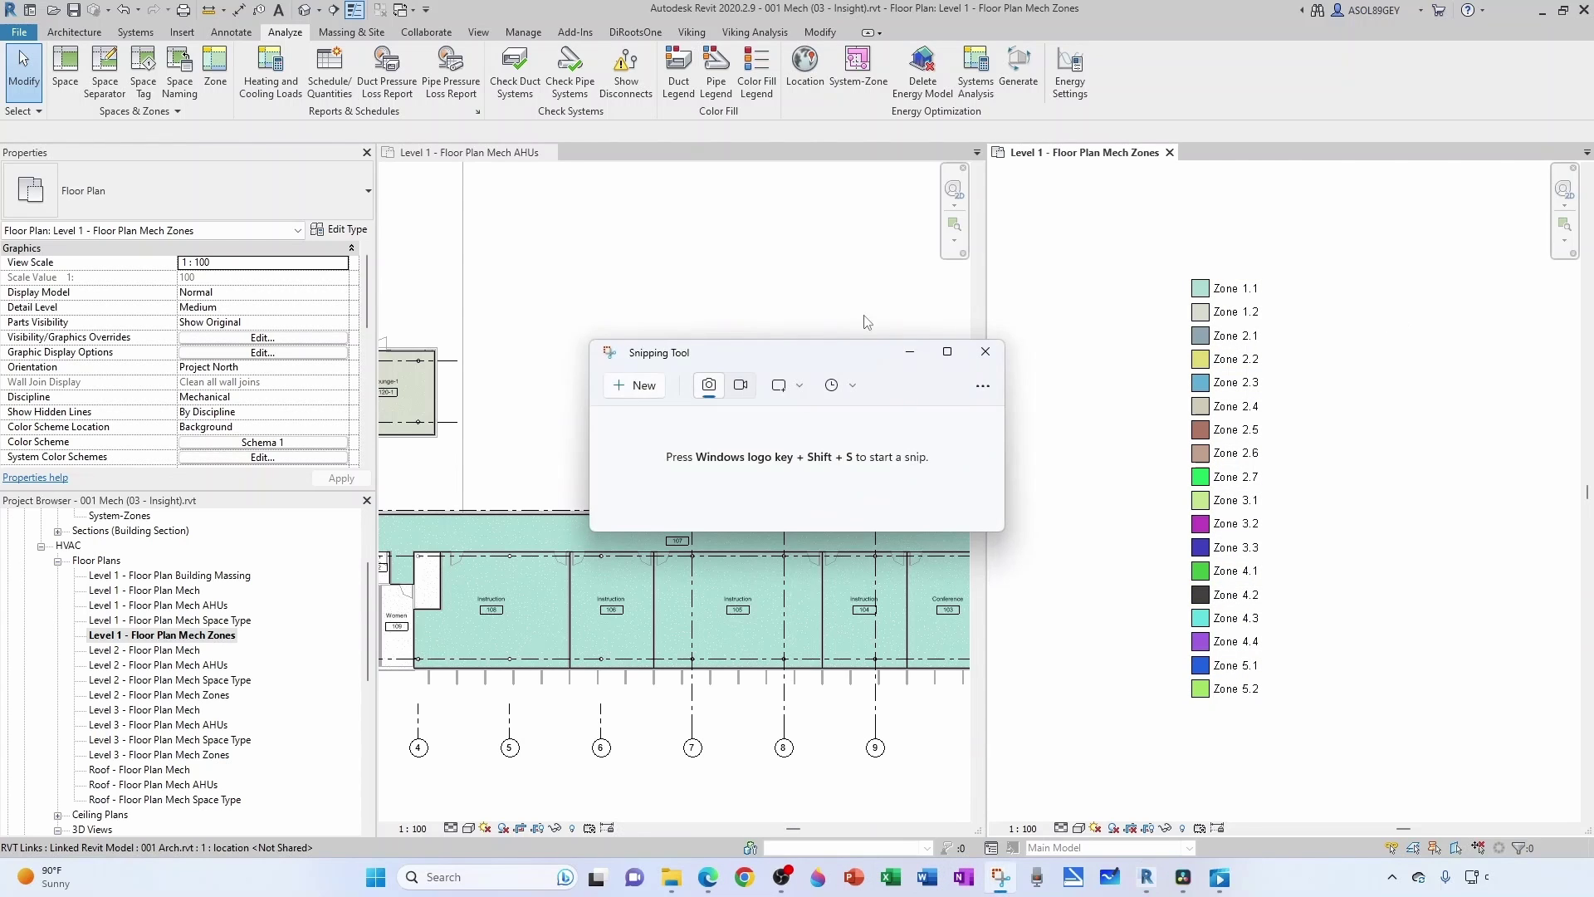
left_click(644, 387)
left_click_drag(1146, 232, 1344, 726)
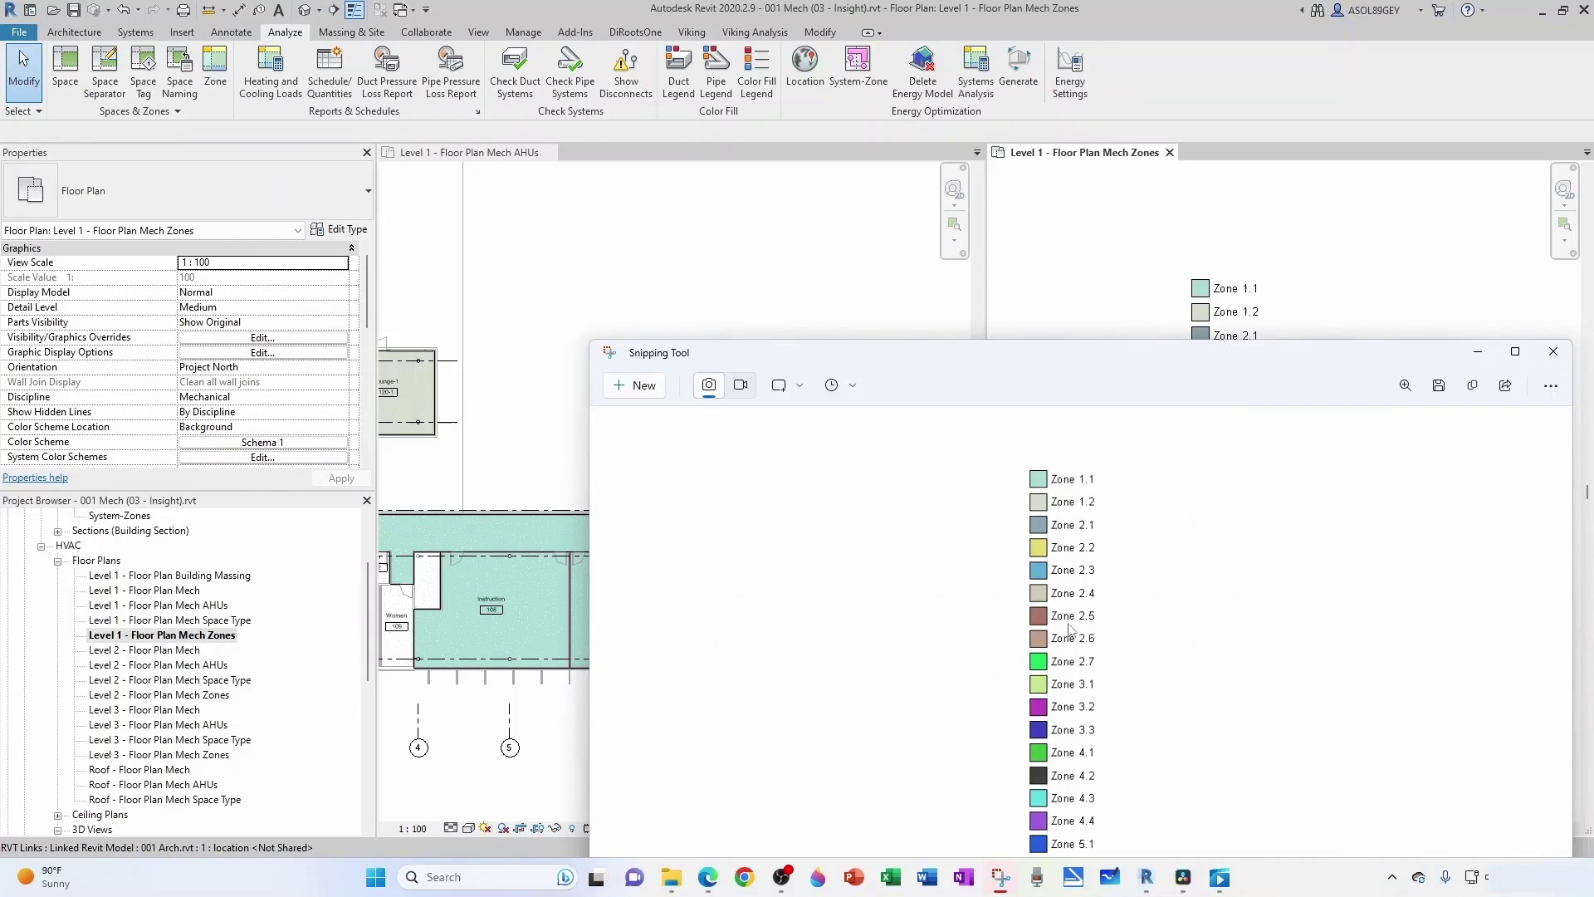
left_click(1477, 351)
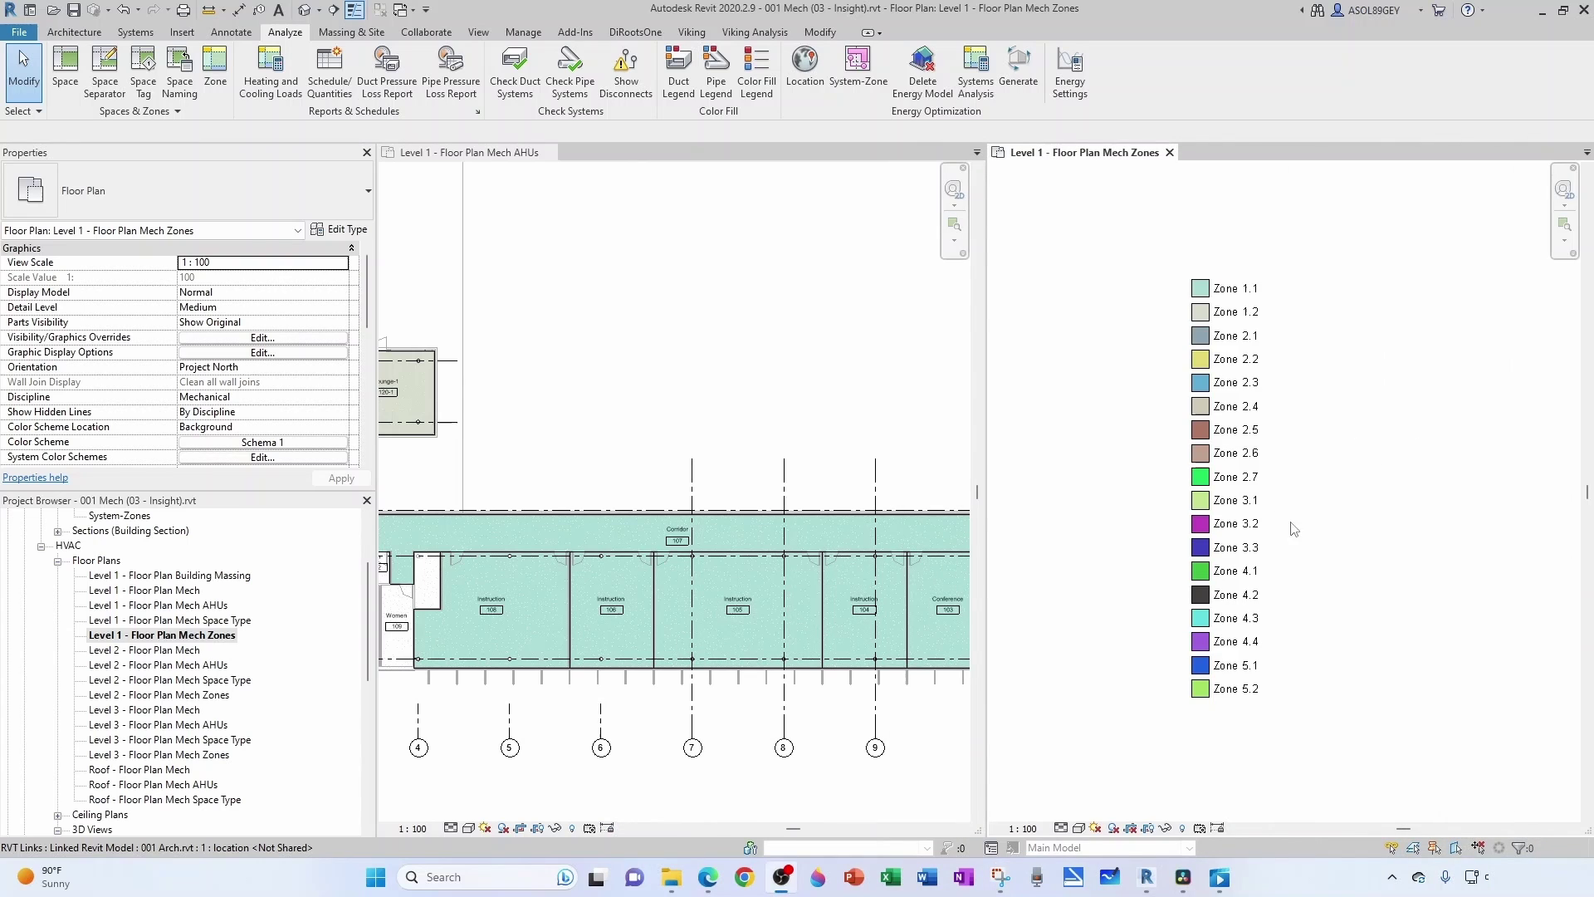